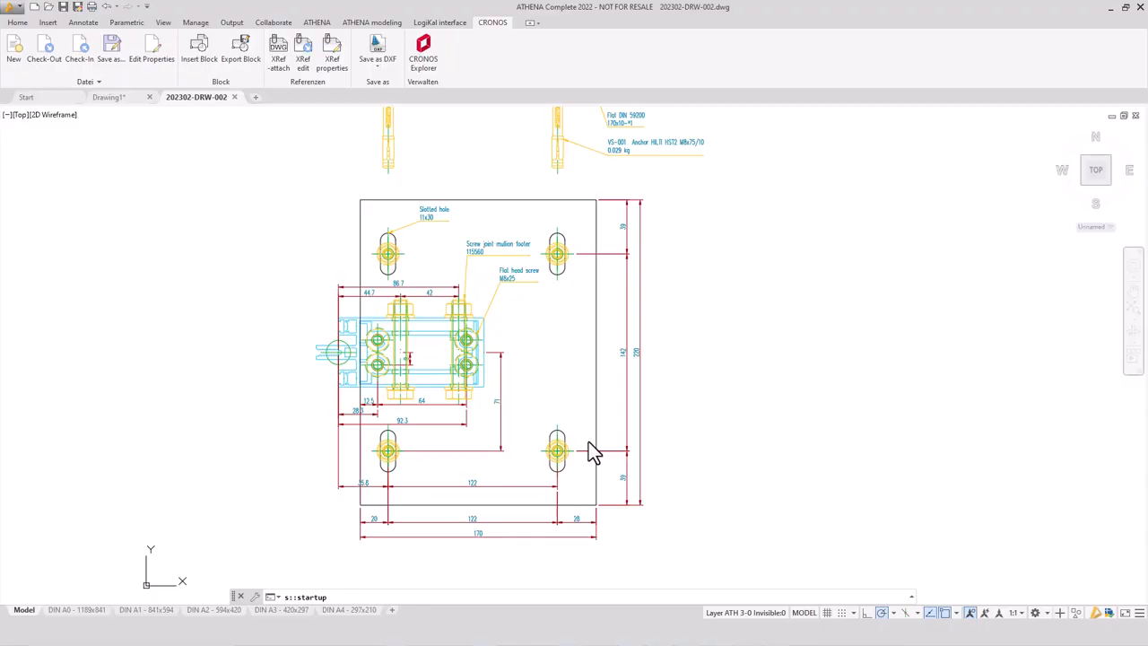
Show the drawing in the Conceptual visual style and orbit to a 3D view of the mullion and transom frame
{"action": "scroll", "coordinate": [313, 364], "scroll_direction": "down", "scroll_amount": 2}
{"action": "middle_click_drag", "start_coordinate": [248, 329], "coordinate": [385, 393]}
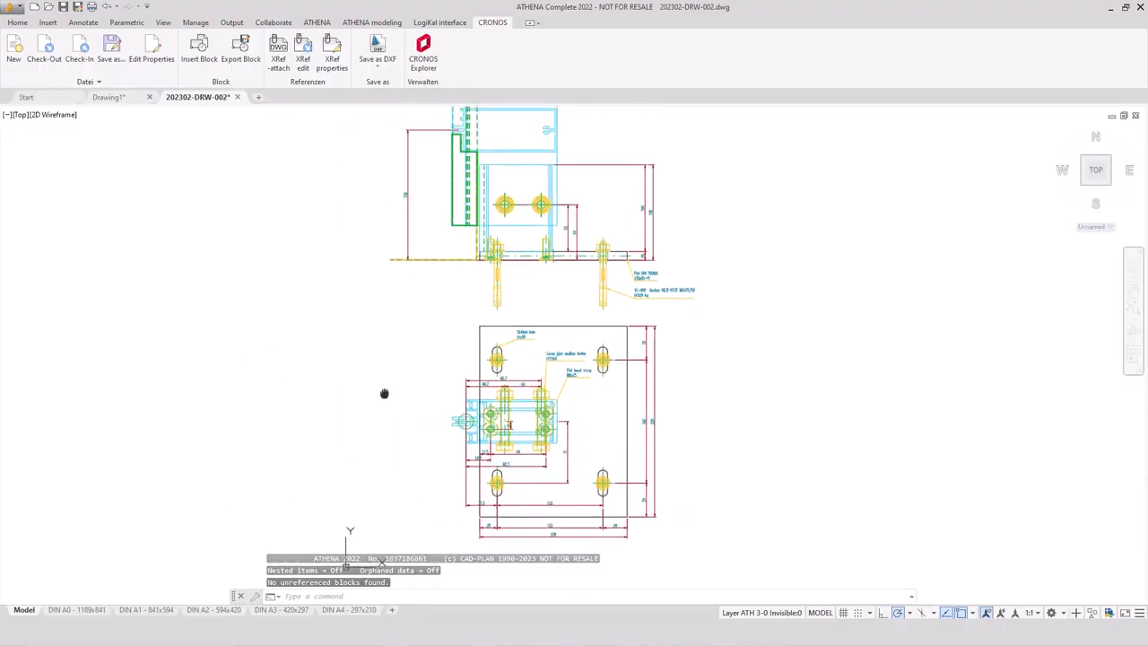
{"action": "scroll", "coordinate": [378, 383], "scroll_direction": "down", "scroll_amount": 2}
{"action": "middle_click_drag", "start_coordinate": [329, 269], "coordinate": [559, 359]}
{"action": "scroll", "coordinate": [413, 291], "scroll_direction": "down", "scroll_amount": 2}
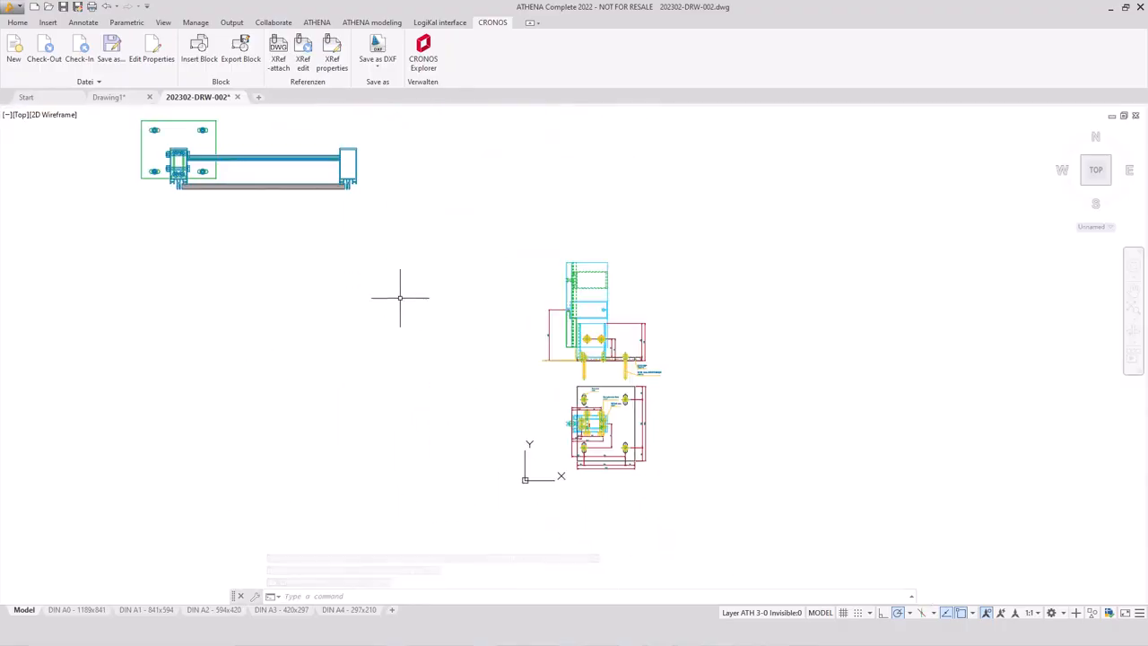
{"action": "middle_click_drag", "start_coordinate": [230, 242], "coordinate": [309, 367]}
{"action": "left_click", "coordinate": [56, 115]}
{"action": "left_click", "coordinate": [89, 157]}
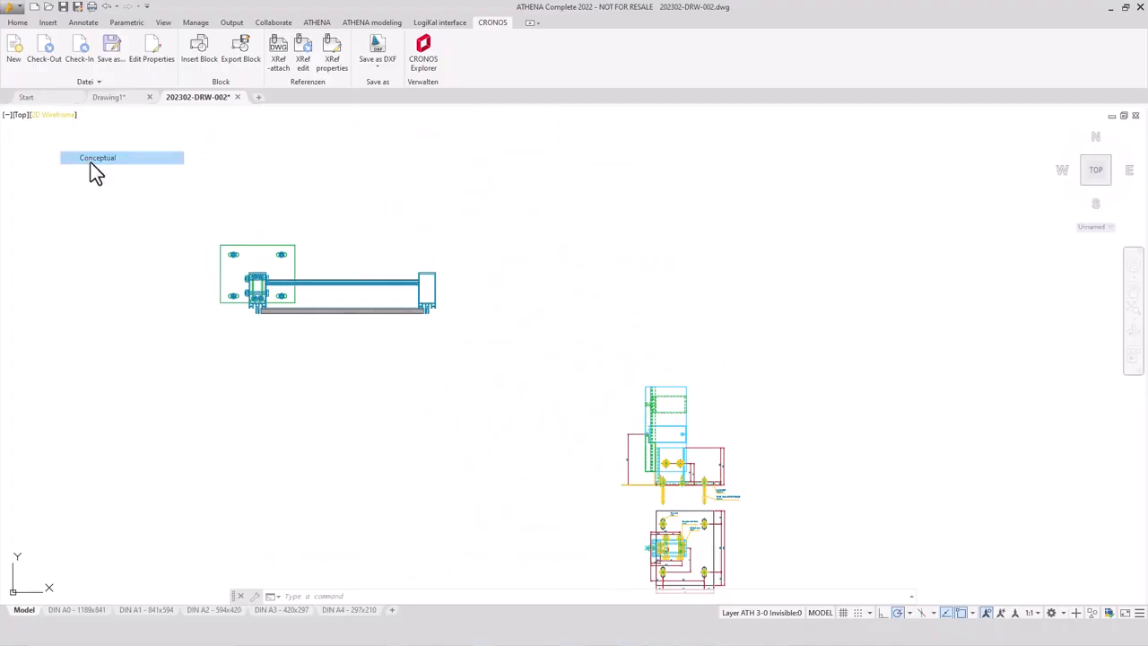
{"action": "middle_click_drag", "start_coordinate": [265, 341], "coordinate": [258, 455], "text": "shift"}
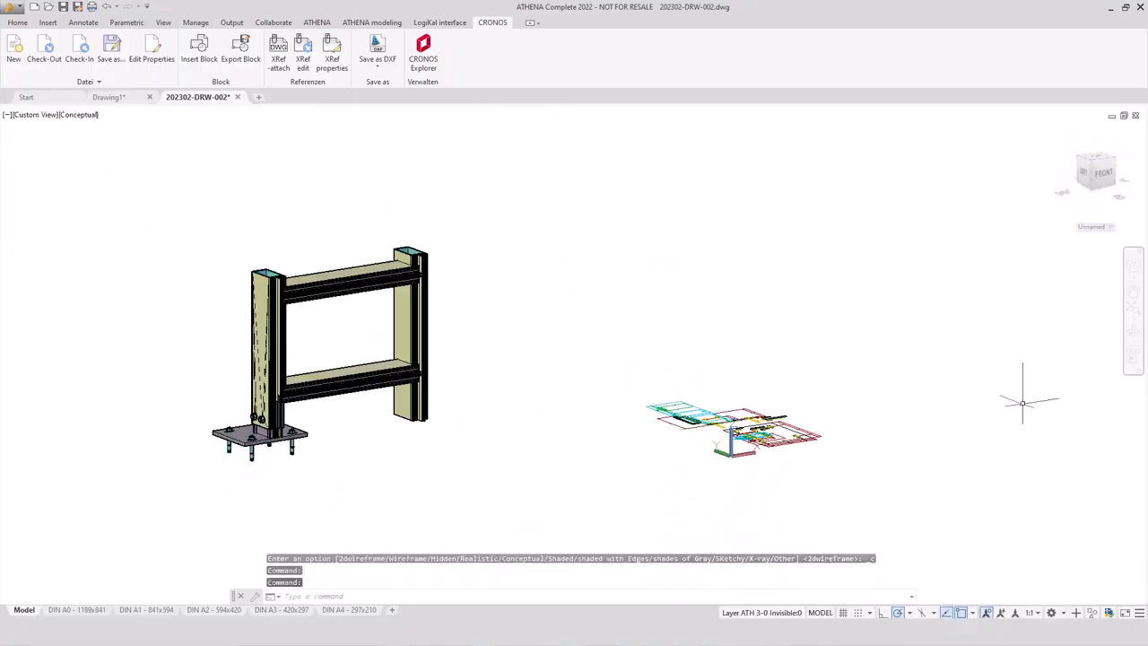
Inspect the mullion foot with its base plate, bolts and anchors up close and from several angles
{"action": "left_click", "coordinate": [1134, 316]}
{"action": "left_click", "coordinate": [1113, 344]}
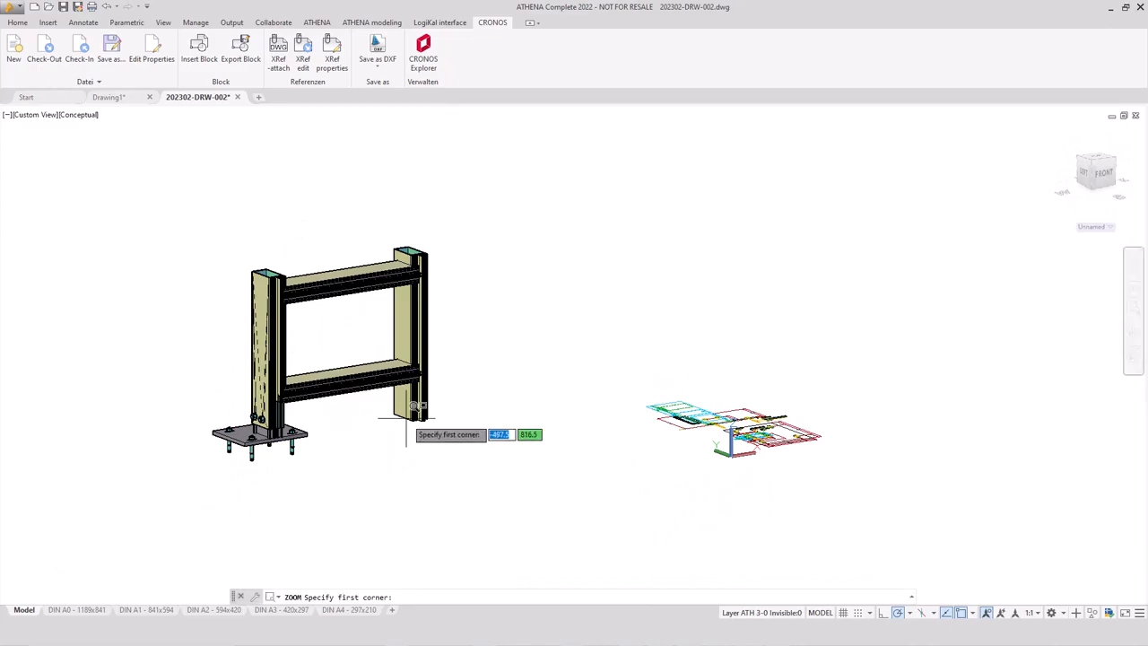
{"action": "left_click", "coordinate": [172, 369]}
{"action": "left_click", "coordinate": [347, 476]}
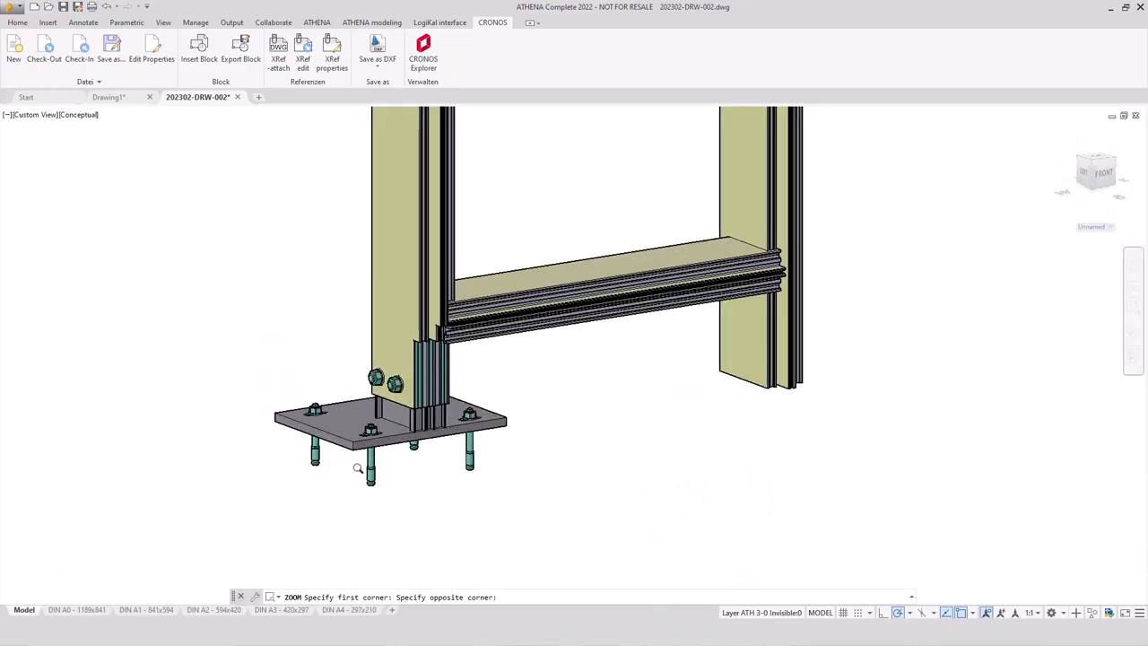
{"action": "middle_click_drag", "start_coordinate": [717, 491], "coordinate": [775, 460], "text": "shift"}
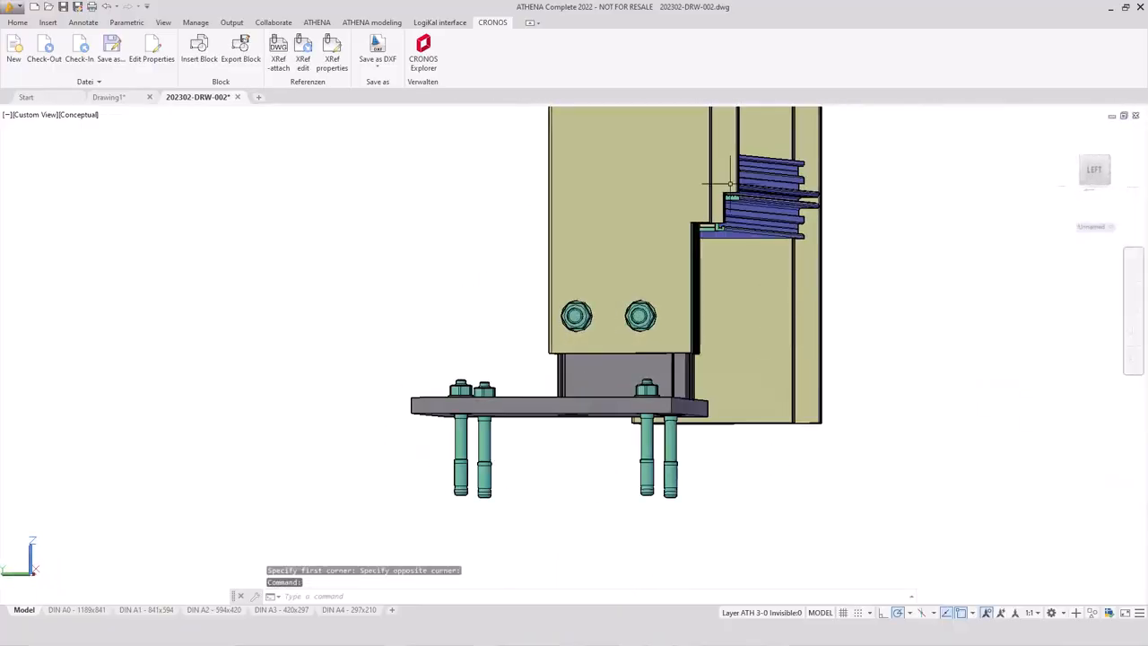
{"action": "left_click", "coordinate": [705, 279]}
{"action": "key", "text": "Escape"}
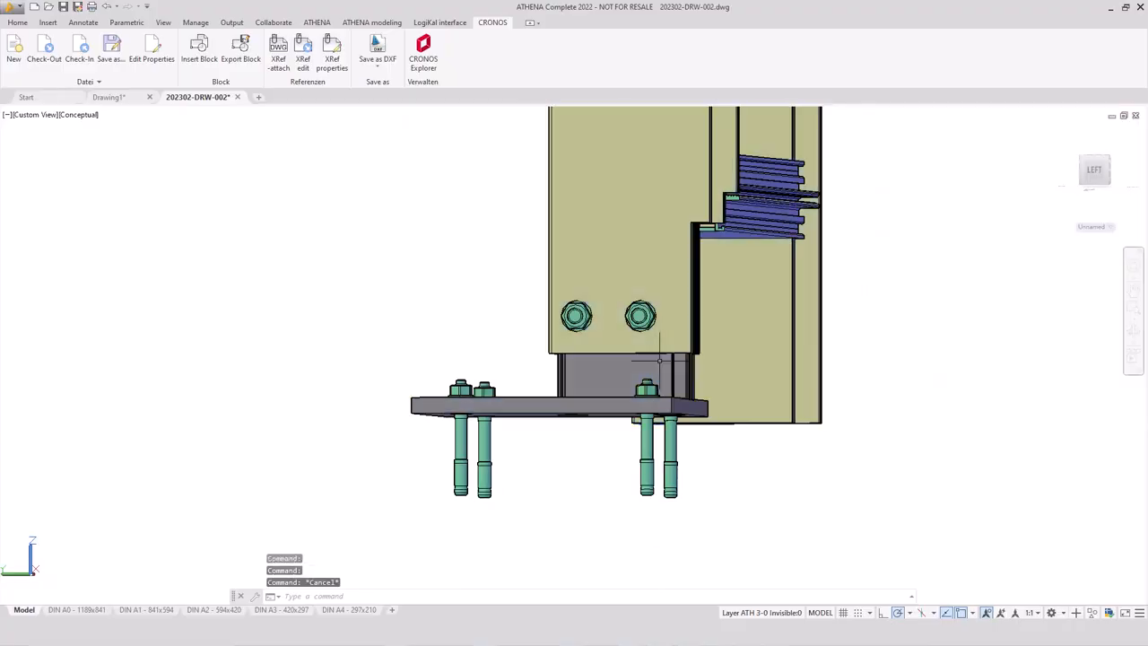
{"action": "scroll", "coordinate": [352, 361], "scroll_direction": "down", "scroll_amount": 2}
{"action": "middle_click_drag", "start_coordinate": [849, 371], "coordinate": [687, 487], "text": "shift"}
Return to the top view in the 2D Wireframe visual style
{"action": "left_click", "coordinate": [1098, 165]}
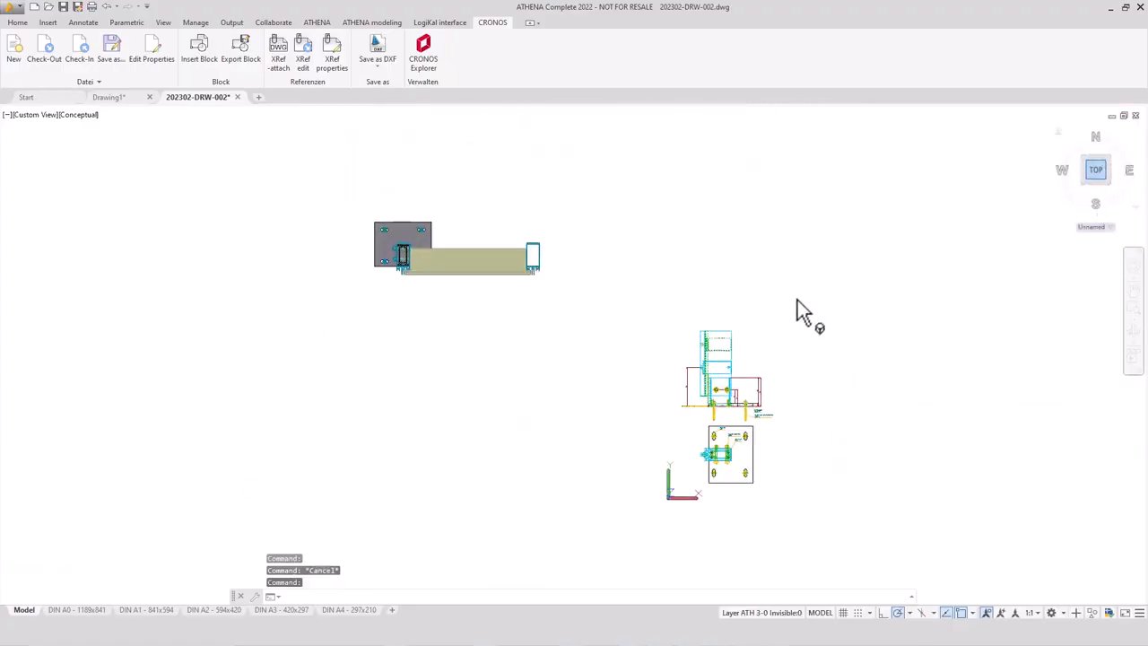
{"action": "left_click", "coordinate": [53, 116]}
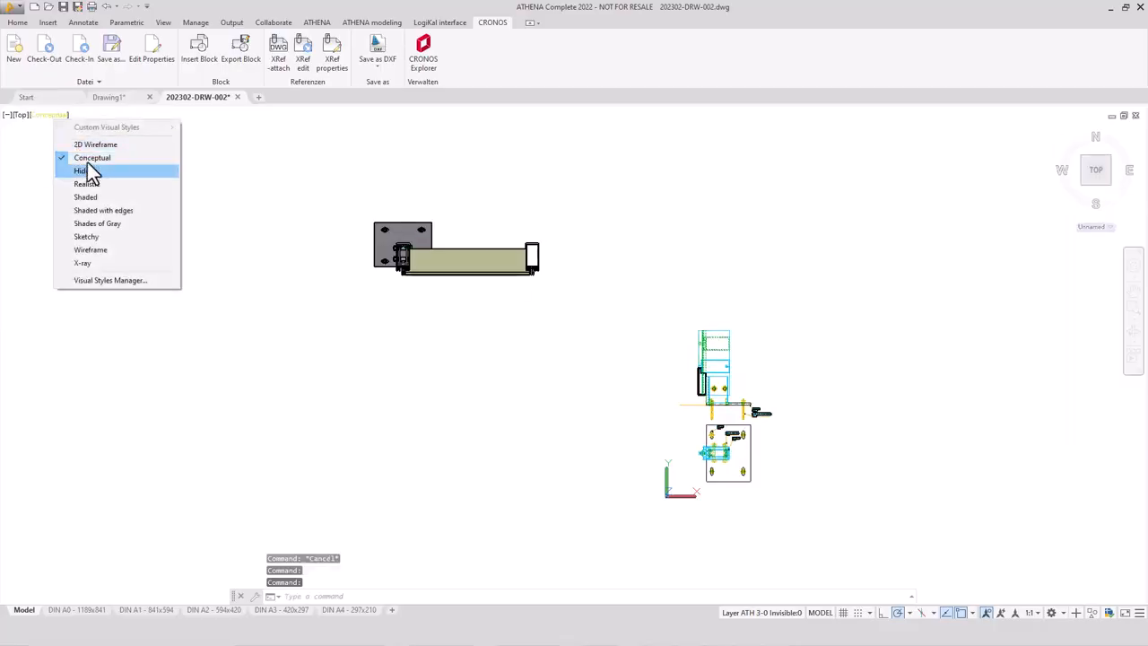
{"action": "left_click", "coordinate": [100, 146]}
Examine the dimensioned side view and plan view of the mullion foot plate with its holes and screws
{"action": "left_click", "coordinate": [1134, 321]}
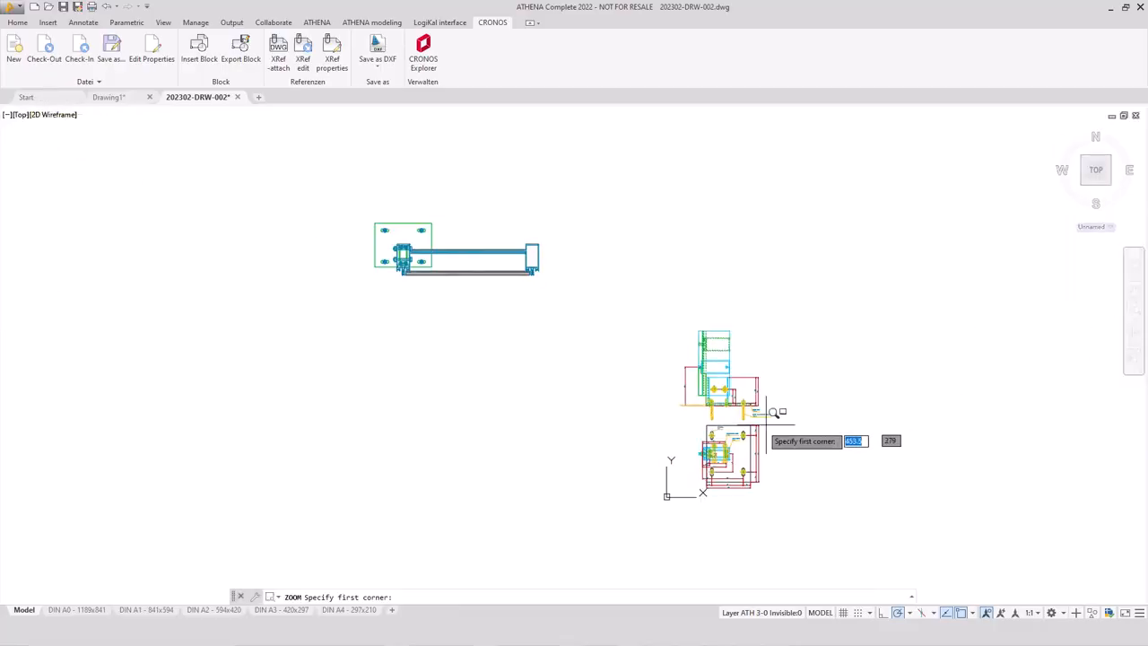
{"action": "left_click", "coordinate": [661, 375]}
{"action": "left_click", "coordinate": [802, 505]}
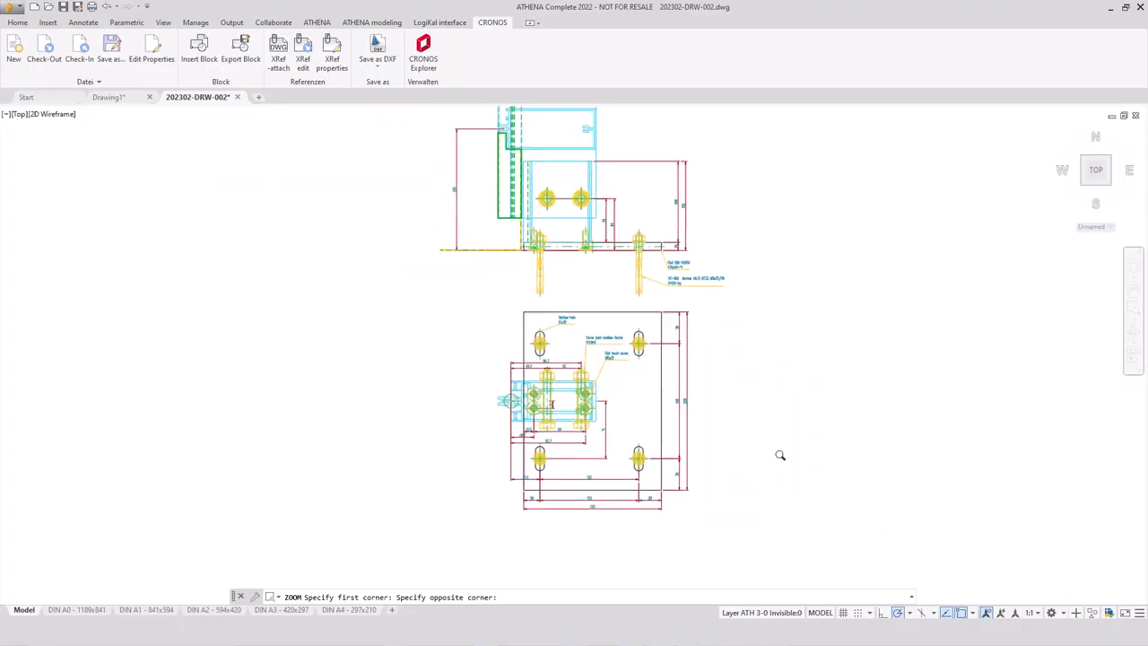
{"action": "scroll", "coordinate": [658, 262], "scroll_direction": "up", "scroll_amount": 6}
{"action": "scroll", "coordinate": [659, 261], "scroll_direction": "down", "scroll_amount": 2}
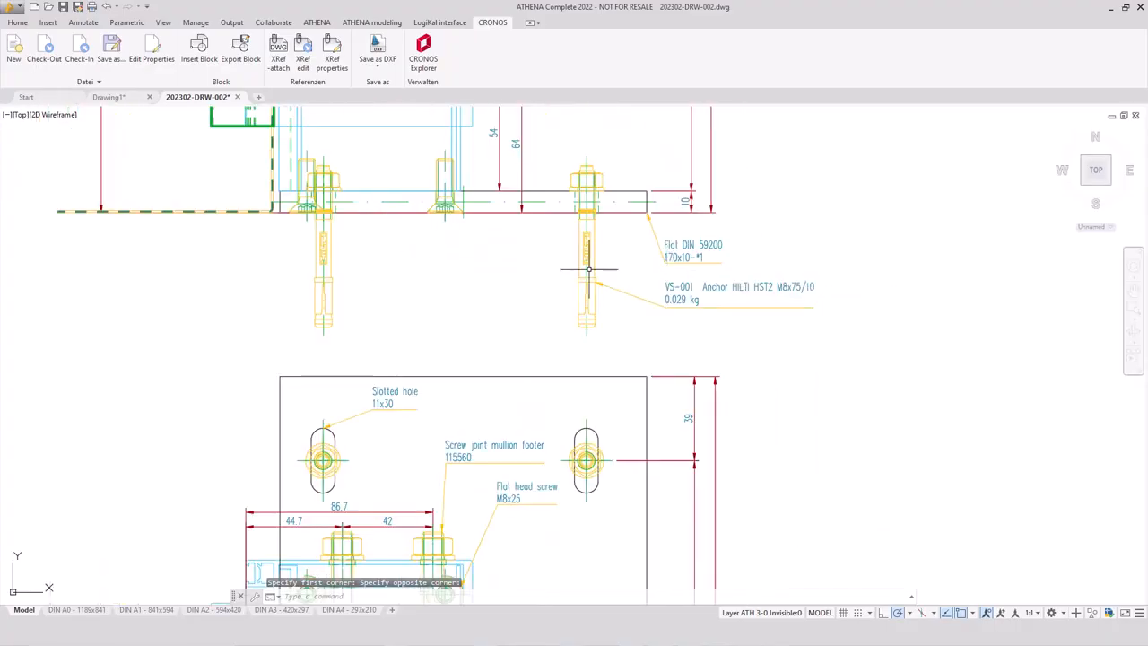
{"action": "mouse_move", "coordinate": [590, 270]}
{"action": "middle_mouse_down"}
{"action": "mouse_move", "coordinate": [818, 498]}
{"action": "mouse_move", "coordinate": [848, 561]}
{"action": "middle_mouse_up"}
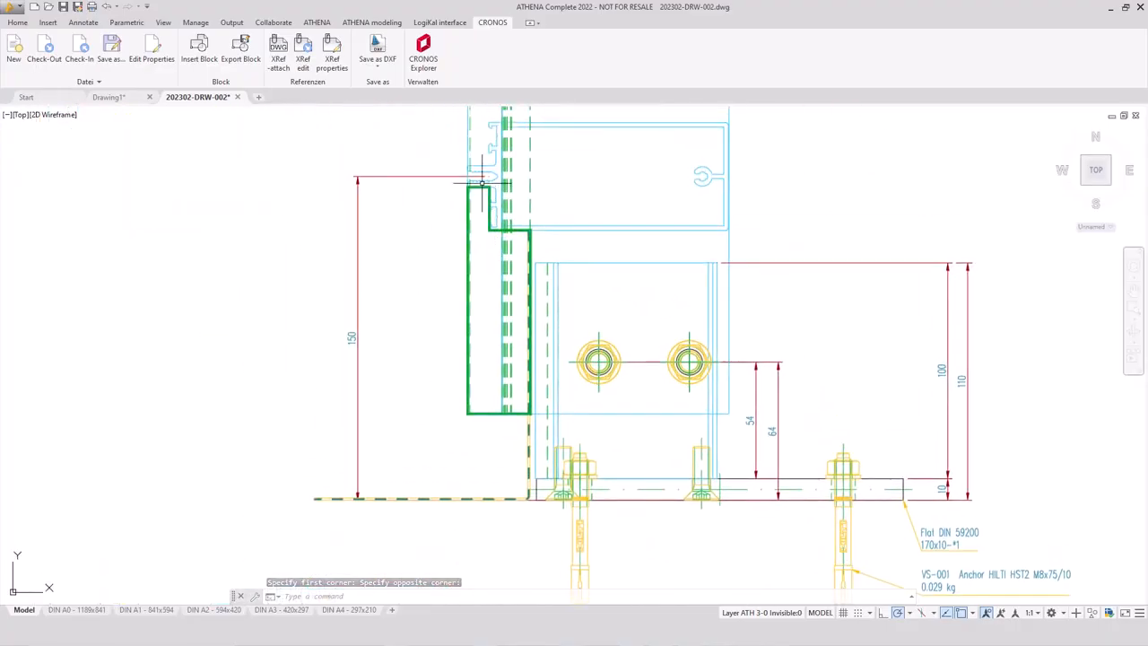
{"action": "scroll", "coordinate": [469, 351], "scroll_direction": "down", "scroll_amount": 2}
{"action": "middle_click_drag", "start_coordinate": [497, 431], "coordinate": [422, 92]}
{"action": "scroll", "coordinate": [486, 348], "scroll_direction": "up", "scroll_amount": 2}
{"action": "mouse_move", "coordinate": [570, 385]}
{"action": "middle_mouse_down"}
{"action": "mouse_move", "coordinate": [521, 347]}
{"action": "mouse_move", "coordinate": [487, 367]}
{"action": "middle_mouse_up"}
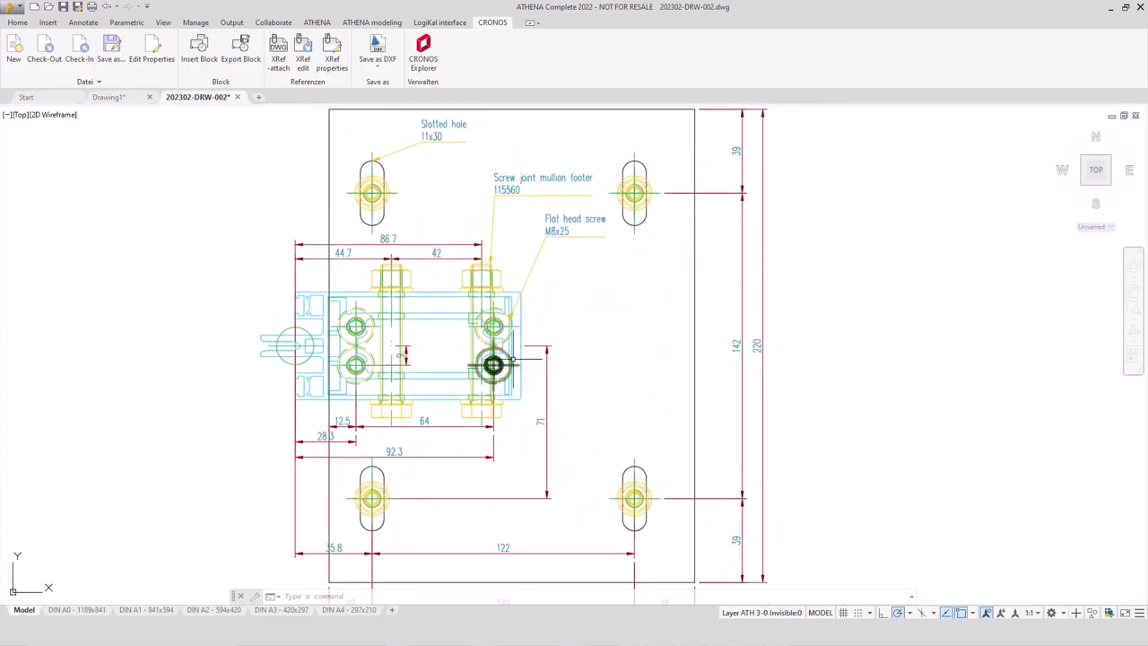
Open the Assembly Editor in an enlarged window and look through the existing assemblies in the current drawing
{"action": "left_click", "coordinate": [371, 22]}
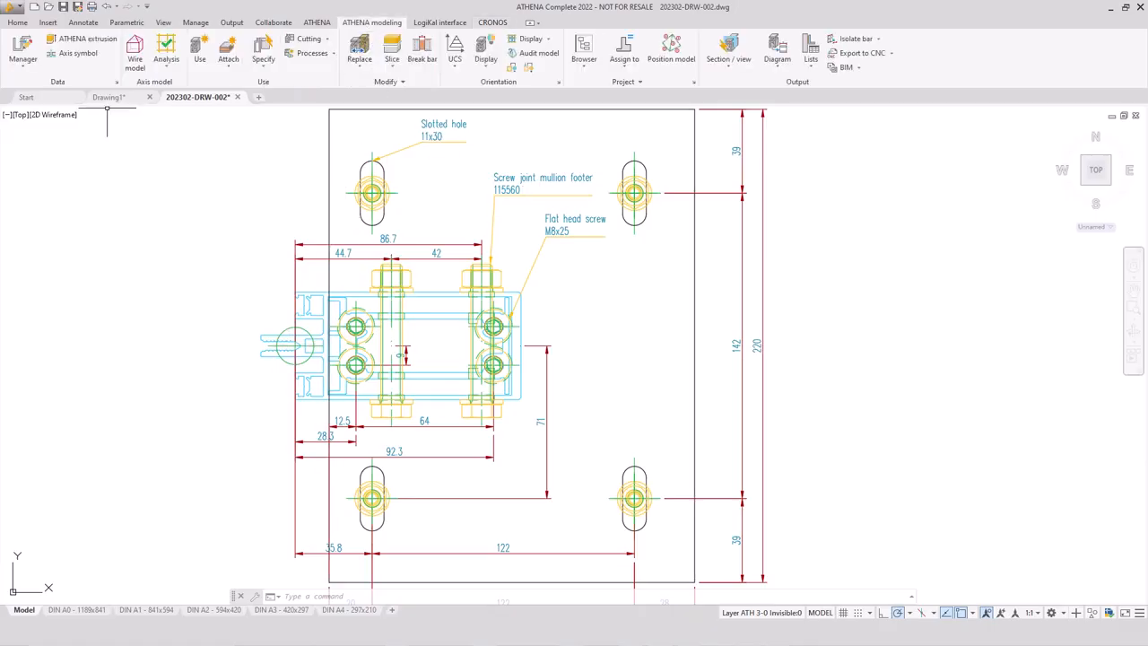
{"action": "left_click", "coordinate": [29, 71]}
{"action": "left_click", "coordinate": [48, 162]}
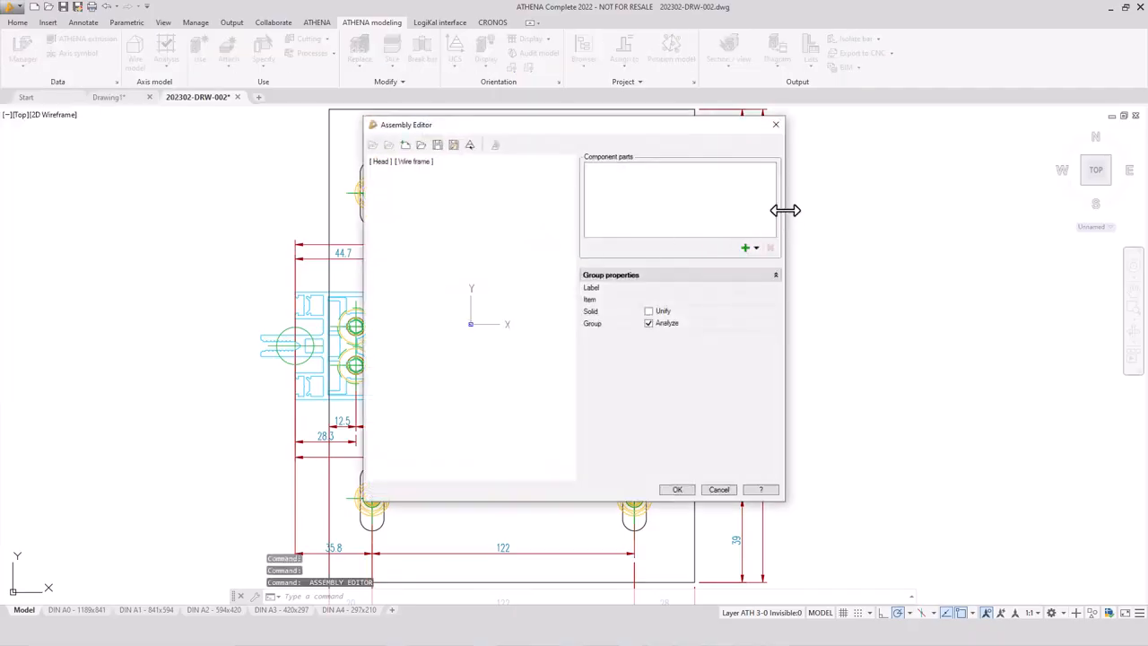
{"action": "left_click_drag", "start_coordinate": [785, 211], "coordinate": [873, 213]}
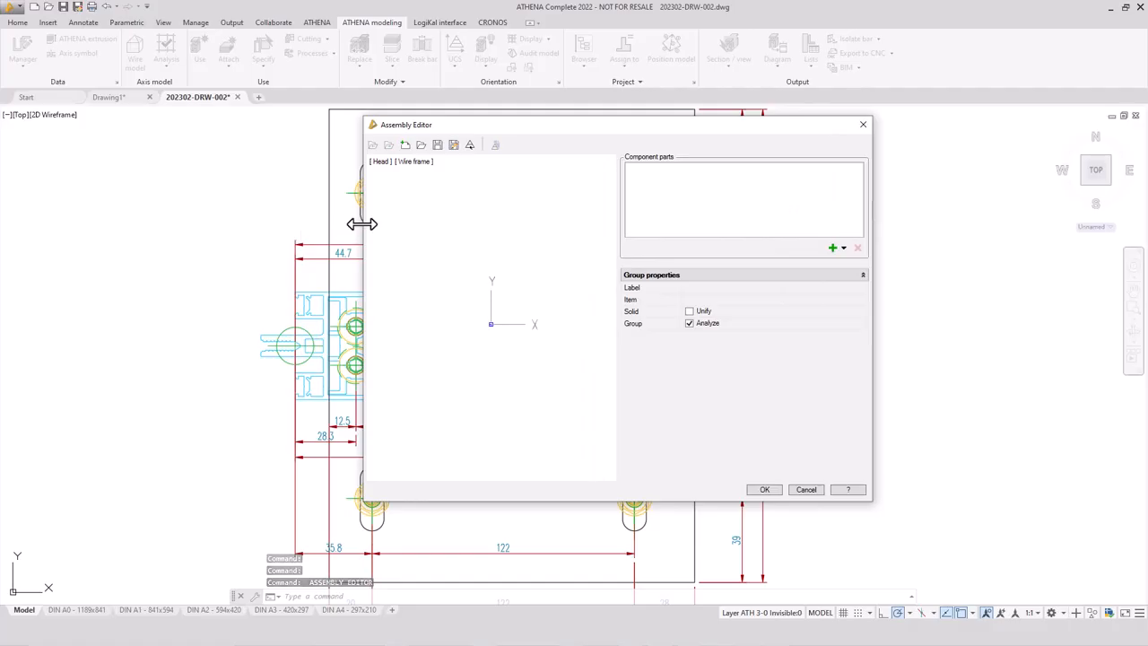
{"action": "left_click_drag", "start_coordinate": [363, 225], "coordinate": [258, 225]}
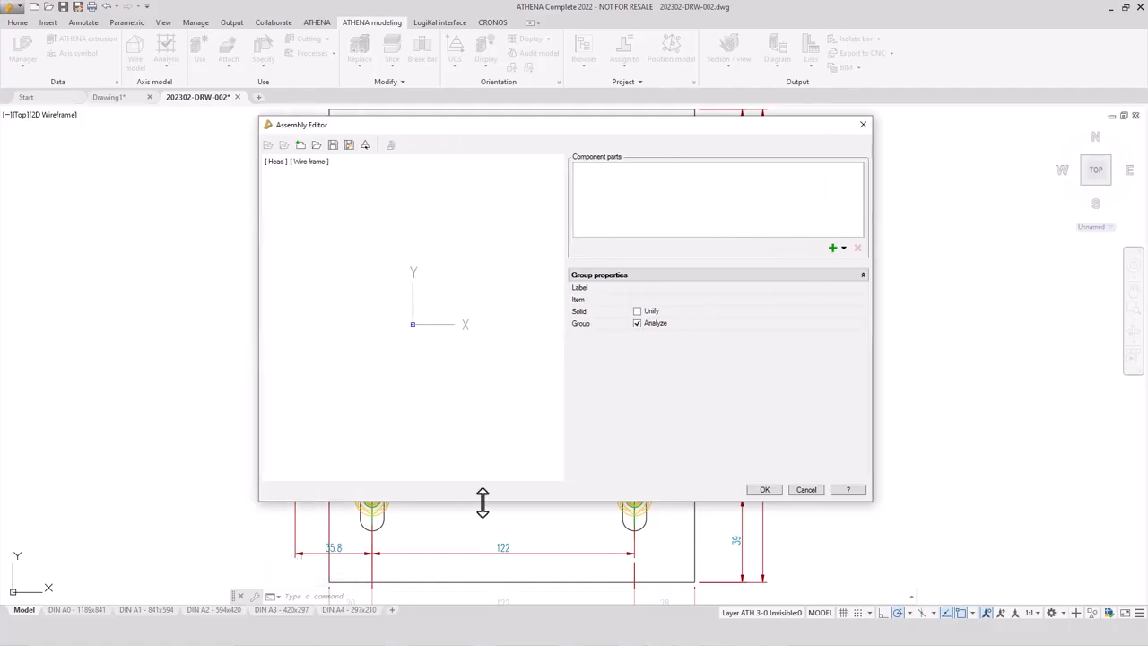
{"action": "left_click_drag", "start_coordinate": [482, 503], "coordinate": [481, 547]}
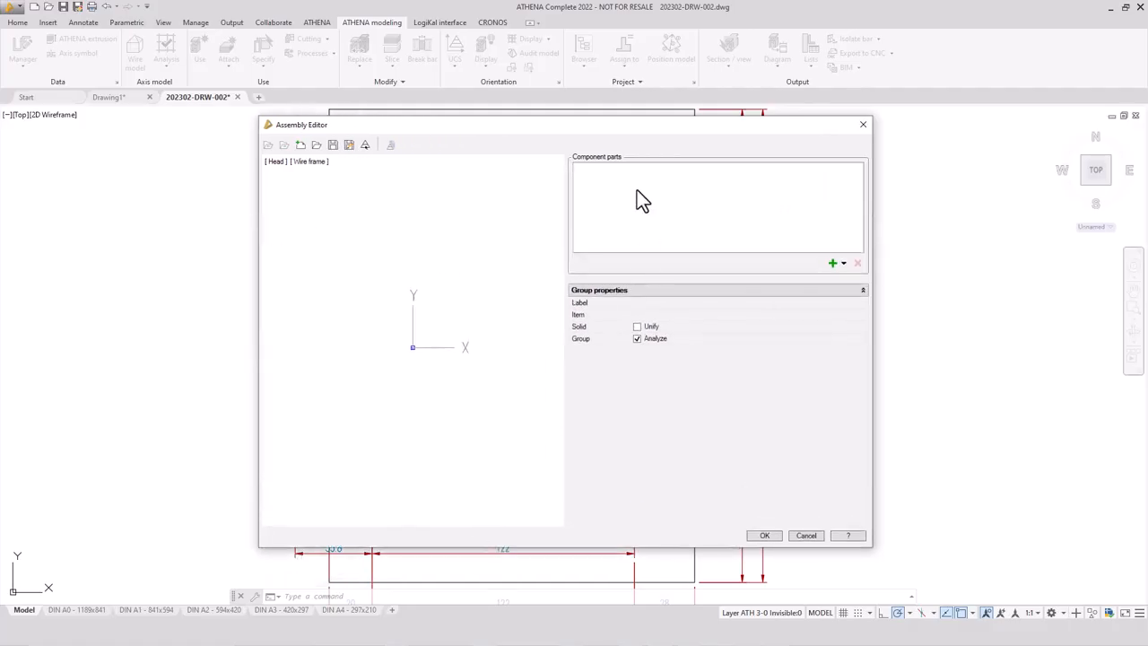
{"action": "left_click", "coordinate": [318, 147]}
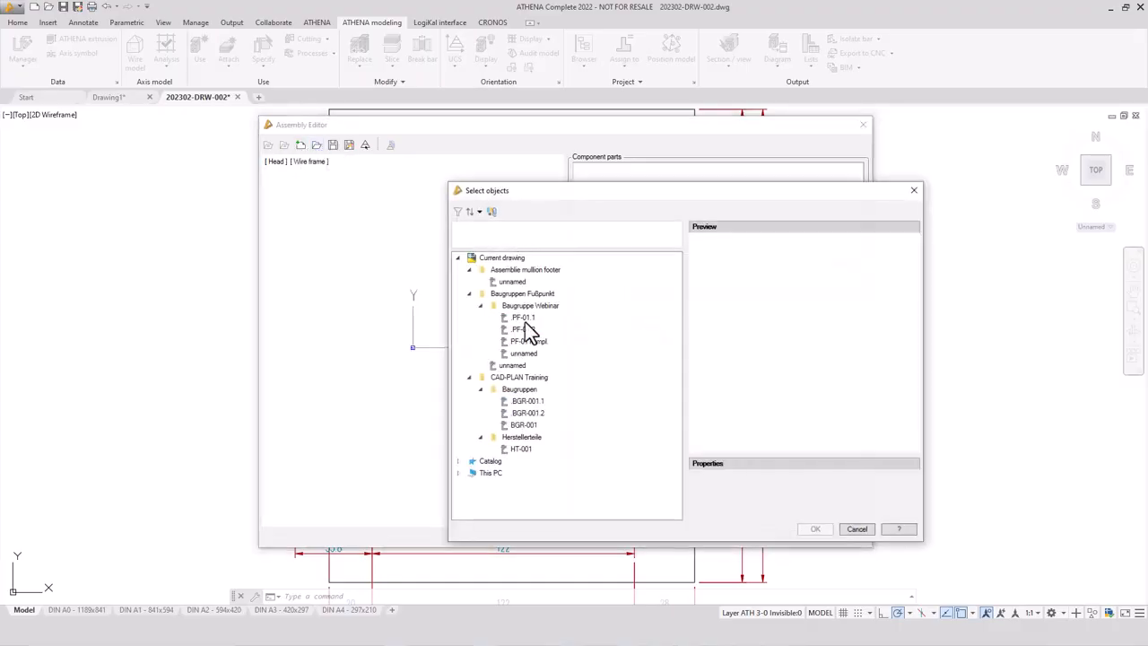
{"action": "left_click", "coordinate": [914, 192]}
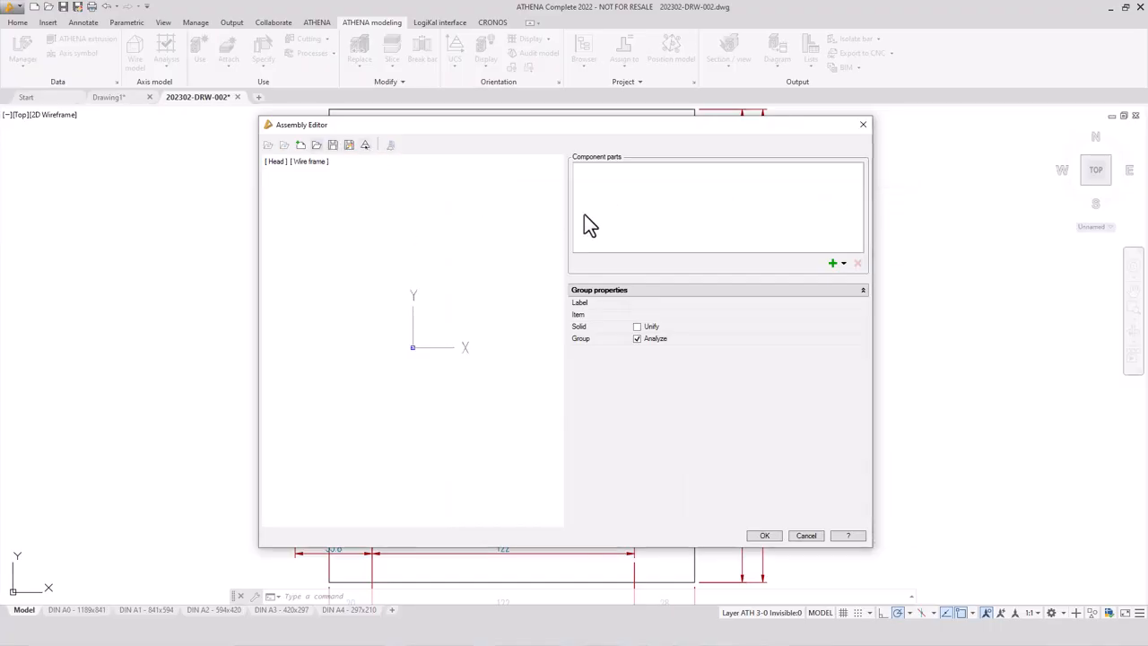
Start adding component parts from the drawing and select the flat plate and its four 11x30 slotted holes in the plan view
{"action": "left_click", "coordinate": [832, 264]}
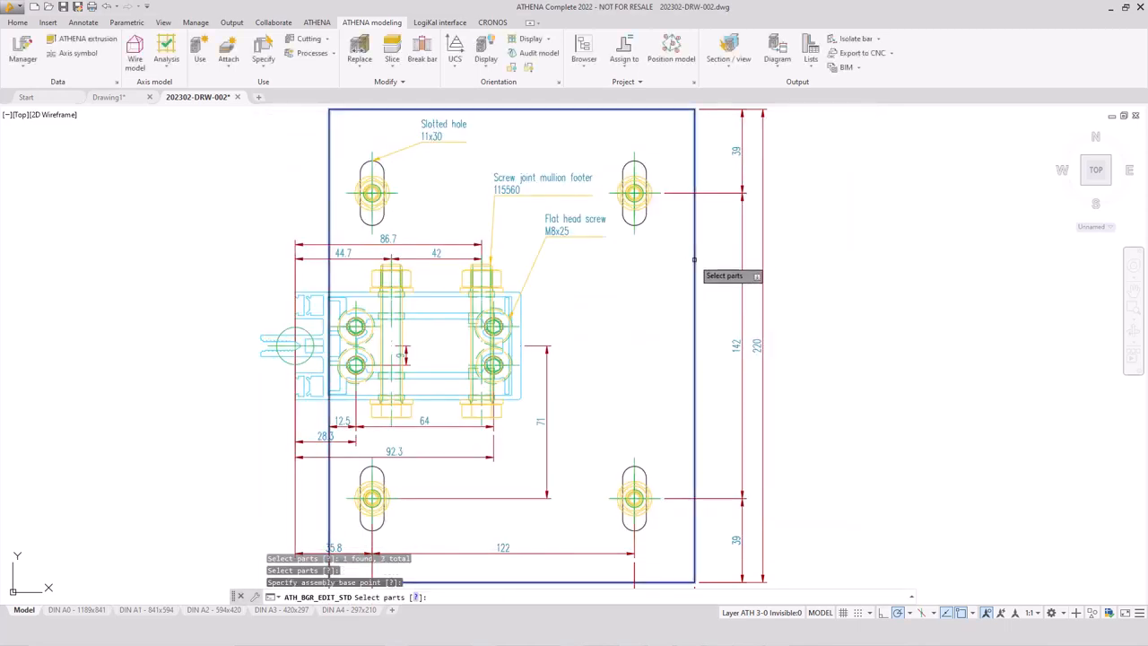
{"action": "left_click", "coordinate": [642, 220]}
{"action": "left_click", "coordinate": [384, 212]}
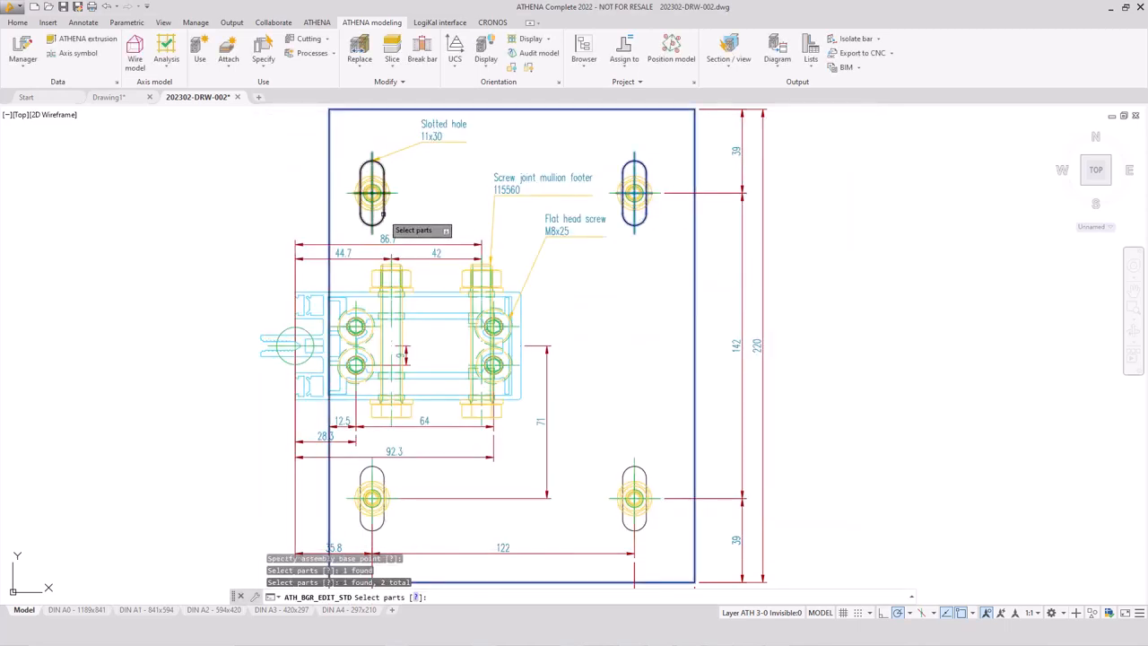
{"action": "left_click", "coordinate": [382, 468]}
{"action": "left_click", "coordinate": [626, 469]}
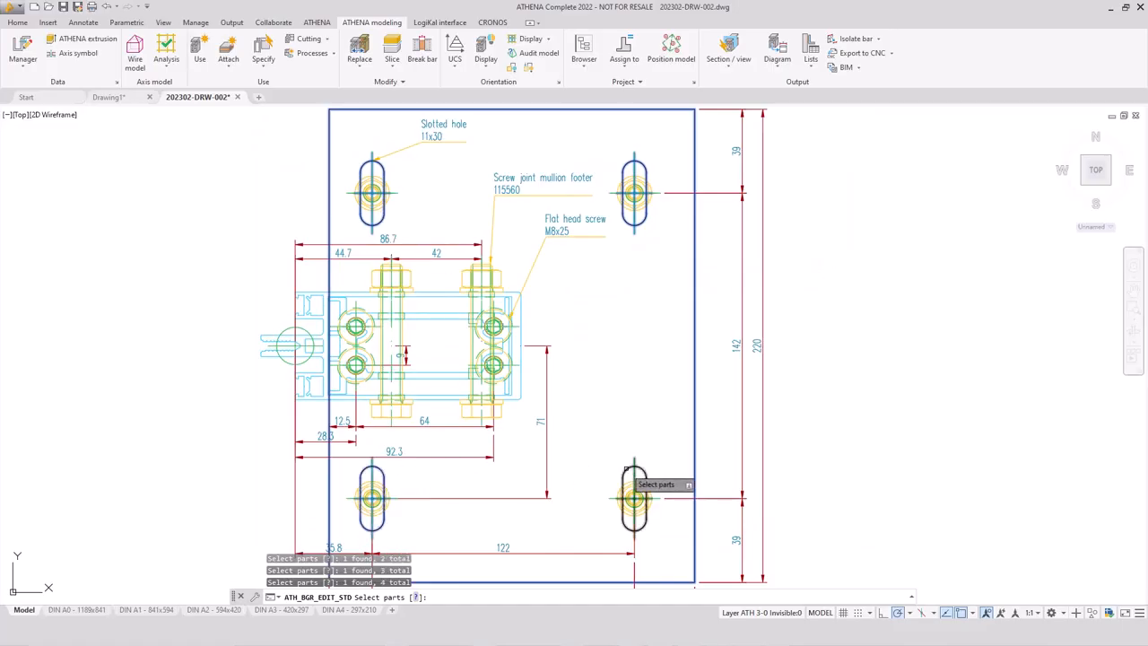
{"action": "middle_click_drag", "start_coordinate": [626, 207], "coordinate": [615, 287]}
{"action": "scroll", "coordinate": [613, 279], "scroll_direction": "up", "scroll_amount": 8}
{"action": "scroll", "coordinate": [614, 237], "scroll_direction": "down", "scroll_amount": 6}
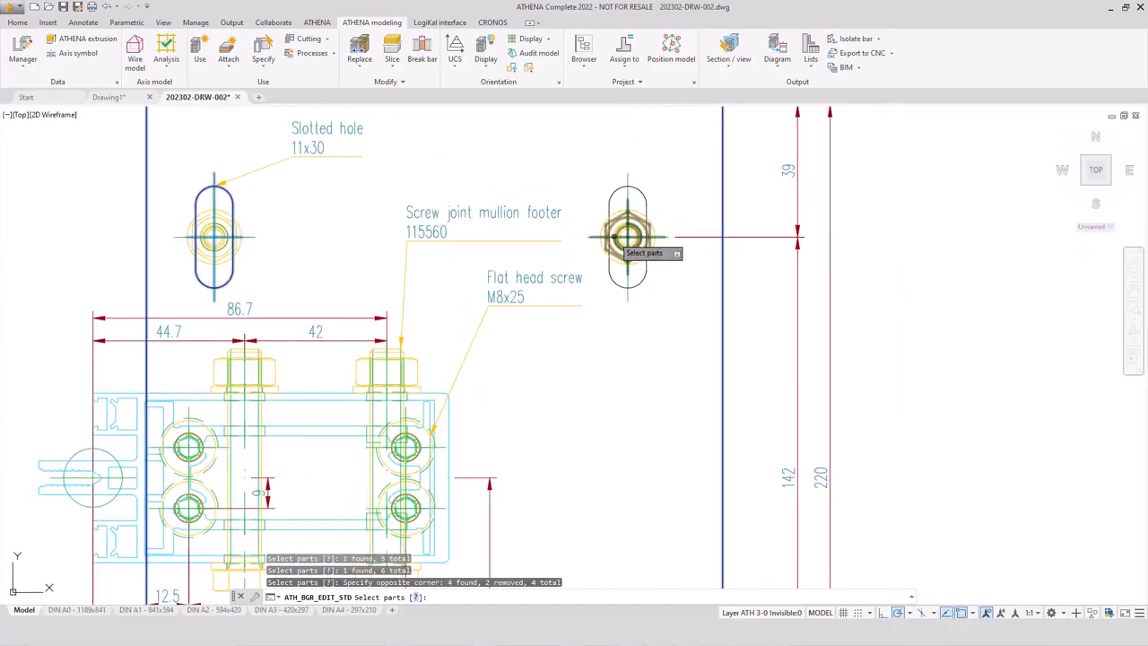
Add the four M8 drilled holes for the flat head screws to the part selection and finish selecting
{"action": "middle_click_drag", "start_coordinate": [204, 424], "coordinate": [357, 312]}
{"action": "scroll", "coordinate": [355, 311], "scroll_direction": "up", "scroll_amount": 4}
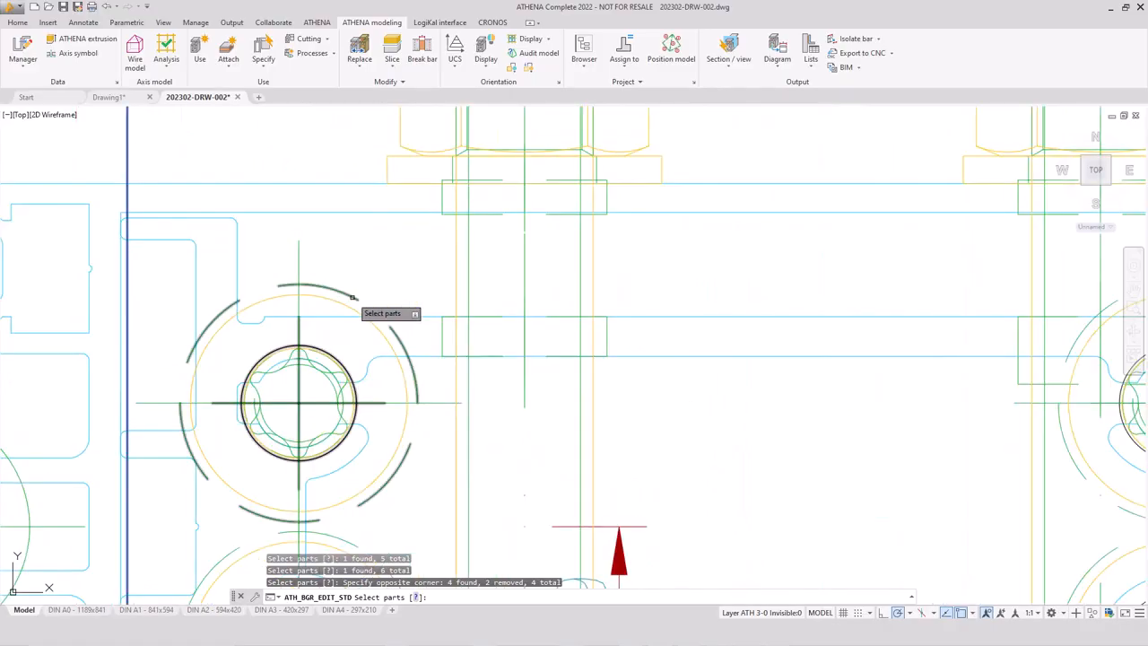
{"action": "left_click", "coordinate": [353, 298]}
{"action": "scroll", "coordinate": [408, 301], "scroll_direction": "down", "scroll_amount": 3}
{"action": "scroll", "coordinate": [395, 366], "scroll_direction": "up", "scroll_amount": 3}
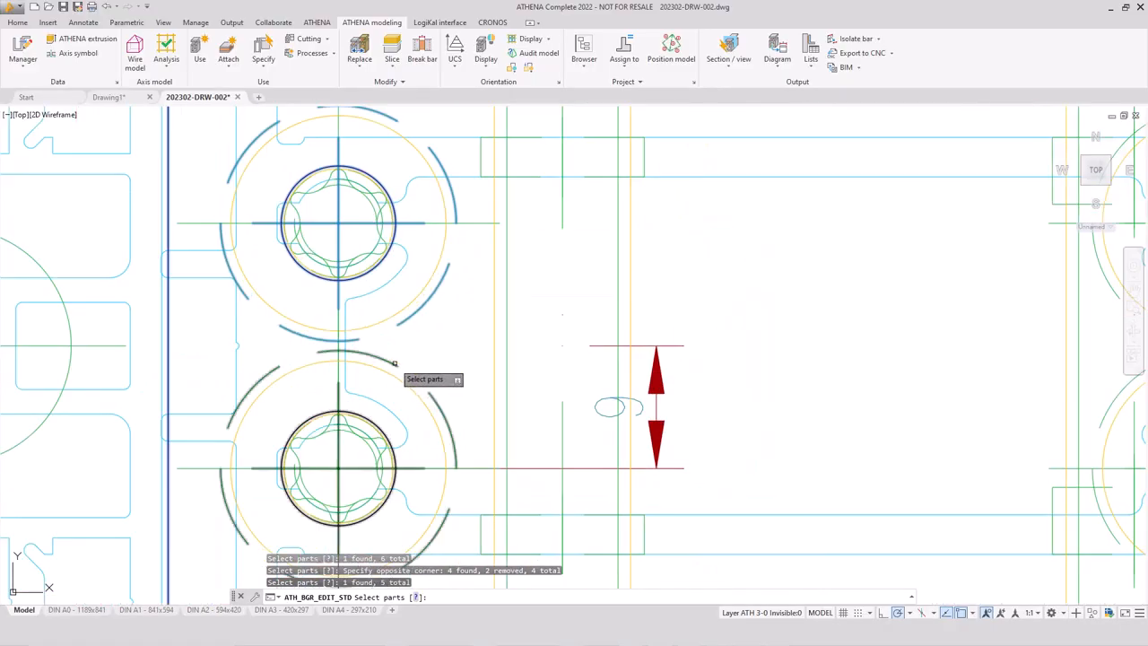
{"action": "left_click", "coordinate": [394, 363]}
{"action": "scroll", "coordinate": [390, 359], "scroll_direction": "down", "scroll_amount": 3}
{"action": "scroll", "coordinate": [692, 305], "scroll_direction": "up", "scroll_amount": 3}
{"action": "left_click", "coordinate": [647, 353]}
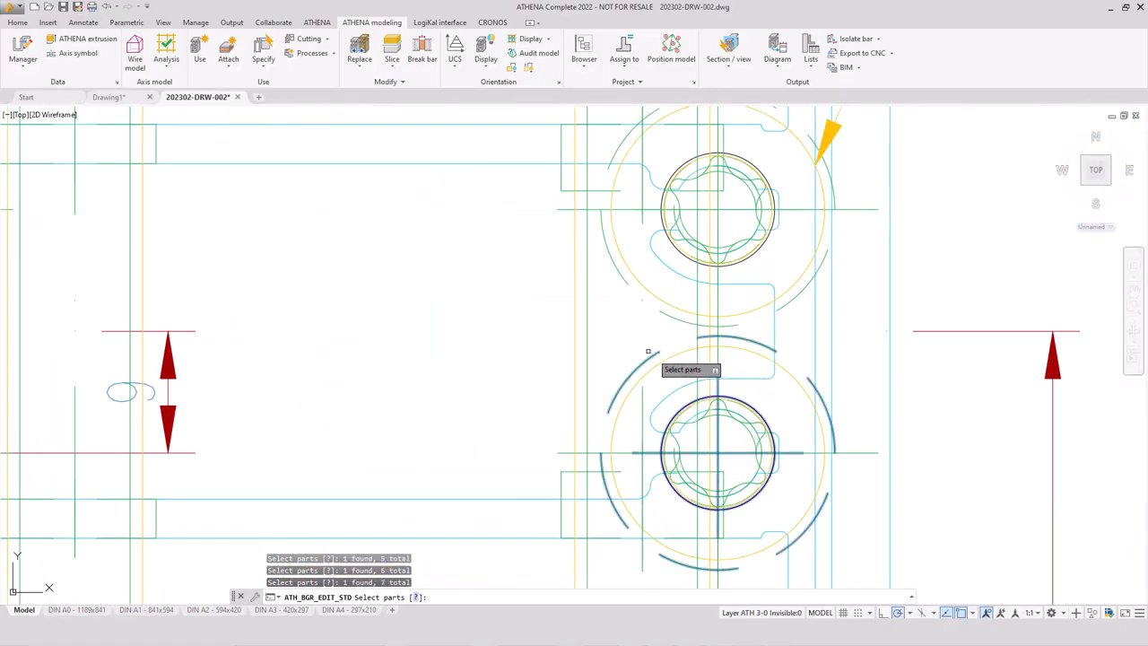
{"action": "middle_click_drag", "start_coordinate": [648, 353], "coordinate": [619, 480]}
{"action": "left_click", "coordinate": [585, 279]}
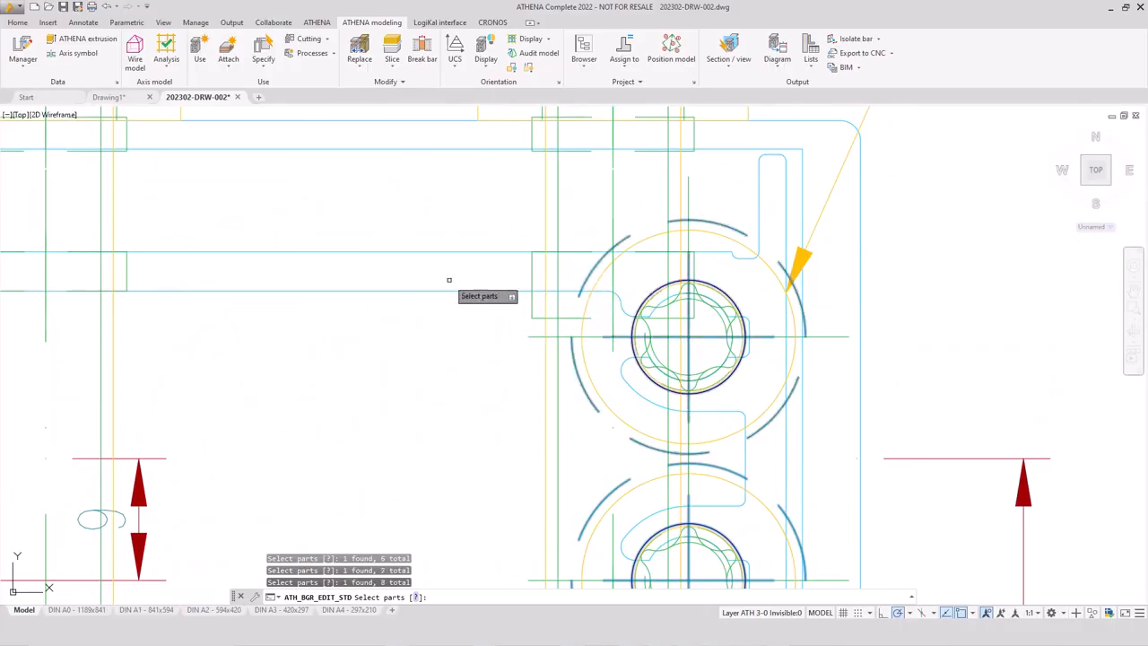
{"action": "scroll", "coordinate": [450, 280], "scroll_direction": "down", "scroll_amount": 3}
{"action": "key", "text": "Return"}
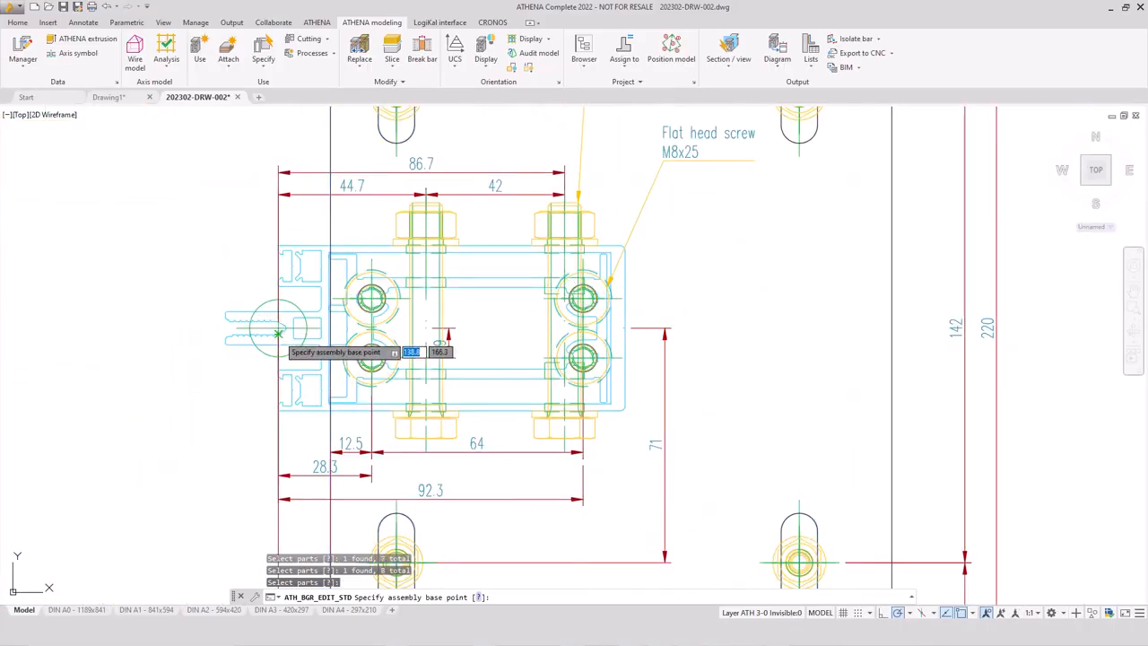
Set the assembly base point at the endpoint in the centre of the circle on the mullion profile's front edge
{"action": "right_click", "coordinate": [278, 334], "text": "shift"}
{"action": "left_click", "coordinate": [305, 310]}
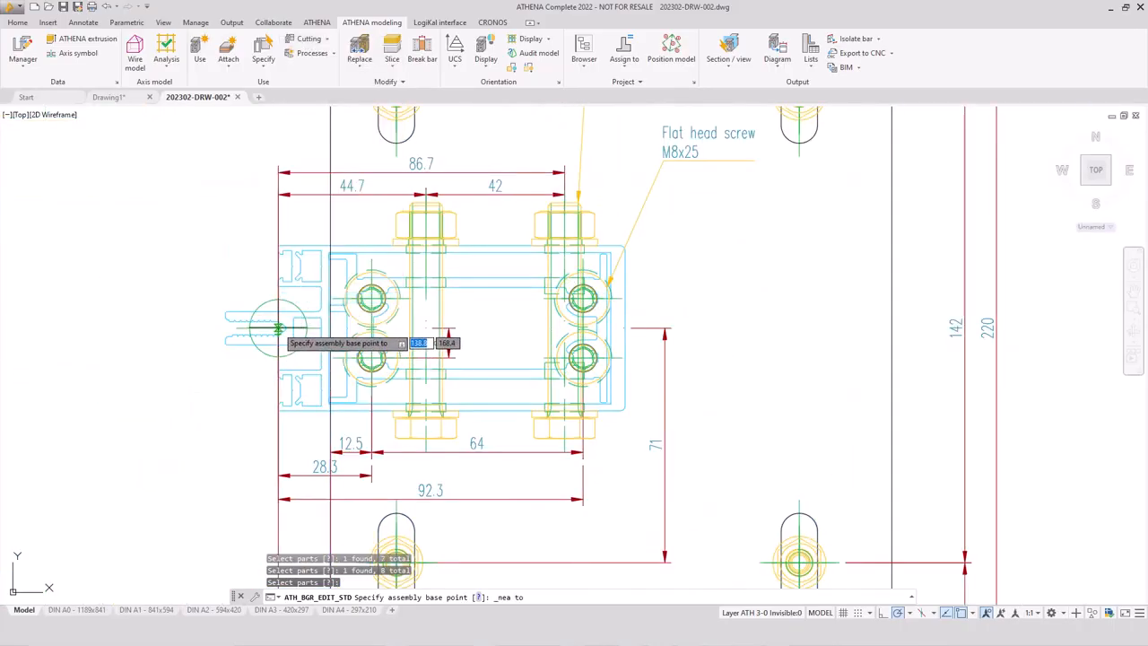
{"action": "right_click", "coordinate": [278, 330], "text": "shift"}
{"action": "left_click", "coordinate": [316, 290]}
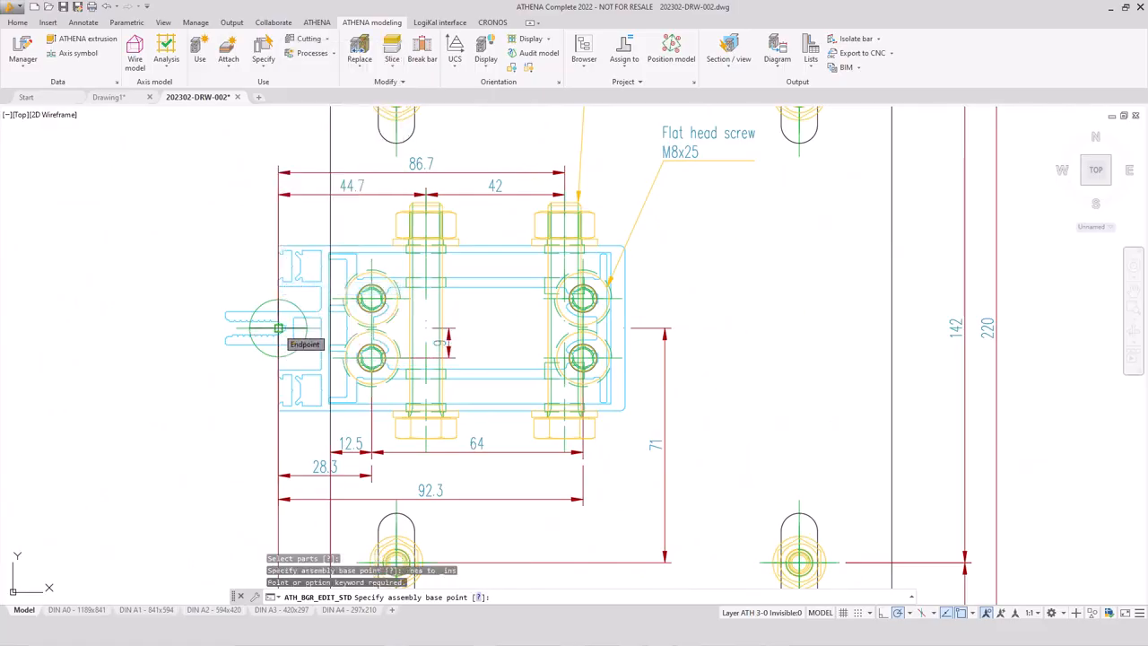
{"action": "left_click", "coordinate": [278, 329]}
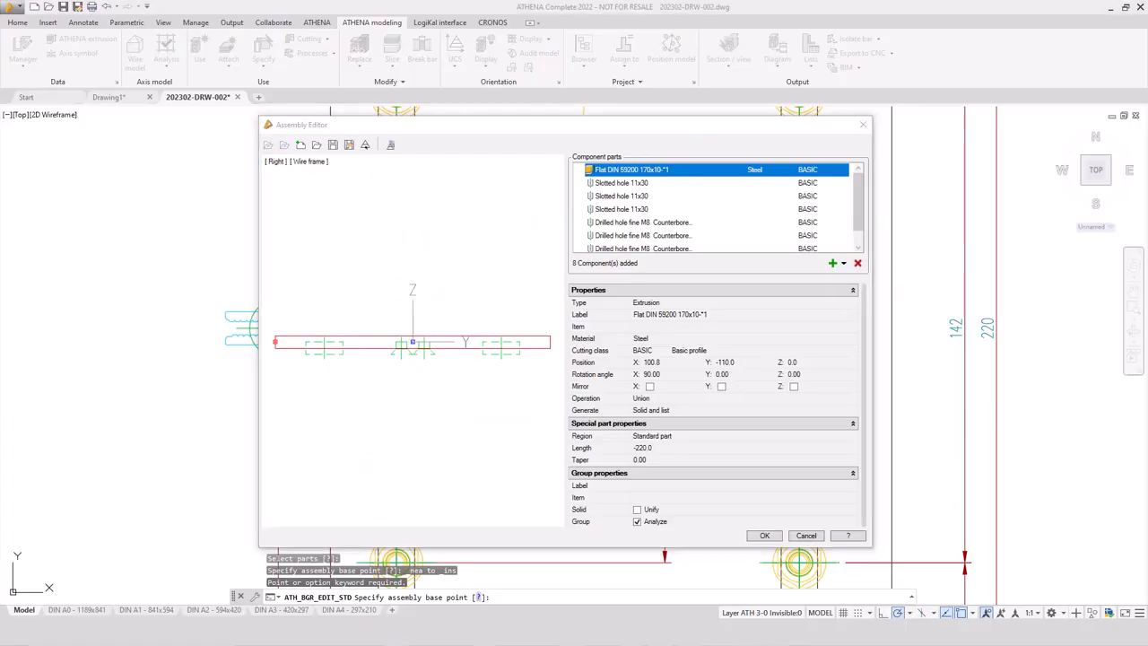
Set the flat plate's Z position to 5.0
{"action": "left_click", "coordinate": [689, 170]}
{"action": "left_click", "coordinate": [801, 362]}
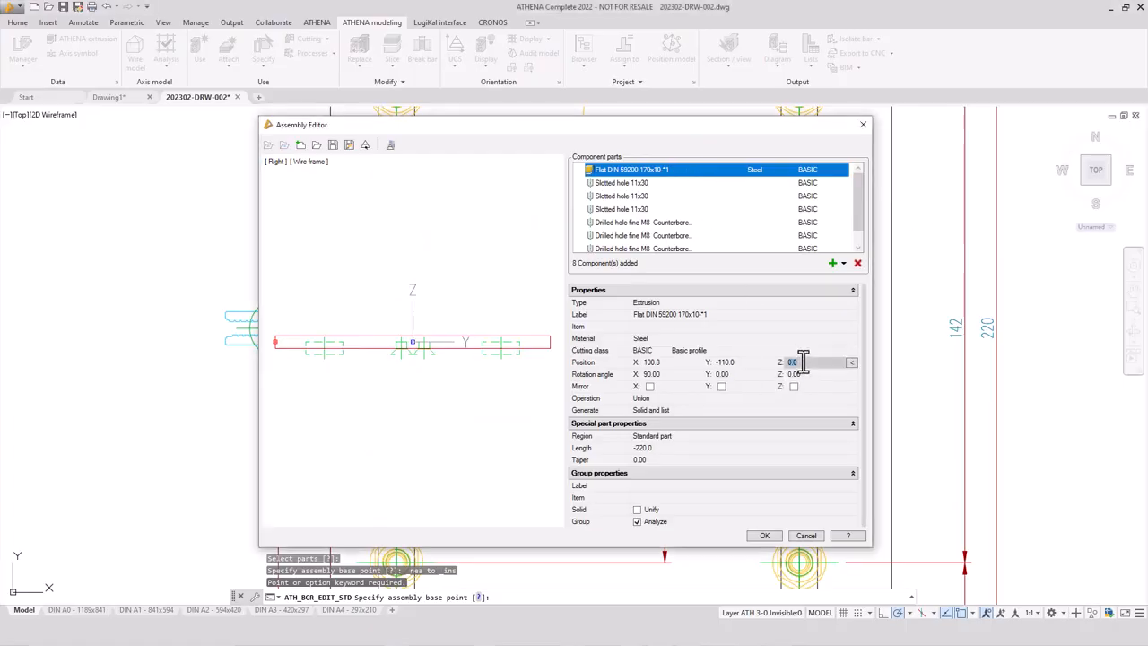
{"action": "left_click", "coordinate": [794, 375]}
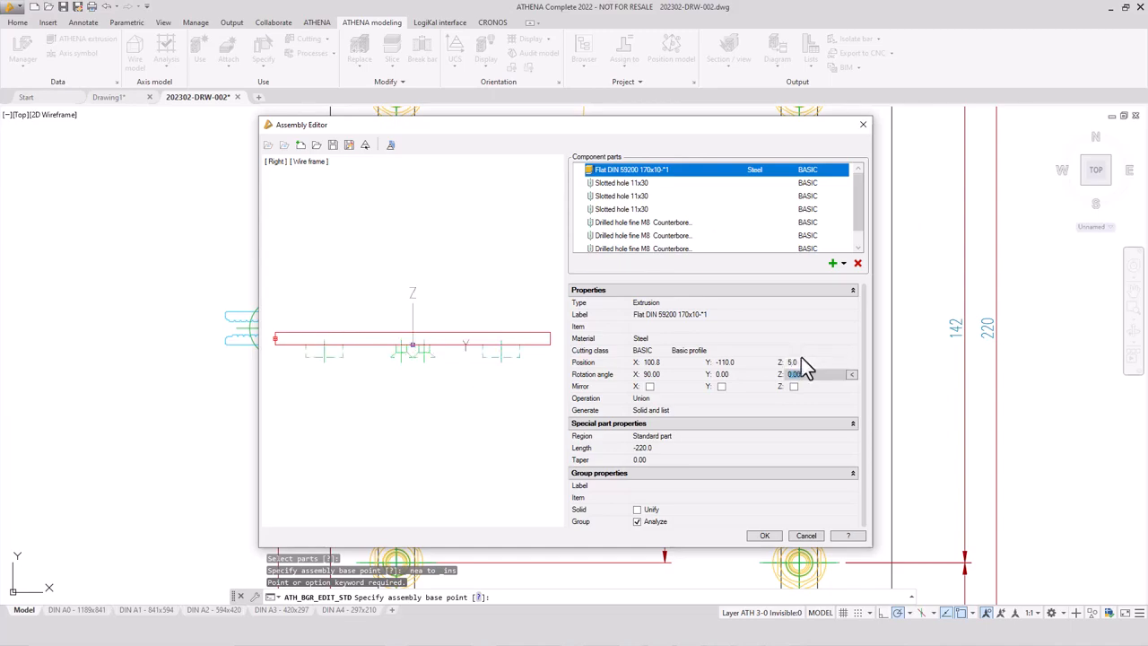
Select all the slotted and M8 drilled holes in the component list and set their Z position to 10
{"action": "left_click", "coordinate": [637, 183]}
{"action": "scroll", "coordinate": [650, 237], "scroll_direction": "down", "scroll_amount": 1}
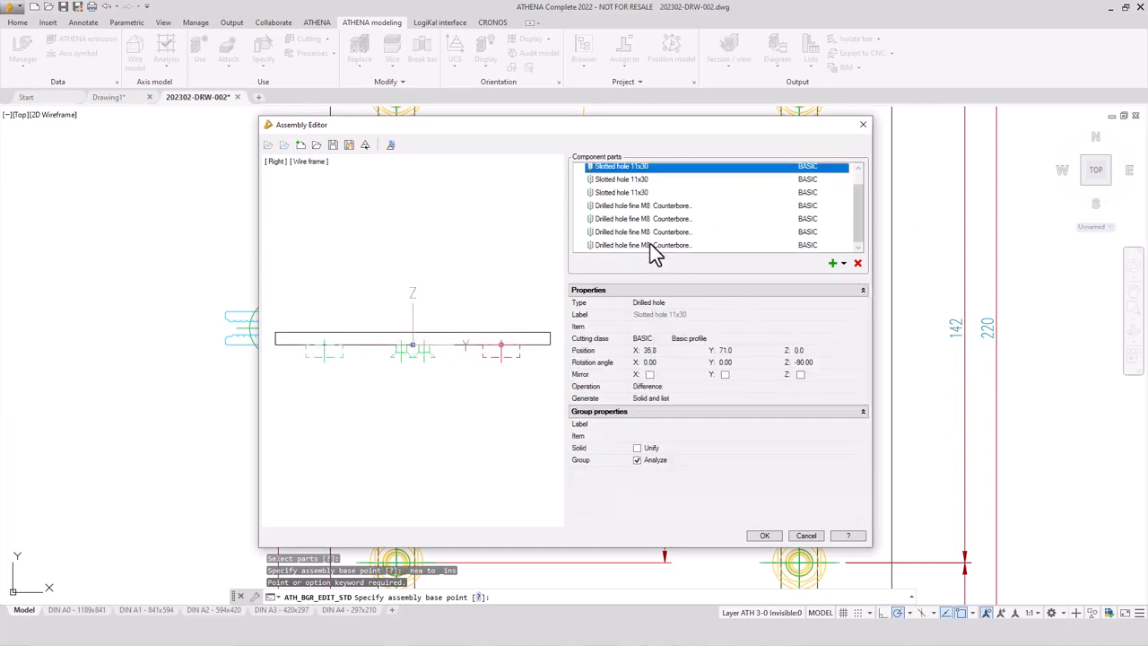
{"action": "left_click", "coordinate": [650, 244], "text": "shift"}
{"action": "left_click", "coordinate": [807, 350]}
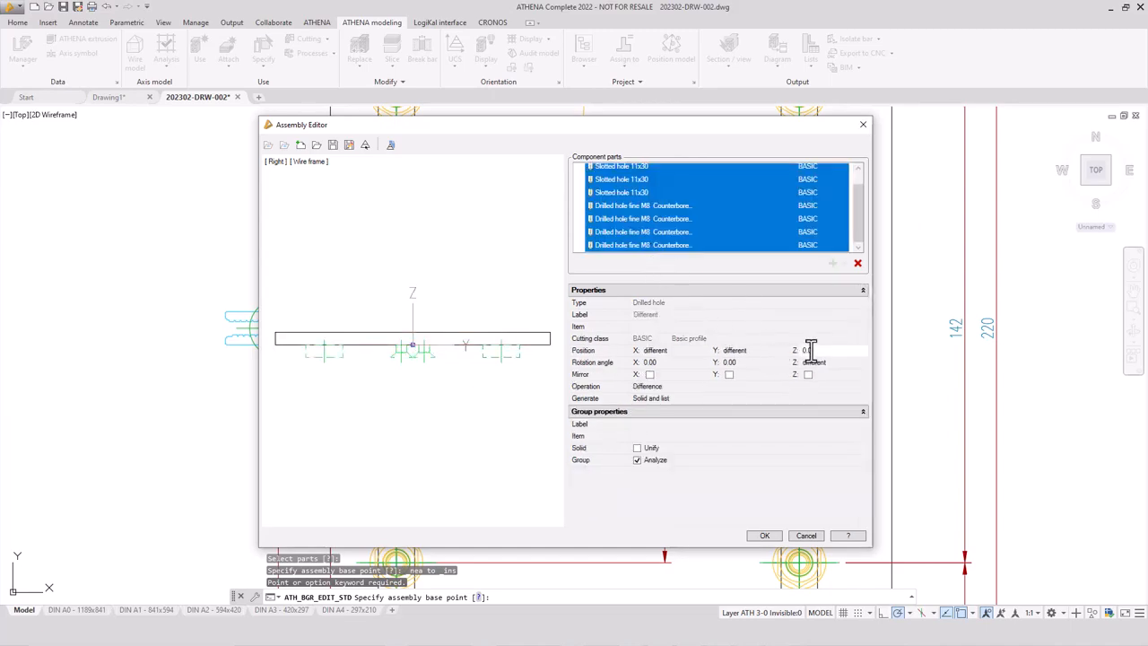
{"action": "type", "text": "10"}
{"action": "key", "text": "Tab"}
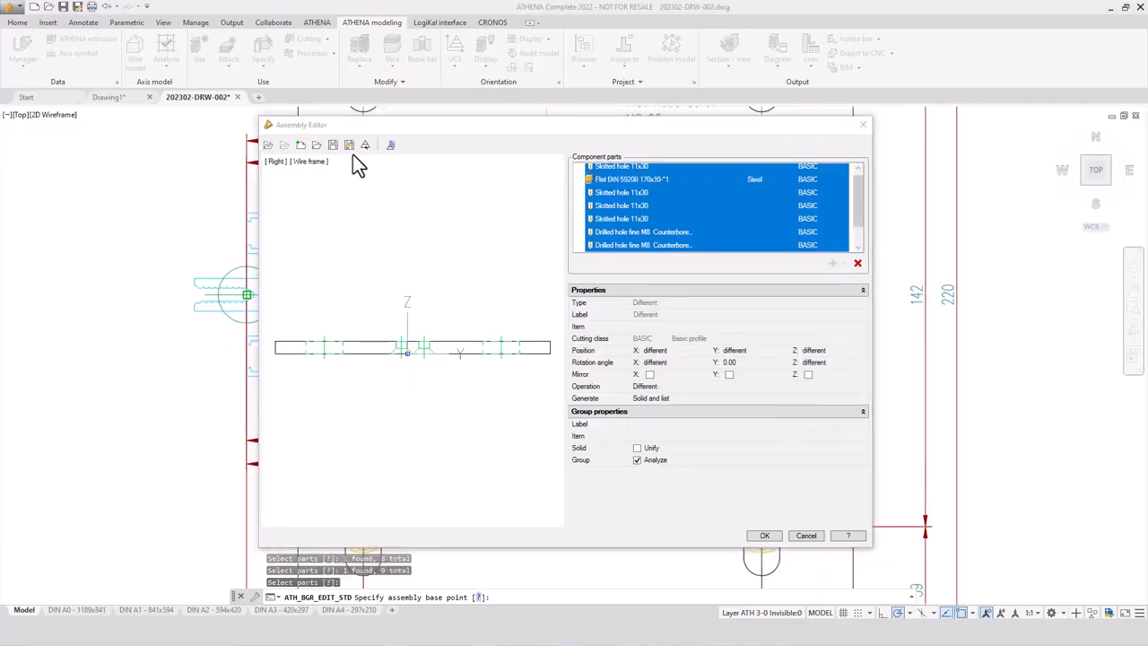
Save the assembly in the Assemble mullion footer folder as MF-01.1 with designation Mullion footer plate and item MF-01.1
{"action": "left_click", "coordinate": [350, 146]}
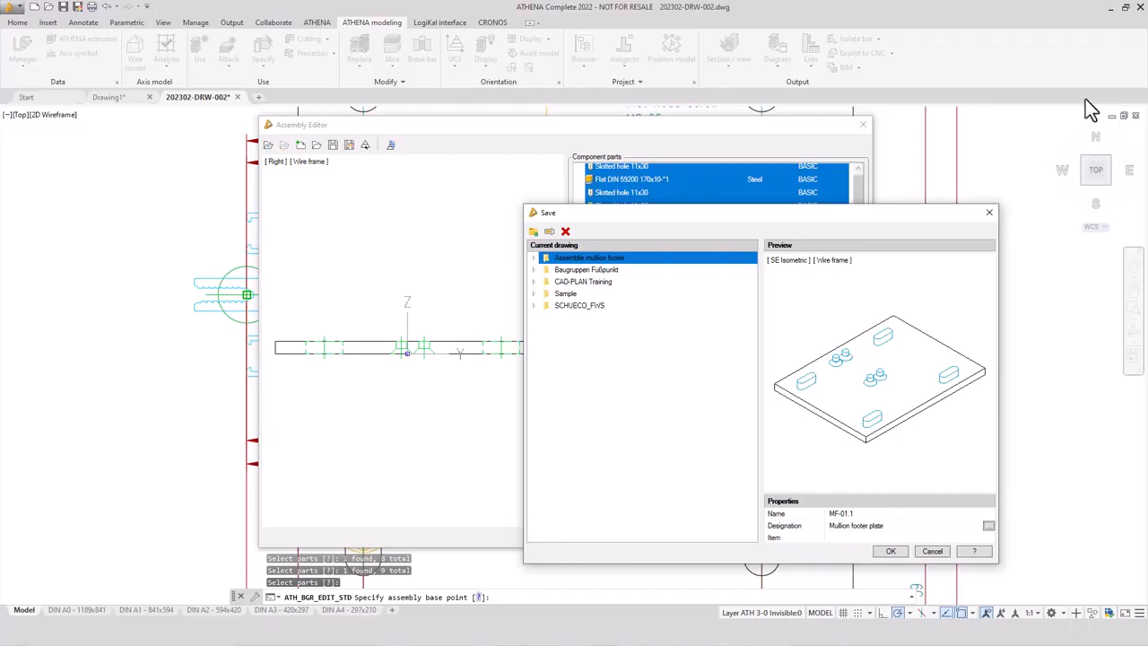
{"action": "left_click", "coordinate": [846, 538]}
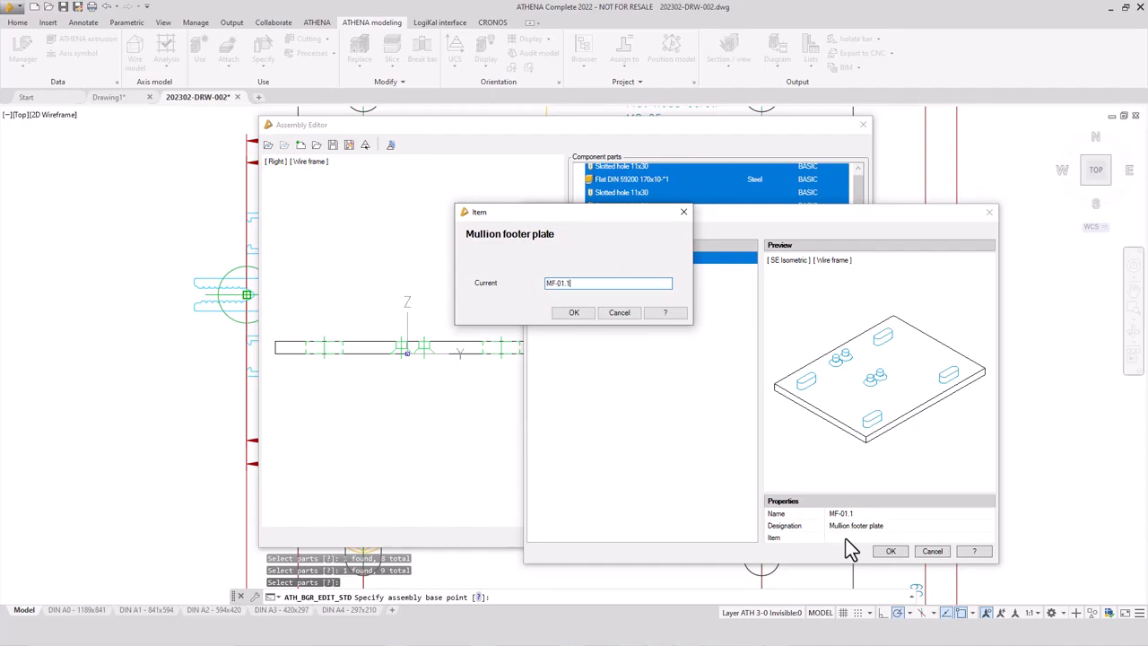
{"action": "left_click", "coordinate": [576, 314]}
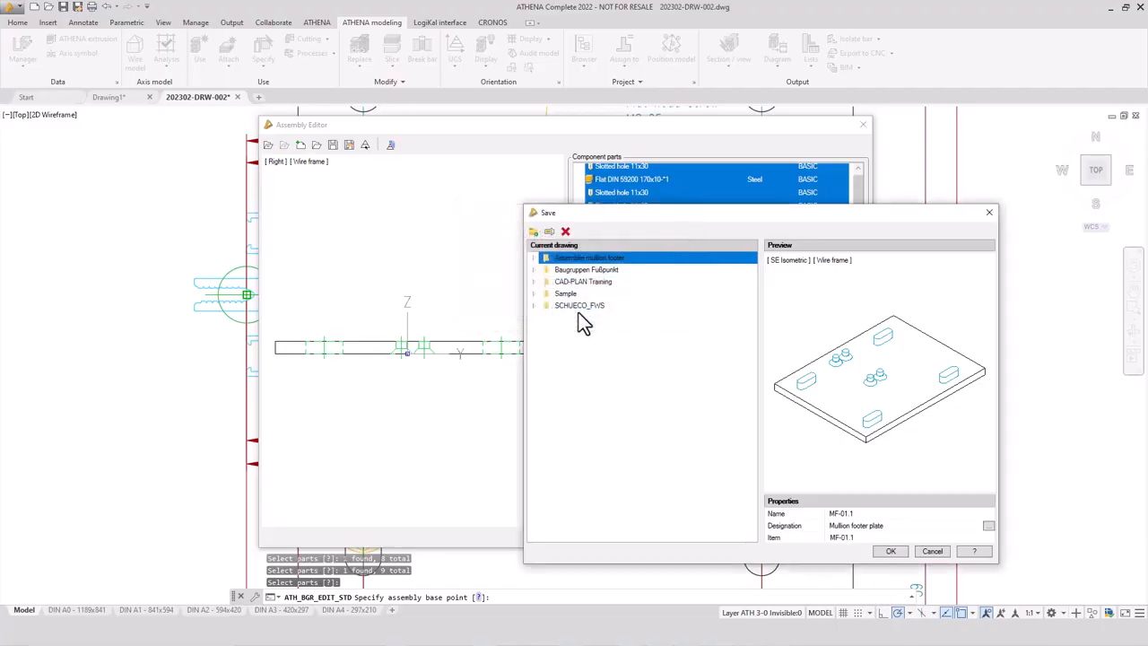
{"action": "left_click", "coordinate": [890, 553]}
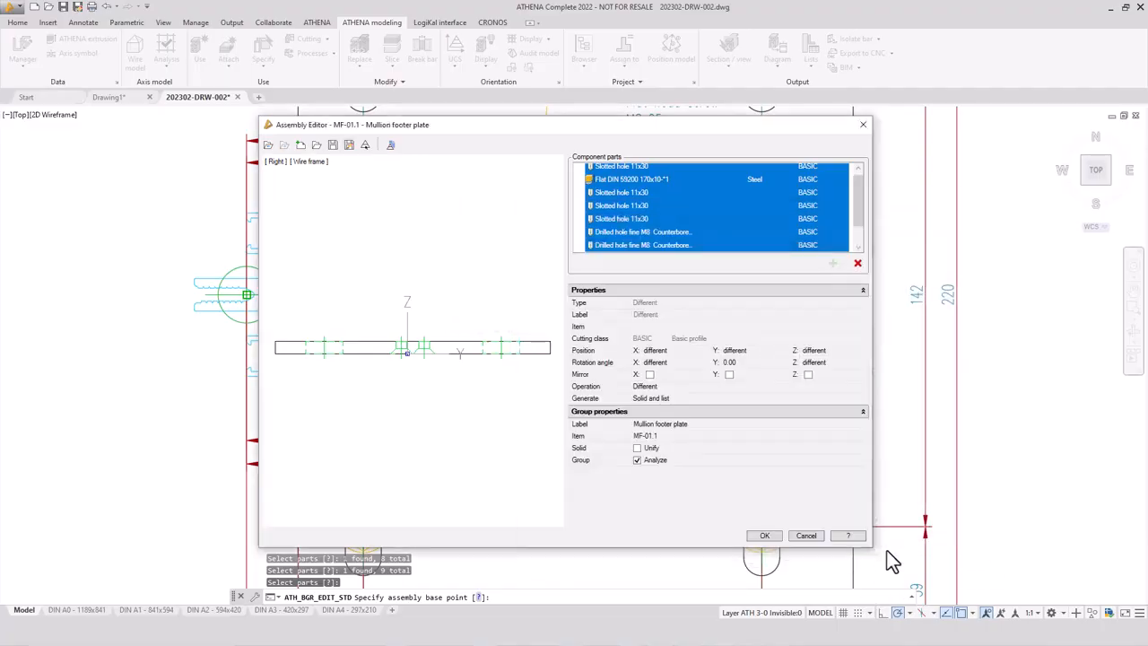
Preview the footer plate assembly as a hidden-line model in SW Isometric view
{"action": "left_click", "coordinate": [305, 163]}
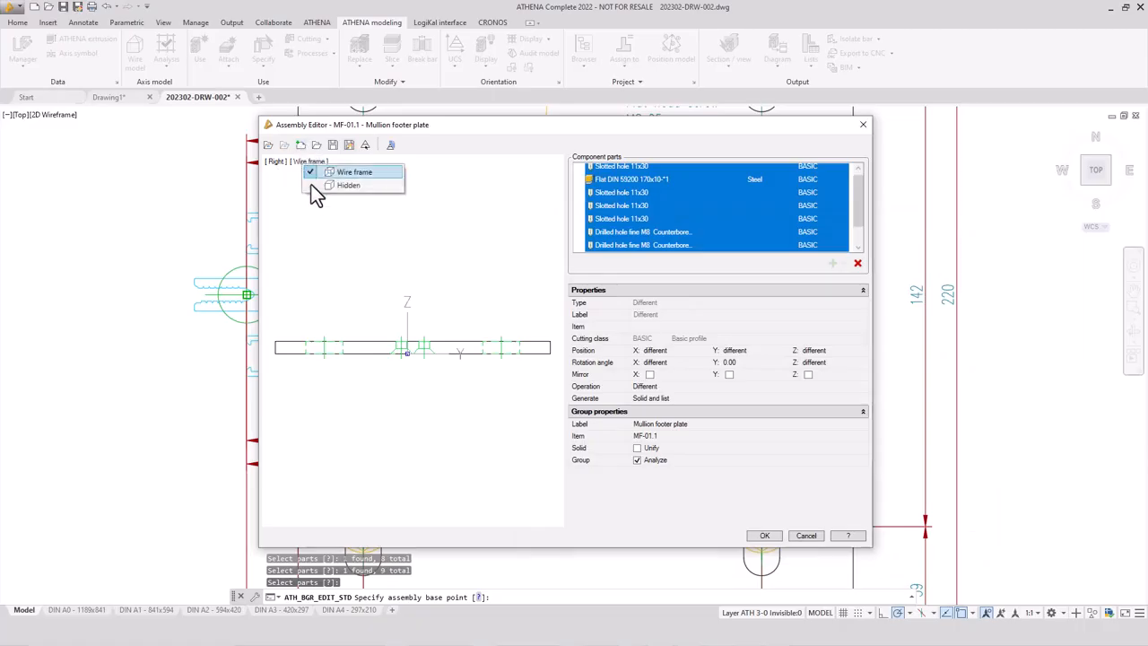
{"action": "left_click", "coordinate": [323, 184]}
{"action": "left_click", "coordinate": [281, 165]}
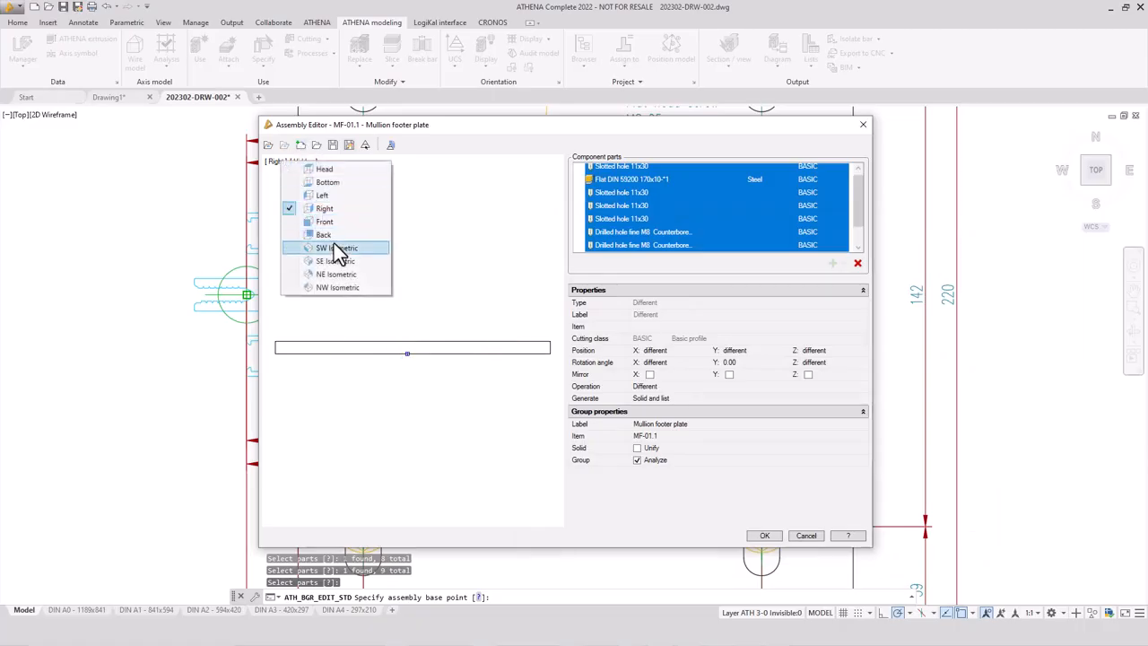
{"action": "left_click", "coordinate": [341, 248]}
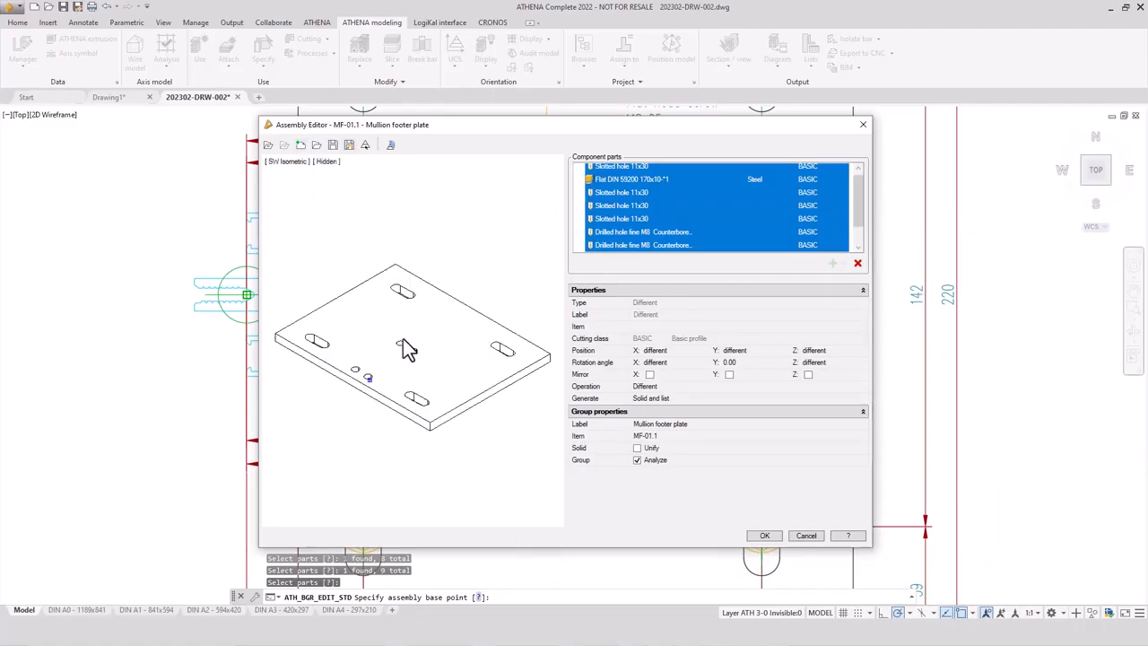
Start a new assembly and select the mullion insertion profile with its four Ø12 drilled holes from the drawing as parts
{"action": "left_click", "coordinate": [302, 145]}
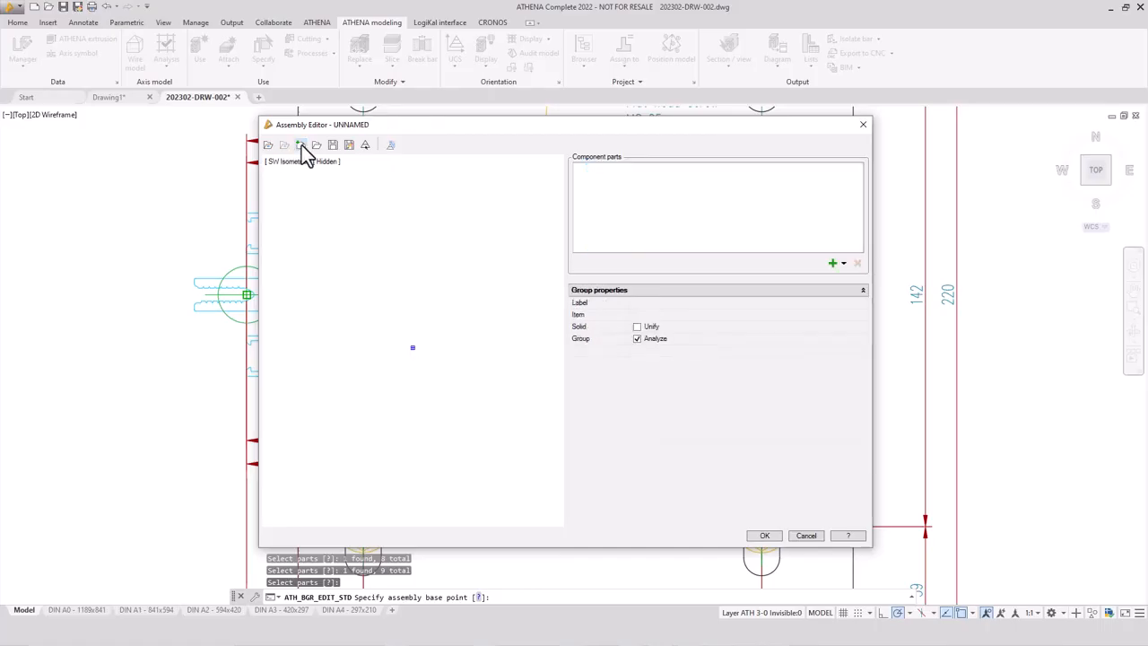
{"action": "left_click", "coordinate": [833, 263]}
{"action": "mouse_move", "coordinate": [668, 276]}
{"action": "middle_mouse_down"}
{"action": "mouse_move", "coordinate": [665, 263]}
{"action": "mouse_move", "coordinate": [654, 277]}
{"action": "middle_mouse_up"}
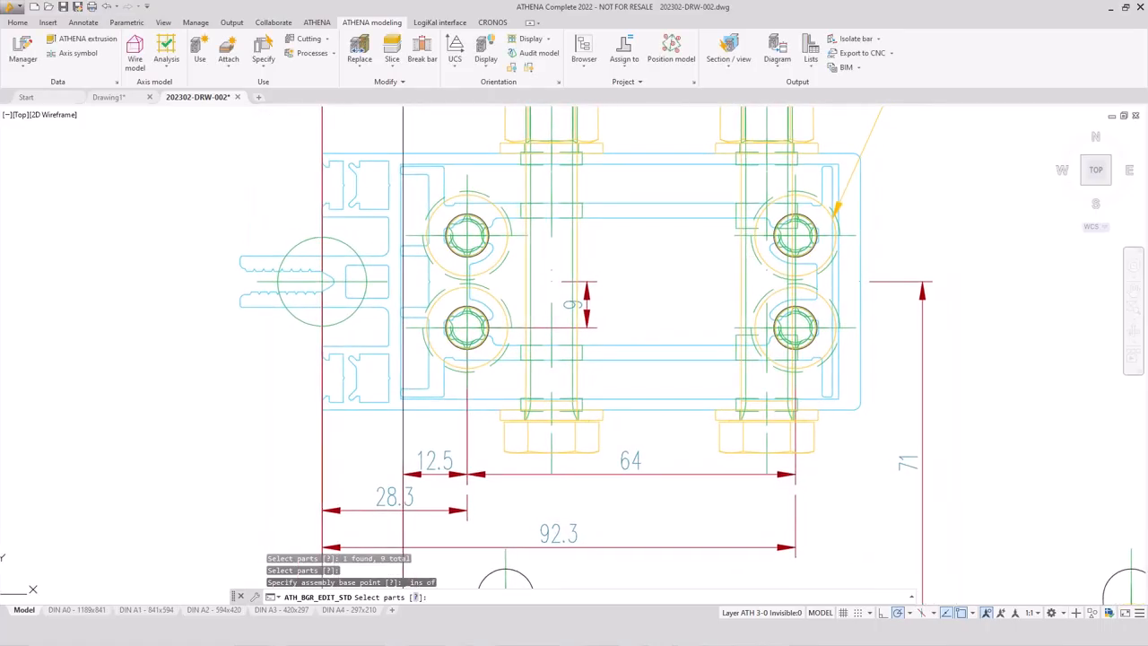
{"action": "left_click", "coordinate": [640, 208]}
{"action": "left_click", "coordinate": [580, 212]}
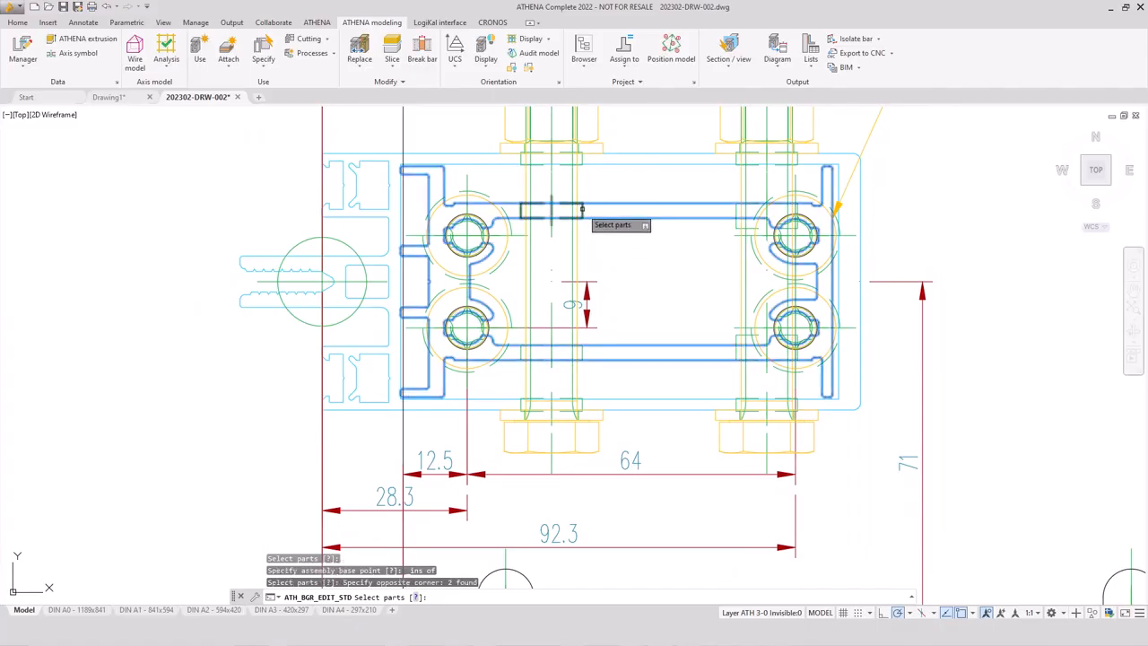
{"action": "left_click", "coordinate": [580, 212]}
{"action": "left_click", "coordinate": [582, 352]}
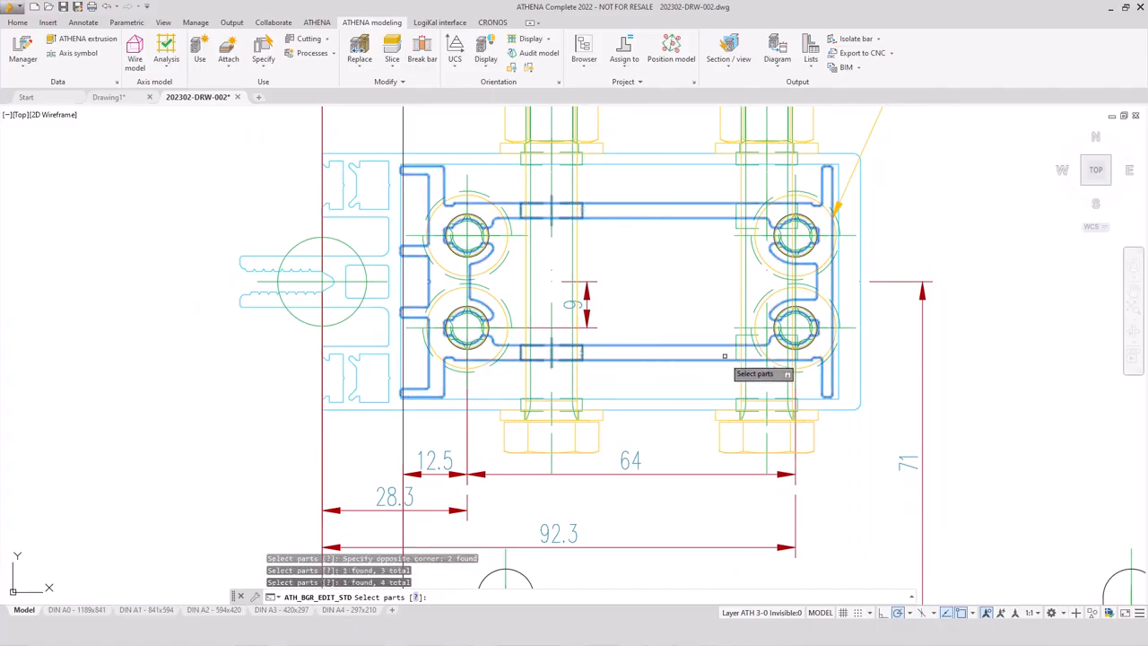
{"action": "left_click", "coordinate": [737, 352]}
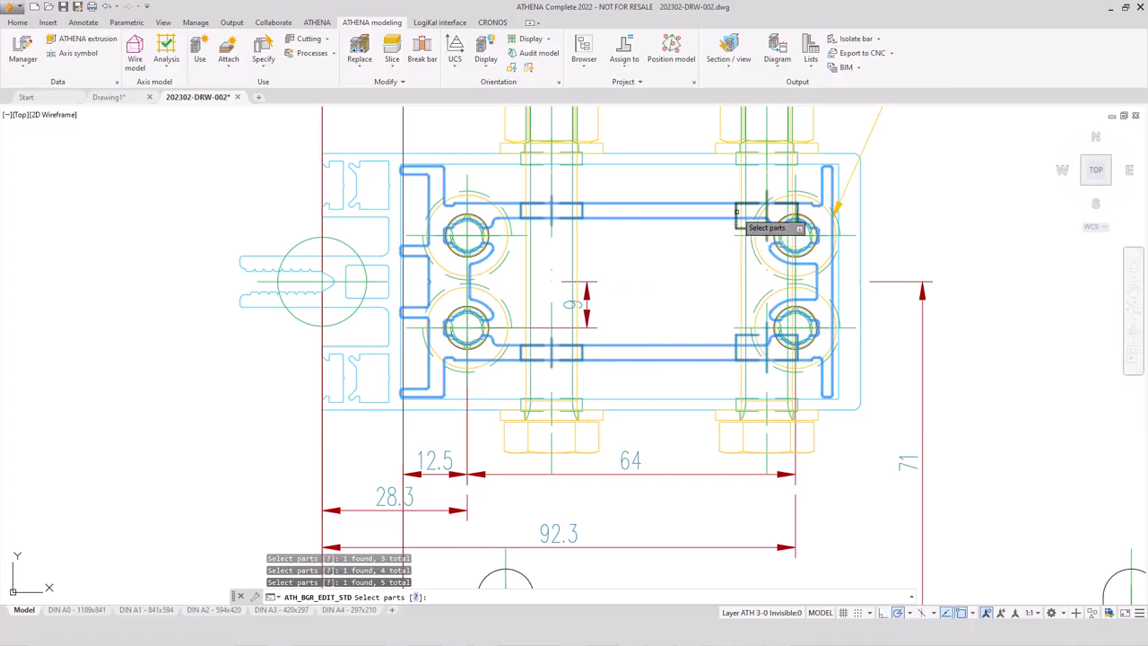
{"action": "left_click", "coordinate": [736, 223]}
{"action": "key", "text": "Return"}
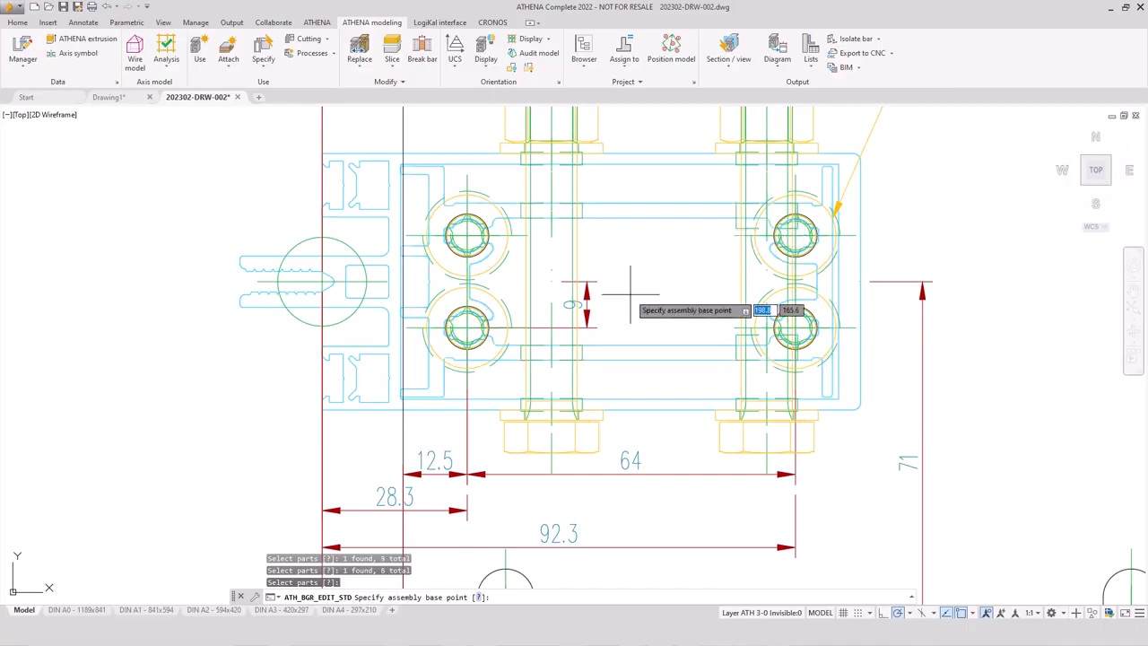
Set the assembly base point with the Insert snap at the centre of the circle on the mullion's front edge
{"action": "right_click", "coordinate": [212, 314], "text": "shift"}
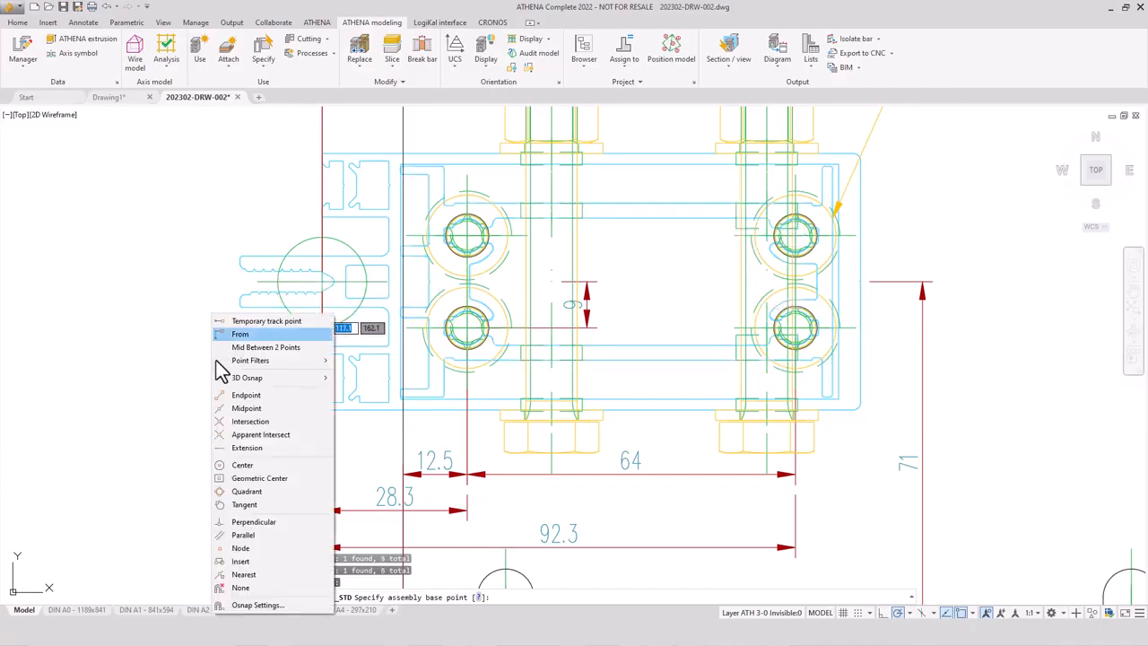
{"action": "left_click", "coordinate": [240, 562]}
{"action": "left_click", "coordinate": [320, 296]}
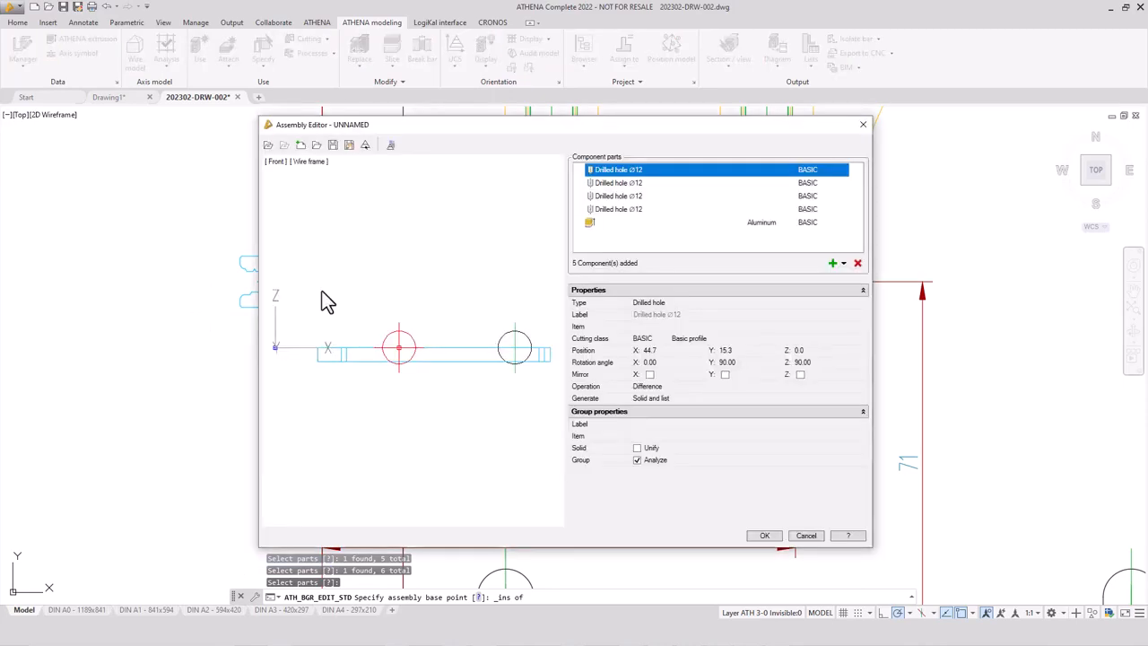
Examine the insertion profile and its holes in Head view and in SW Isometric view
{"action": "left_click", "coordinate": [276, 162]}
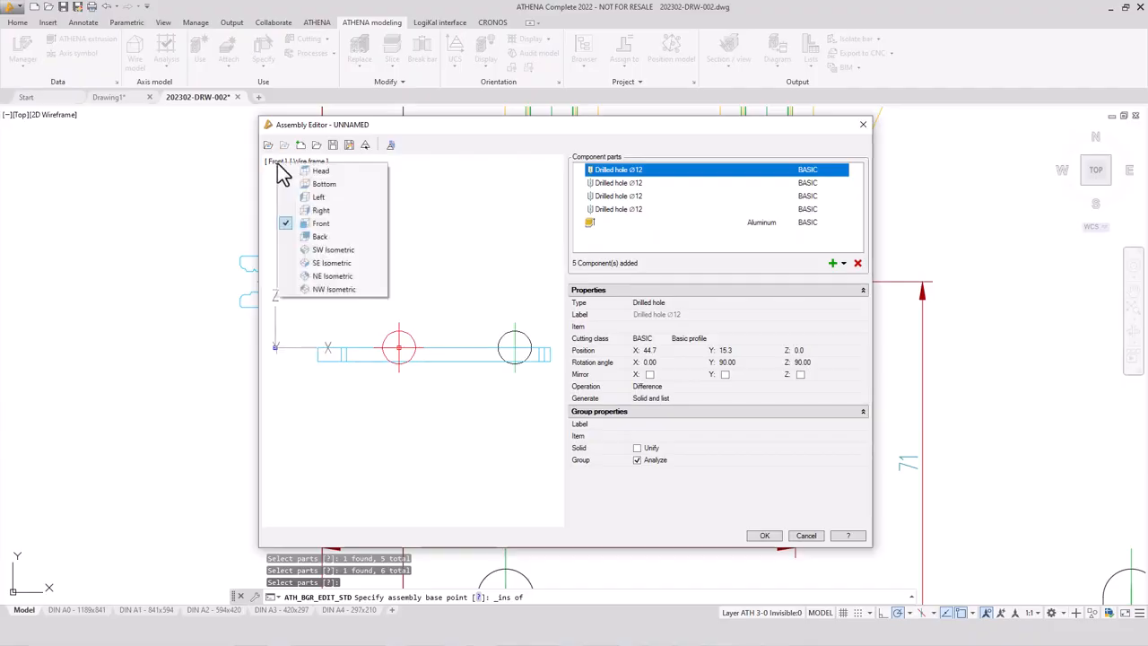
{"action": "left_click", "coordinate": [321, 182]}
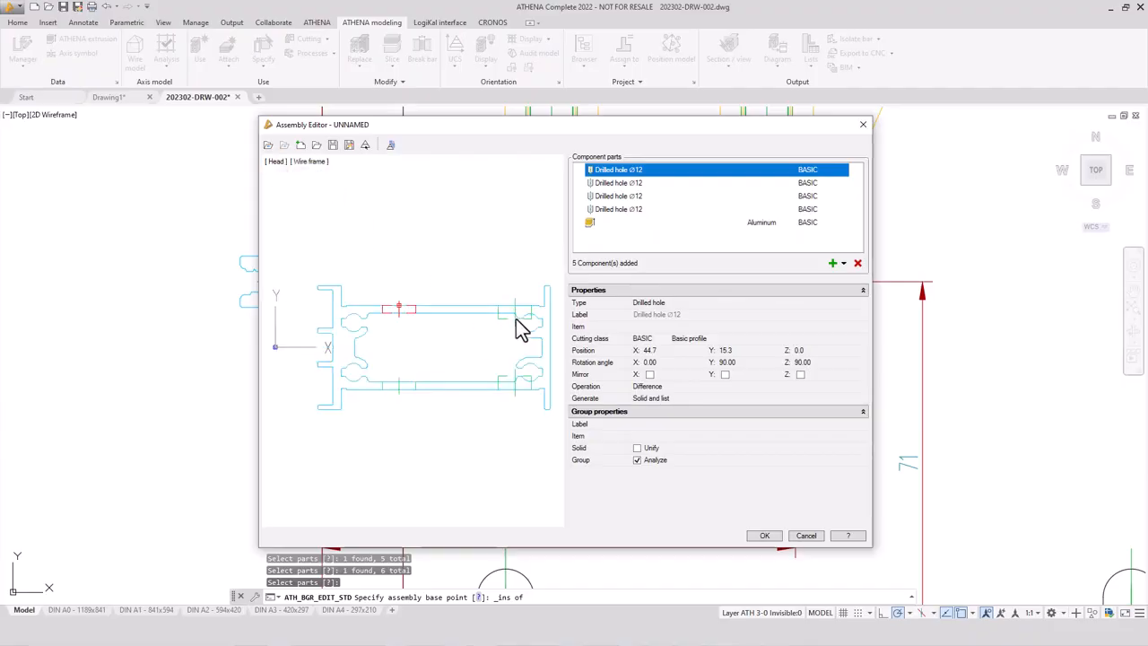
{"action": "left_click", "coordinate": [278, 165]}
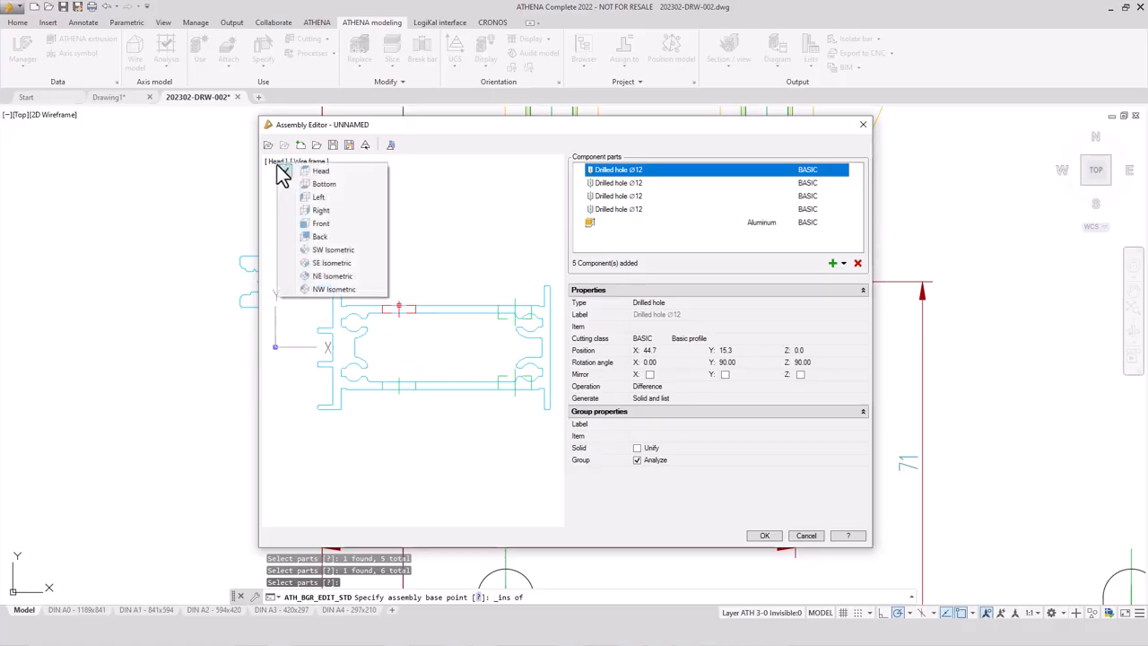
{"action": "left_click", "coordinate": [330, 252]}
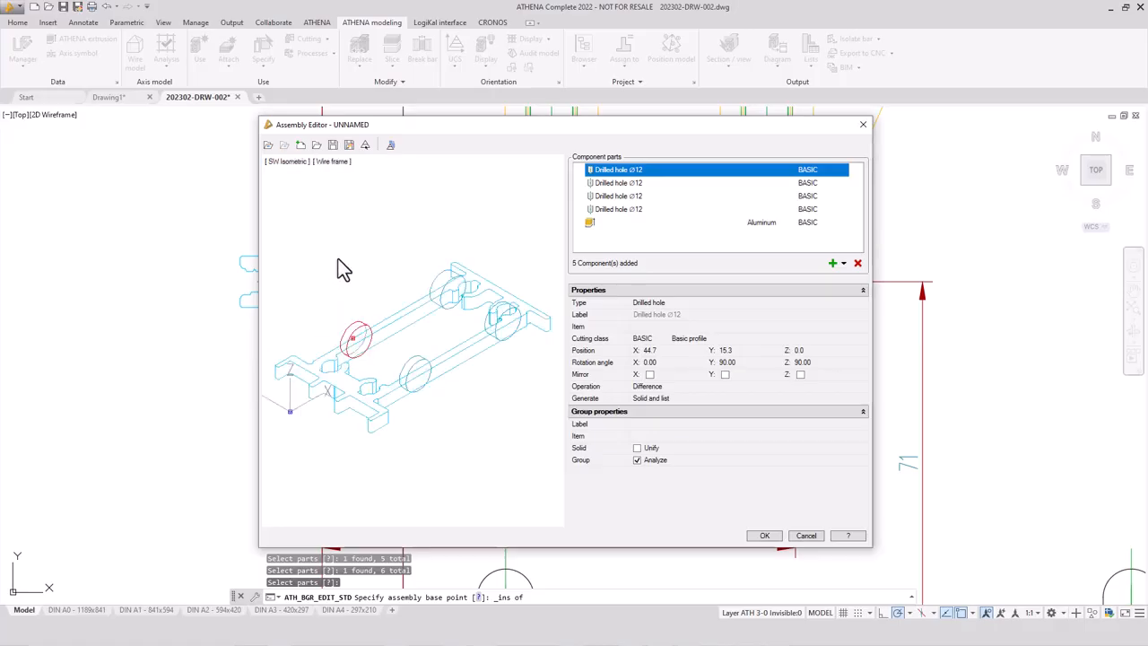
Label the unnamed aluminum extrusion Mullion insertion and assign it the item SC - 536900
{"action": "left_click", "coordinate": [623, 224]}
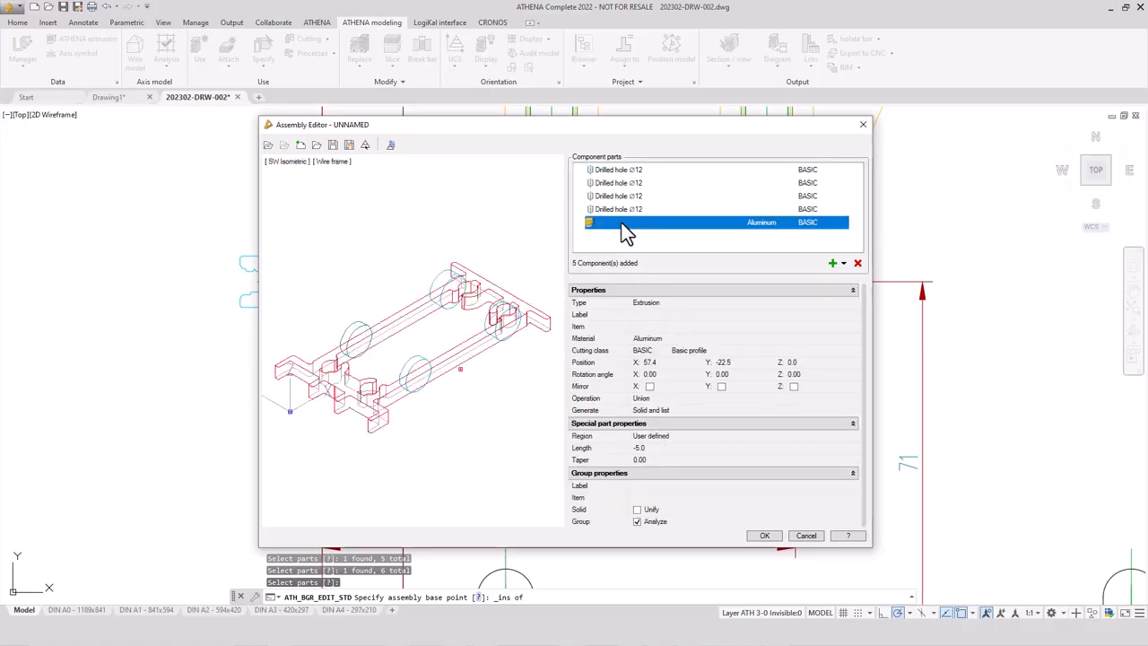
{"action": "left_click", "coordinate": [650, 315]}
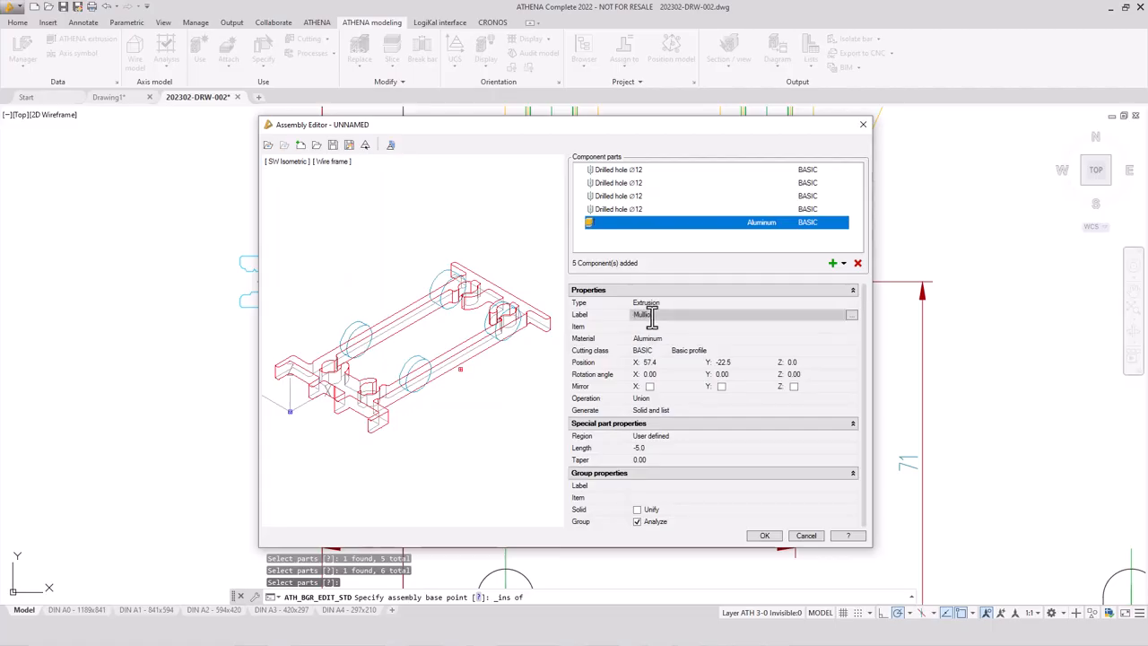
{"action": "type", "text": "insertion"}
{"action": "left_click", "coordinate": [652, 328]}
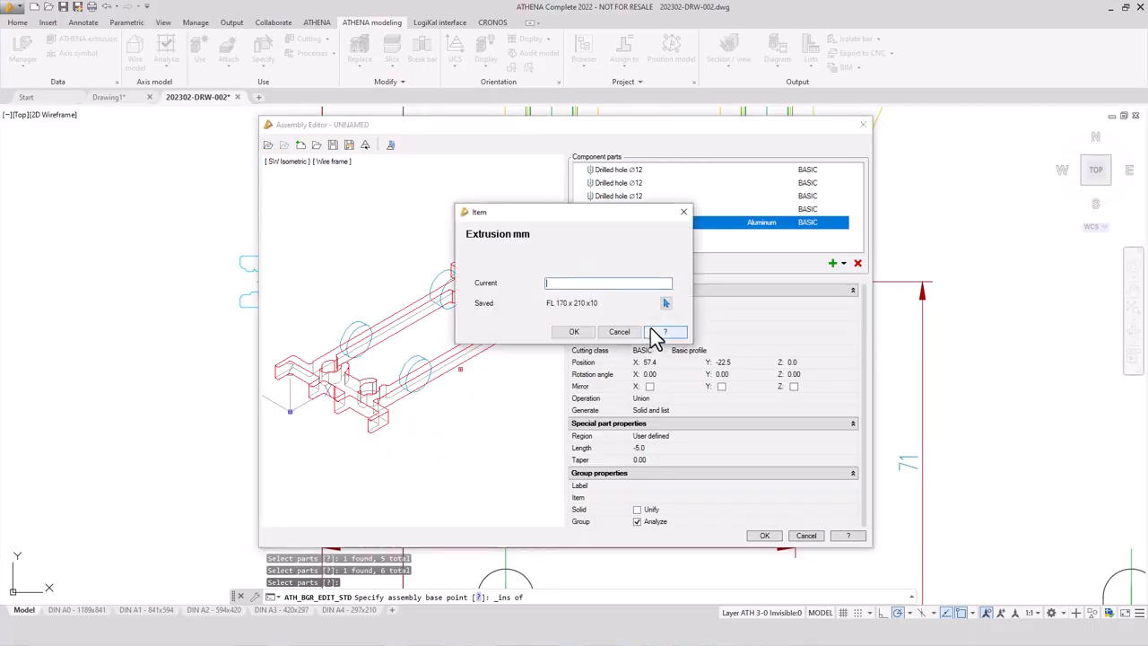
{"action": "type", "text": "SXC"}
{"action": "key", "text": "BackSpace"}
{"action": "key", "text": "BackSpace"}
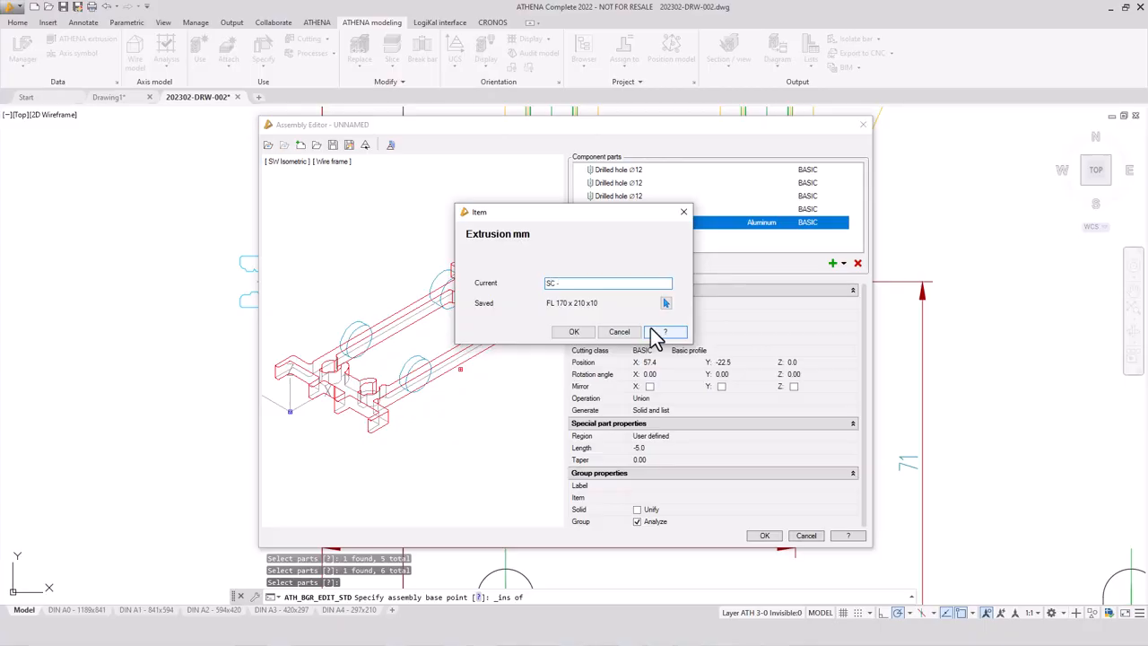
{"action": "type", "text": "C - 536900"}
{"action": "key", "text": "Tab"}
{"action": "left_click", "coordinate": [565, 332]}
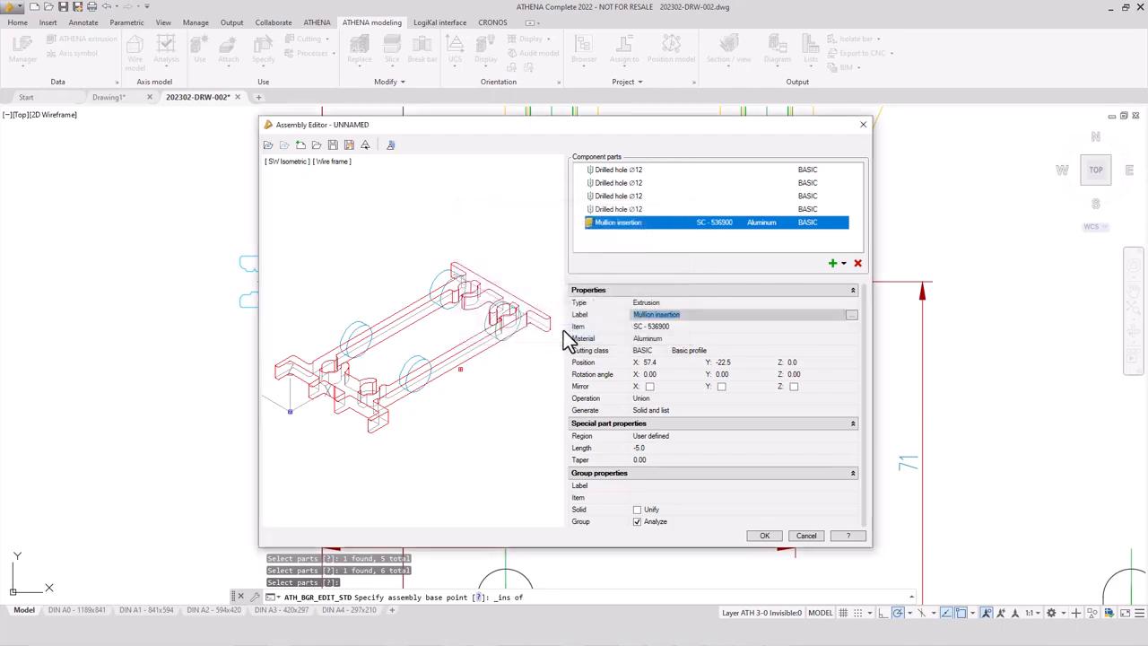
{"action": "left_click", "coordinate": [809, 363]}
{"action": "type", "text": "100"}
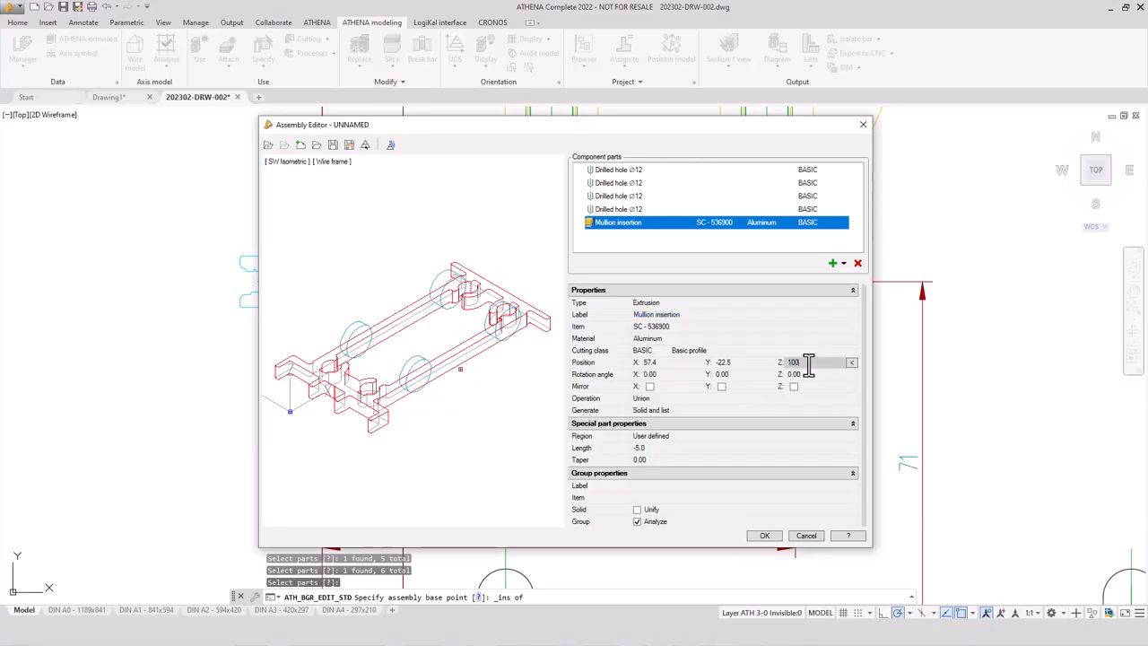
{"action": "key", "text": "Tab"}
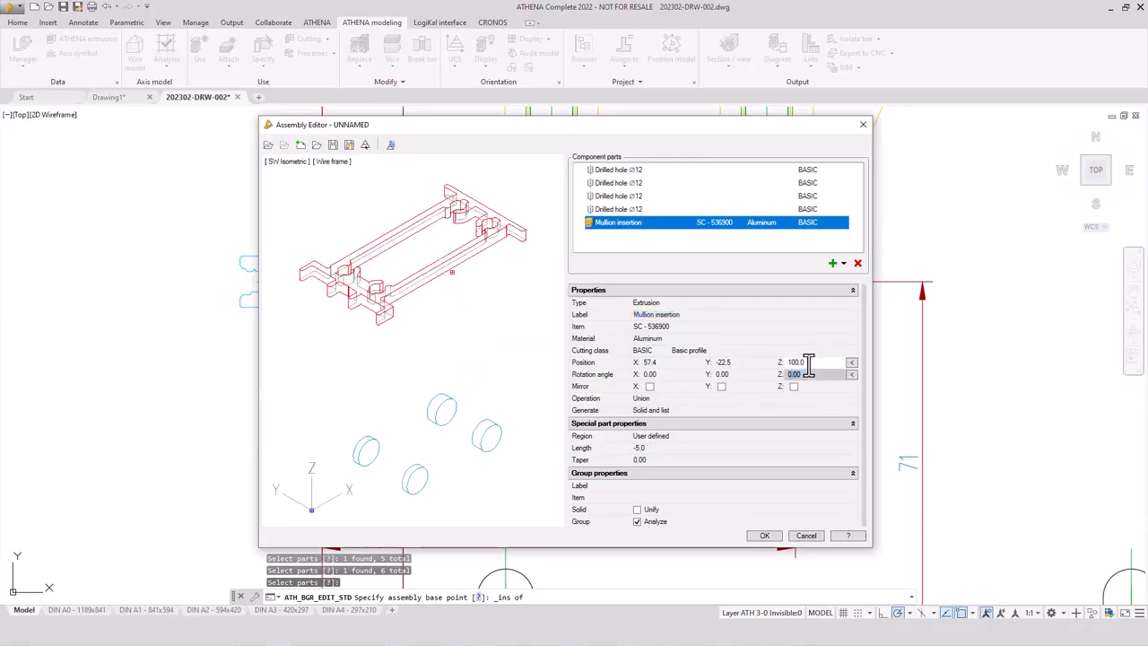
{"action": "left_click", "coordinate": [808, 364]}
{"action": "type", "text": "0"}
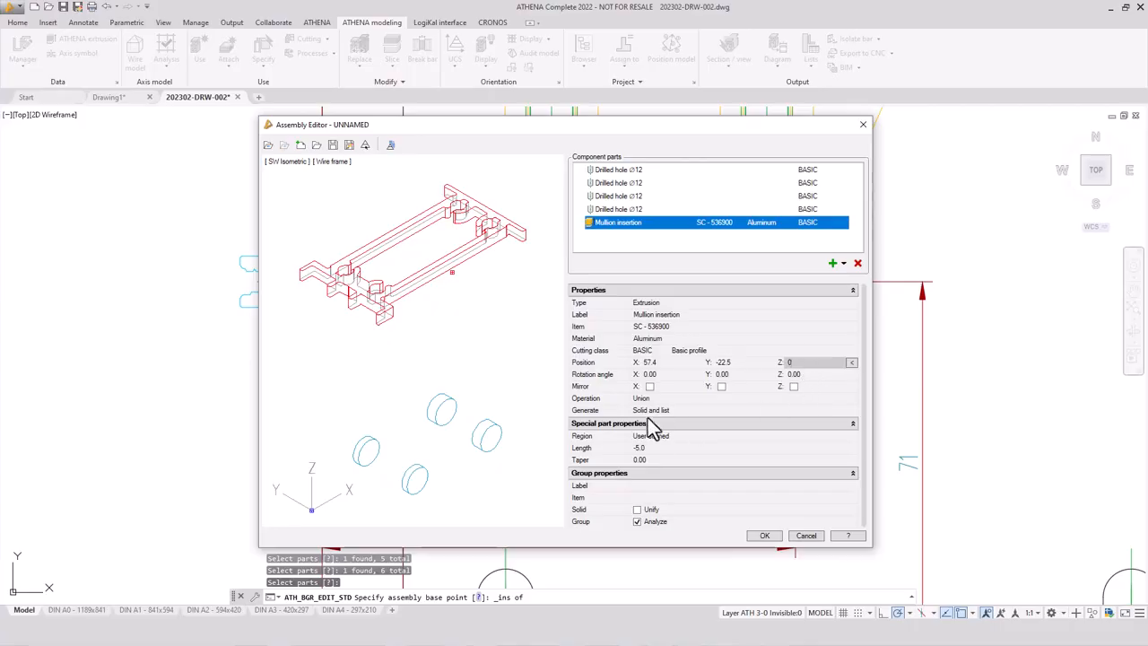
Set the mullion insertion's extrusion length to 100
{"action": "left_click", "coordinate": [650, 450]}
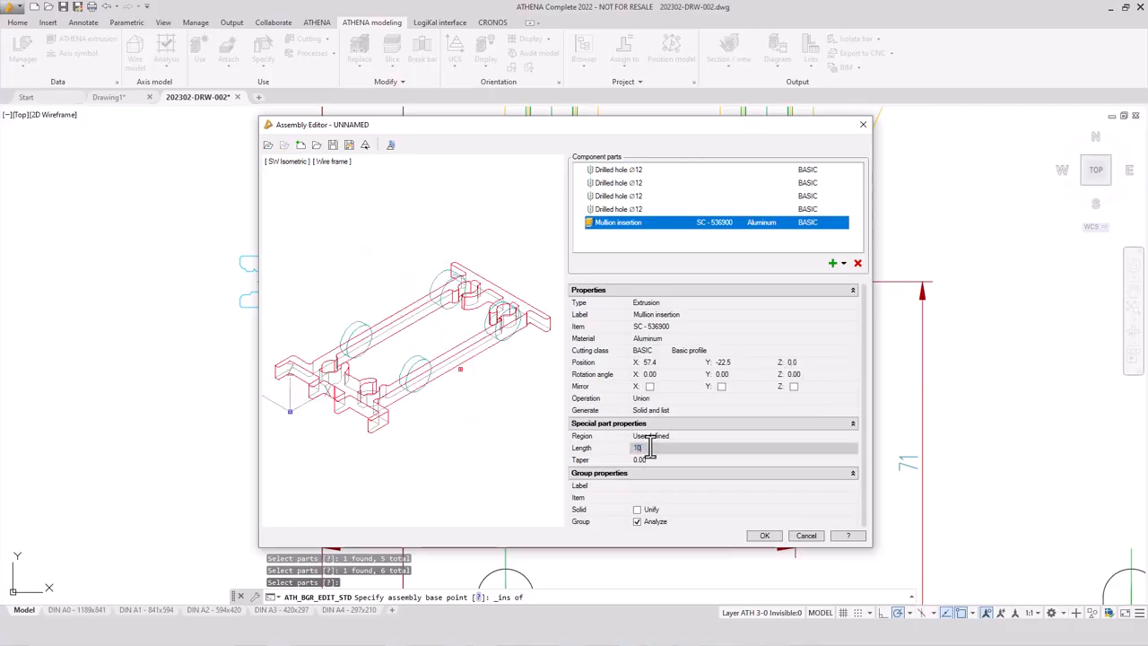
{"action": "key", "text": "Tab"}
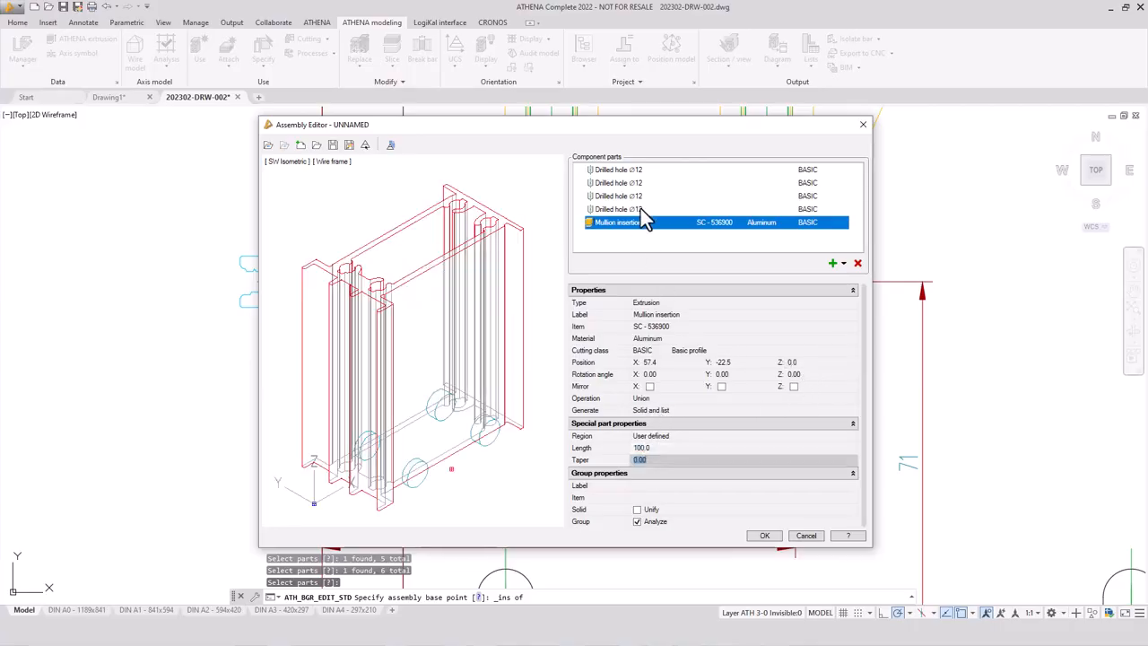
{"action": "left_click", "coordinate": [638, 197], "text": "shift"}
{"action": "left_click", "coordinate": [631, 223]}
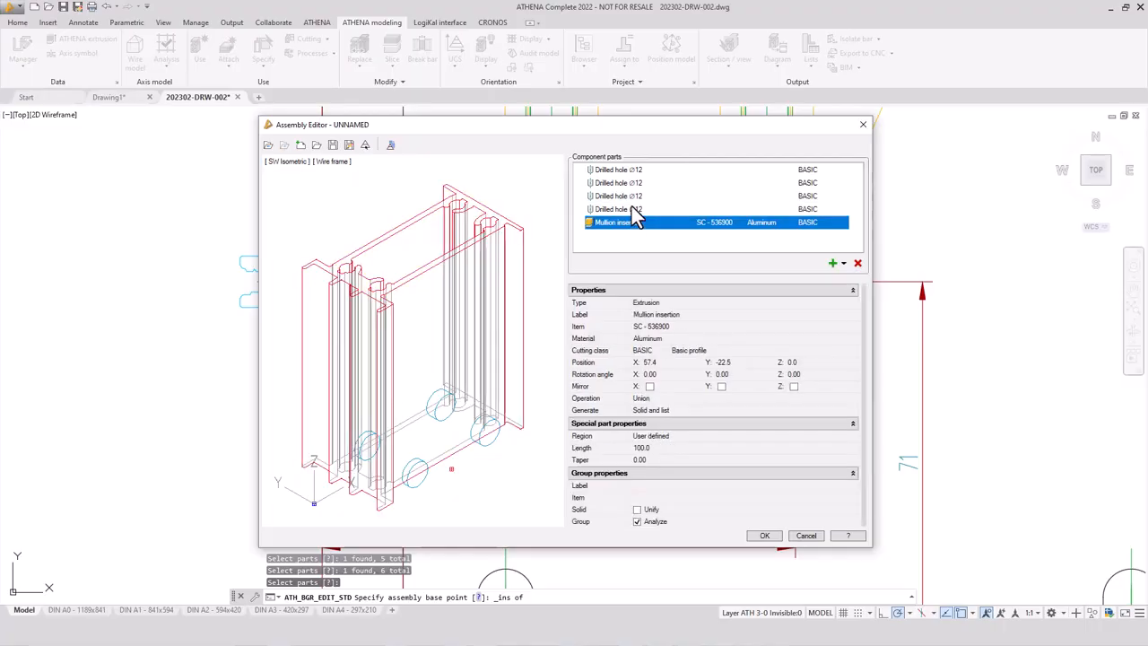
Set the Z position of all four Ø12 drilled holes to 54 and show the assembly preview in Hidden style
{"action": "left_click", "coordinate": [630, 209]}
{"action": "left_click", "coordinate": [632, 196], "text": "shift"}
{"action": "left_click", "coordinate": [630, 183], "text": "shift"}
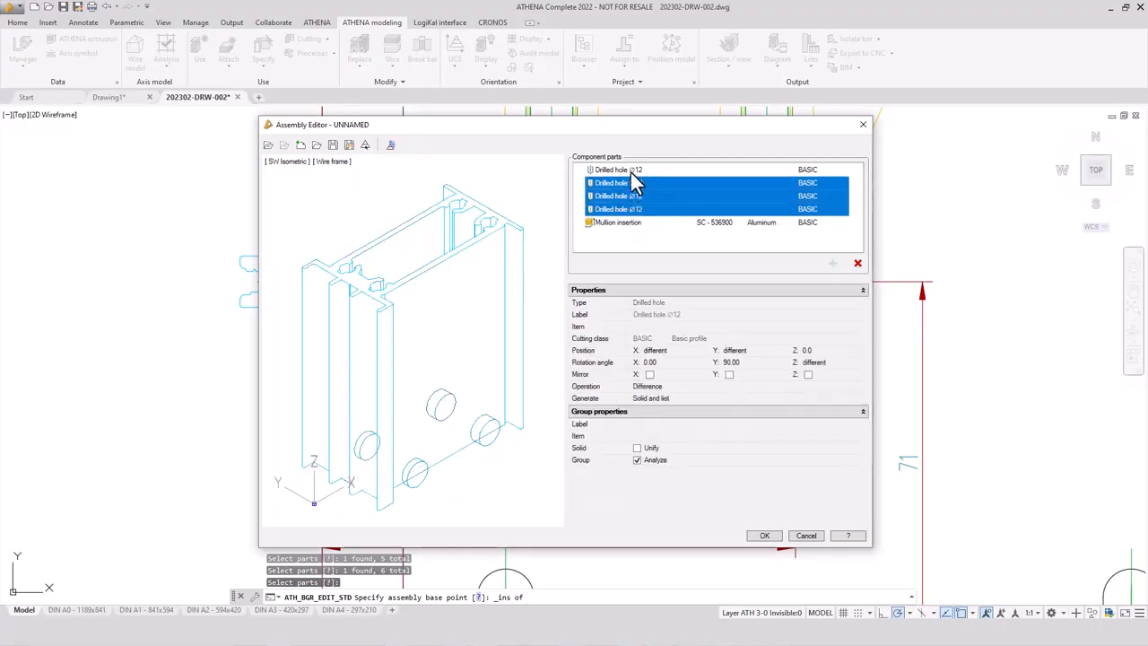
{"action": "left_click", "coordinate": [630, 169], "text": "shift"}
{"action": "left_click", "coordinate": [833, 351]}
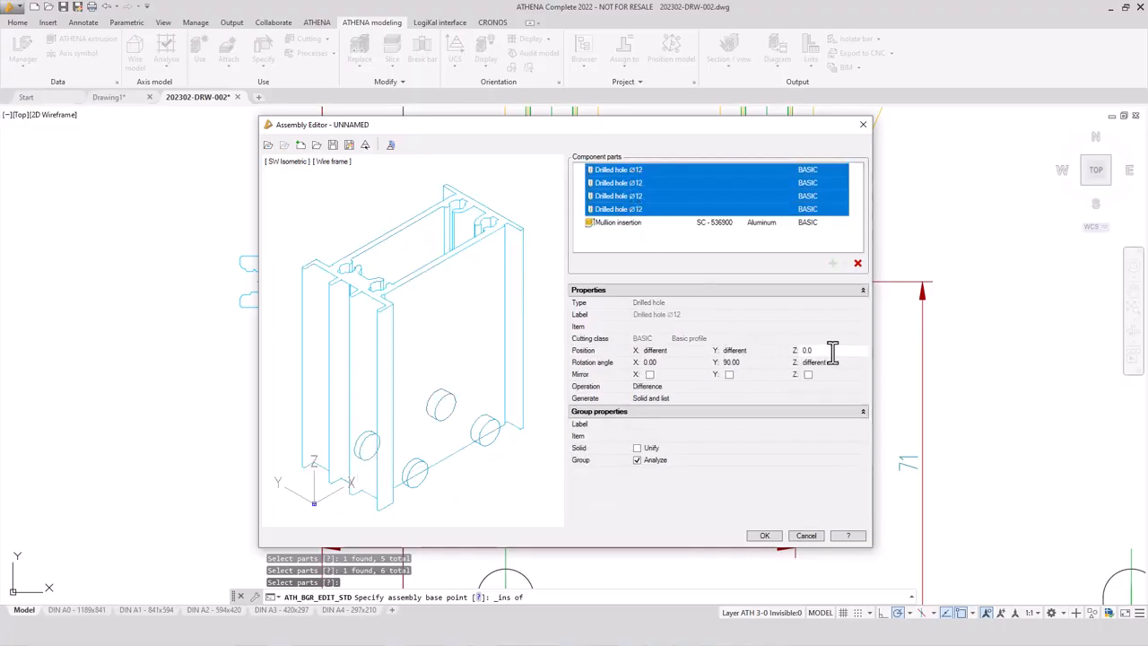
{"action": "type", "text": "54"}
{"action": "key", "text": "Tab"}
{"action": "left_click", "coordinate": [339, 164]}
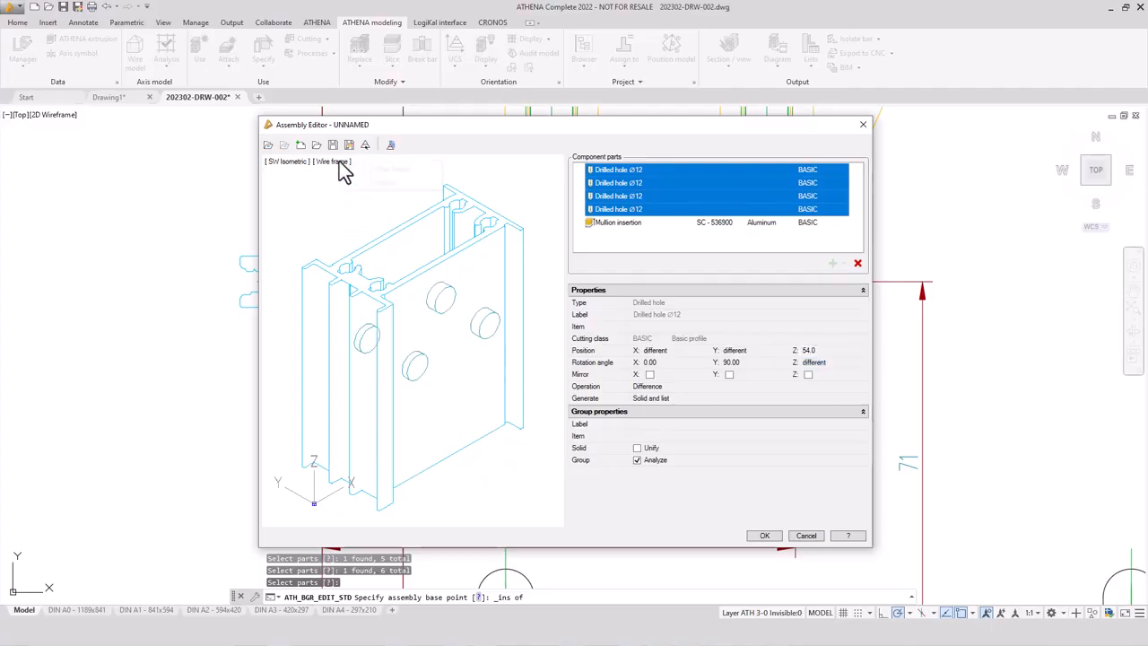
{"action": "left_click", "coordinate": [382, 179]}
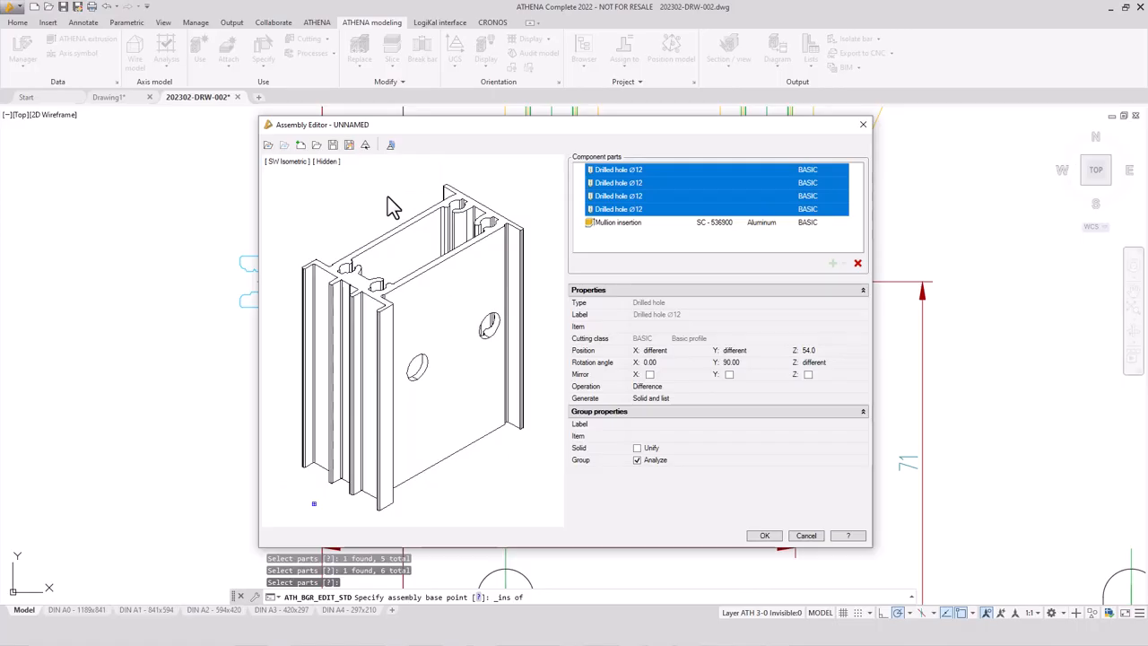
Save the assembly in the Assemblie mullion footer folder with name MF-01.2, designation Mullion insertion and item MF-01.2
{"action": "left_click", "coordinate": [349, 146]}
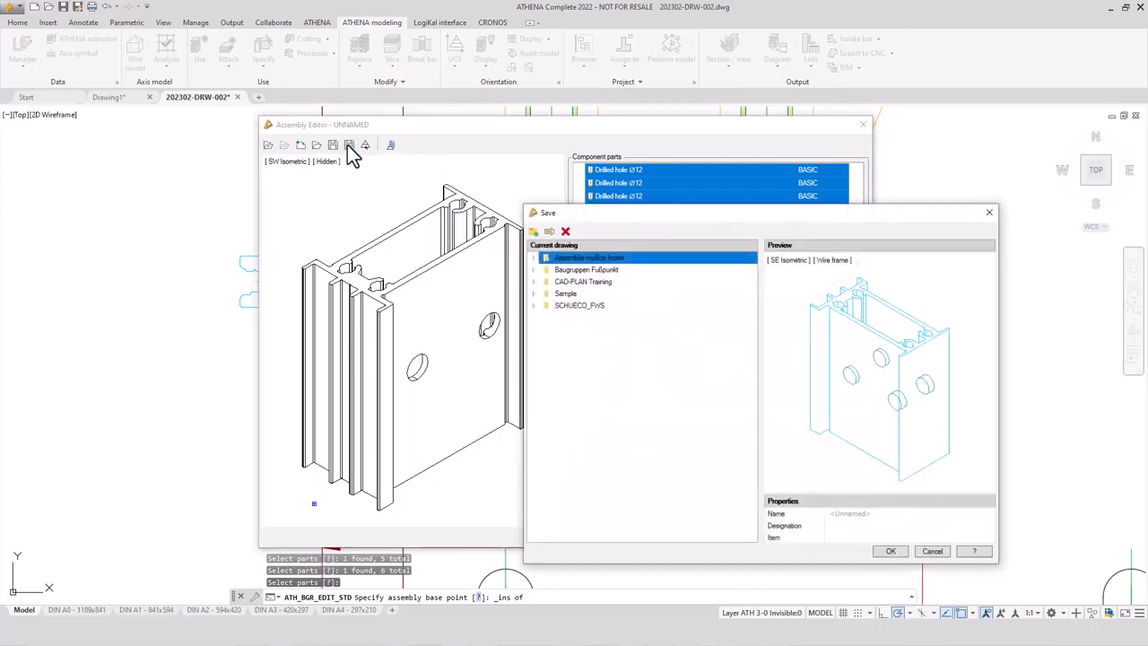
{"action": "left_click", "coordinate": [861, 514]}
{"action": "left_click", "coordinate": [847, 528]}
{"action": "type", "text": "Mullion insertion"}
{"action": "left_click", "coordinate": [849, 537]}
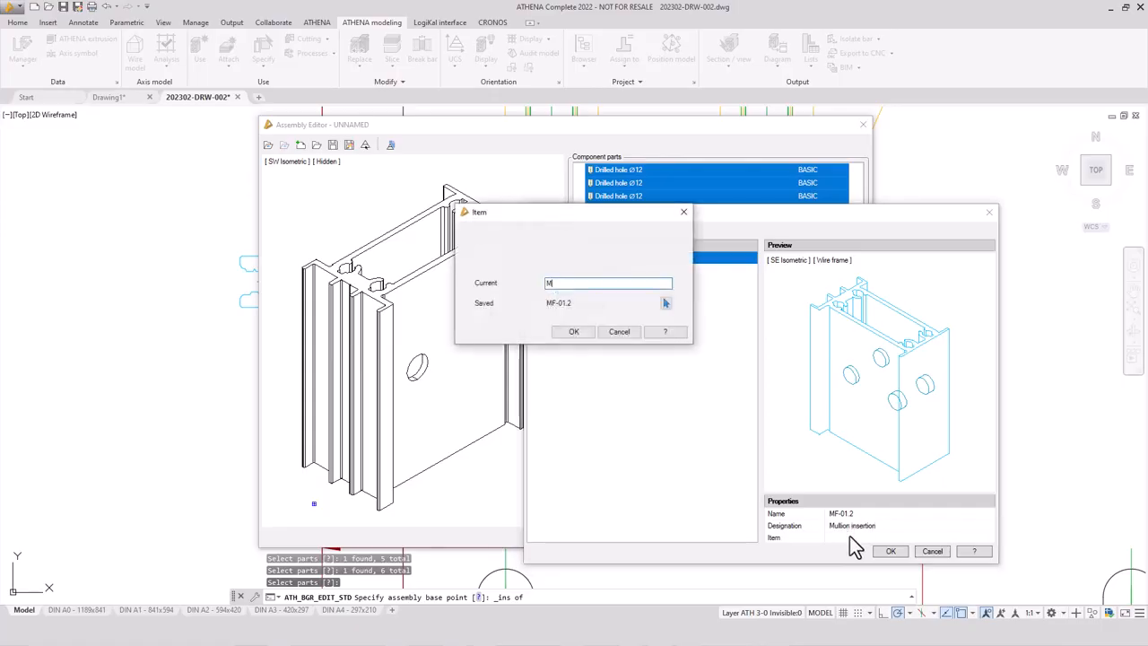
{"action": "left_click", "coordinate": [666, 303]}
{"action": "left_click", "coordinate": [575, 332]}
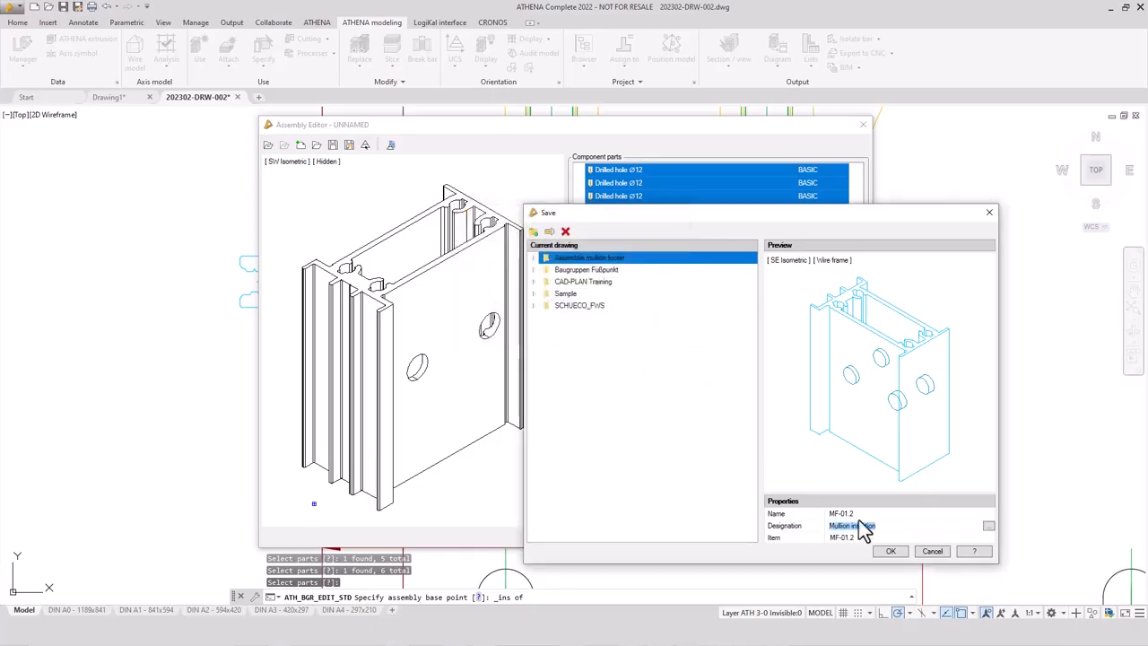
{"action": "left_click", "coordinate": [891, 551]}
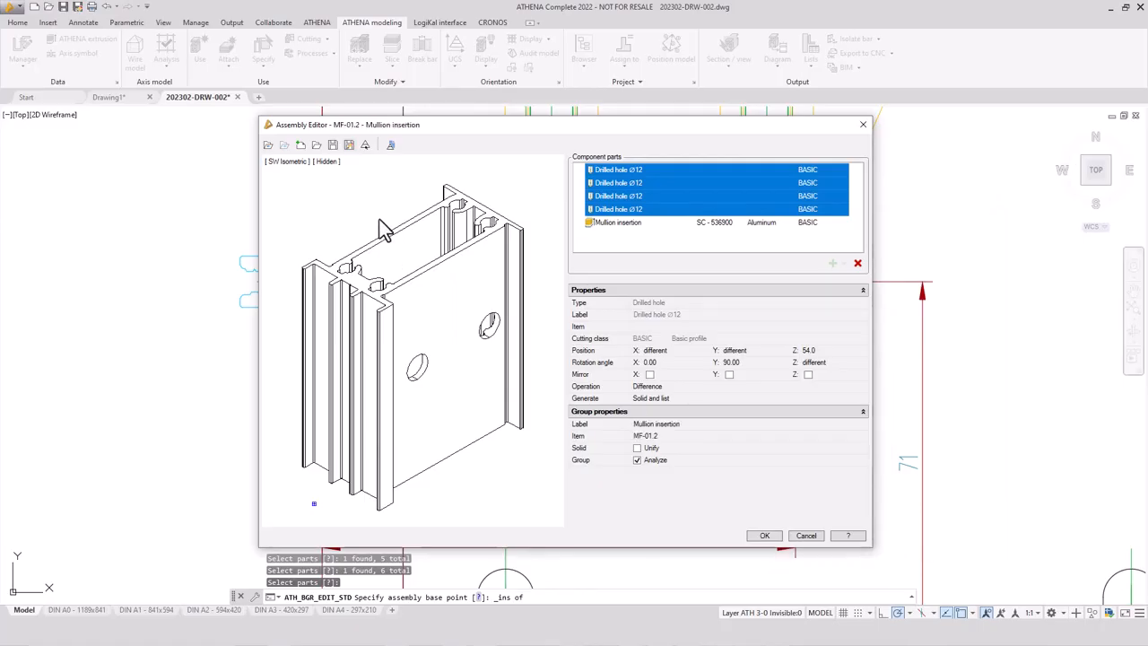
Start a new assembly and add MF-01.1 Mullion footer plate as a compound part
{"action": "left_click", "coordinate": [301, 145]}
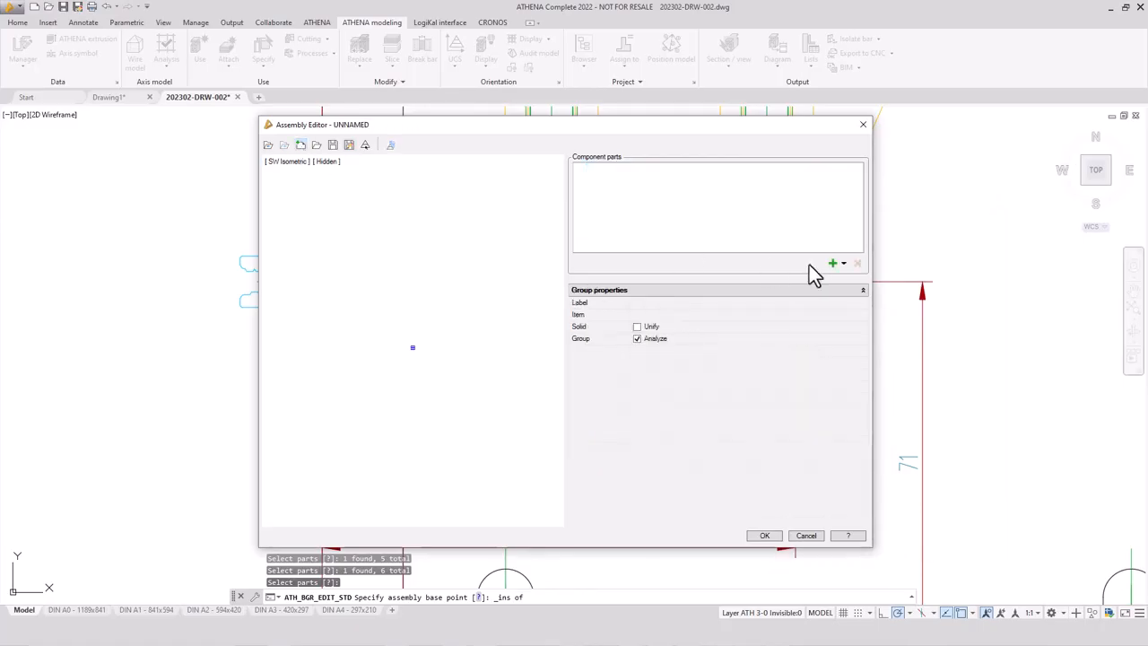
{"action": "left_click", "coordinate": [843, 263]}
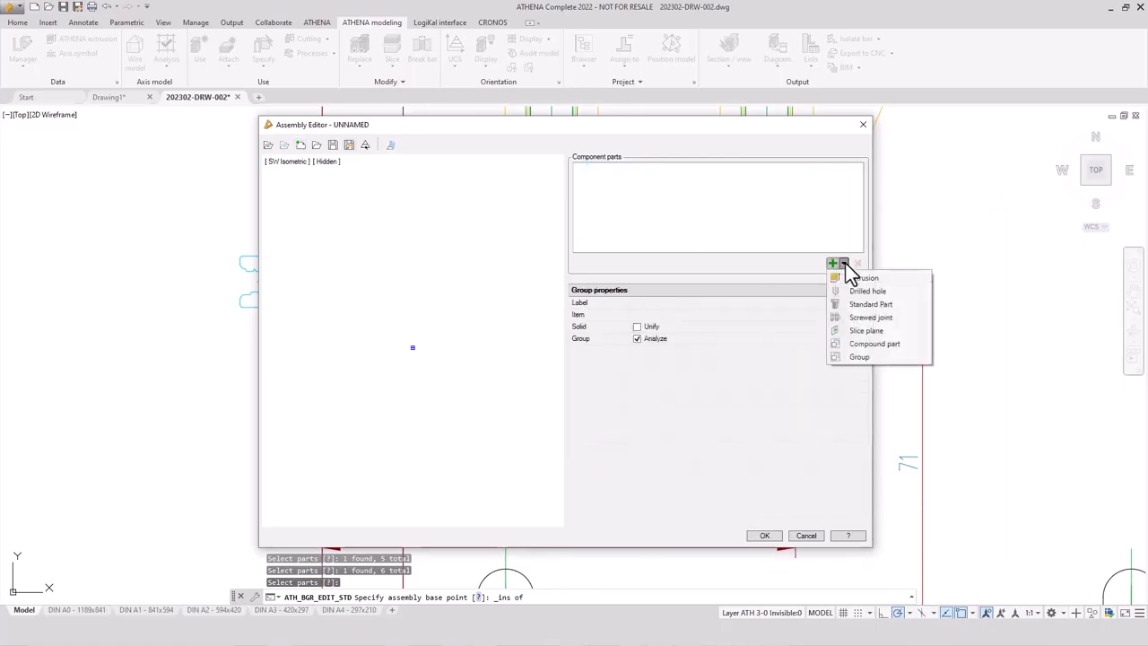
{"action": "left_click", "coordinate": [872, 346]}
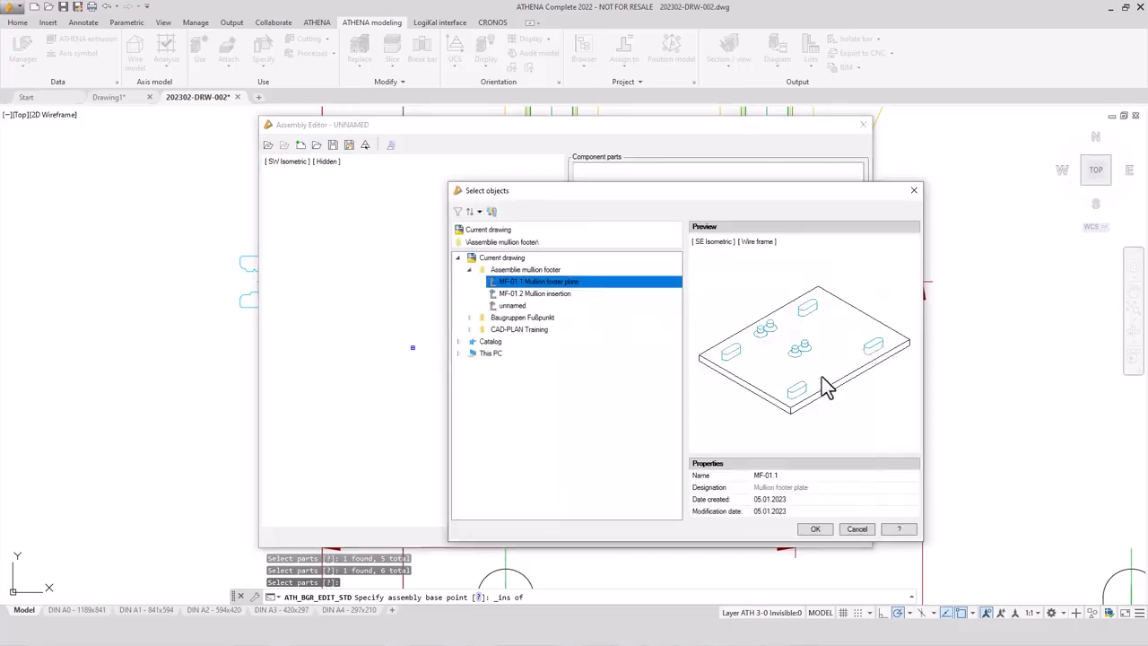
{"action": "left_click", "coordinate": [816, 529]}
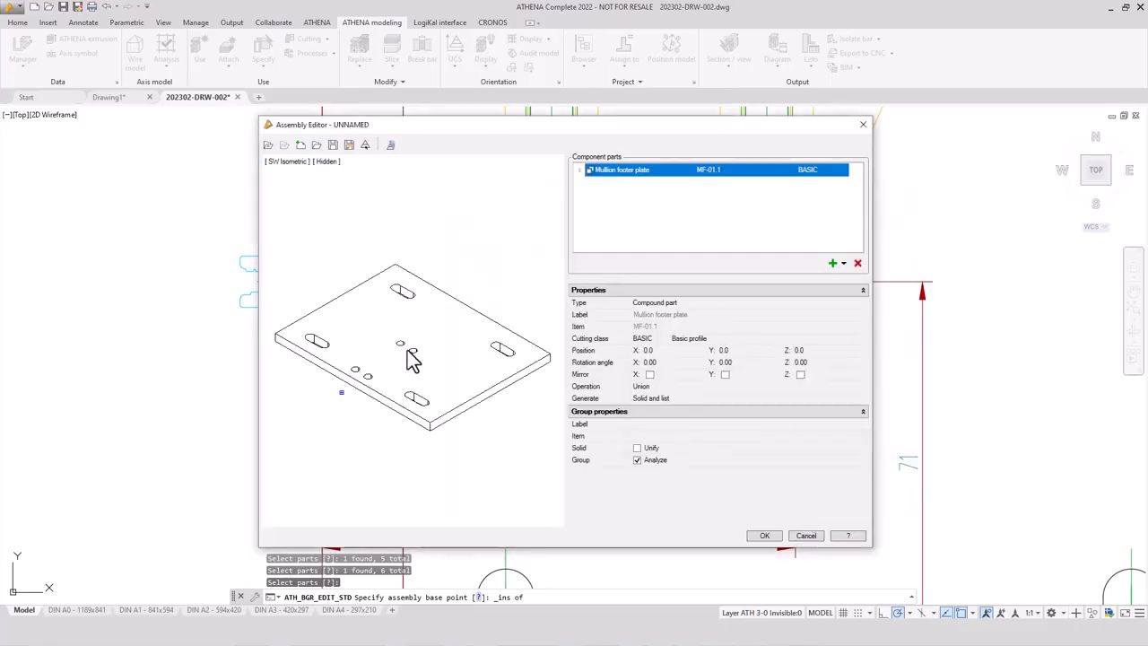
Add MF-01.2 Mullion insertion as a compound part and set its Z position to 10
{"action": "left_click", "coordinate": [843, 264]}
{"action": "left_click", "coordinate": [861, 345]}
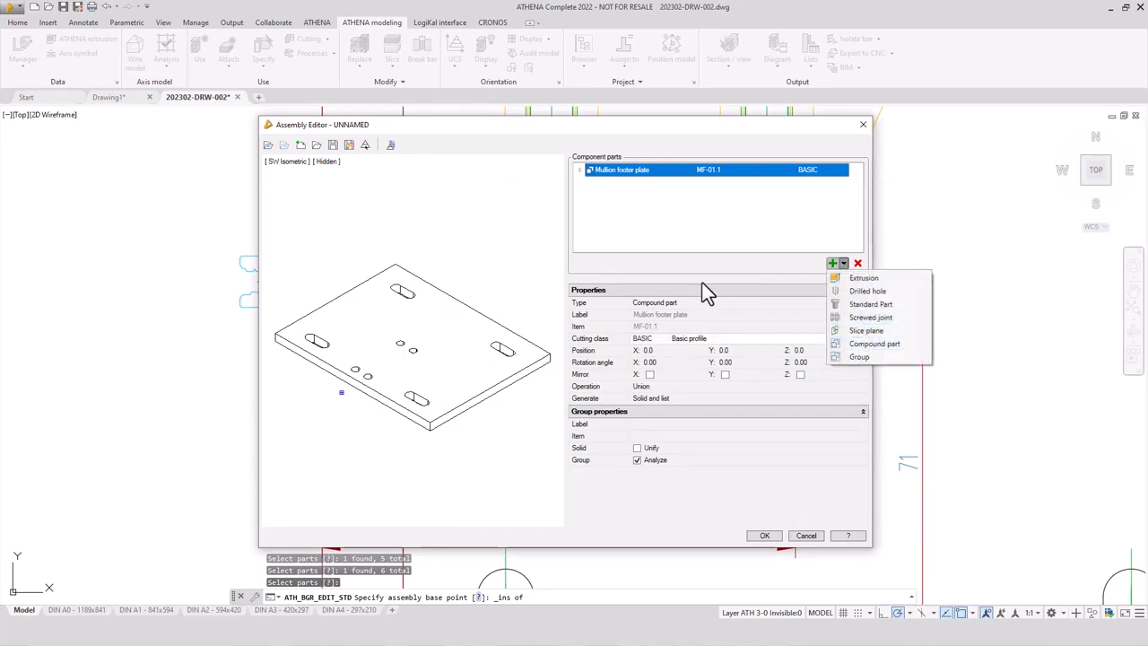
{"action": "left_click", "coordinate": [546, 294]}
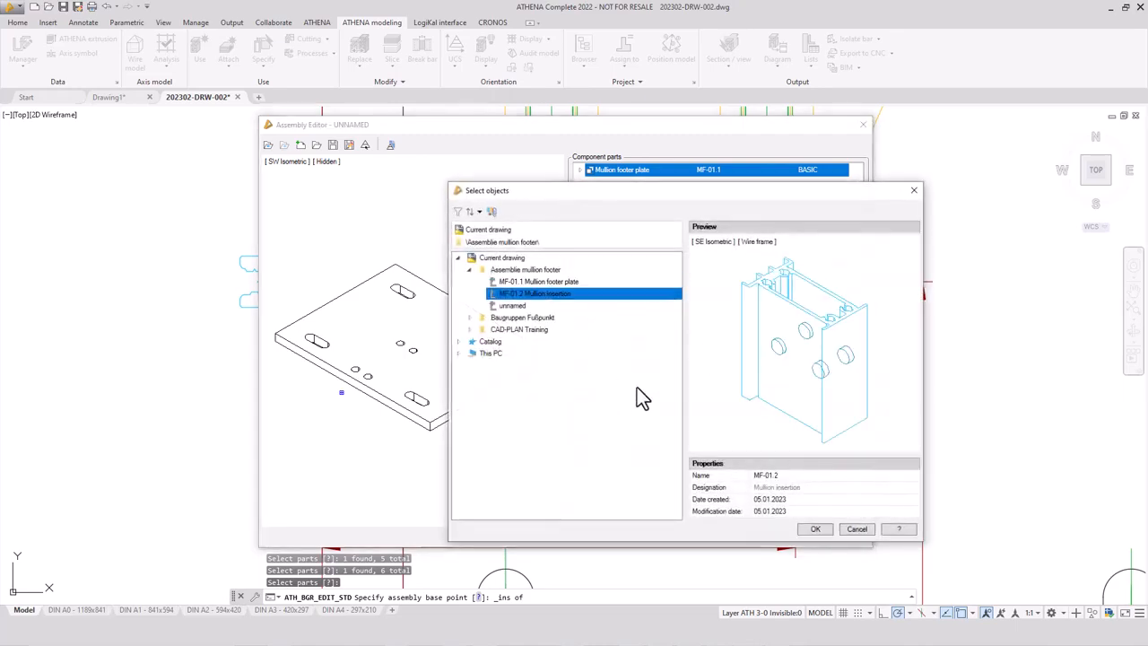
{"action": "left_click", "coordinate": [816, 529]}
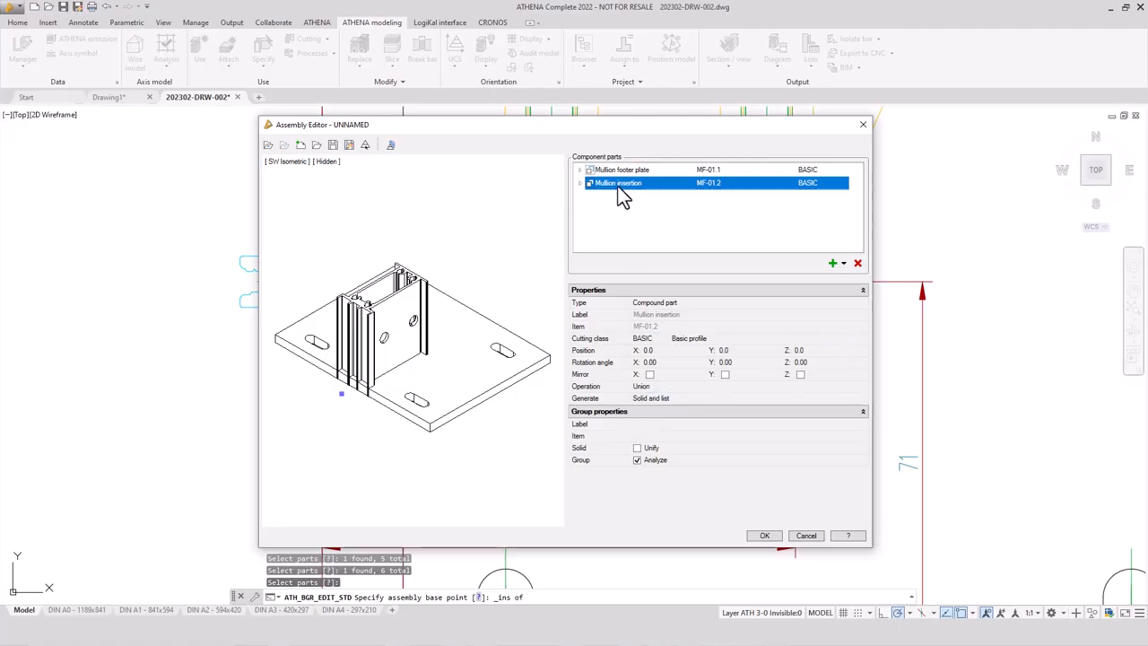
{"action": "left_click", "coordinate": [815, 350]}
{"action": "type", "text": "10"}
{"action": "key", "text": "Tab"}
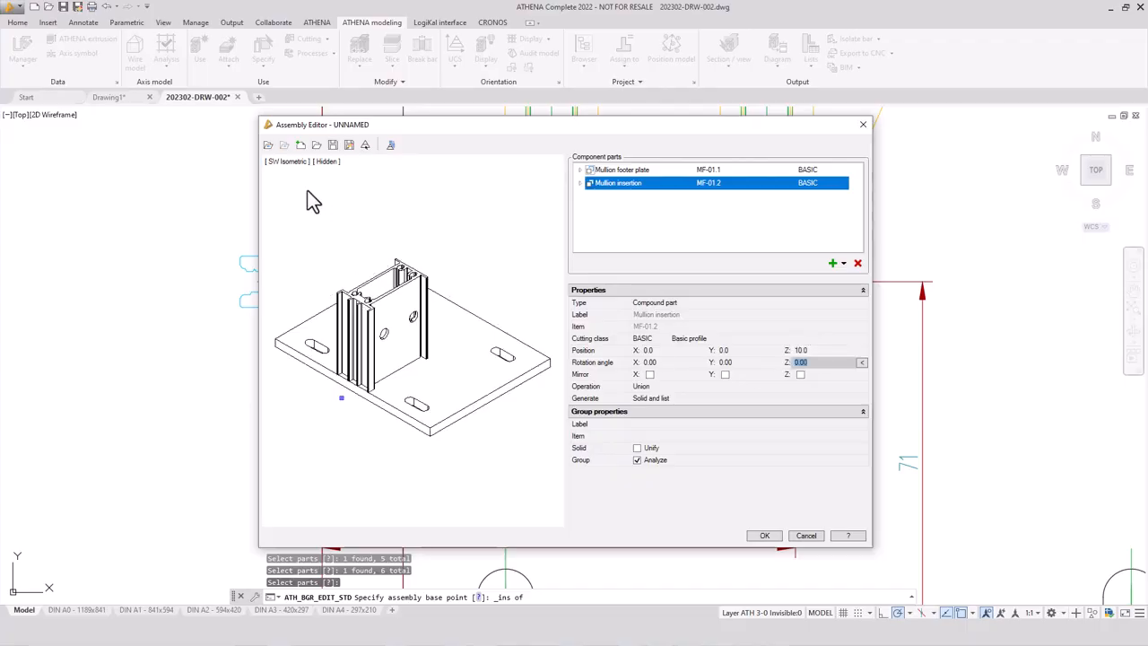
Examine the insertion on the footer plate in Front and Head views and switch the preview to wire frame
{"action": "left_click", "coordinate": [287, 160]}
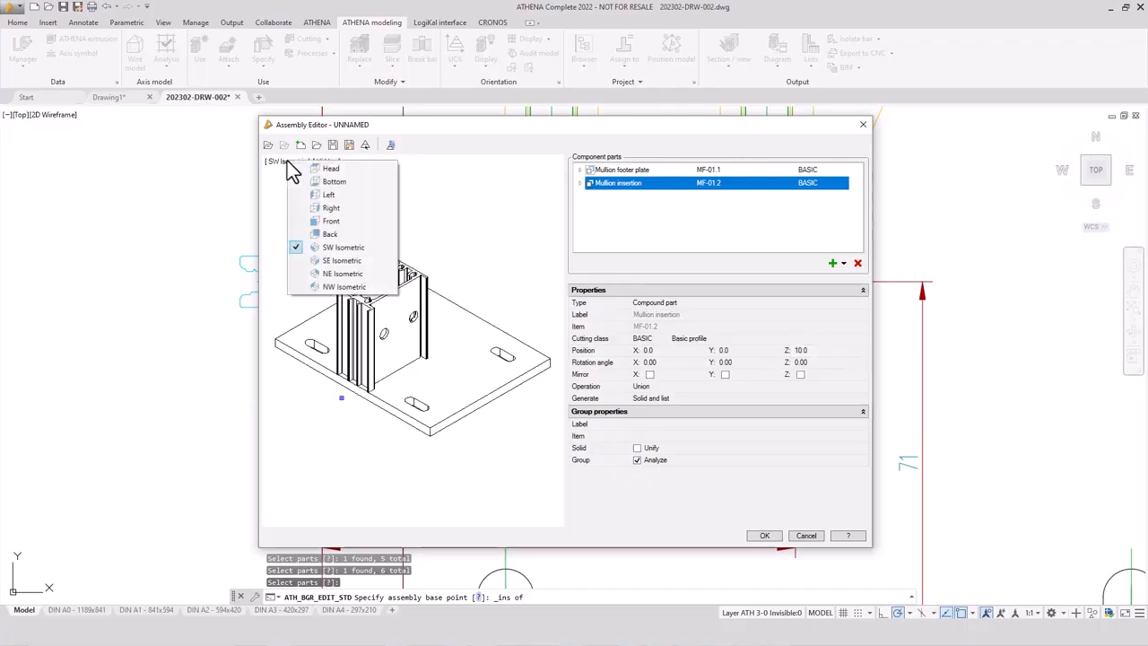
{"action": "left_click", "coordinate": [328, 220]}
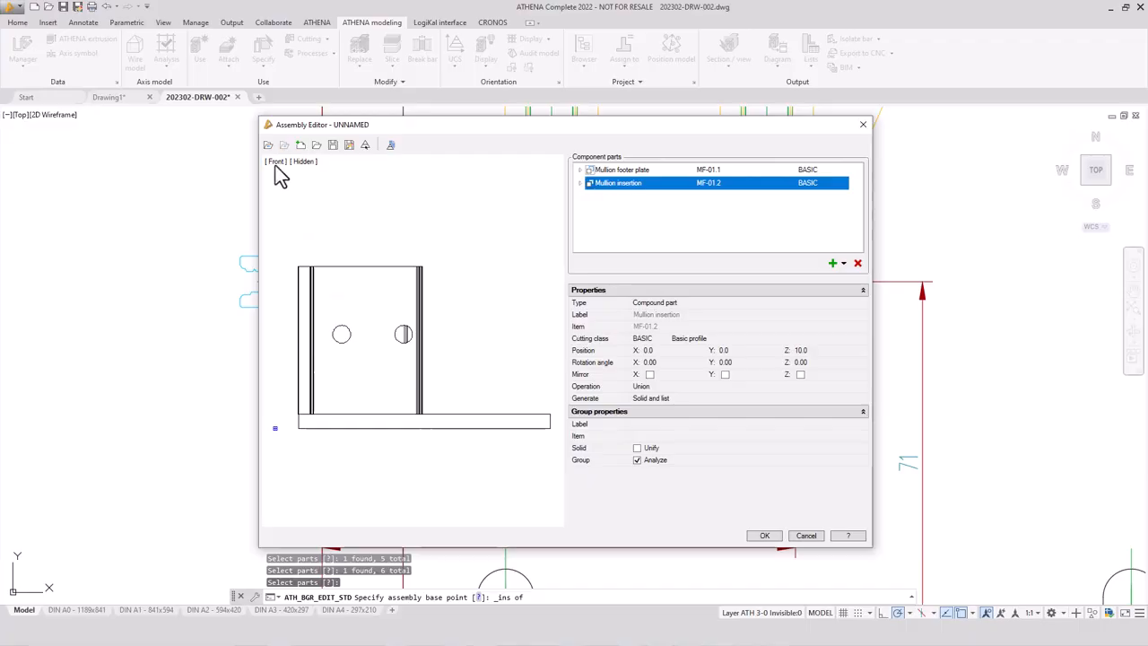
{"action": "left_click", "coordinate": [277, 163]}
{"action": "left_click", "coordinate": [322, 178]}
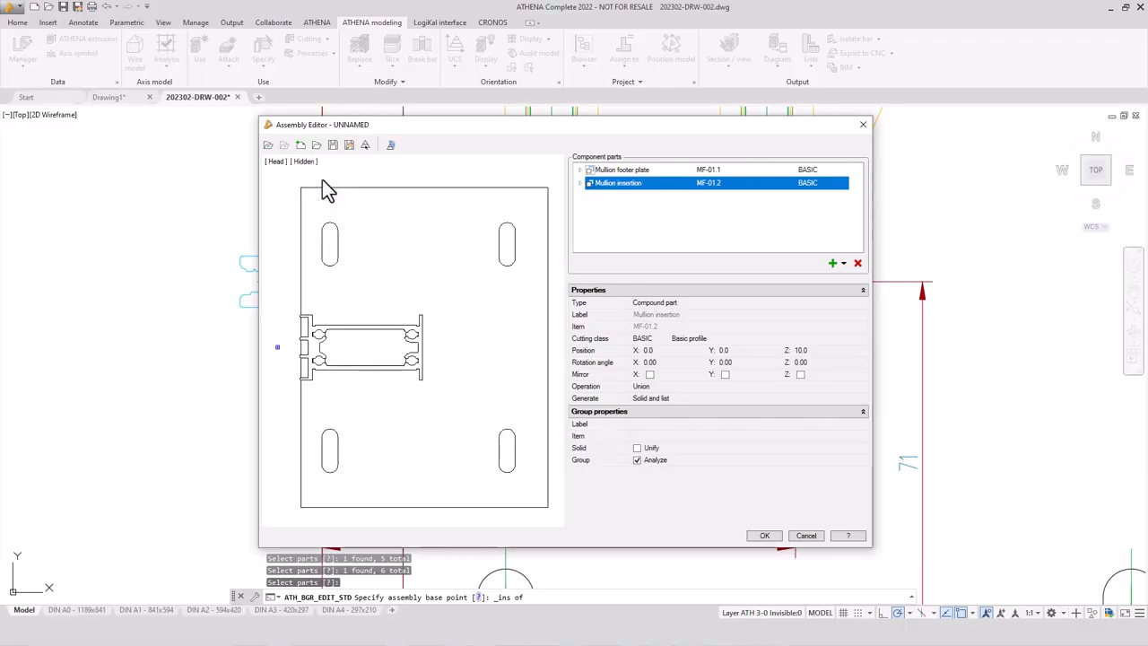
{"action": "left_click", "coordinate": [304, 164]}
{"action": "left_click", "coordinate": [346, 177]}
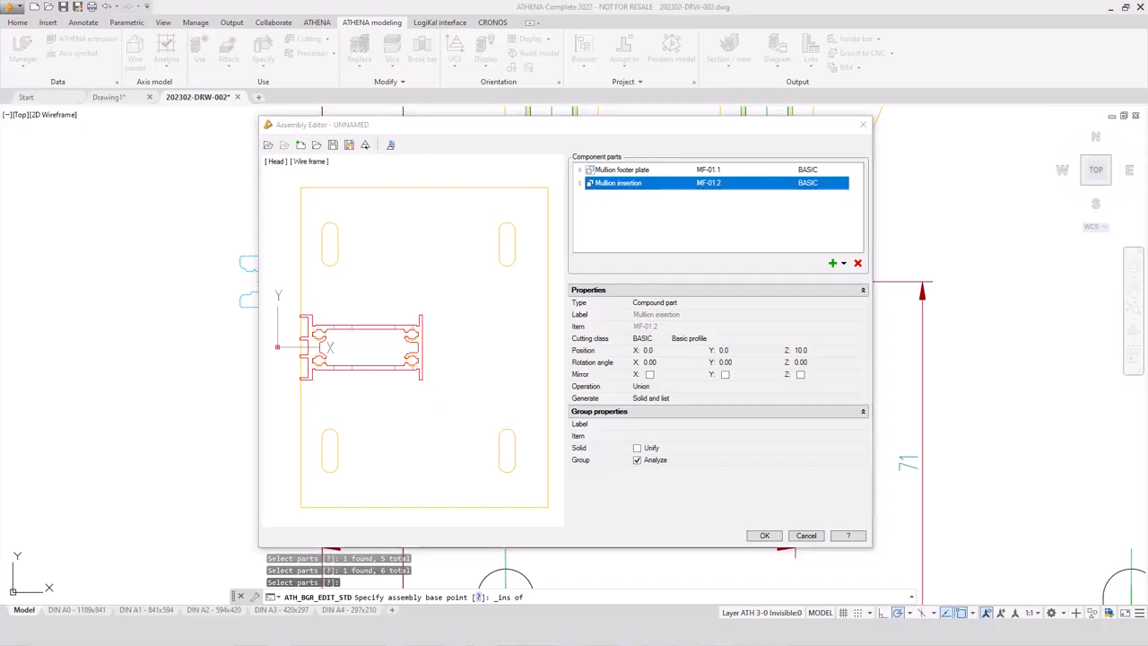
Add the four M8x25 flat head screws from the 2D detail, with the Insert-snapped base point at the circle on the mullion's front edge
{"action": "left_click", "coordinate": [832, 264]}
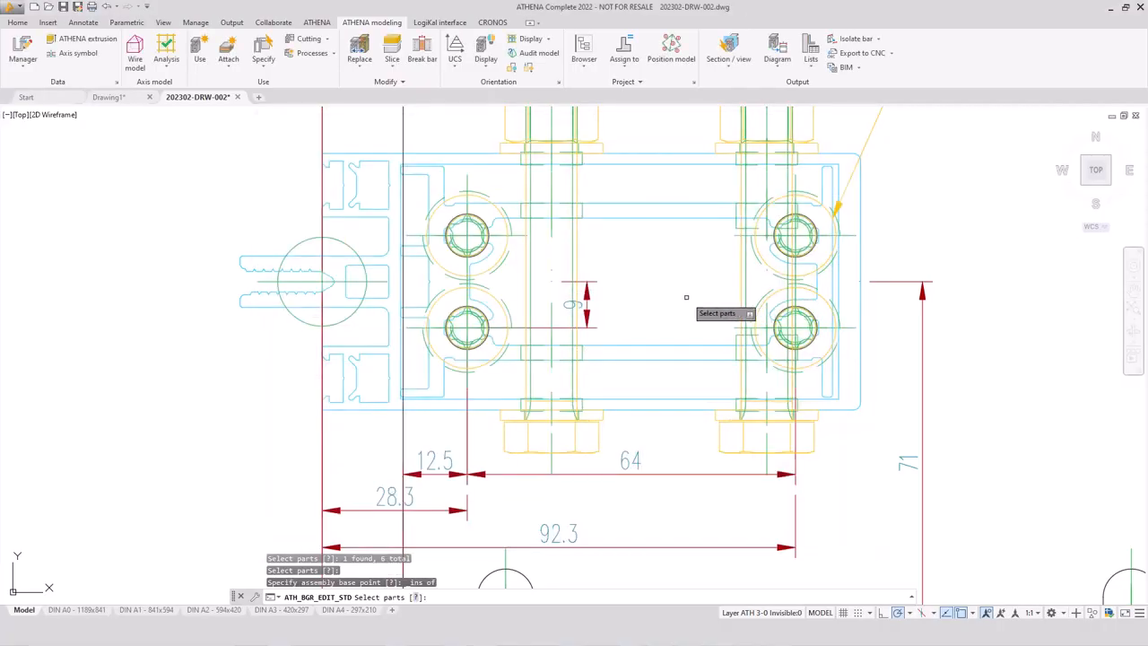
{"action": "left_click", "coordinate": [465, 323]}
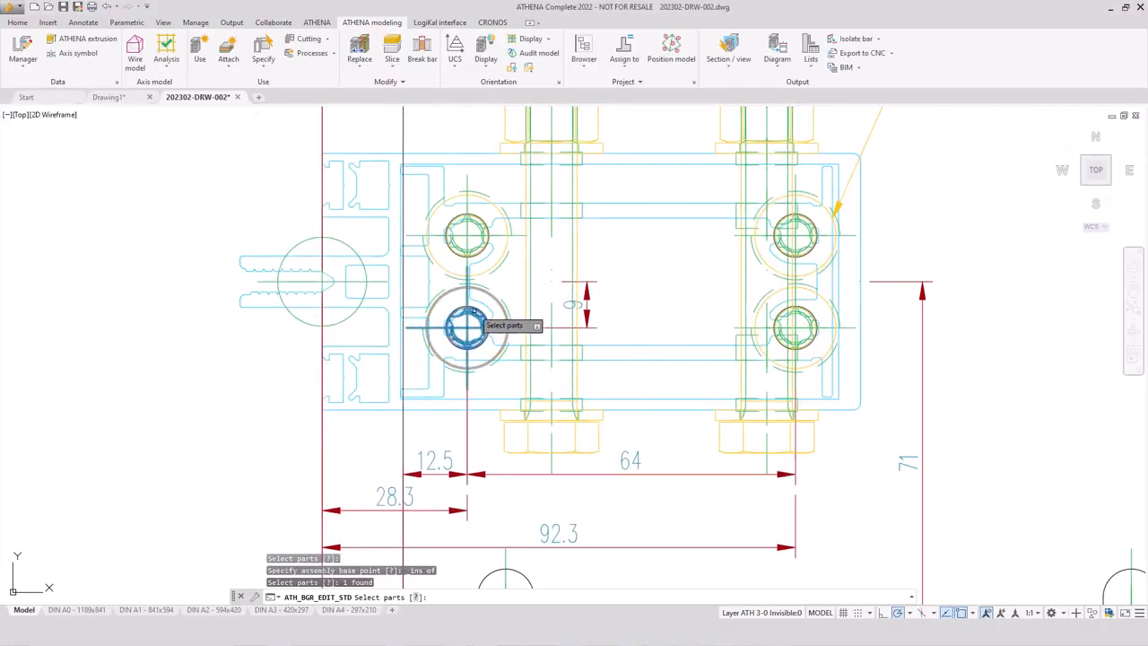
{"action": "left_click", "coordinate": [468, 238]}
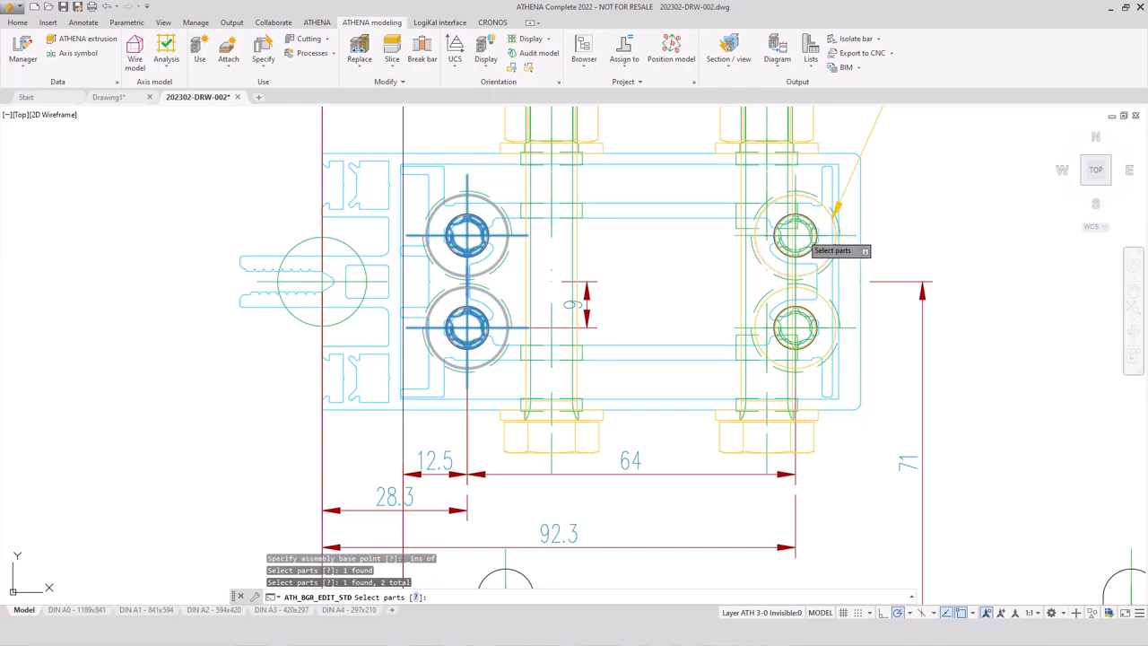
{"action": "left_click", "coordinate": [798, 240]}
{"action": "left_click", "coordinate": [795, 328]}
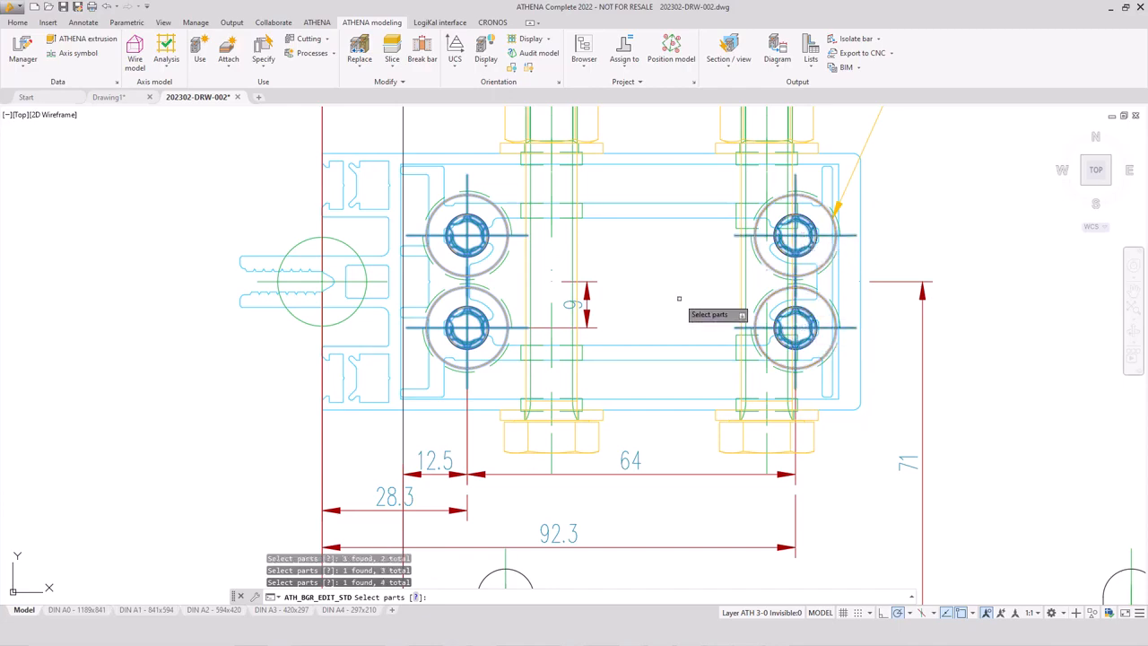
{"action": "key", "text": "Return"}
{"action": "right_click", "coordinate": [244, 265], "text": "shift"}
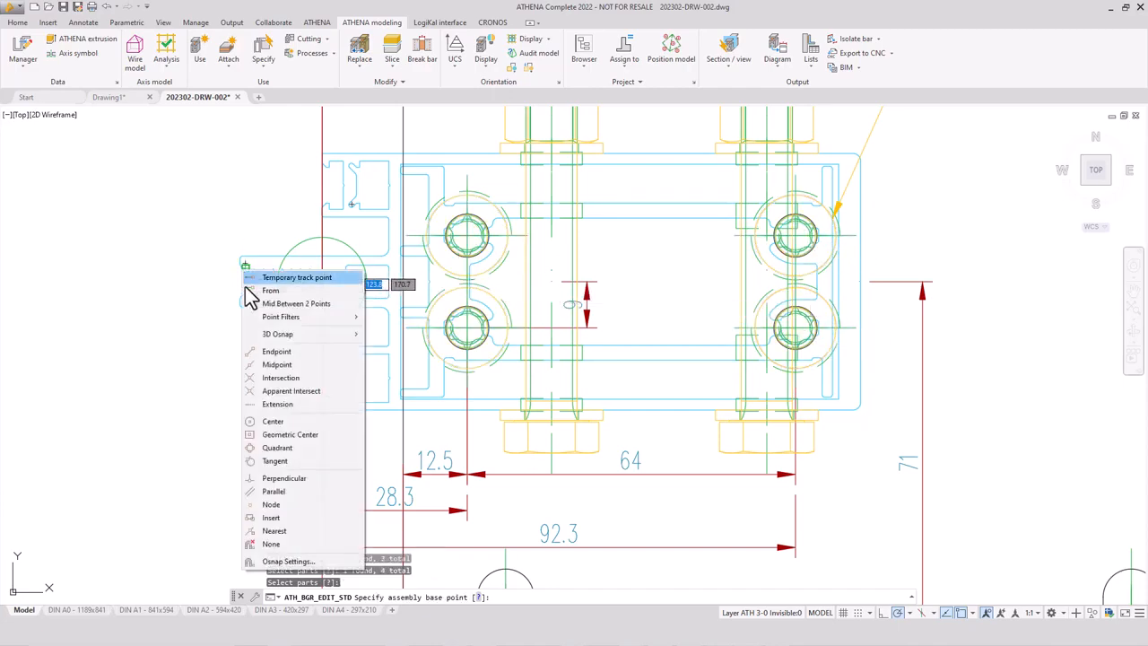
{"action": "left_click", "coordinate": [271, 518]}
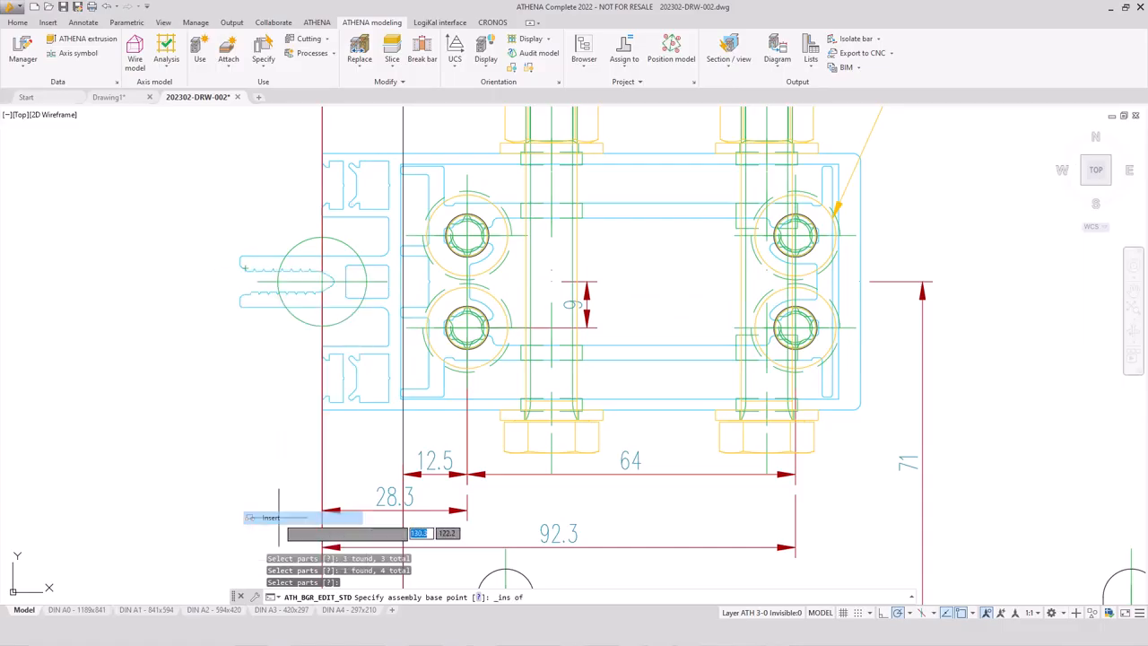
{"action": "left_click", "coordinate": [307, 275]}
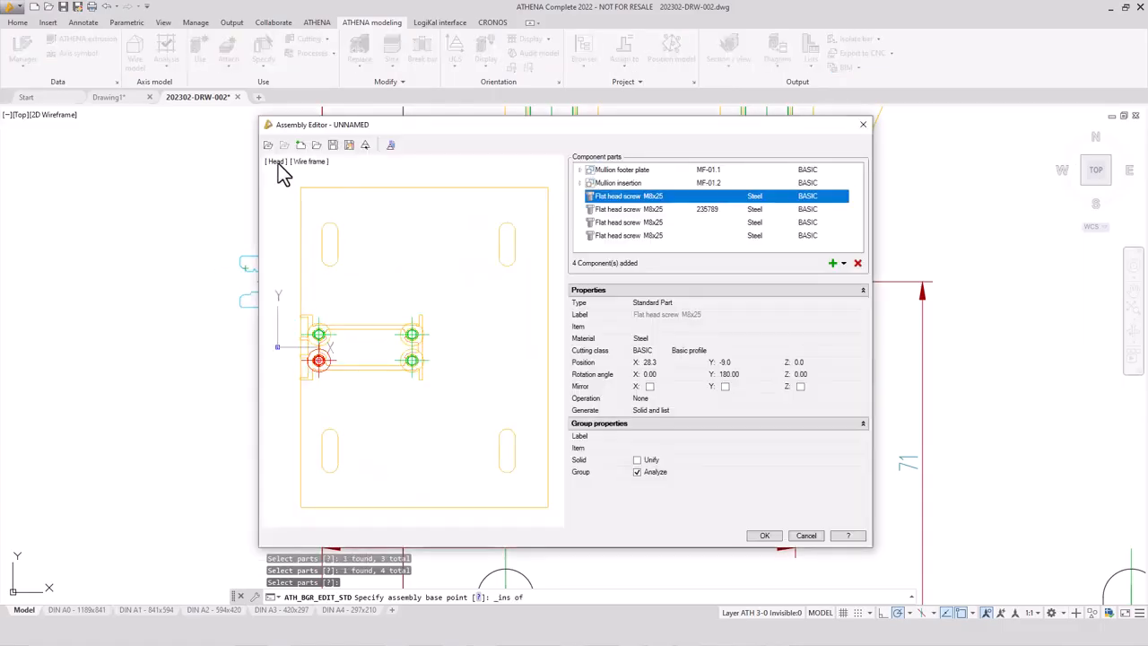
Check the flat head screws' placement in Front view and return to Head view
{"action": "left_click", "coordinate": [278, 163]}
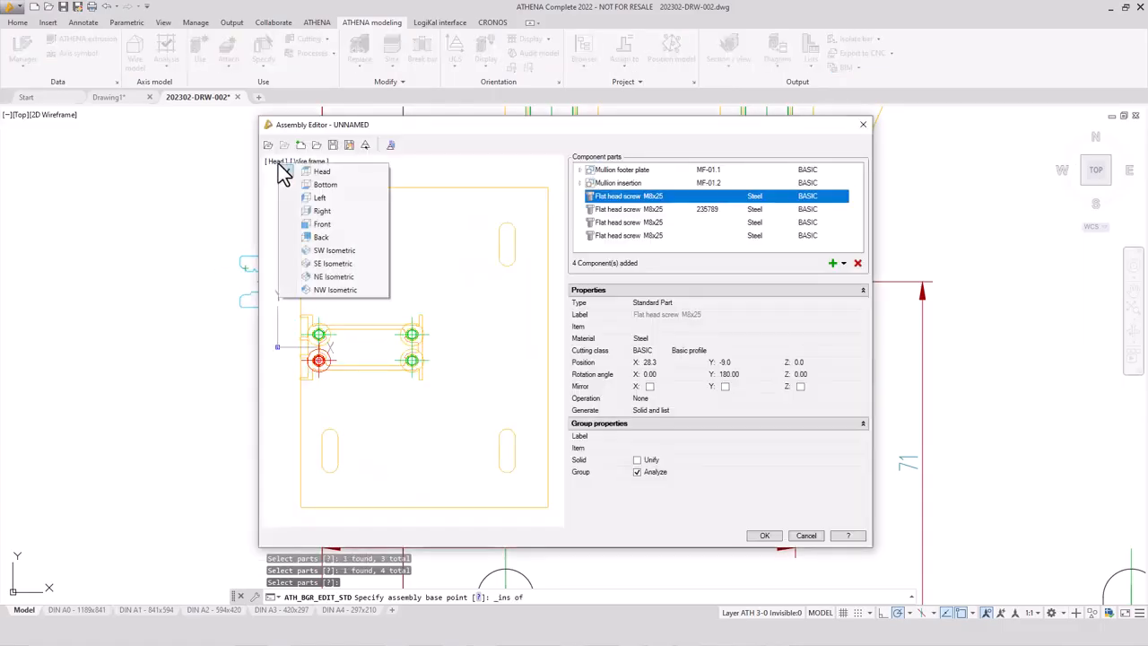
{"action": "left_click", "coordinate": [325, 224]}
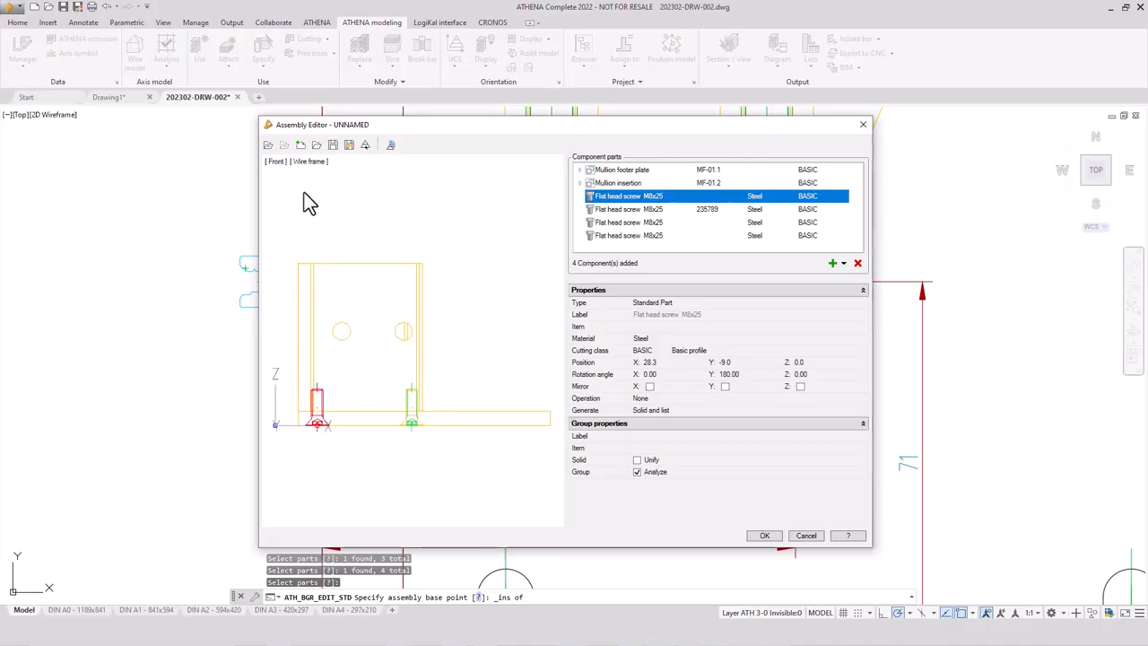
{"action": "left_click", "coordinate": [274, 162]}
{"action": "left_click", "coordinate": [322, 172]}
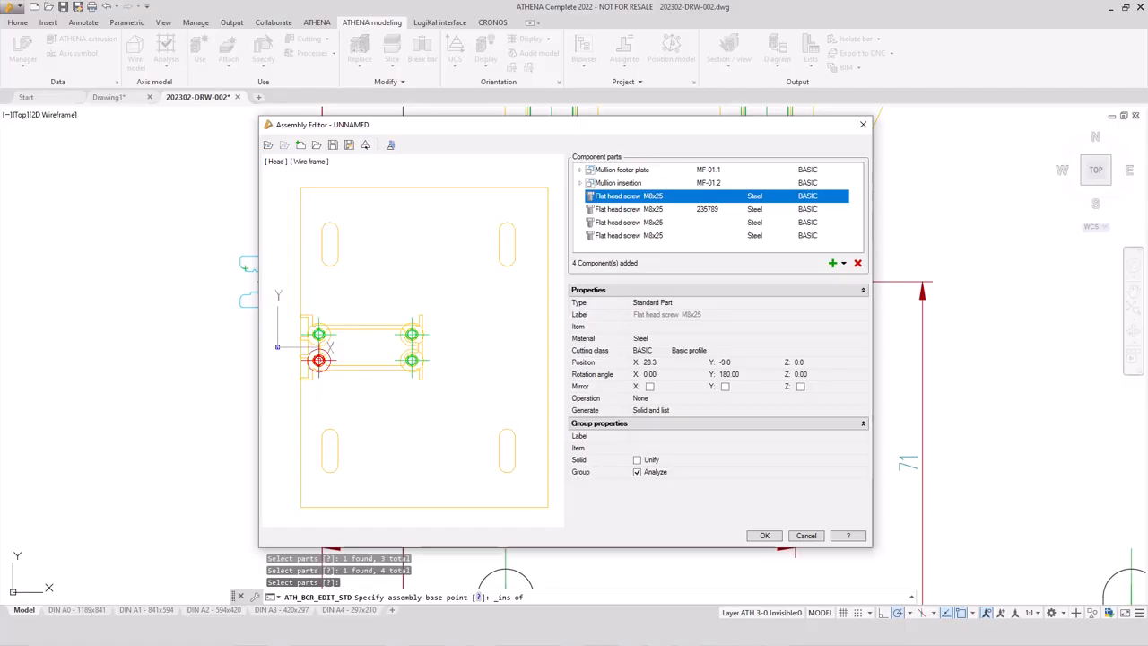
Start adding parts from the 2D detail and select the complete bolt joint nearest the mullion front, including washers and its drilled holes
{"action": "left_click", "coordinate": [832, 263]}
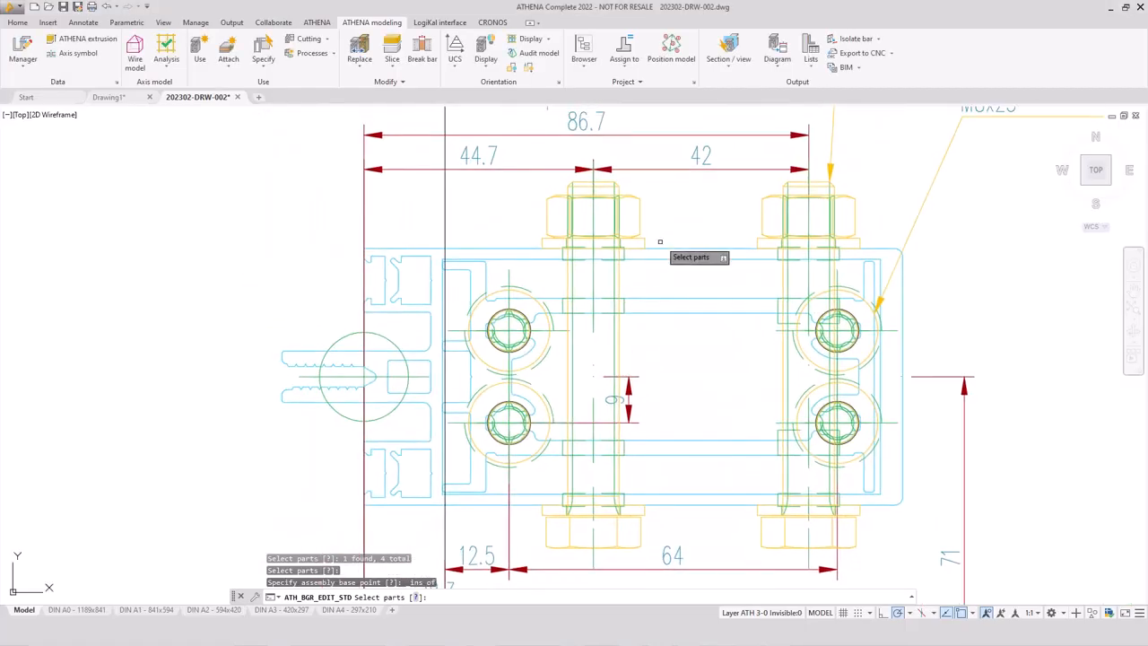
{"action": "left_click", "coordinate": [661, 241]}
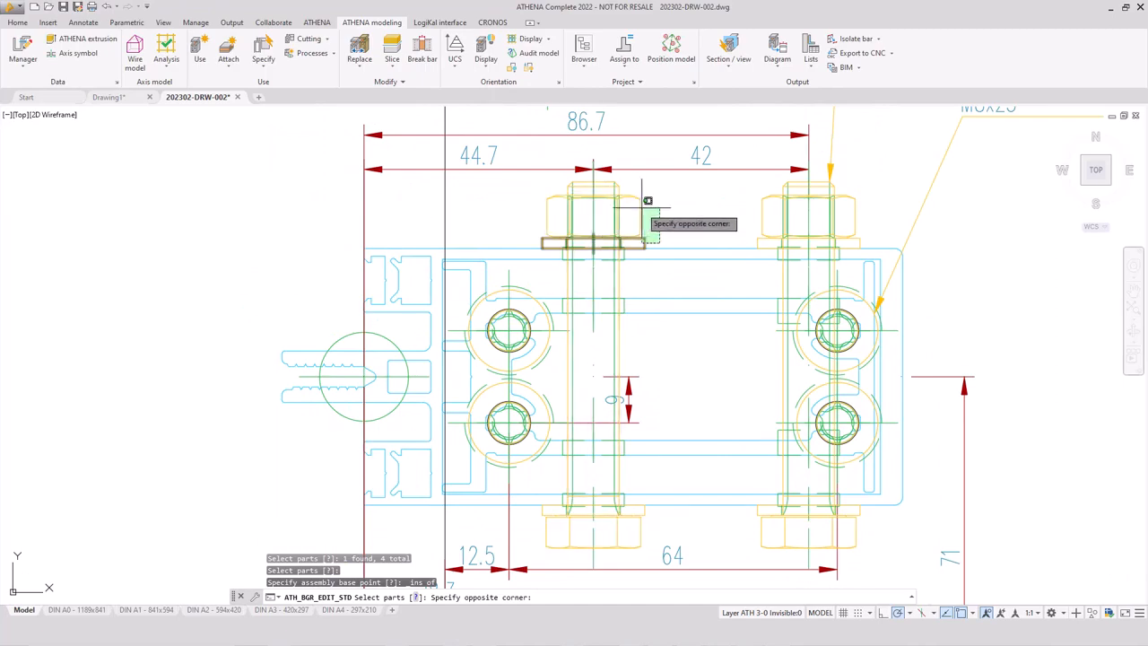
{"action": "left_click", "coordinate": [605, 186]}
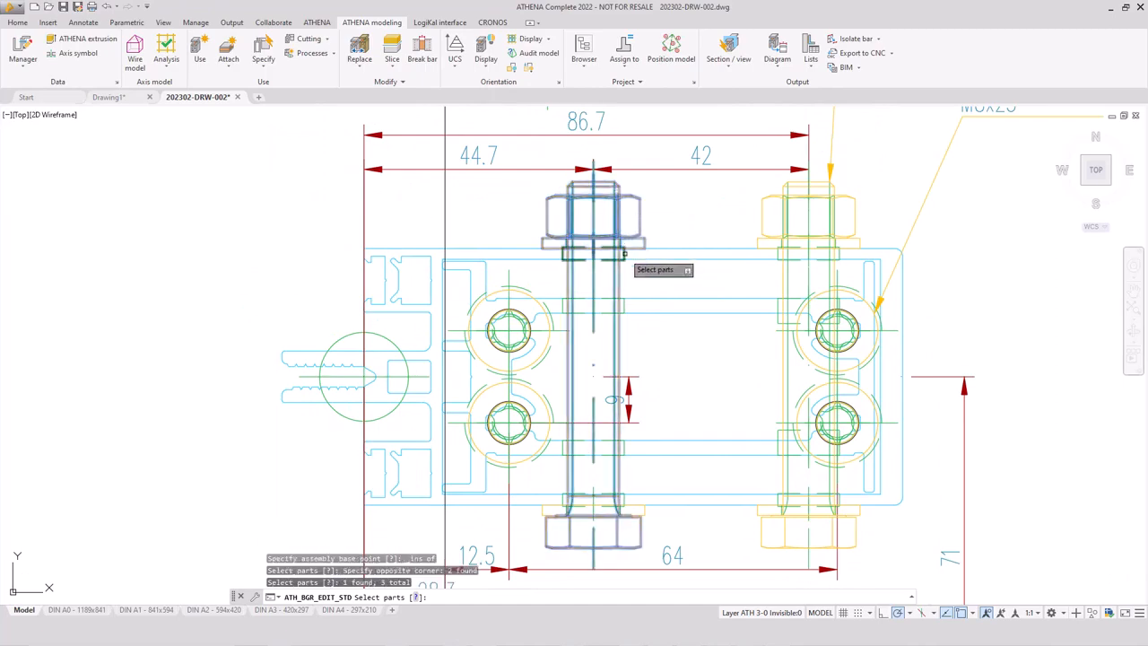
{"action": "scroll", "coordinate": [616, 318], "scroll_direction": "down", "scroll_amount": 3}
{"action": "scroll", "coordinate": [628, 410], "scroll_direction": "up", "scroll_amount": 3}
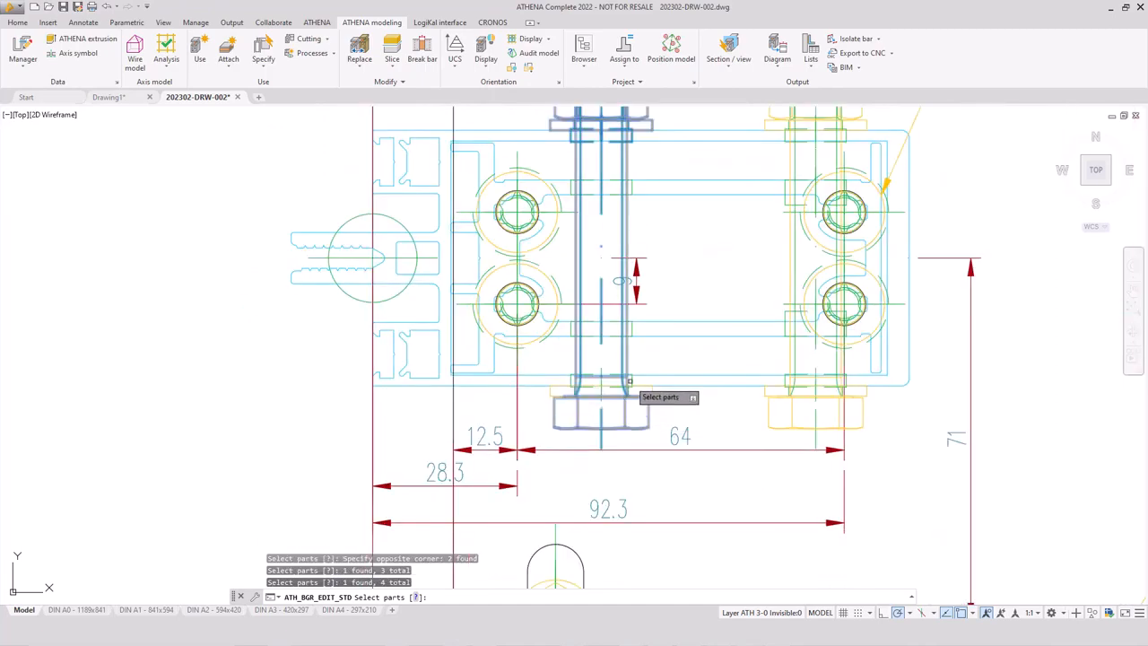
{"action": "left_click", "coordinate": [631, 380]}
{"action": "left_click", "coordinate": [652, 391]}
Extend the selection with the second bolt joint, its washers and nut, and its drilled holes through both mullion walls
{"action": "left_click", "coordinate": [772, 409]}
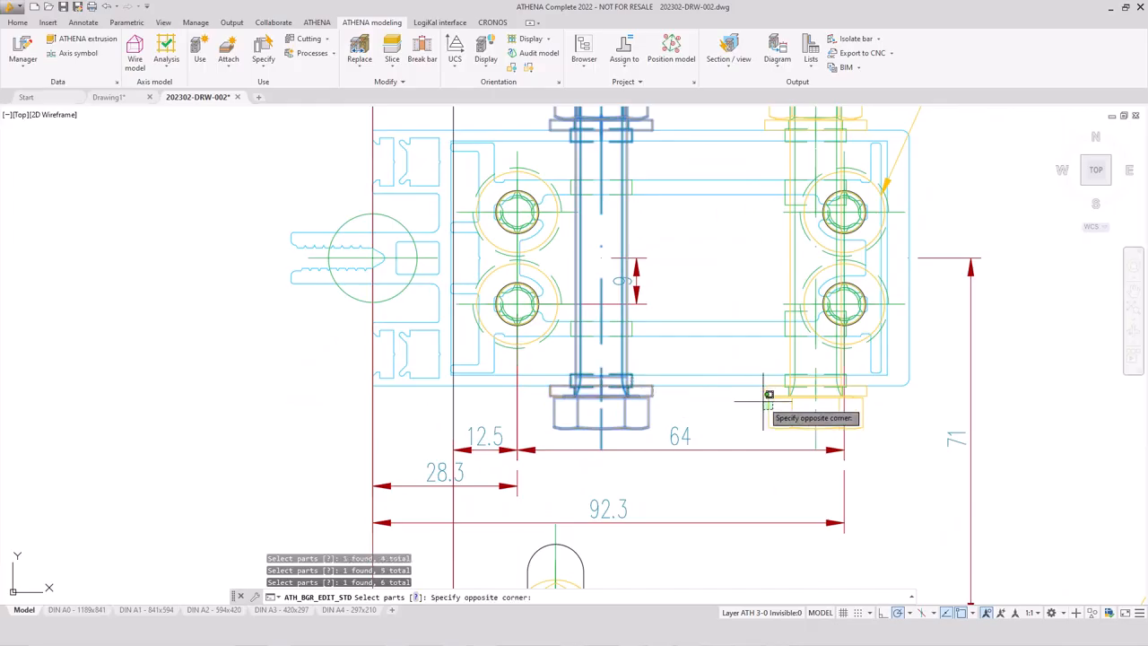
{"action": "left_click", "coordinate": [756, 310]}
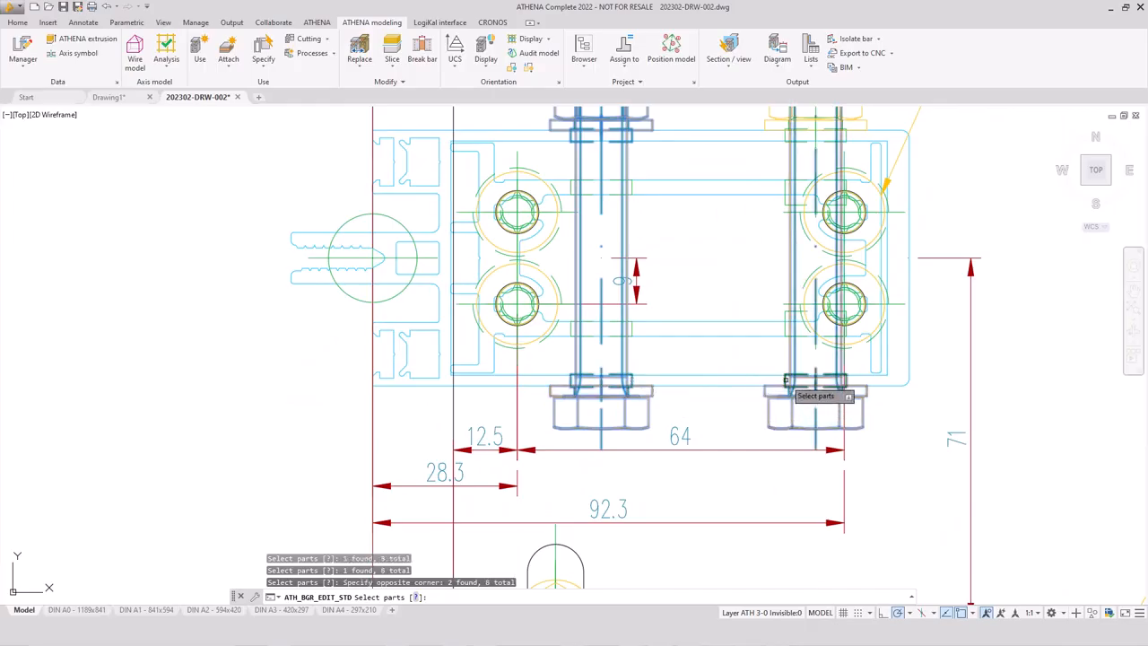
{"action": "left_click", "coordinate": [786, 380]}
{"action": "middle_click_drag", "start_coordinate": [753, 244], "coordinate": [741, 310]}
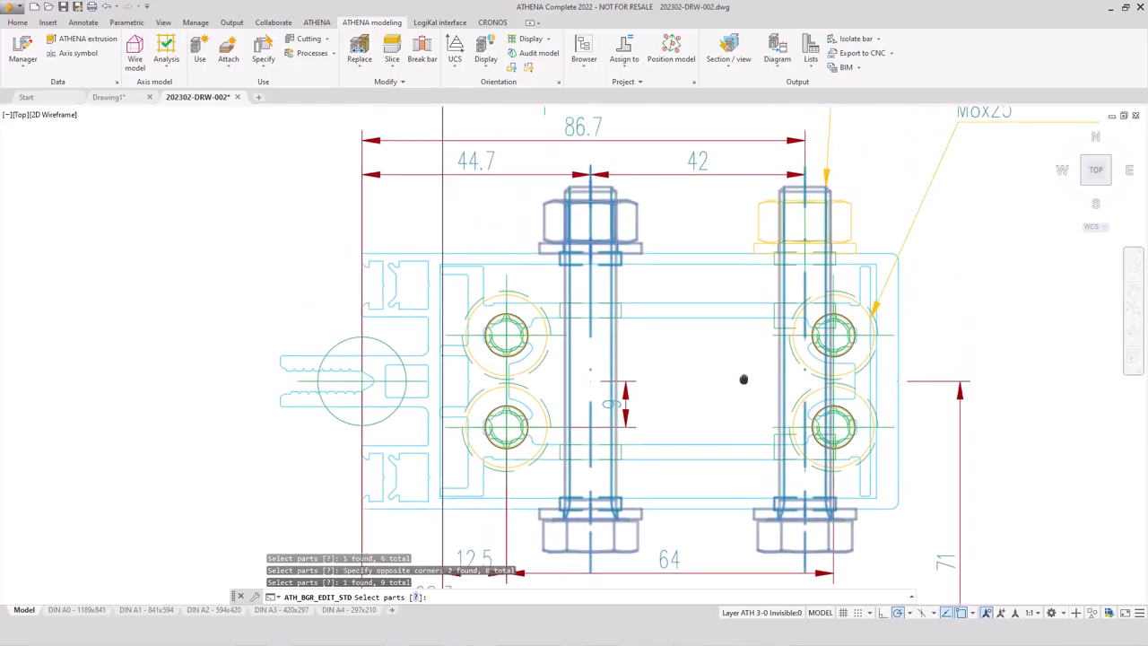
{"action": "left_click", "coordinate": [863, 246]}
{"action": "left_click", "coordinate": [758, 208]}
{"action": "left_click", "coordinate": [738, 305]}
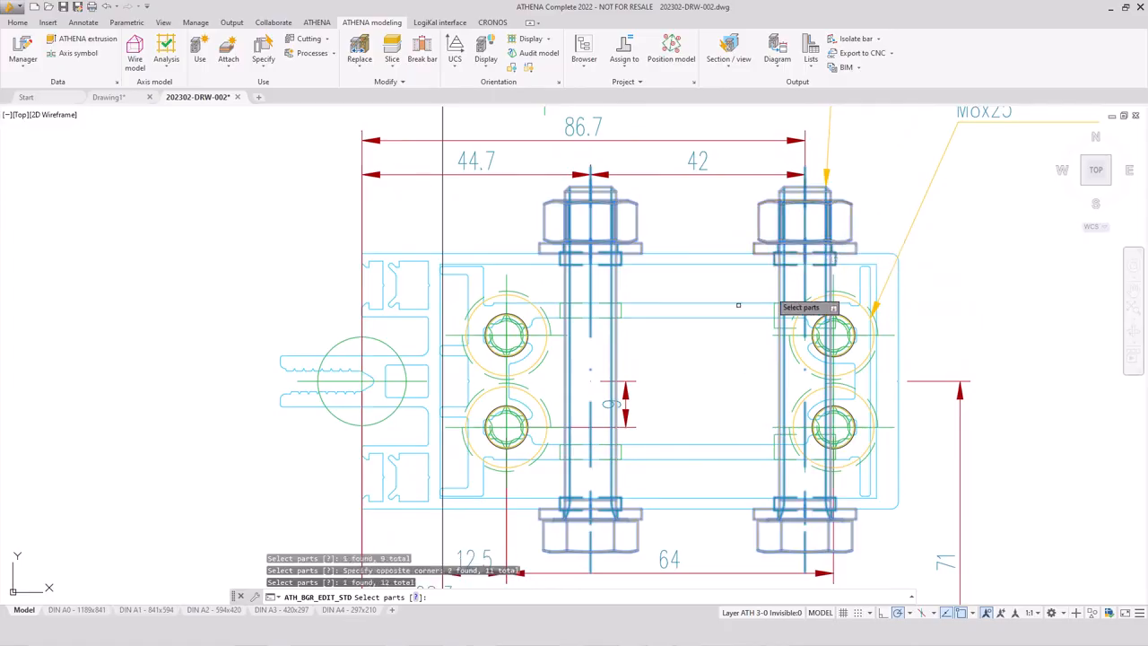
Add the selected bolts and holes to the assembly with the Insert-snapped base point at the circle on the mullion's front edge
{"action": "key", "text": "Return"}
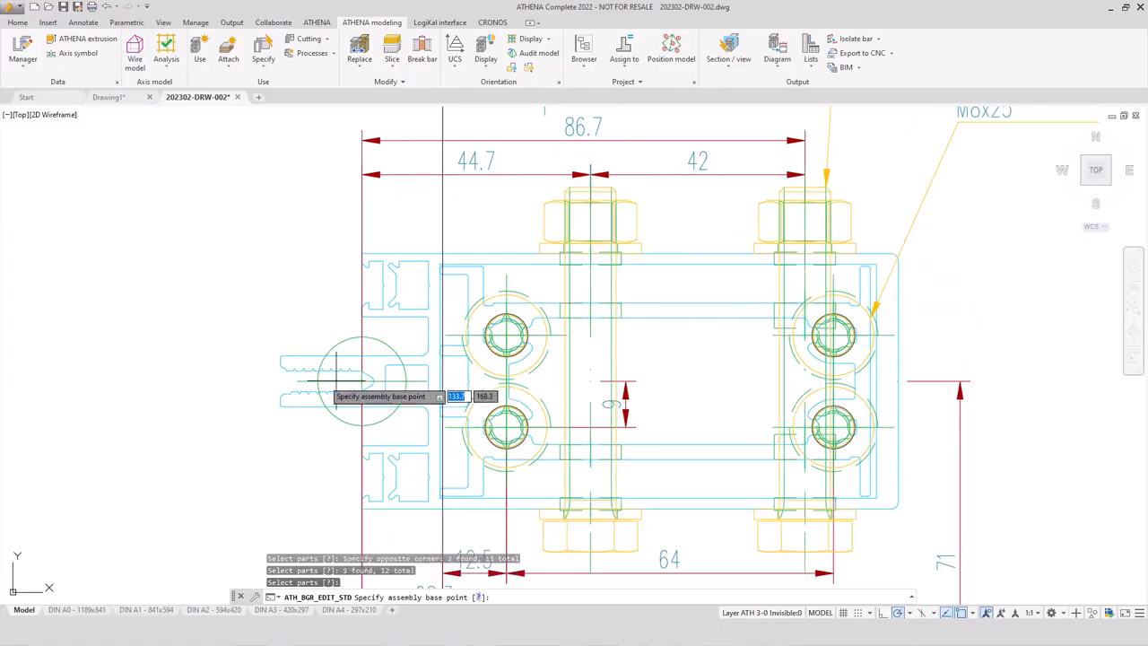
{"action": "right_click", "coordinate": [199, 370], "text": "shift"}
{"action": "left_click", "coordinate": [235, 328]}
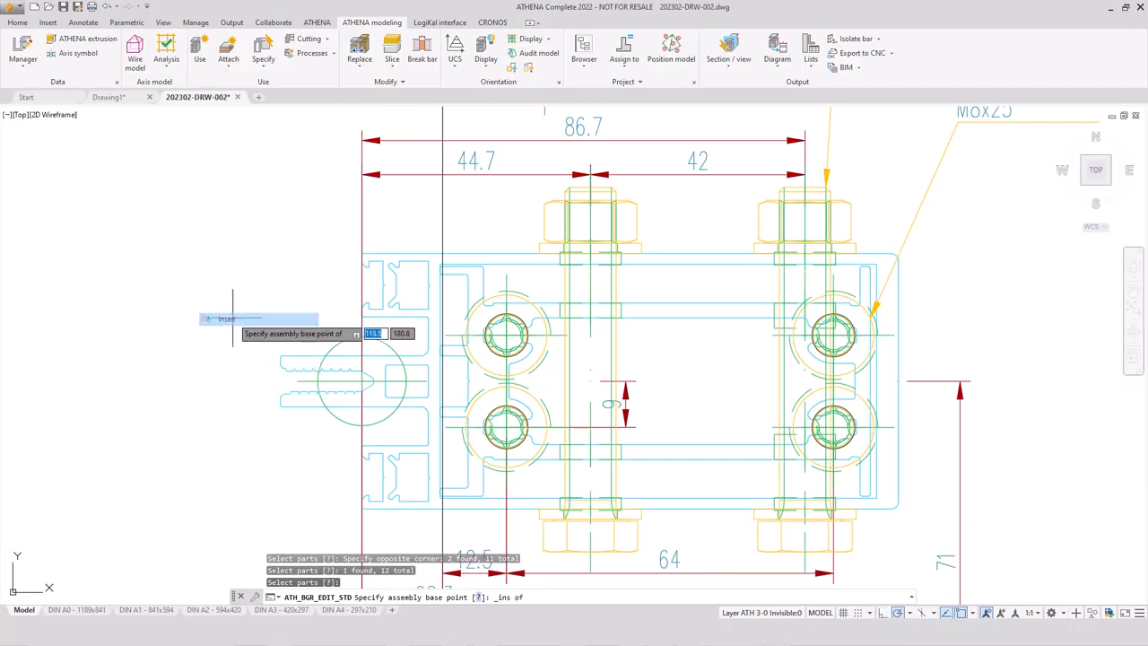
{"action": "left_click", "coordinate": [361, 381]}
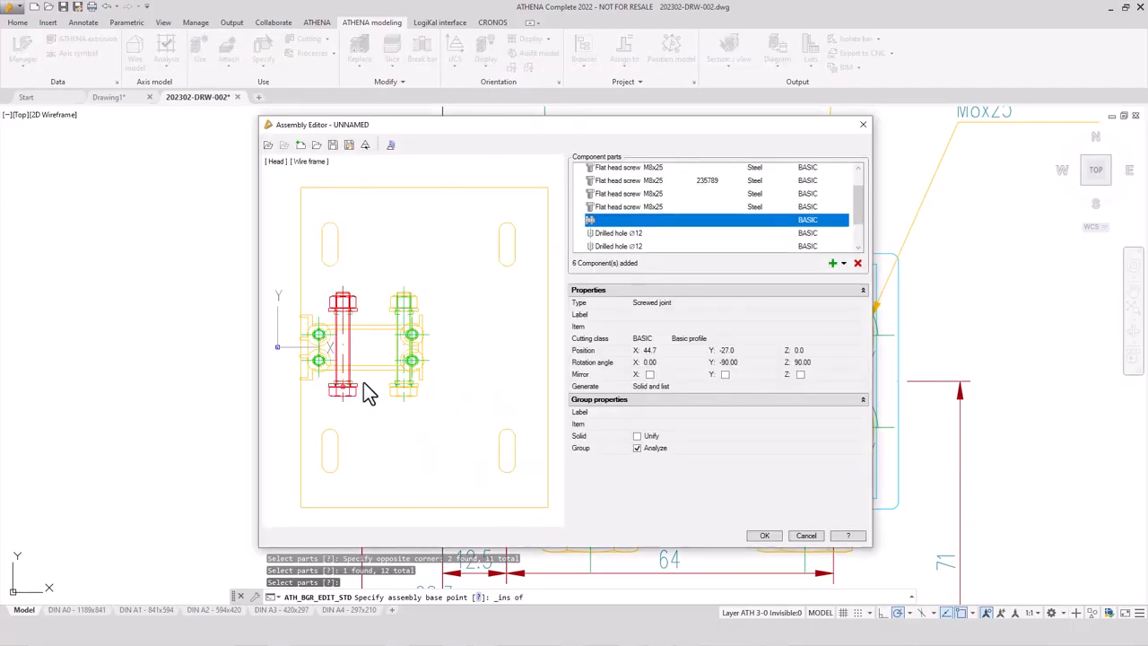
In Front view, set the Z position of the four Ø12 drilled holes and the second screwed joint together to 64
{"action": "left_click", "coordinate": [277, 162]}
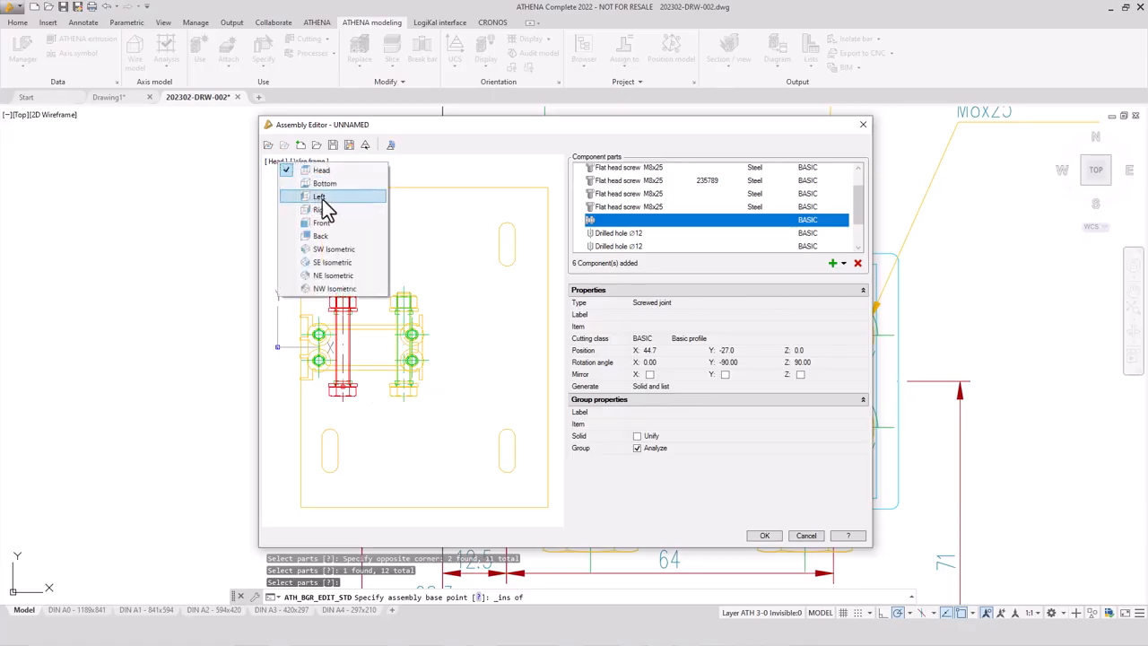
{"action": "left_click", "coordinate": [329, 222]}
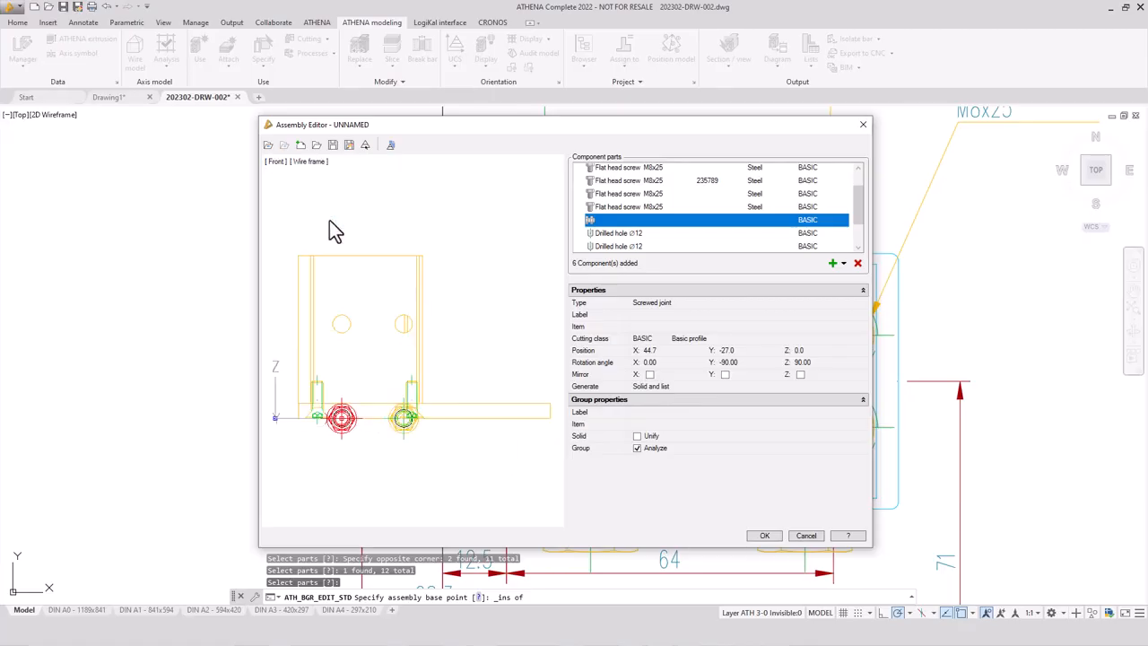
{"action": "scroll", "coordinate": [617, 235], "scroll_direction": "down", "scroll_amount": 1}
{"action": "left_click", "coordinate": [615, 219]}
{"action": "left_click", "coordinate": [617, 232]}
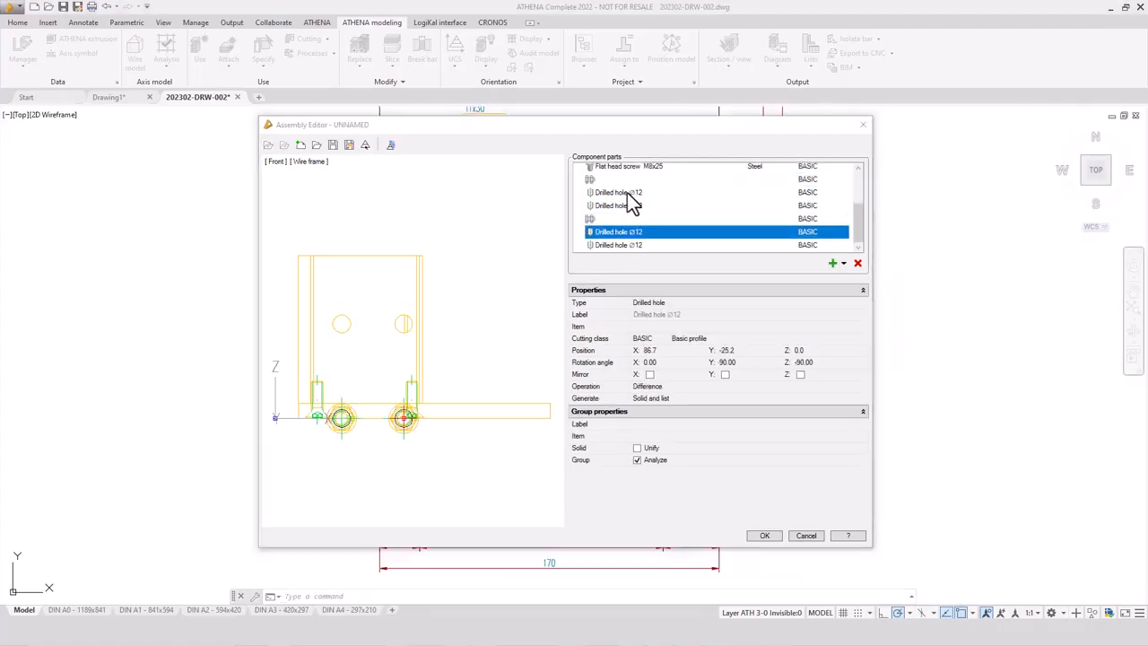
{"action": "left_click", "coordinate": [625, 192]}
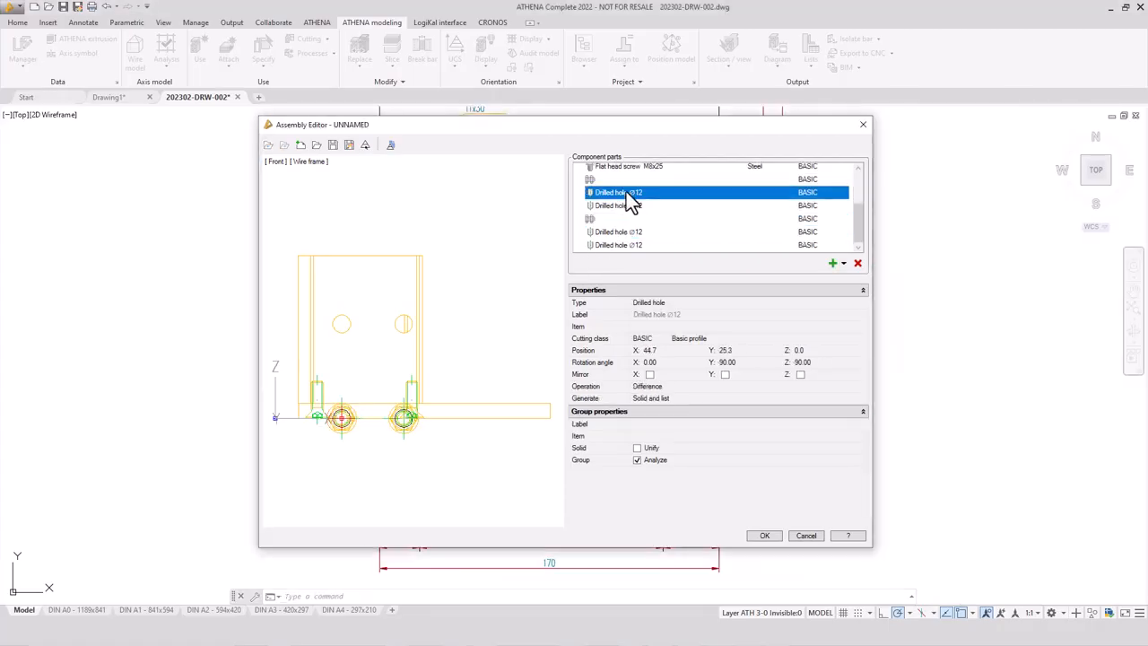
{"action": "left_click", "coordinate": [626, 245], "text": "shift"}
{"action": "left_click", "coordinate": [805, 351]}
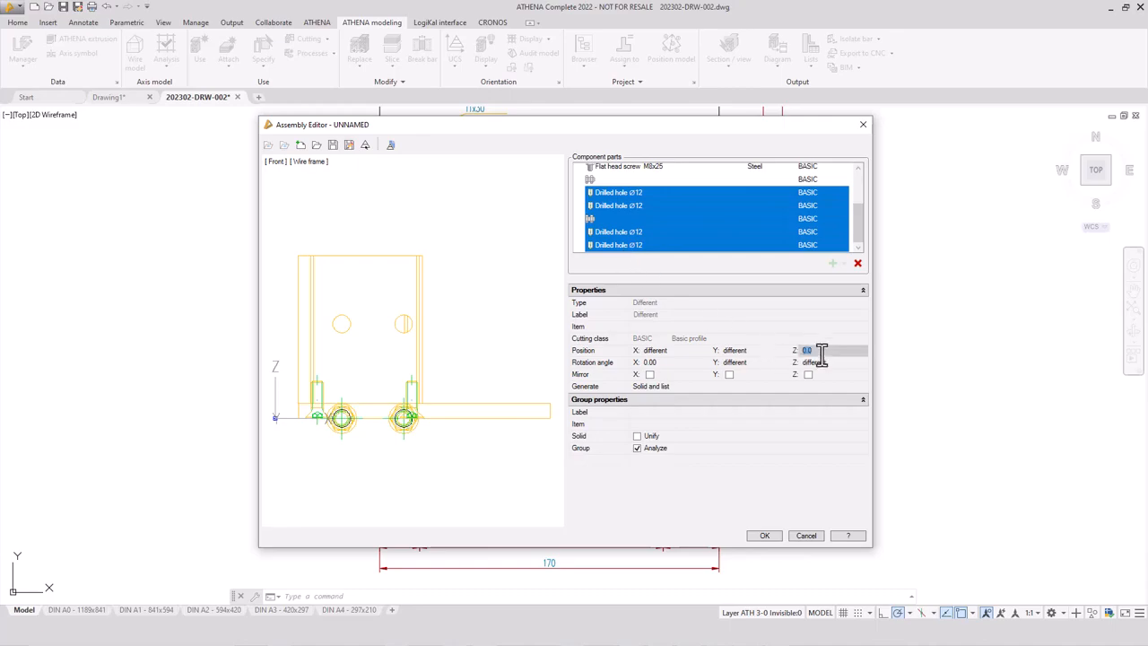
{"action": "type", "text": "8"}
{"action": "type", "text": "4"}
{"action": "left_click", "coordinate": [822, 357]}
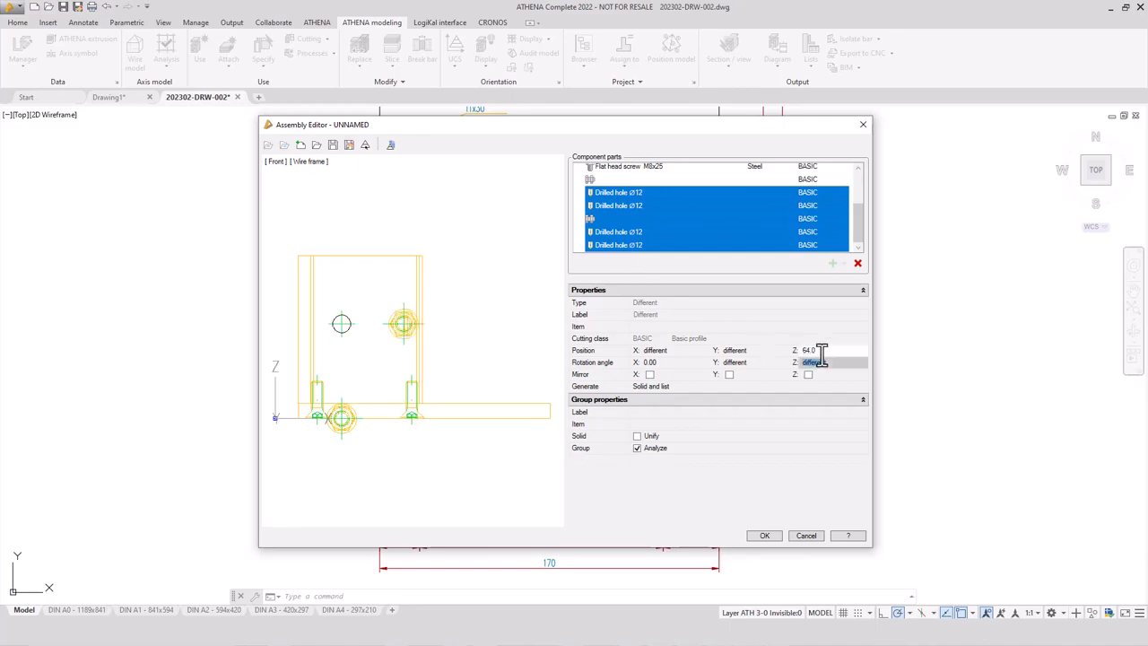
Set the Z position of the first screwed joint, nearest the mullion front, to 64
{"action": "left_click", "coordinate": [610, 179]}
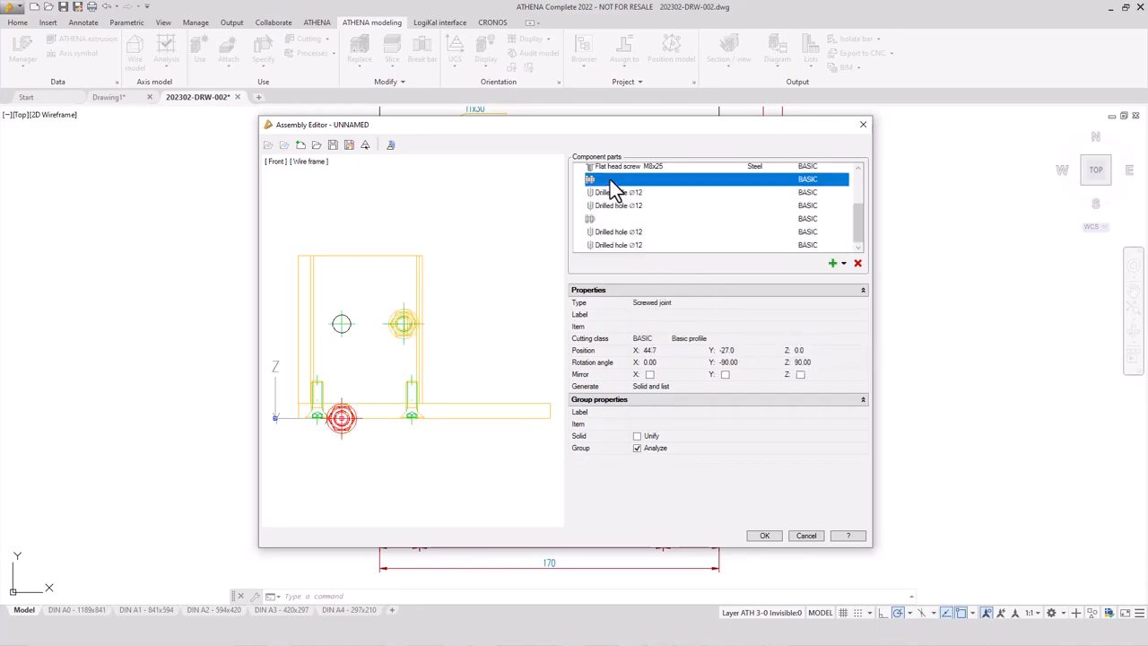
{"action": "left_click", "coordinate": [823, 349]}
{"action": "type", "text": "64"}
{"action": "left_click", "coordinate": [822, 359]}
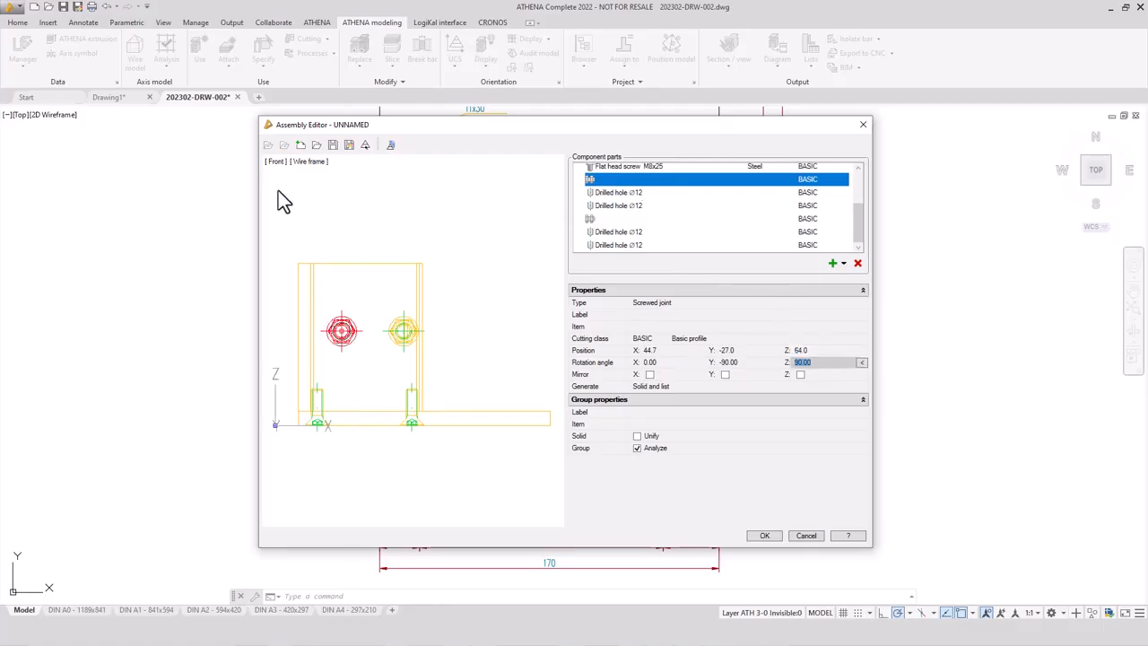
Examine the assembly preview in SW Isometric view with the Hidden display style
{"action": "left_click", "coordinate": [274, 162]}
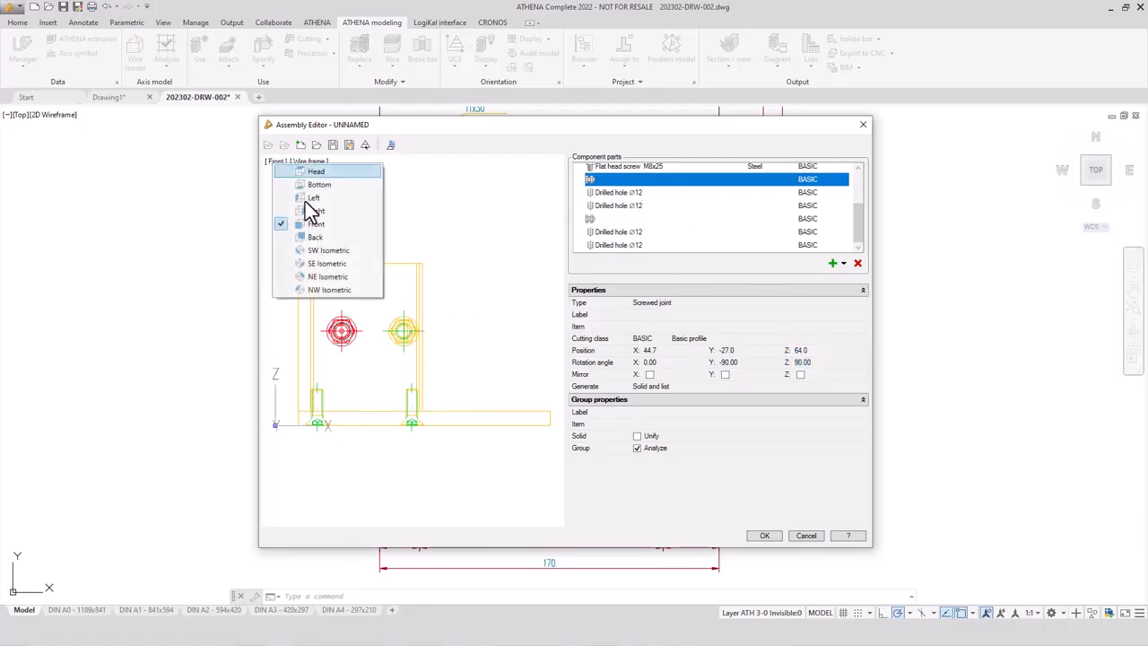
{"action": "left_click", "coordinate": [328, 251]}
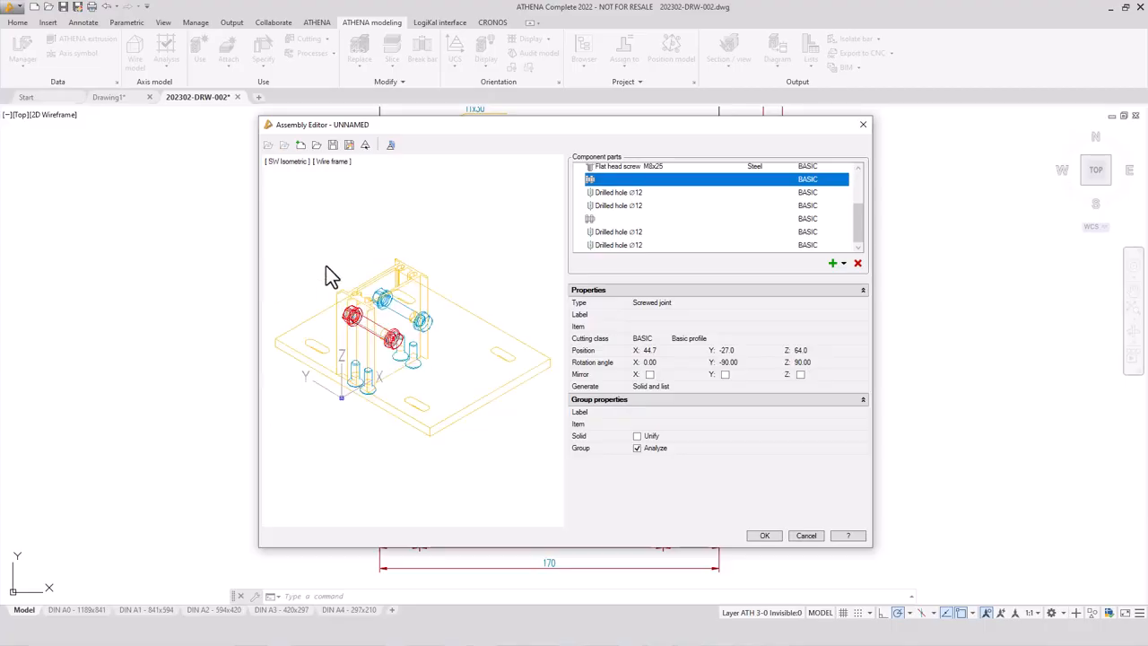
{"action": "left_click", "coordinate": [346, 167]}
{"action": "left_click", "coordinate": [377, 185]}
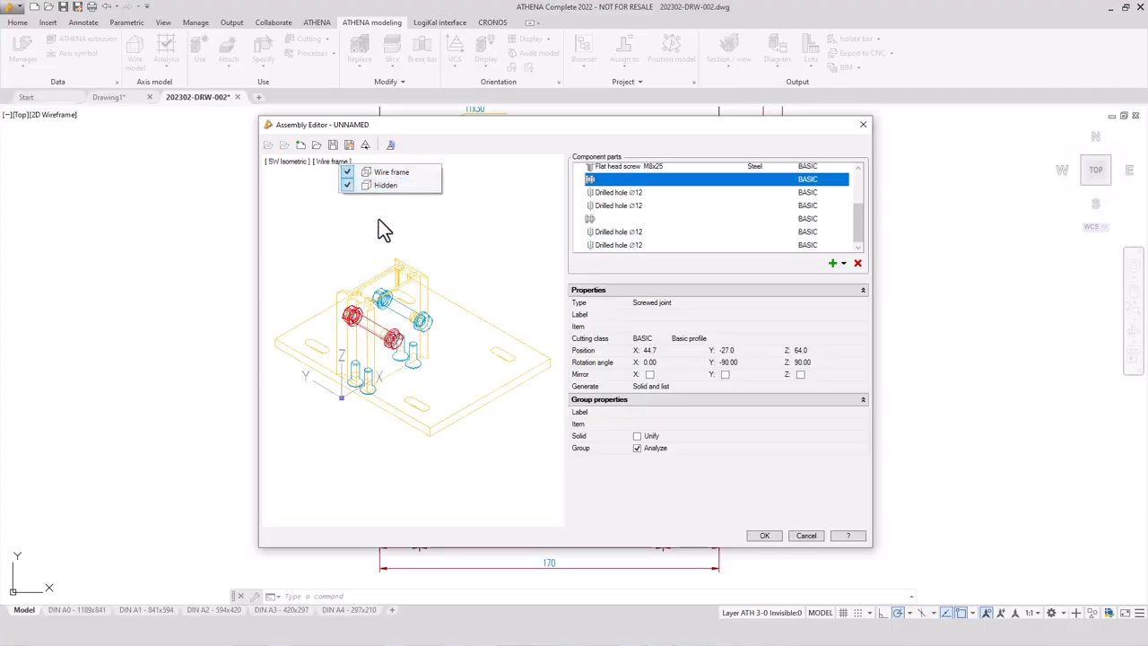
{"action": "left_click", "coordinate": [379, 219]}
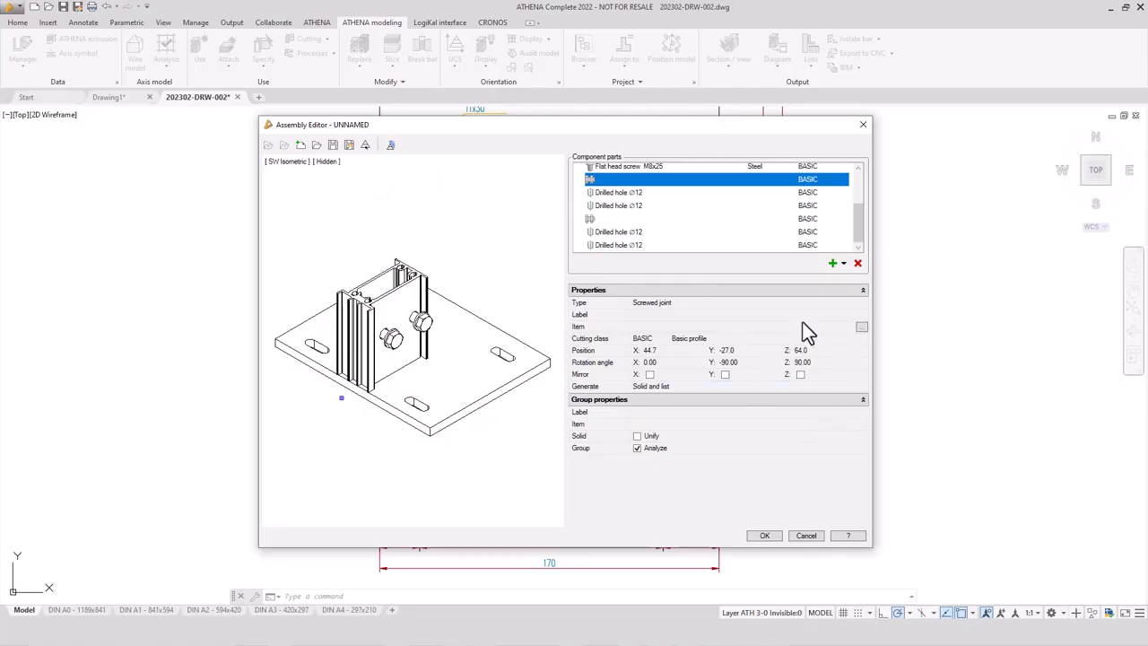
Assign the favourite "Screw joint M10 mullion footer" to the first screwed joint
{"action": "left_click", "coordinate": [860, 303]}
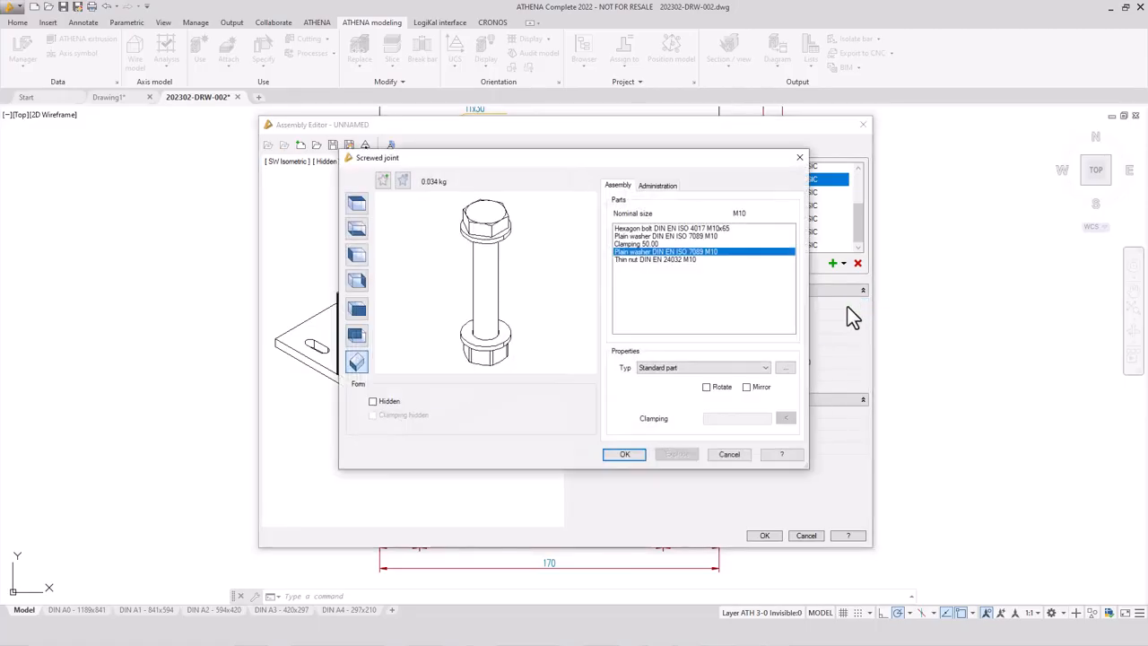
{"action": "left_click", "coordinate": [403, 181]}
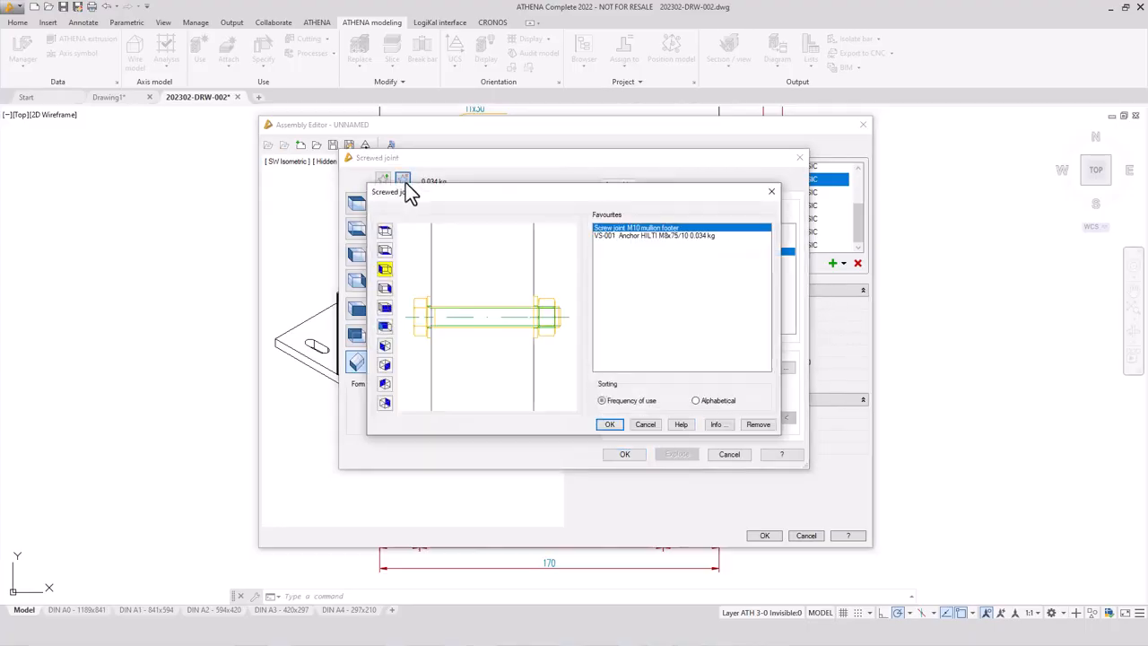
{"action": "left_click", "coordinate": [615, 426]}
{"action": "left_click", "coordinate": [625, 456]}
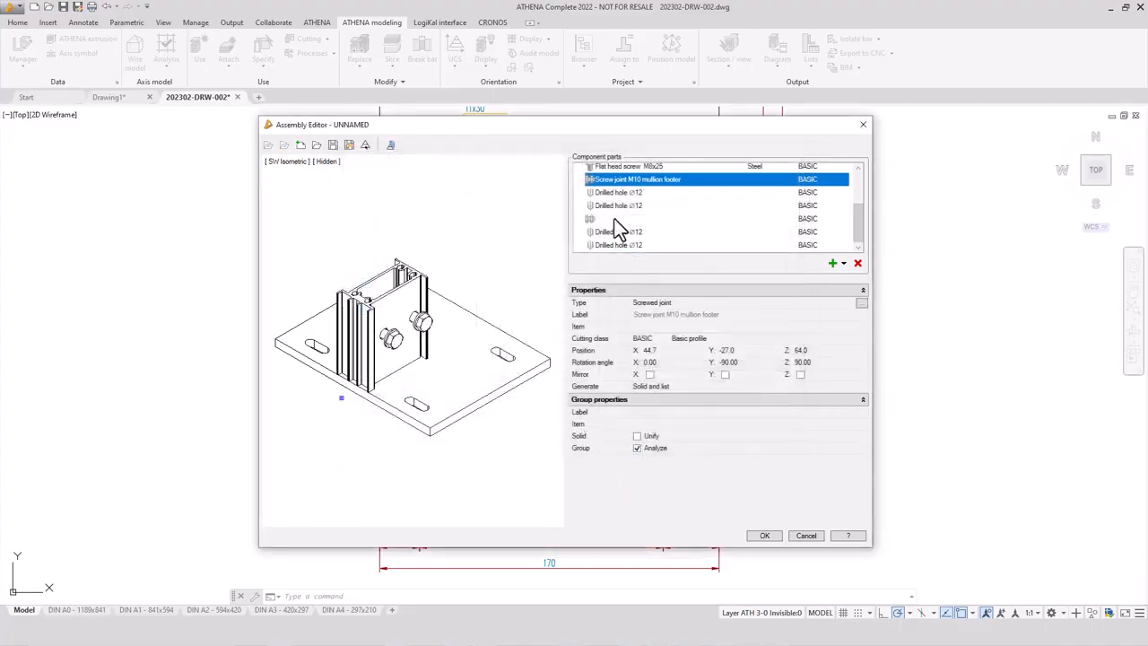
Assign the same "Screw joint M10 mullion footer" favourite to the second, unlabelled screwed joint
{"action": "left_click", "coordinate": [610, 220]}
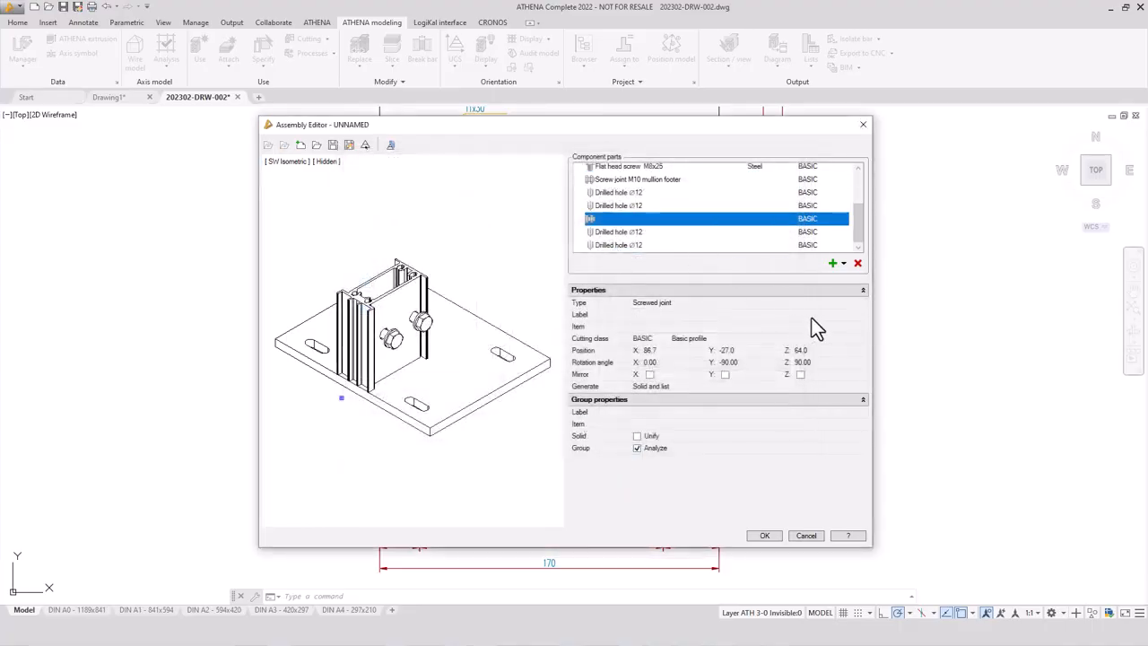
{"action": "left_click", "coordinate": [860, 305]}
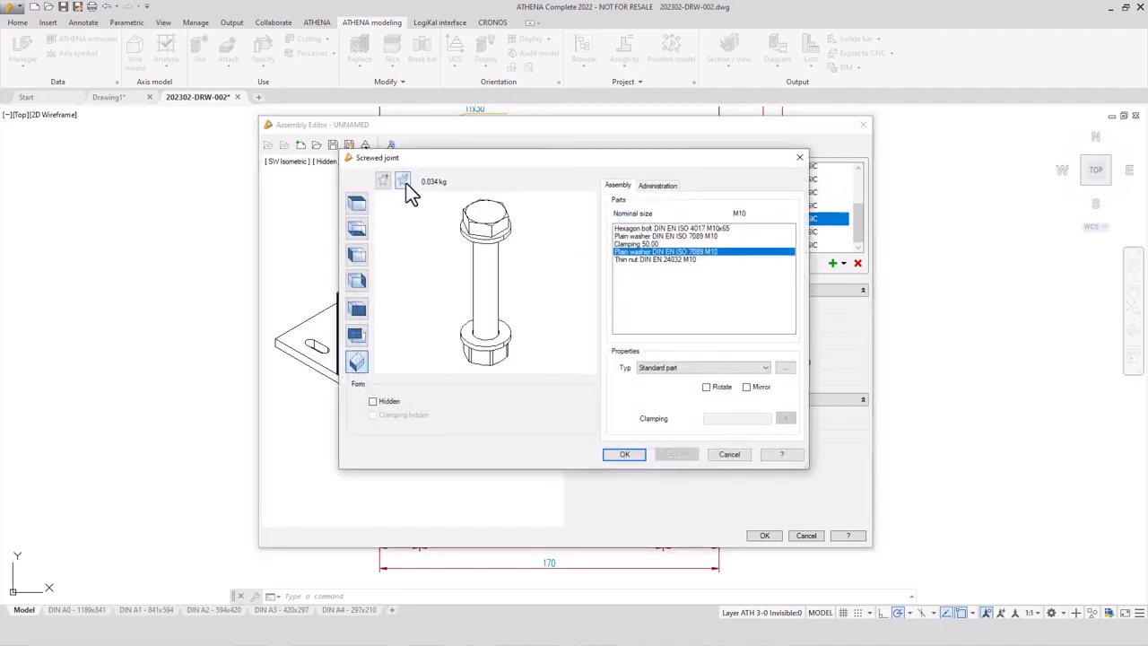
{"action": "left_click", "coordinate": [404, 181]}
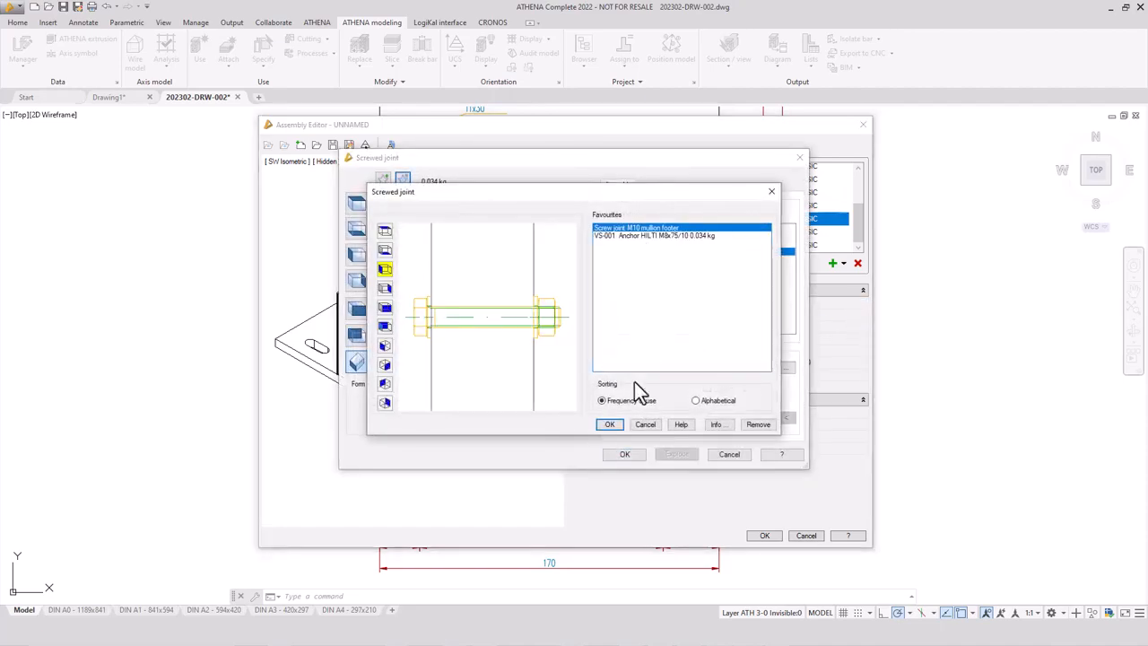
{"action": "left_click", "coordinate": [610, 424]}
{"action": "left_click", "coordinate": [625, 454]}
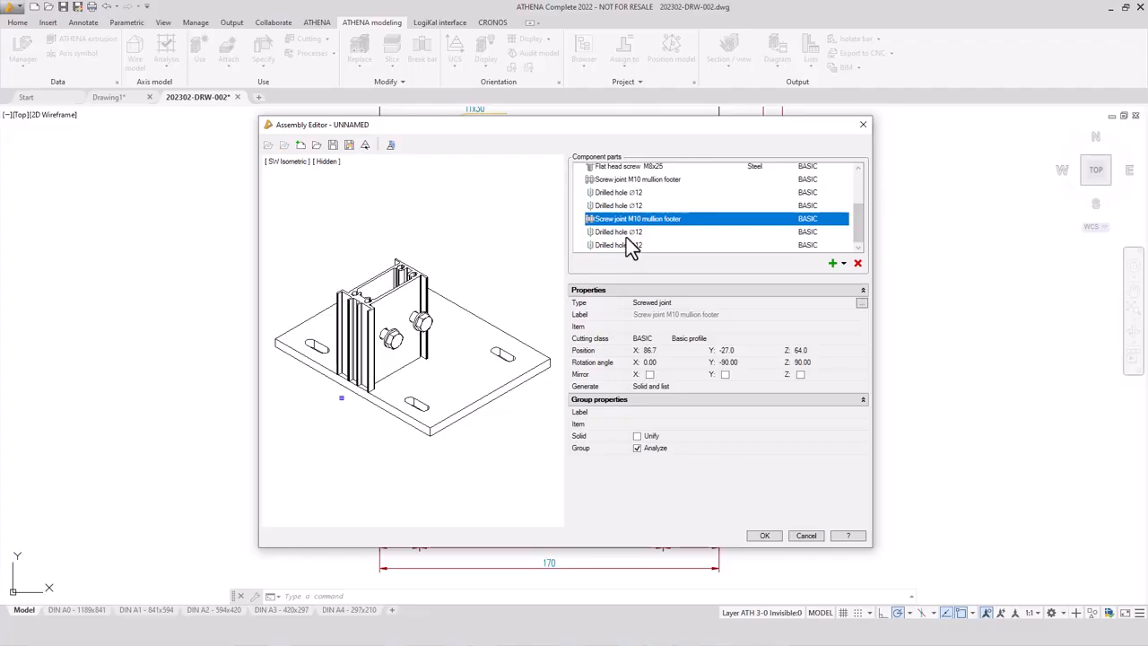
{"action": "scroll", "coordinate": [628, 242], "scroll_direction": "up", "scroll_amount": 3}
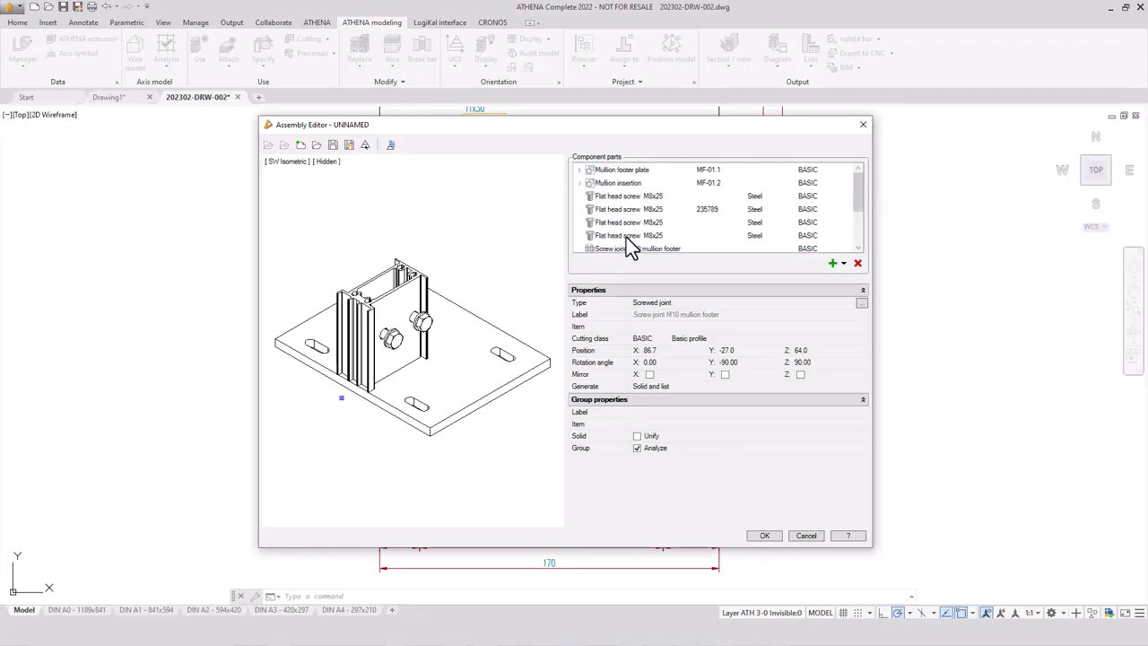
{"action": "scroll", "coordinate": [626, 237], "scroll_direction": "down", "scroll_amount": 3}
{"action": "left_click", "coordinate": [626, 235]}
{"action": "scroll", "coordinate": [627, 235], "scroll_direction": "down", "scroll_amount": 1}
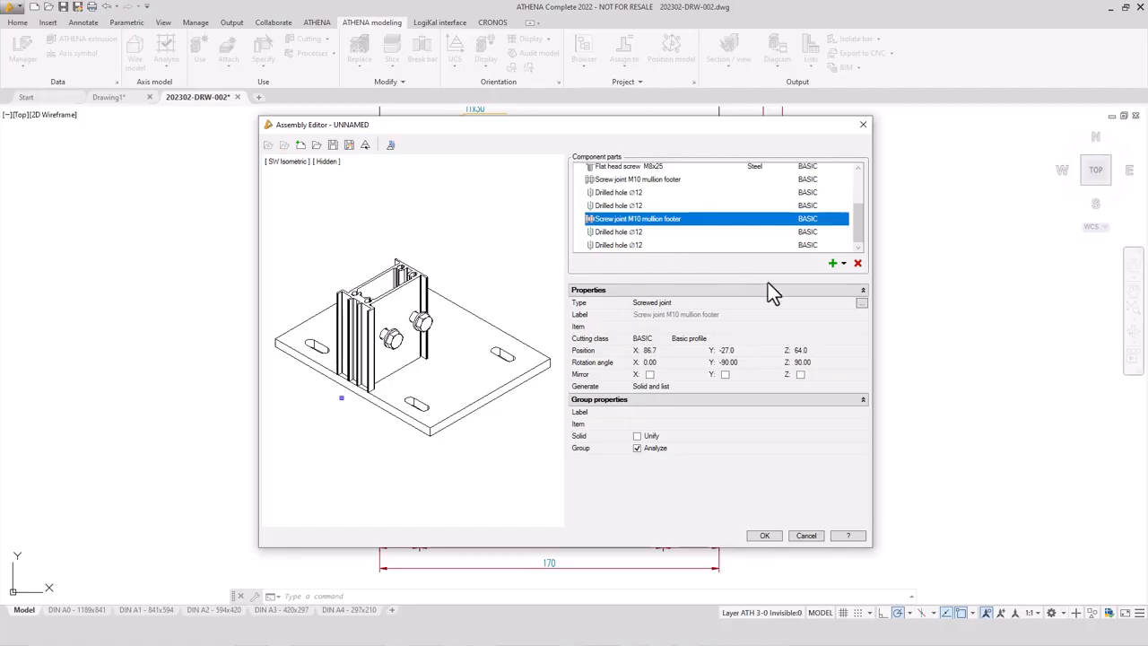
Set the assembly preview to the Head view
{"action": "left_click", "coordinate": [843, 264]}
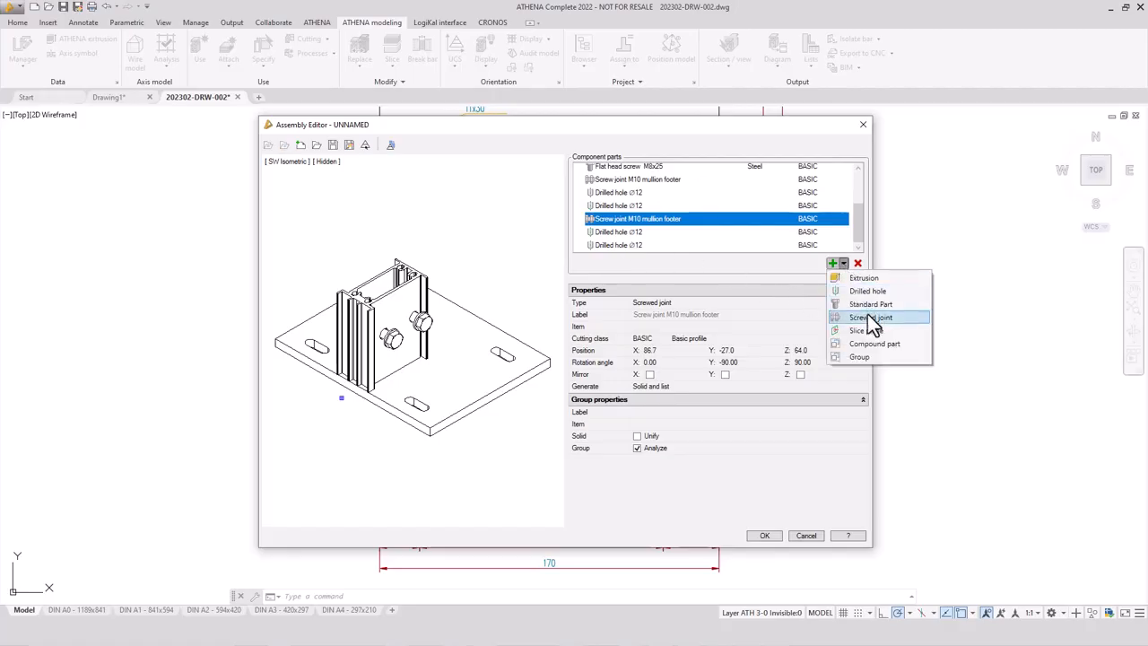
{"action": "left_click", "coordinate": [869, 317]}
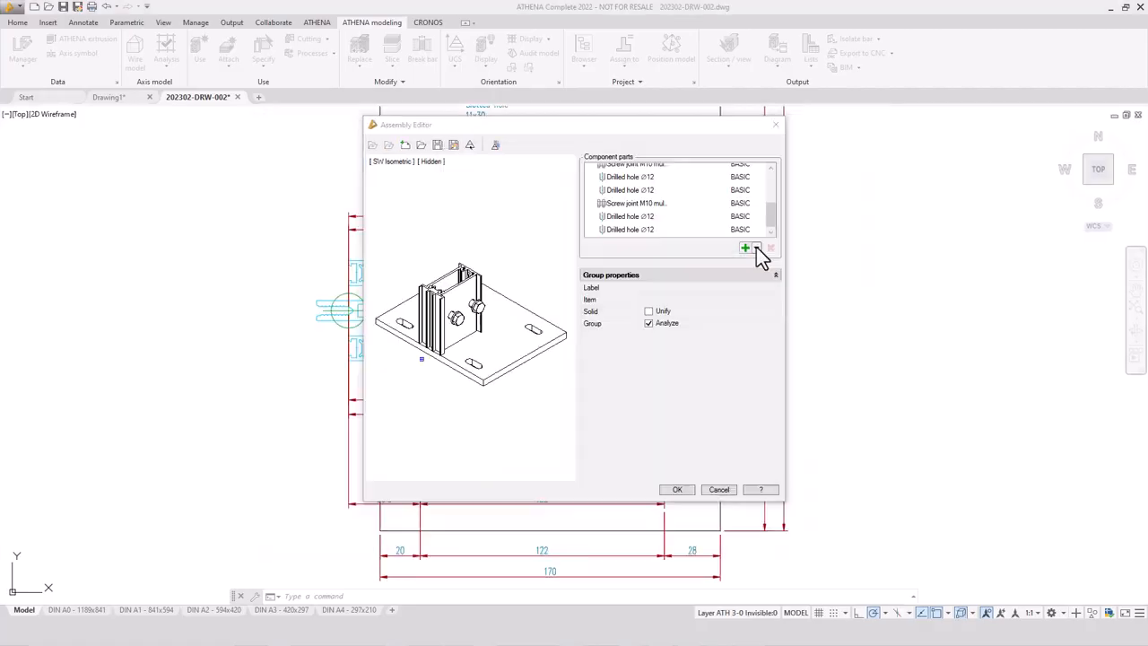
{"action": "left_click", "coordinate": [391, 163]}
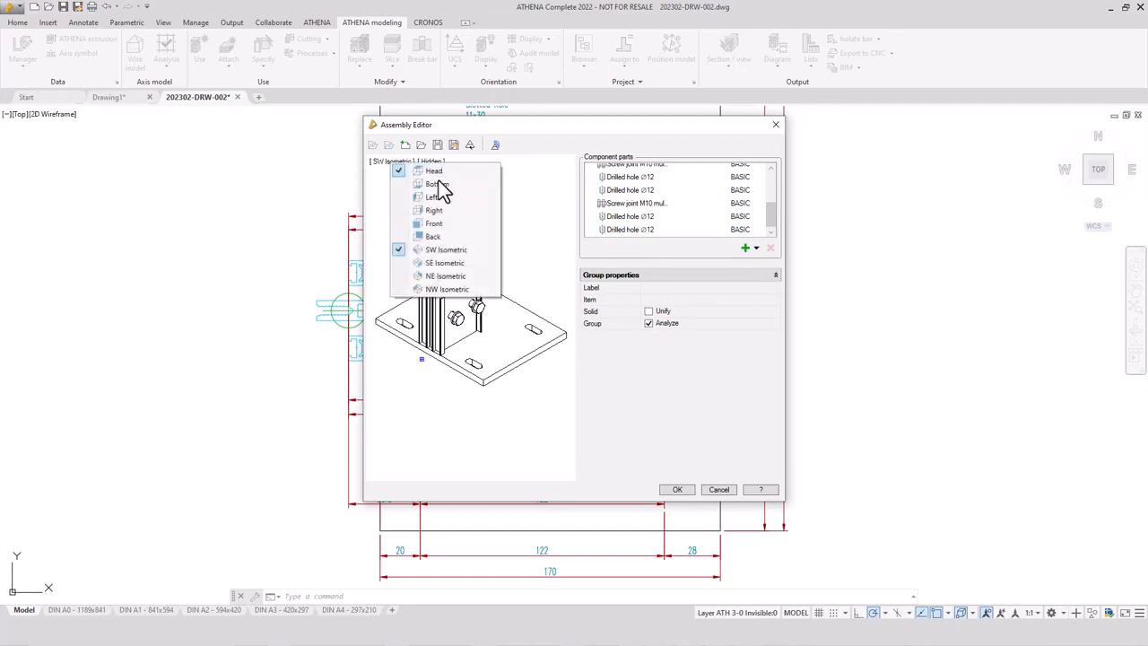
{"action": "key", "text": "Return"}
Add a screwed joint to the assembly using the favourite "VS-001 Anchor HILTI M8x75/10"
{"action": "left_click", "coordinate": [756, 249]}
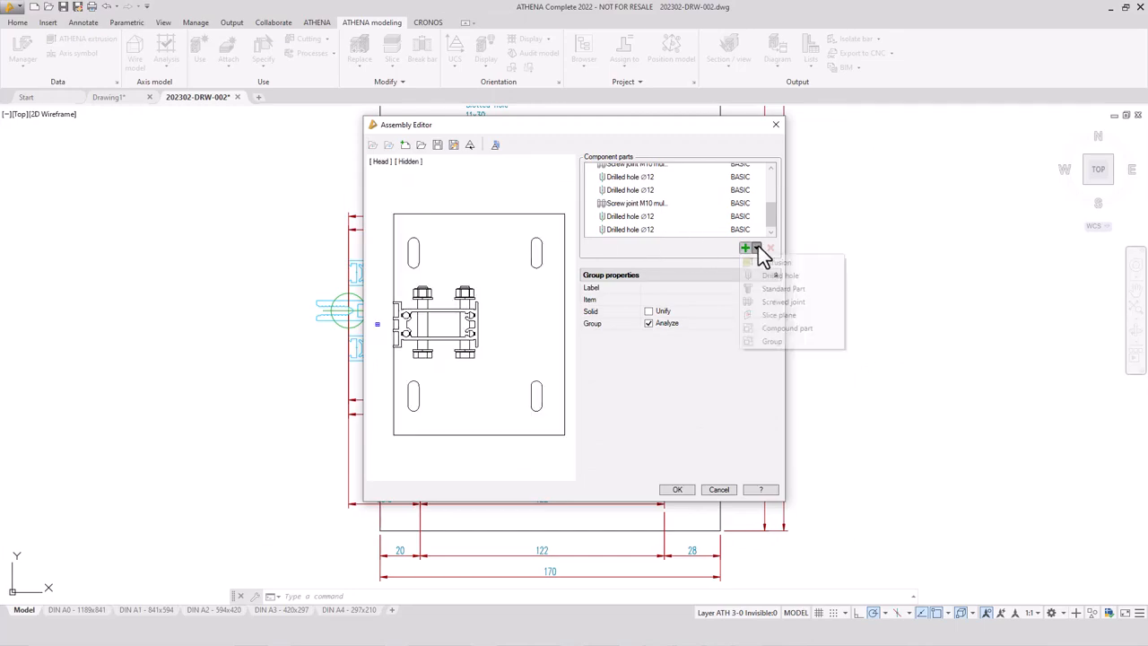
{"action": "left_click", "coordinate": [777, 302]}
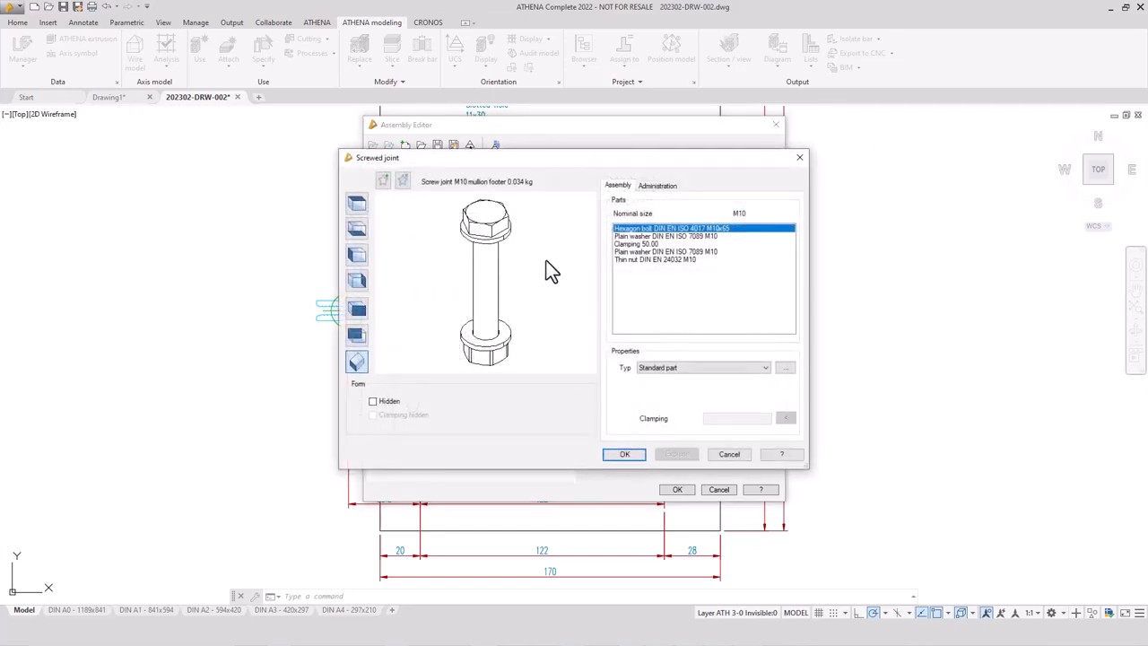
{"action": "left_click", "coordinate": [404, 182]}
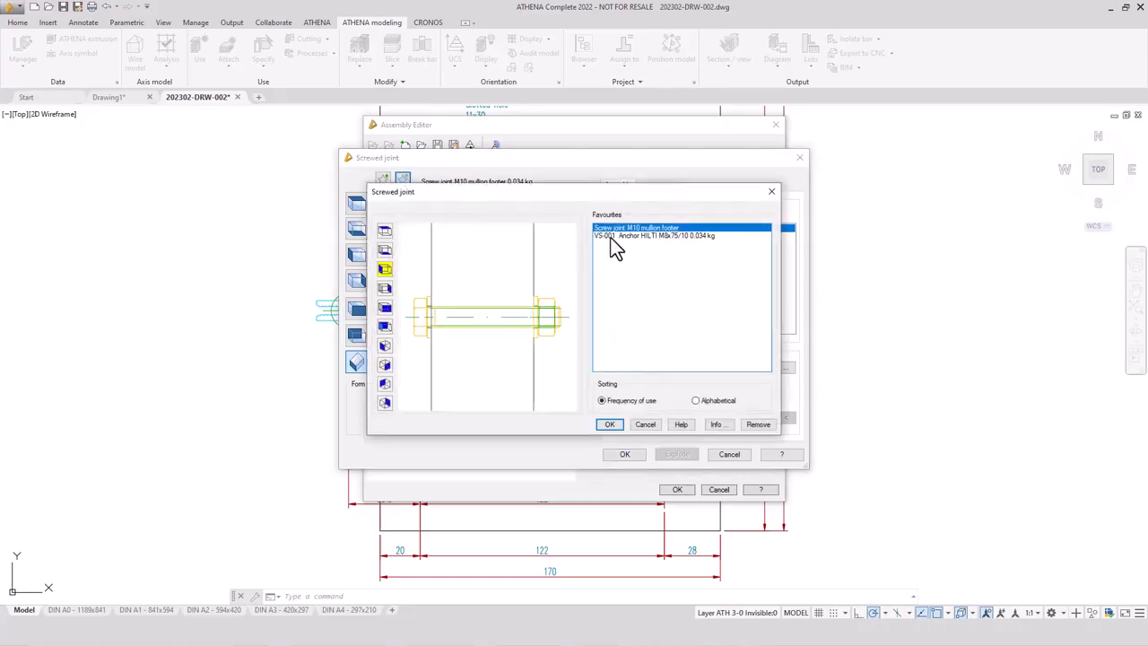
{"action": "left_click", "coordinate": [611, 236]}
{"action": "left_click", "coordinate": [611, 425]}
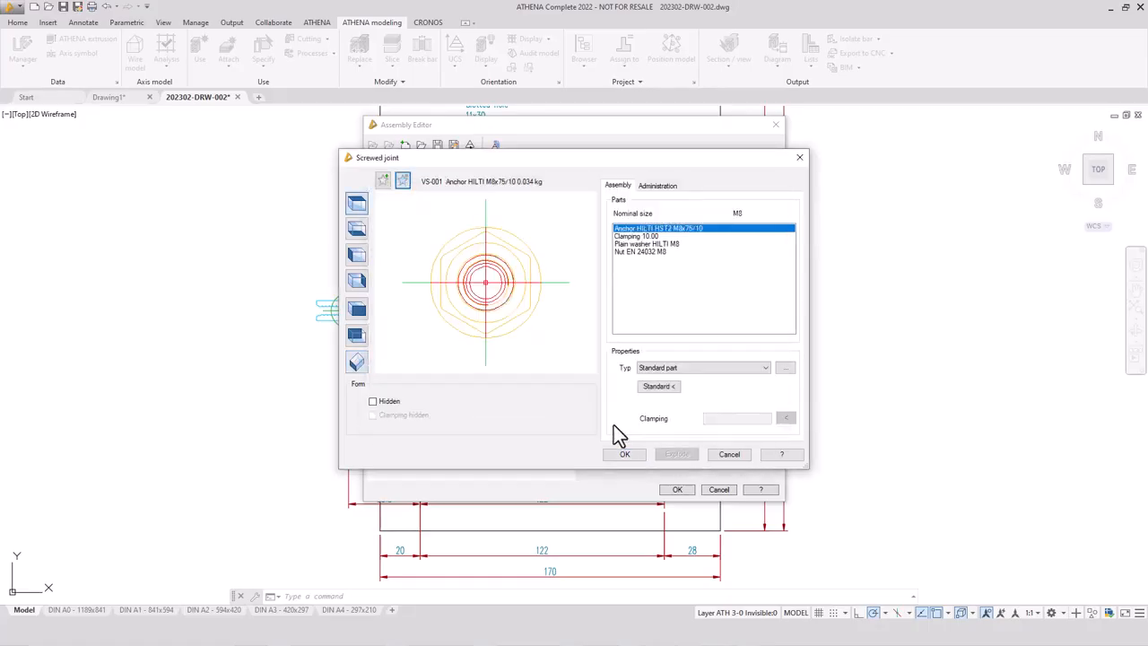
{"action": "left_click", "coordinate": [357, 362]}
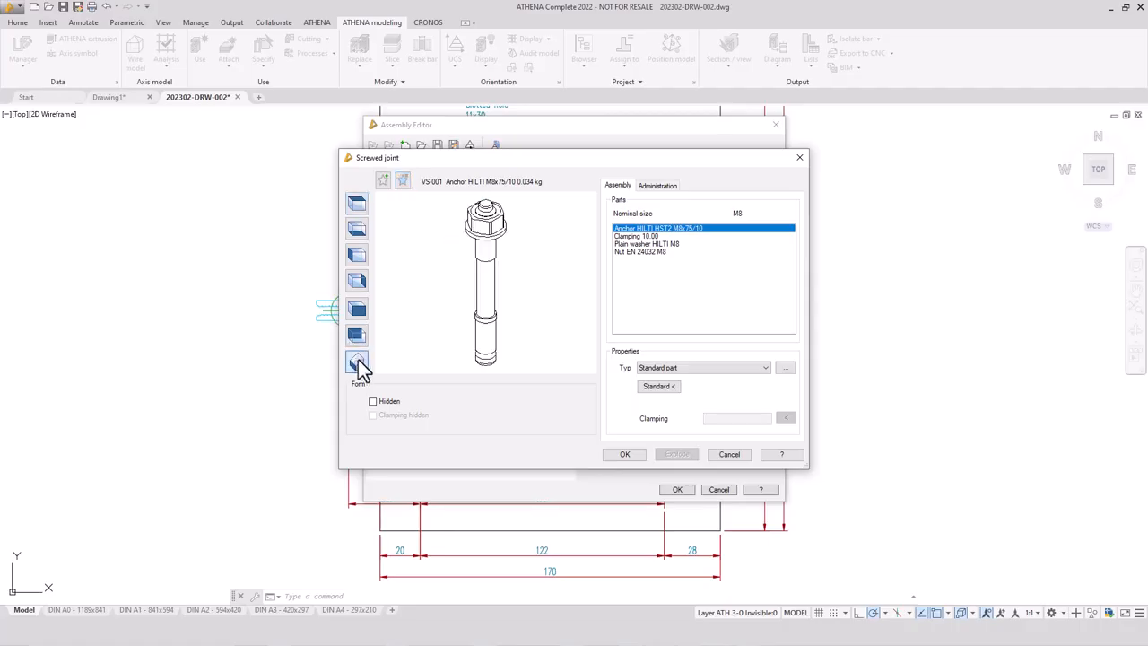
{"action": "left_click", "coordinate": [625, 455]}
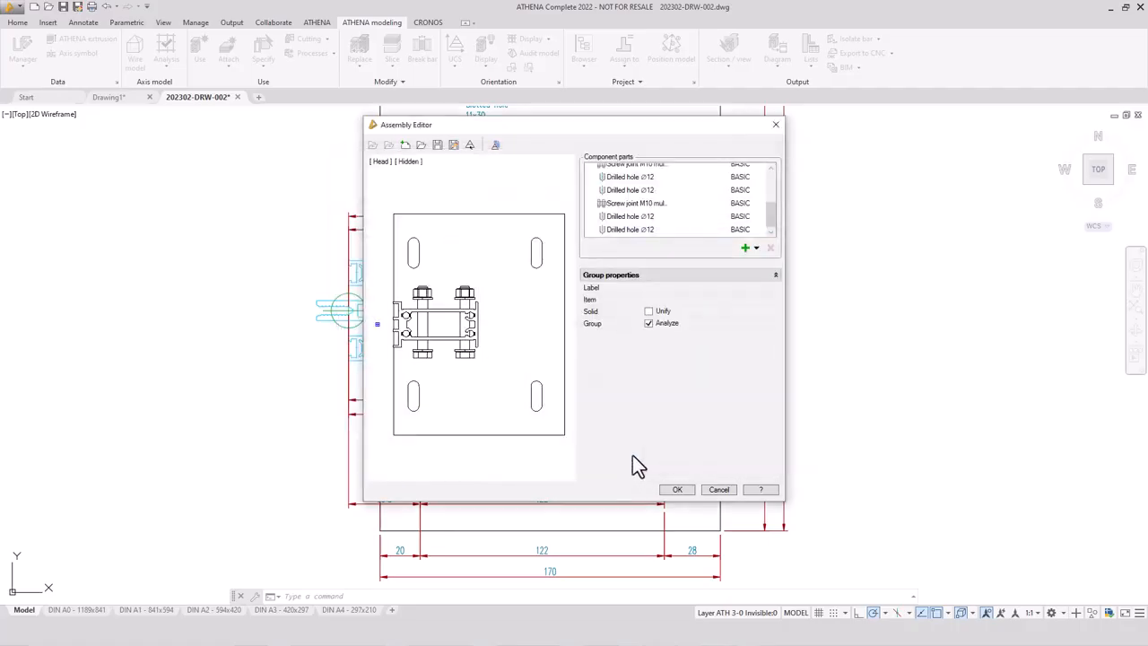
Copy the HILTI M8x75/10 anchor VS-001 three times in the component parts
{"action": "right_click", "coordinate": [638, 230]}
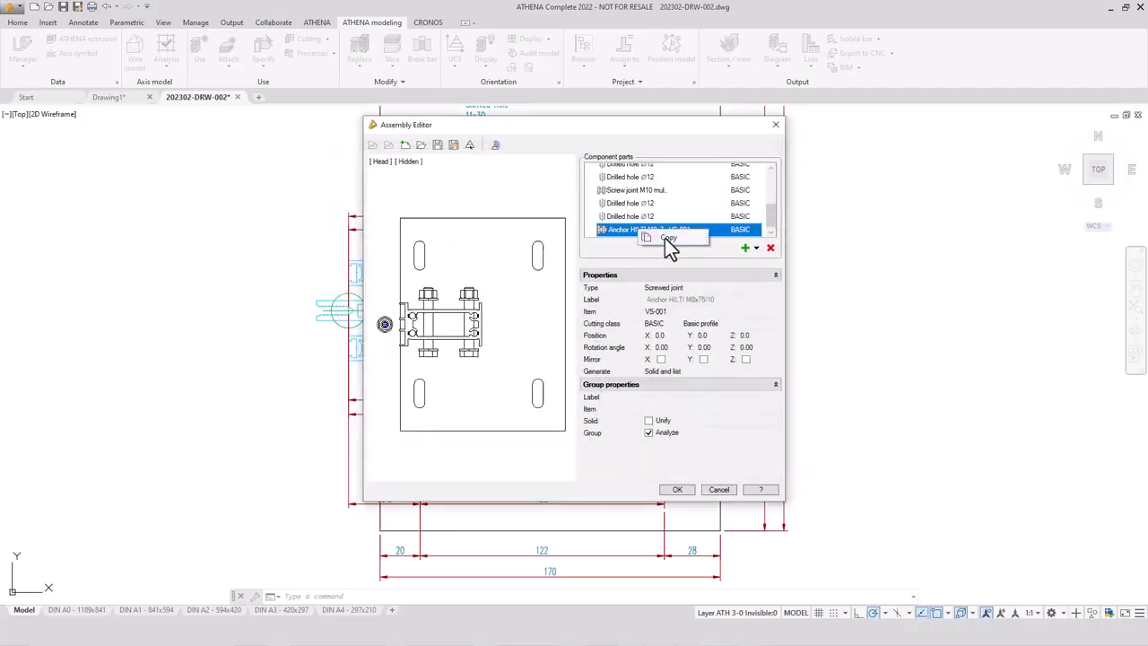
{"action": "left_click", "coordinate": [661, 239]}
{"action": "right_click", "coordinate": [659, 230]}
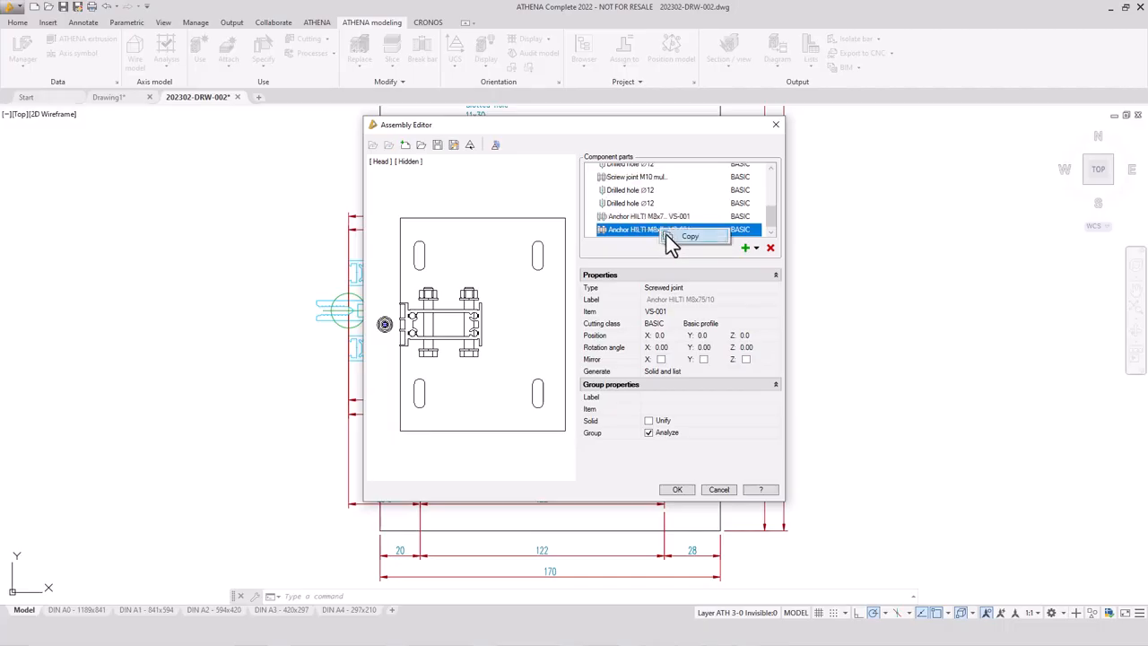
{"action": "left_click", "coordinate": [661, 235]}
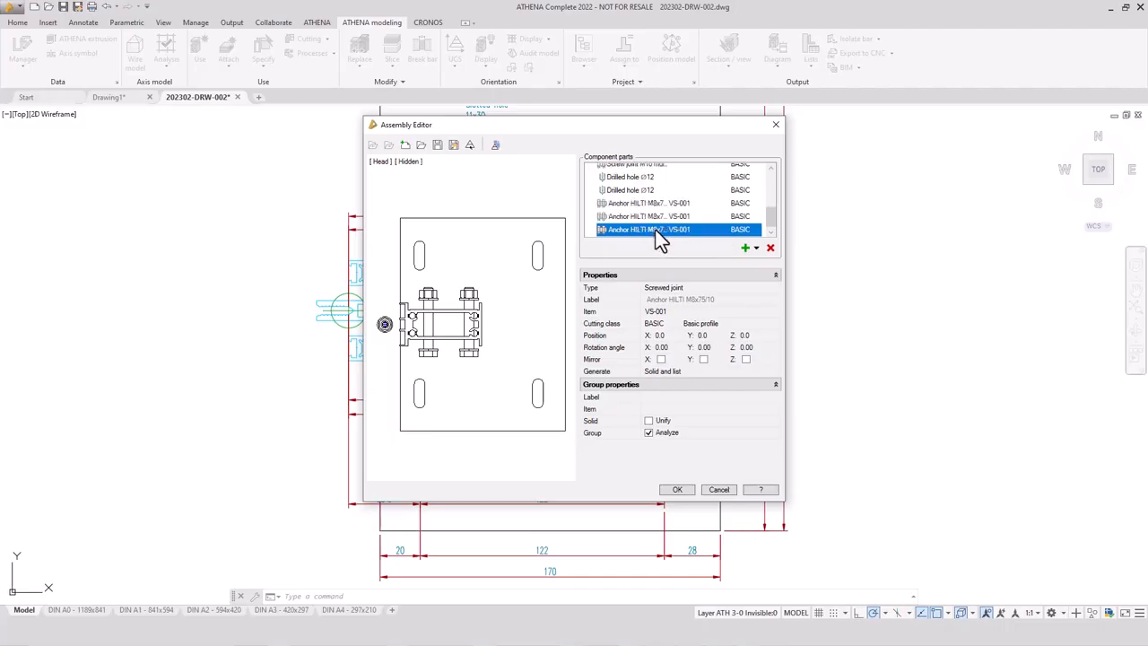
{"action": "right_click", "coordinate": [657, 230]}
{"action": "left_click", "coordinate": [665, 240]}
Move the first VS-001 anchor into the footer plate's upper-left slotted hole, at about X 35.8, Y 71.6
{"action": "left_click", "coordinate": [650, 193]}
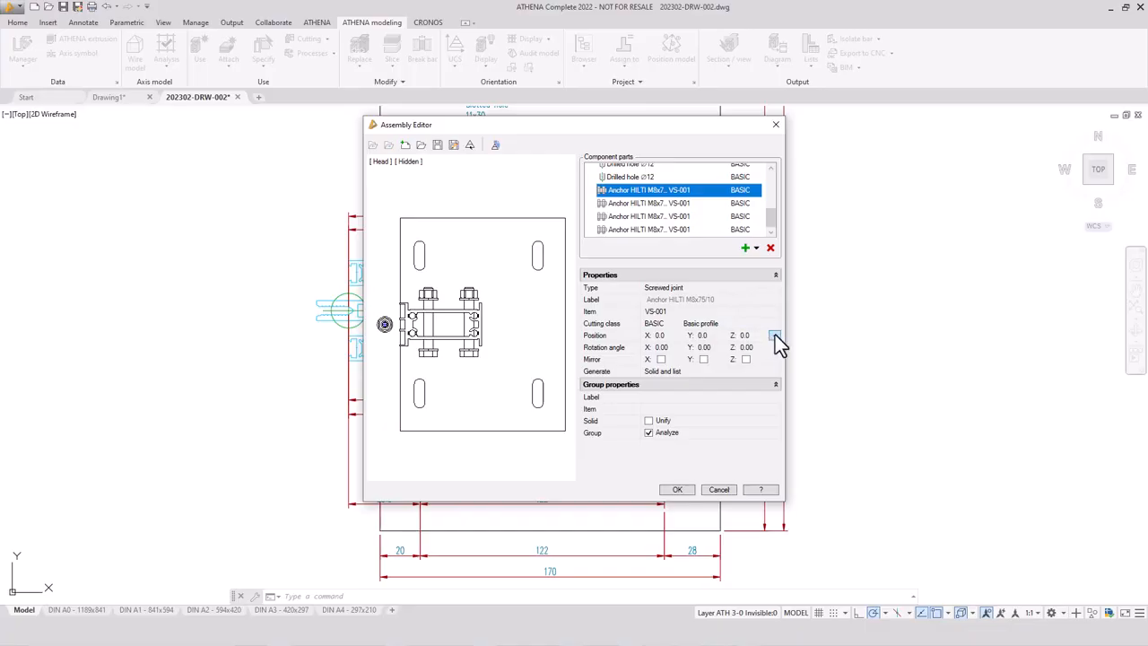
{"action": "left_click", "coordinate": [775, 336]}
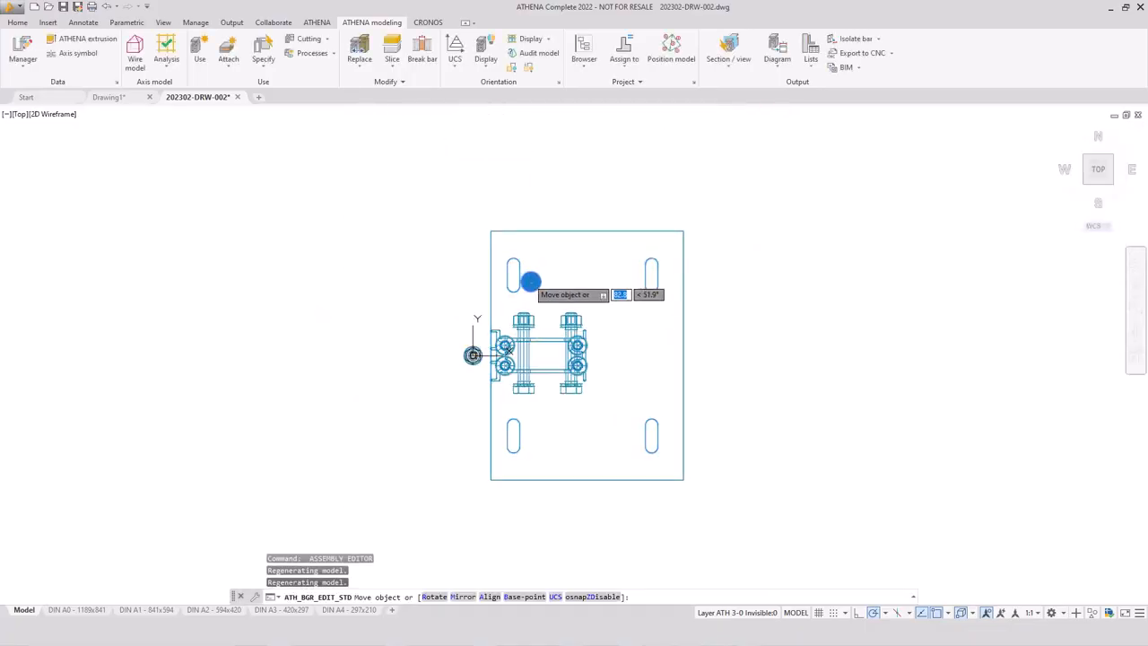
{"action": "scroll", "coordinate": [527, 278], "scroll_direction": "up", "scroll_amount": 8}
{"action": "scroll", "coordinate": [526, 277], "scroll_direction": "down", "scroll_amount": 4}
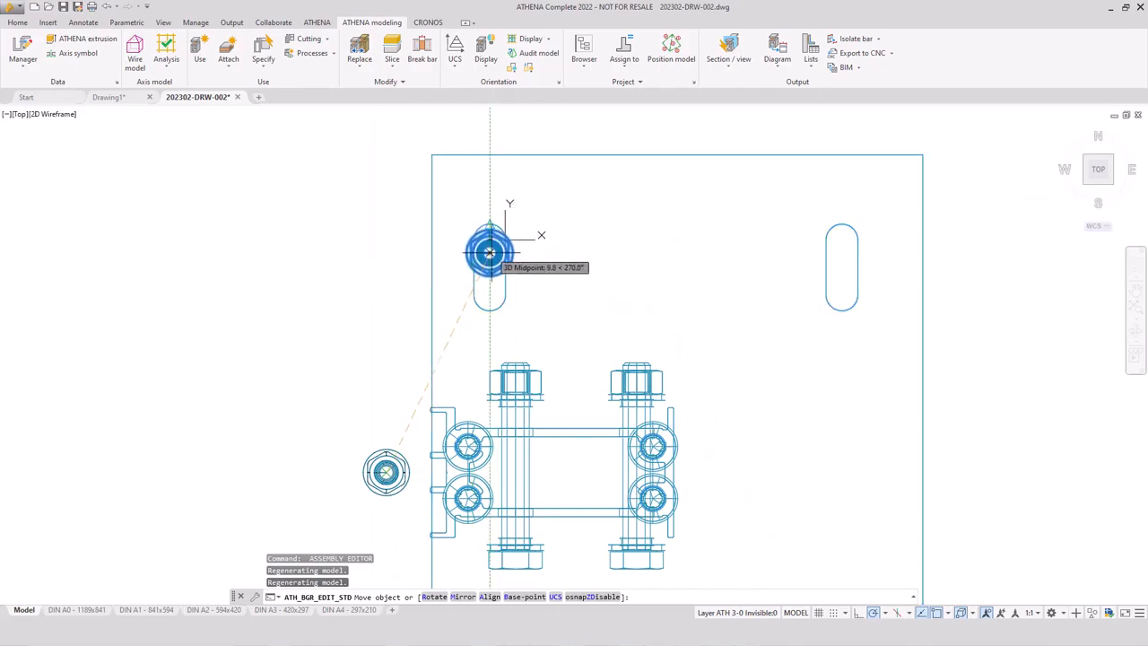
{"action": "left_click", "coordinate": [489, 264]}
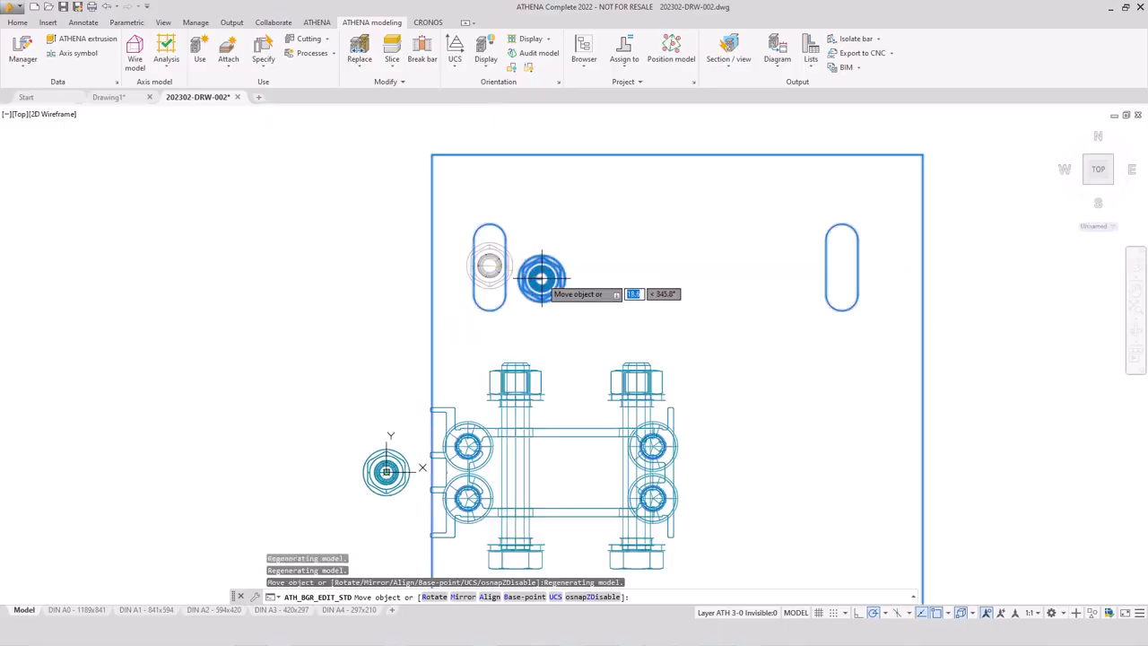
{"action": "key", "text": "Return"}
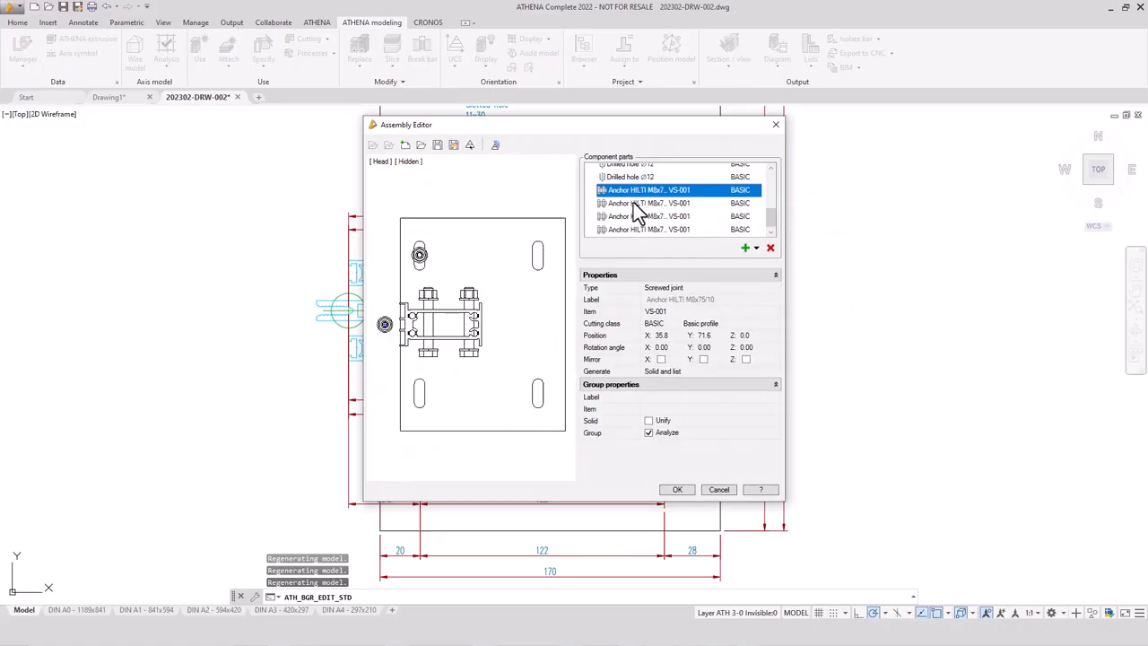
Move the second VS-001 anchor to the centre of the plate's upper-right slotted hole, at X 157.8, Y 71.0
{"action": "left_click", "coordinate": [634, 203]}
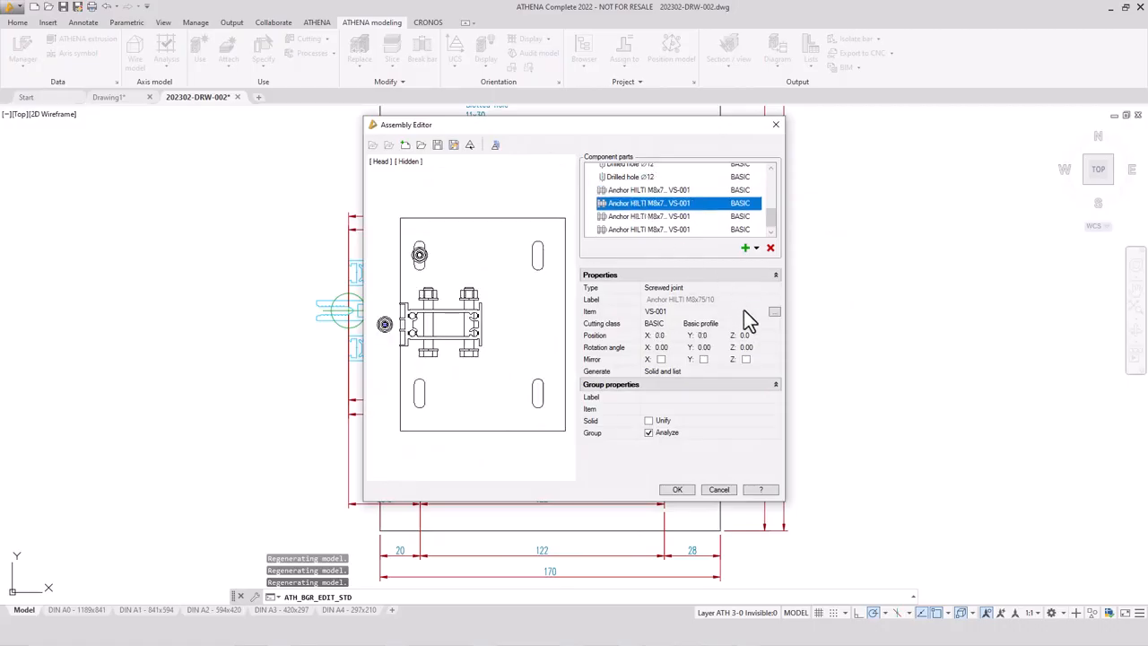
{"action": "left_click", "coordinate": [774, 334]}
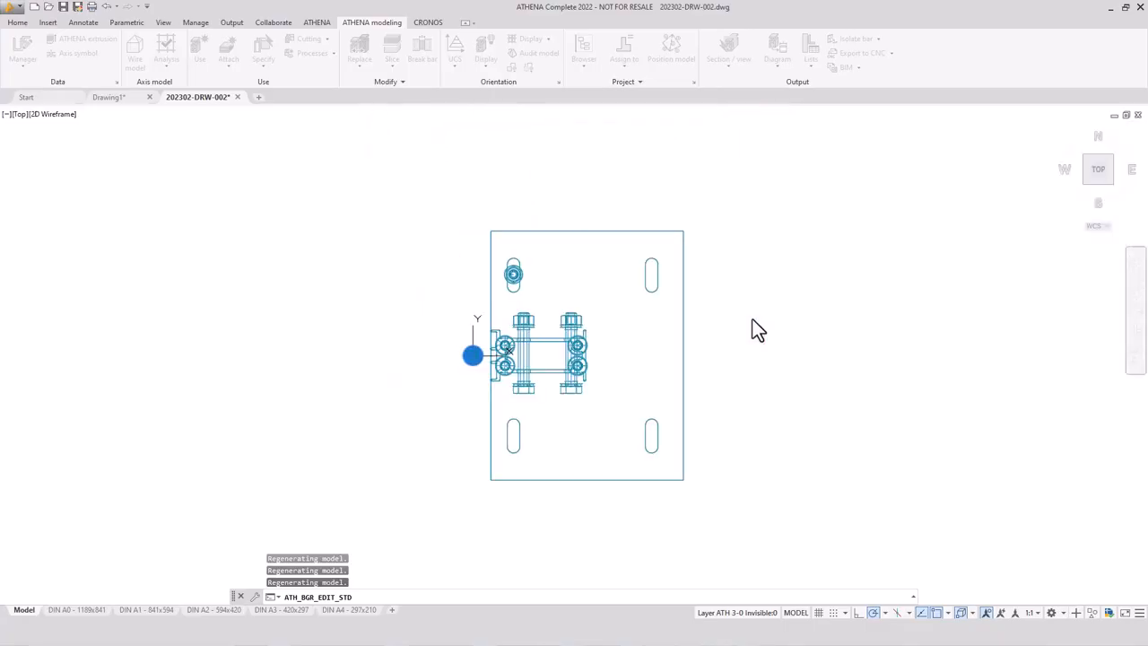
{"action": "scroll", "coordinate": [662, 269], "scroll_direction": "up", "scroll_amount": 6}
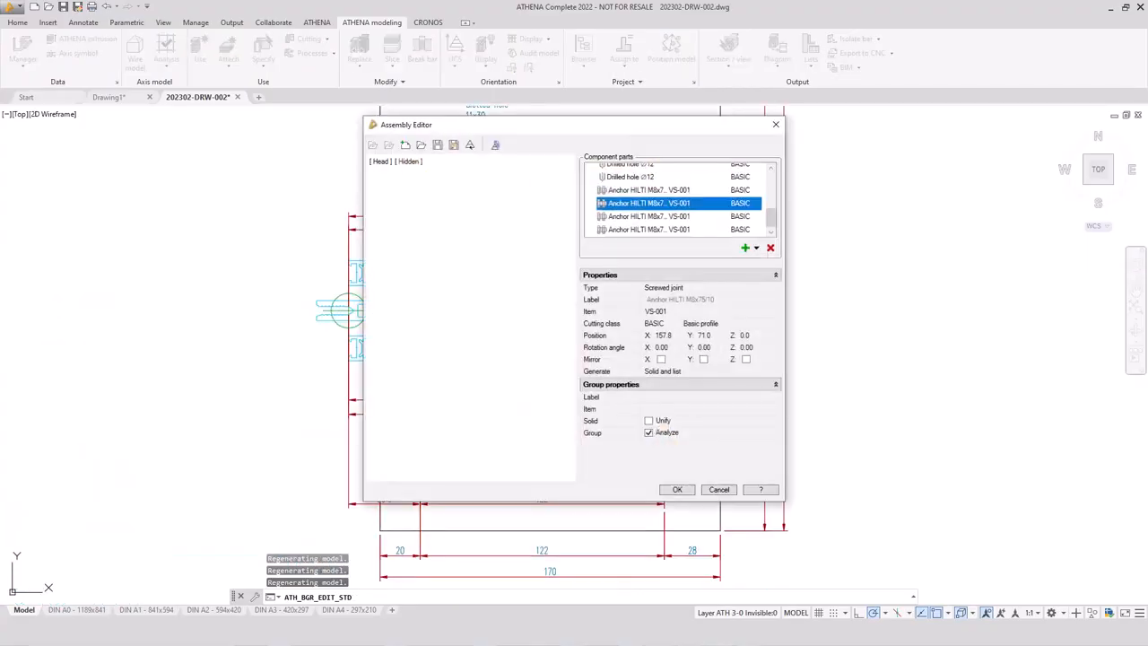
Move the third VS-001 anchor to the centre of the plate's lower-left slotted hole, at X 35.8, Y -71.0
{"action": "left_click", "coordinate": [619, 217]}
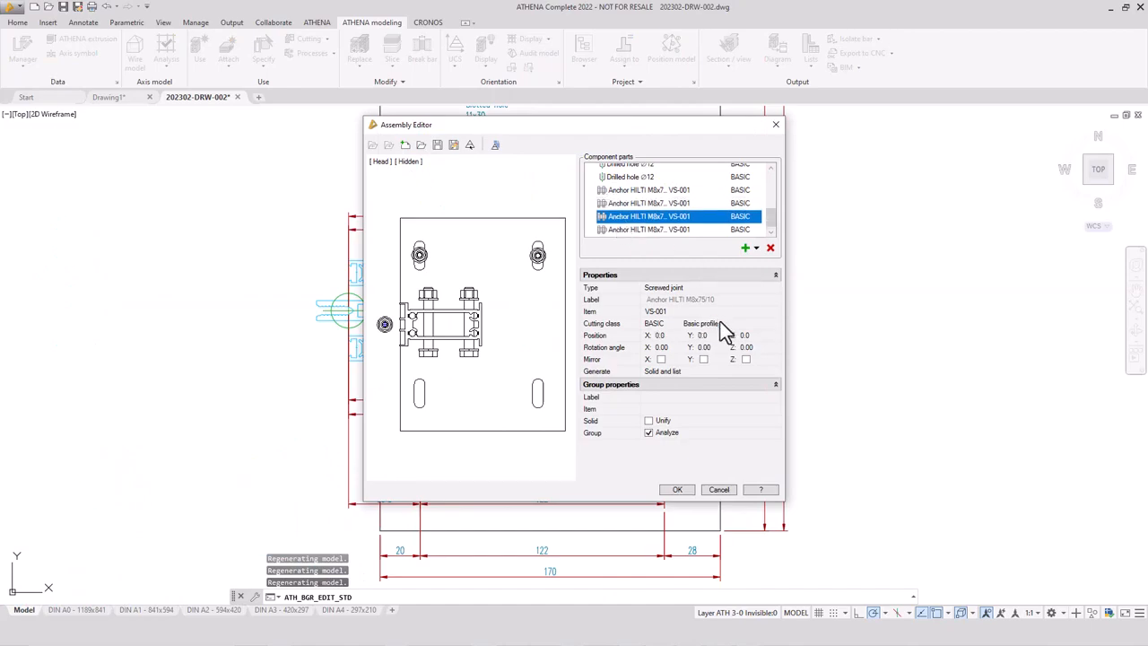
{"action": "left_click", "coordinate": [775, 335]}
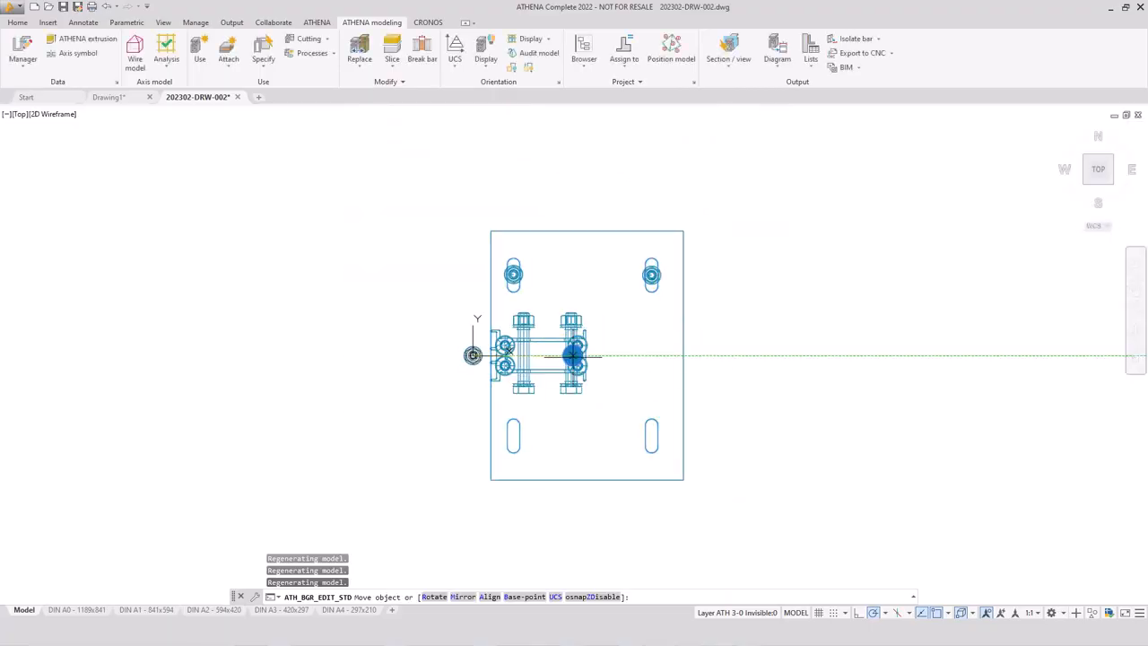
{"action": "scroll", "coordinate": [507, 441], "scroll_direction": "up", "scroll_amount": 10}
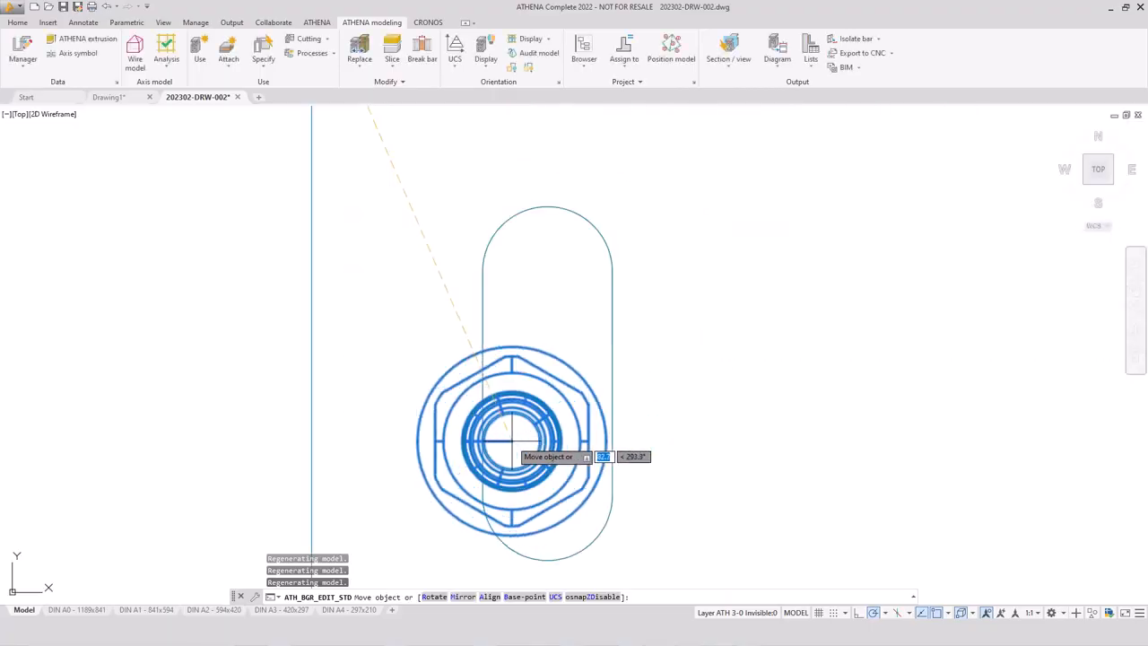
{"action": "scroll", "coordinate": [512, 423], "scroll_direction": "down", "scroll_amount": 2}
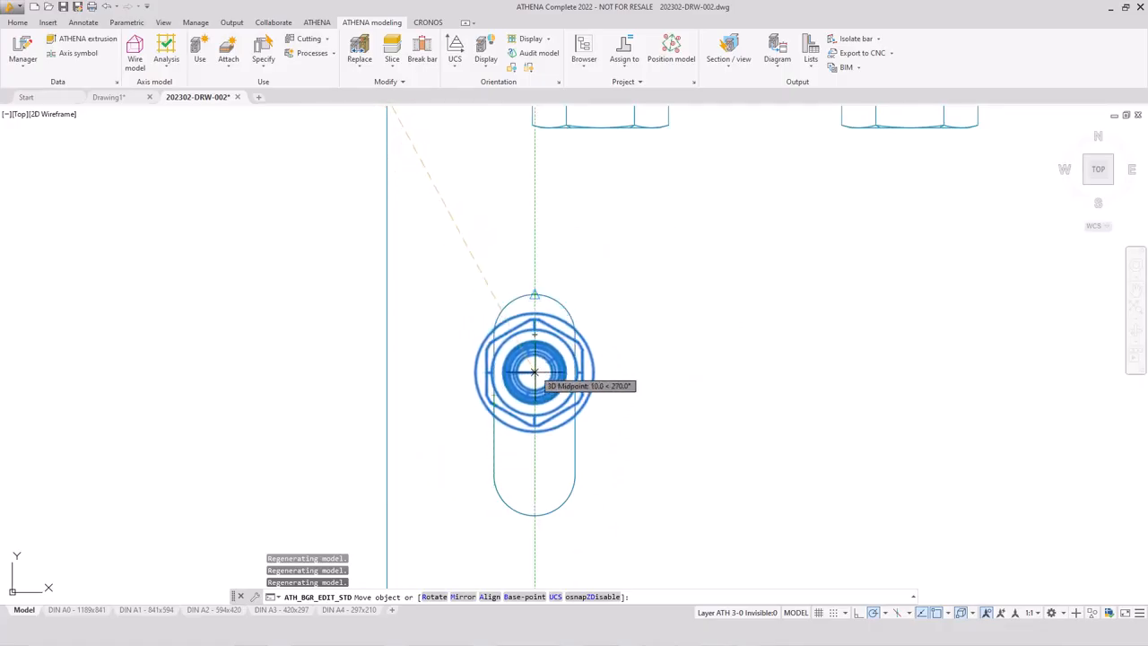
{"action": "left_click", "coordinate": [535, 403]}
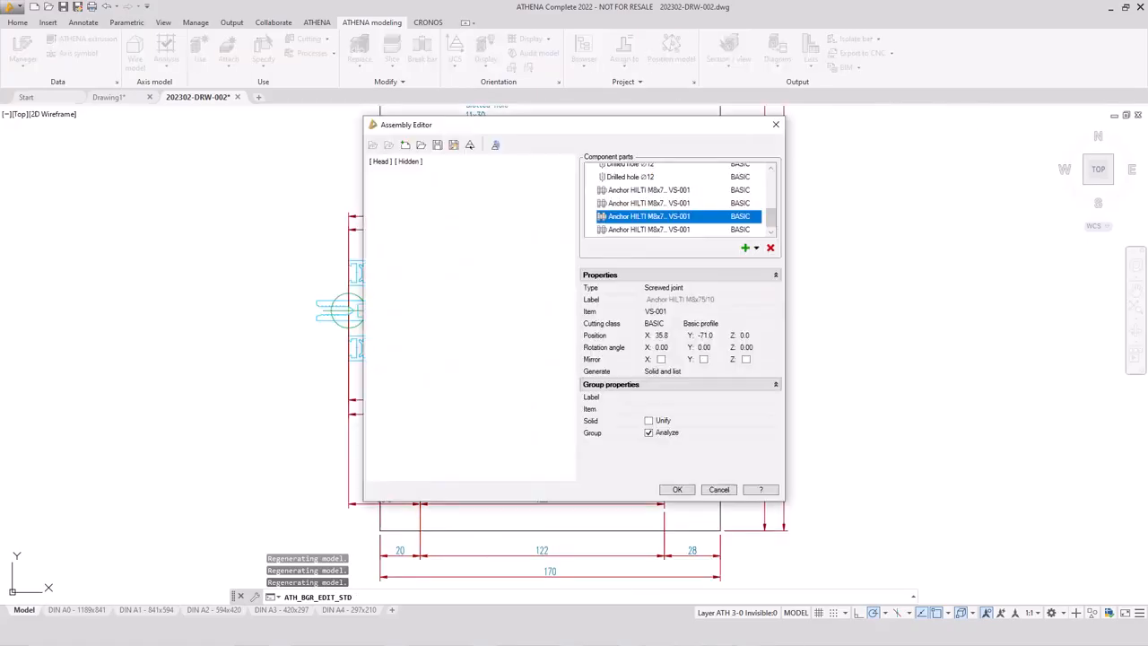
Move the fourth VS-001 anchor to the lower-right slotted hole's centre, at X 157.8, Y -71.0, and show the preview in SW Isometric
{"action": "left_click", "coordinate": [626, 228]}
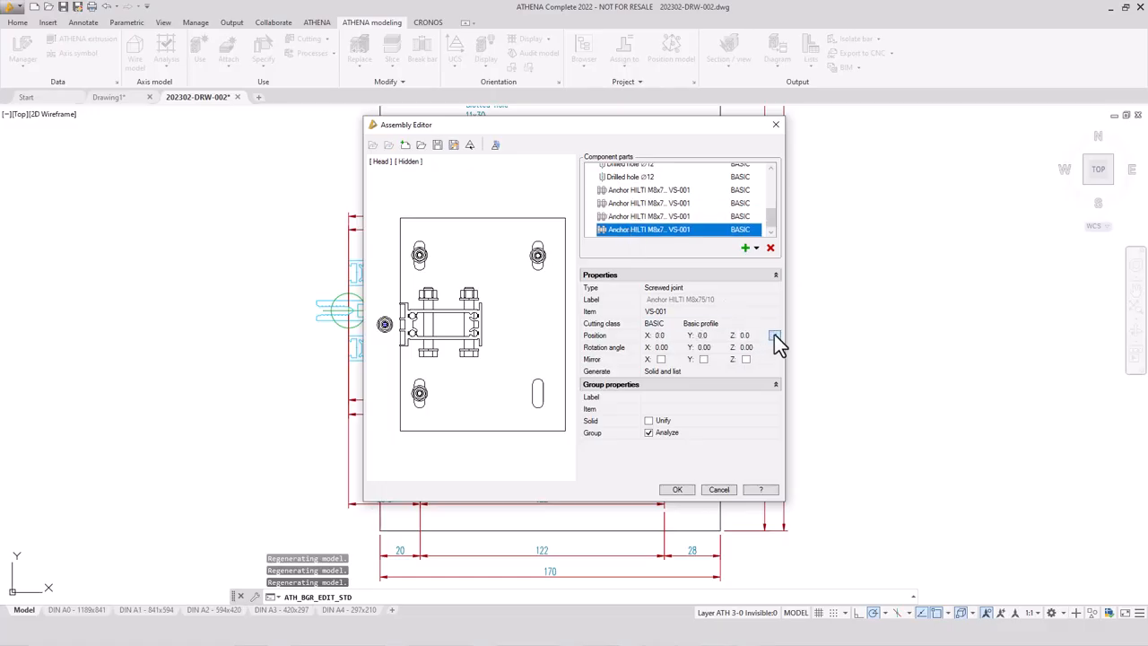
{"action": "left_click", "coordinate": [774, 335]}
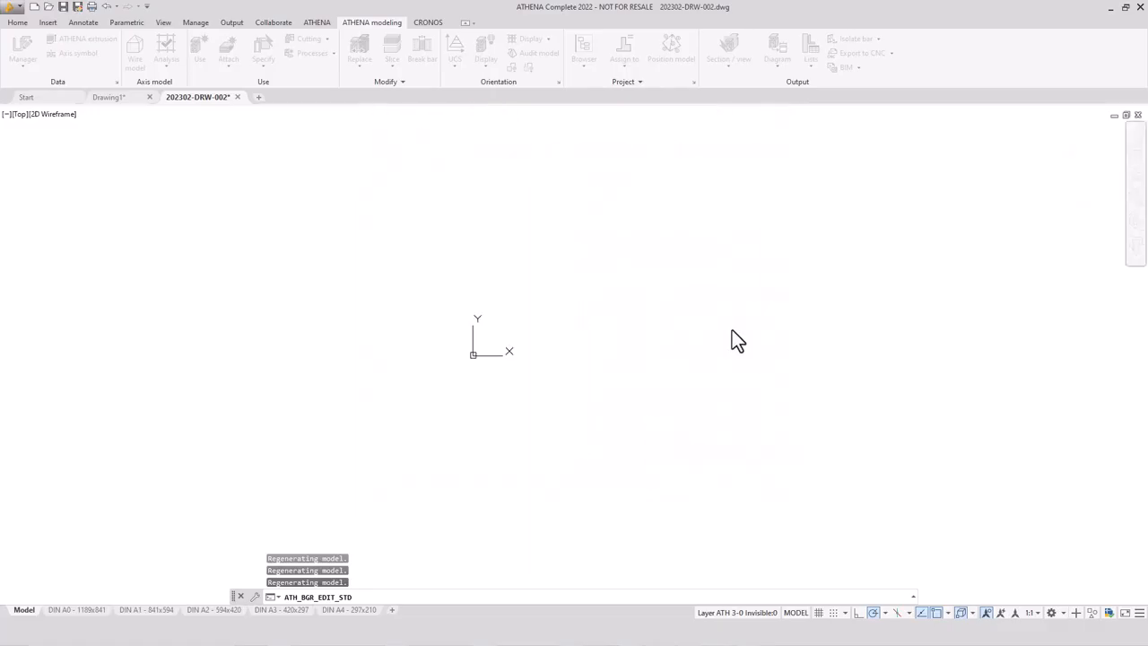
{"action": "scroll", "coordinate": [644, 447], "scroll_direction": "up", "scroll_amount": 8}
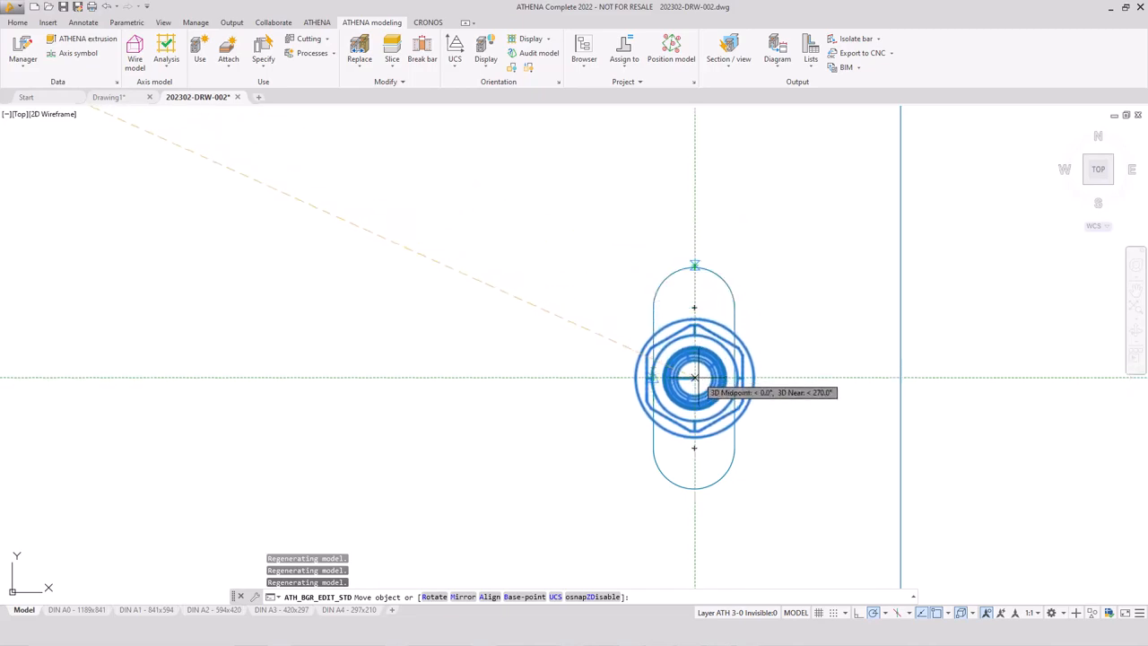
{"action": "left_click", "coordinate": [696, 378]}
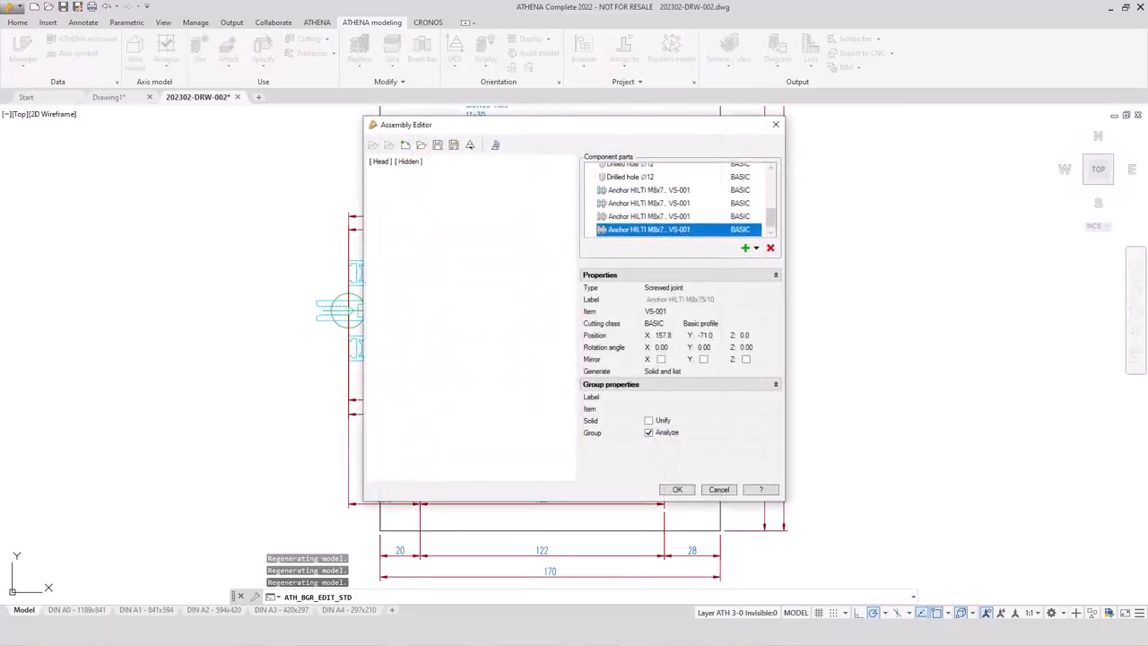
{"action": "left_click", "coordinate": [382, 163]}
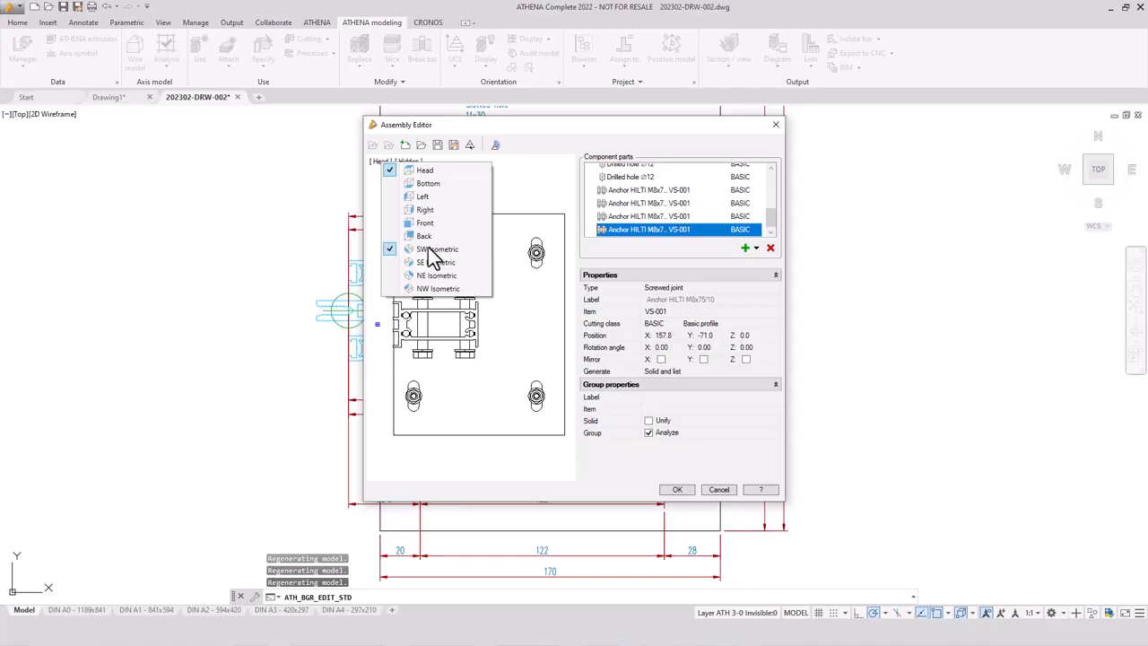
{"action": "left_click", "coordinate": [436, 249]}
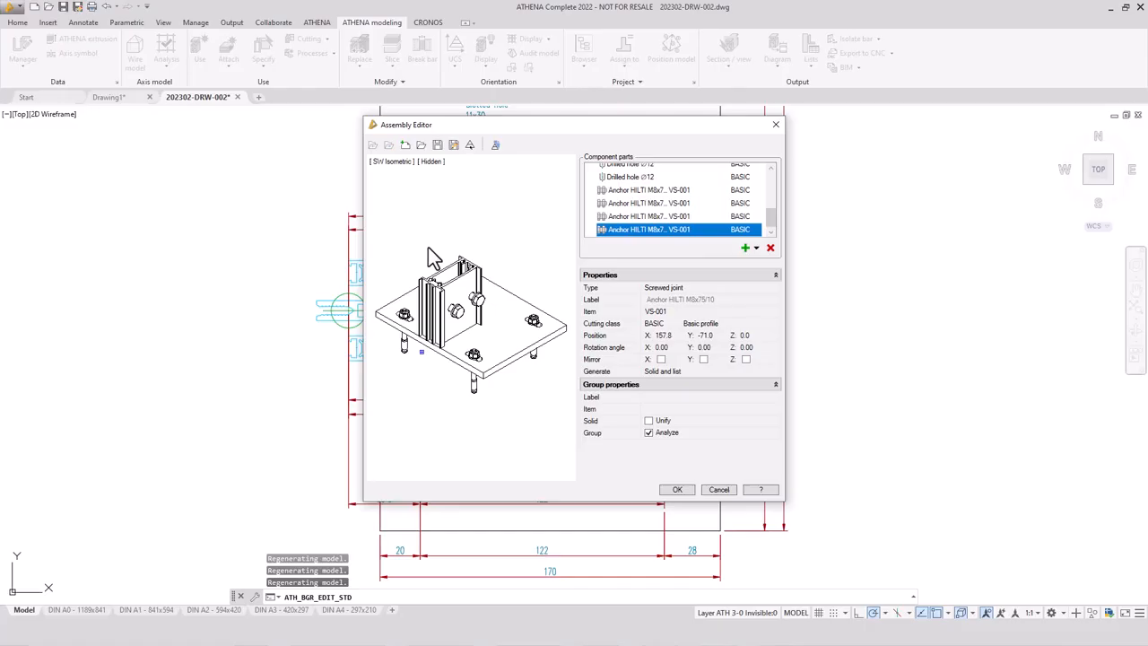
Start saving the assembly under a new name in the "Assemblie mullion footer" folder, naming it MF-01
{"action": "left_click", "coordinate": [454, 148]}
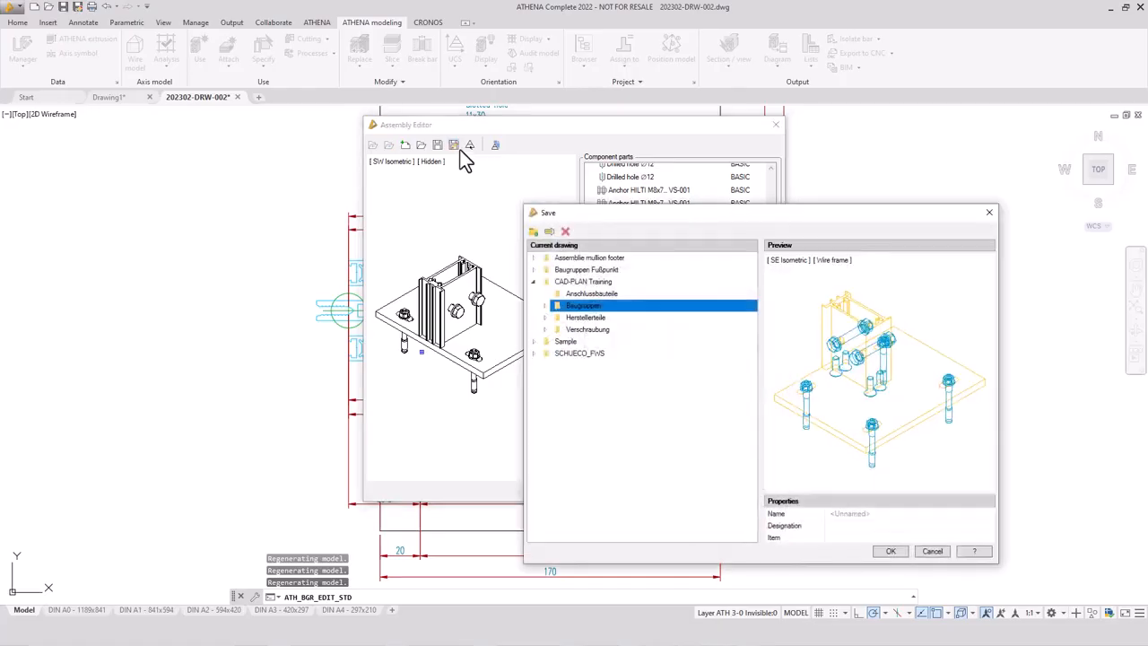
{"action": "left_click", "coordinate": [534, 258]}
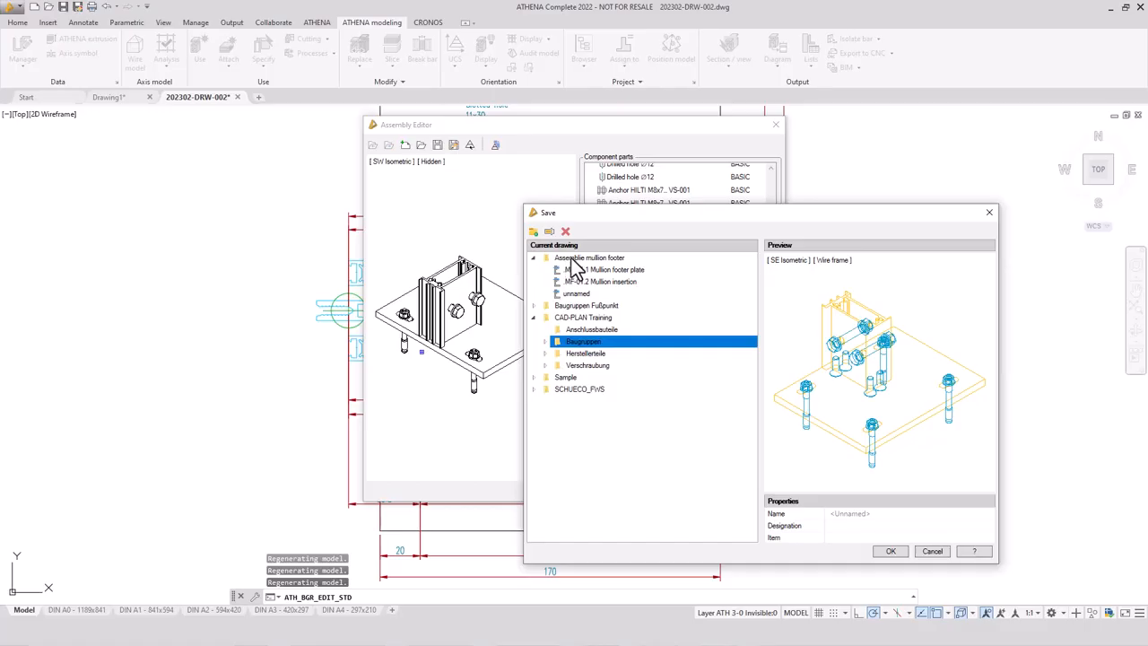
{"action": "left_click", "coordinate": [571, 259]}
{"action": "left_click", "coordinate": [870, 514]}
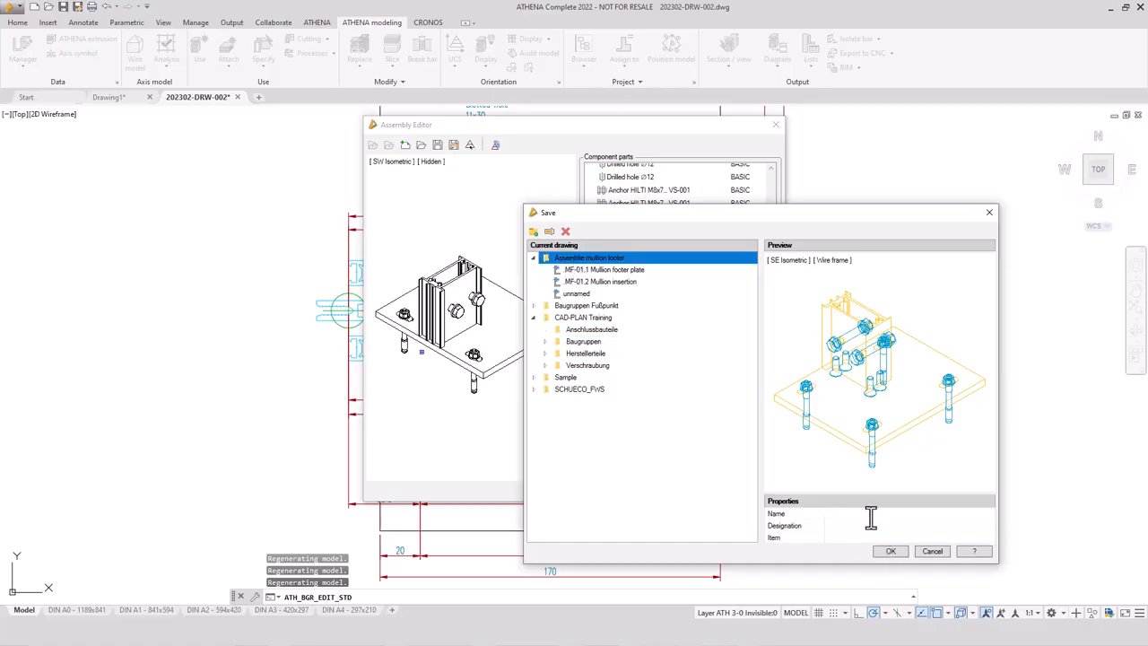
{"action": "type", "text": "MF-01"}
Give the MF-01 assembly the designation "Footer plate/bracket compl." and item MF-01, save it and close the Assembly Editor
{"action": "left_click", "coordinate": [857, 527]}
{"action": "type", "text": "Footer"}
{"action": "type", "text": " plate/bracket"}
{"action": "type", "text": " con"}
{"action": "left_click", "coordinate": [858, 535]}
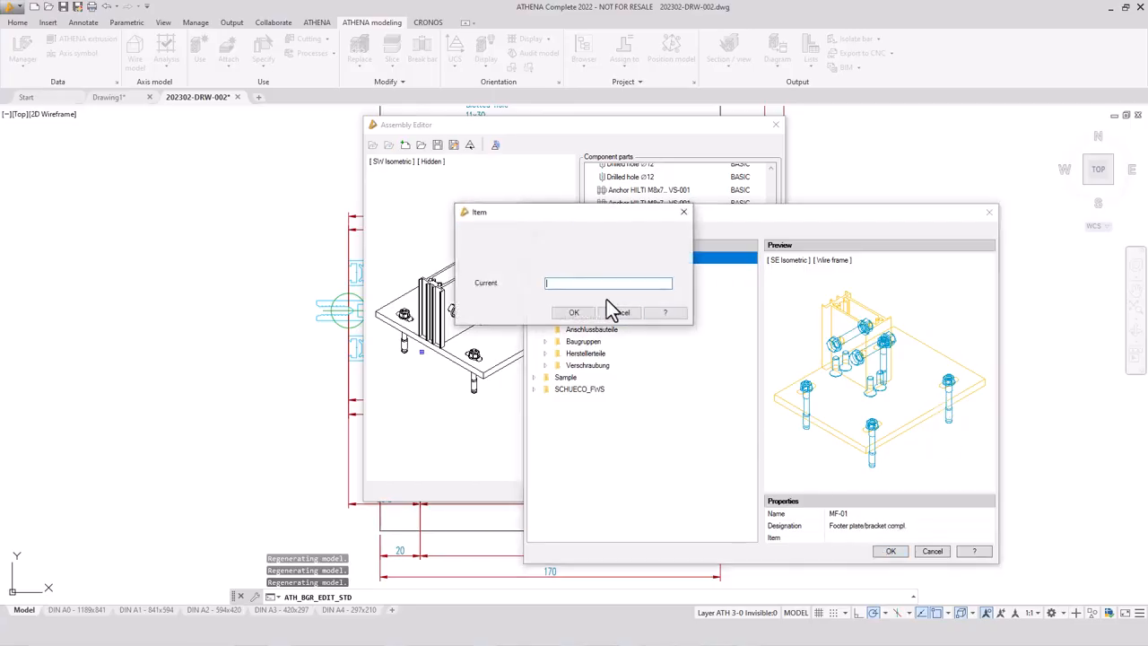
{"action": "type", "text": "MF-01"}
{"action": "left_click", "coordinate": [574, 312]}
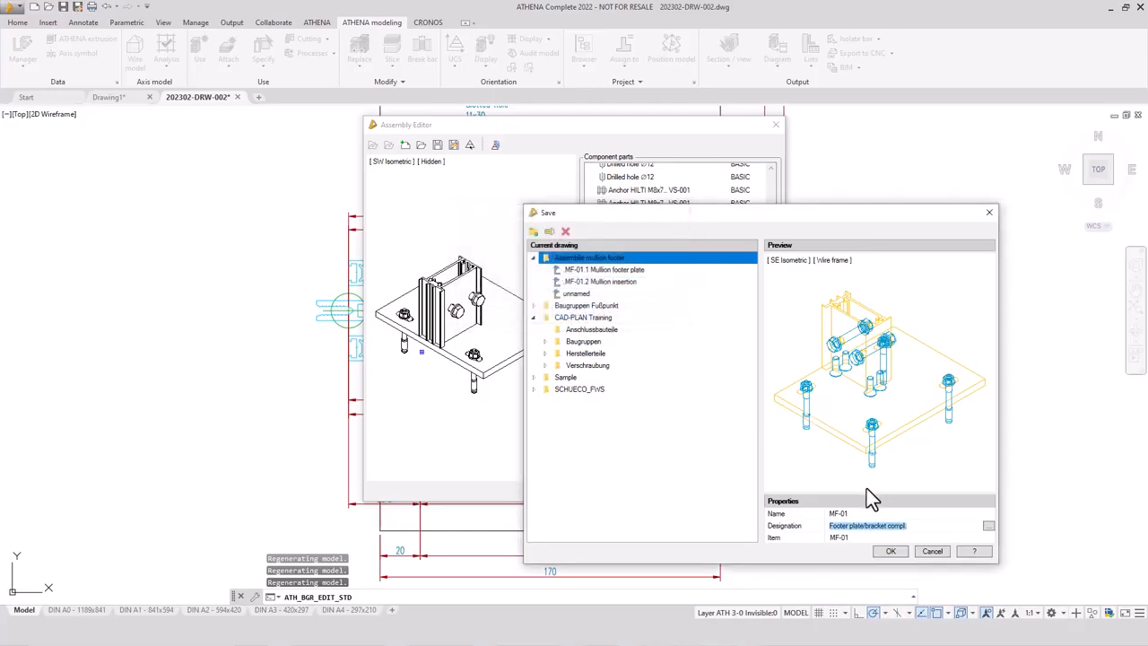
{"action": "left_click", "coordinate": [891, 552]}
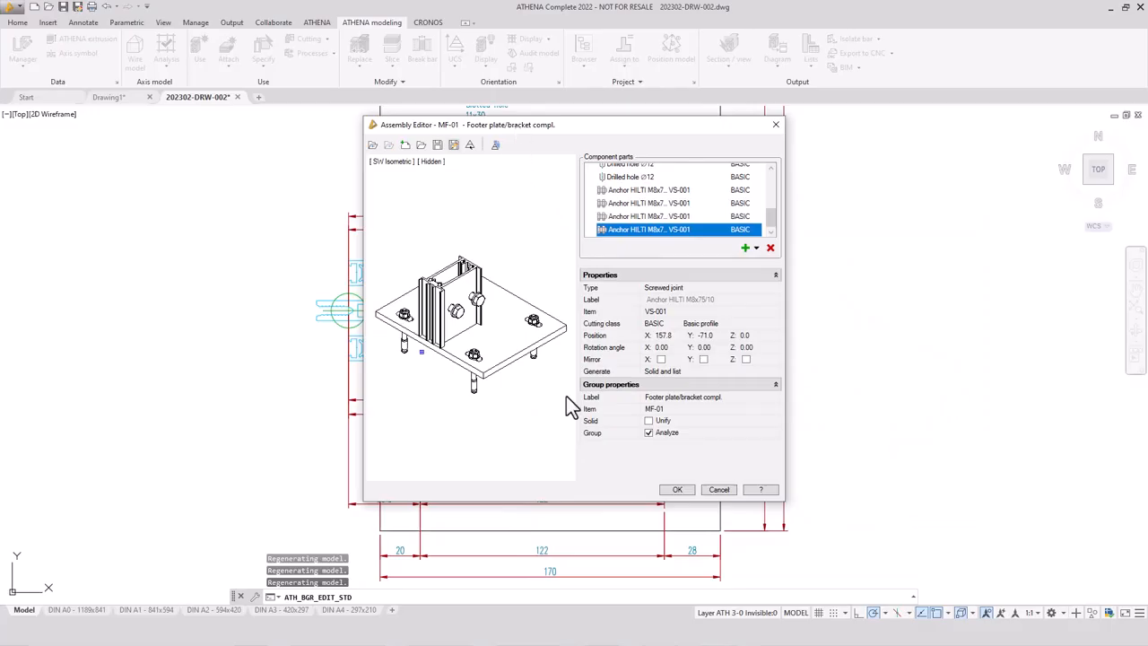
{"action": "left_click", "coordinate": [678, 490]}
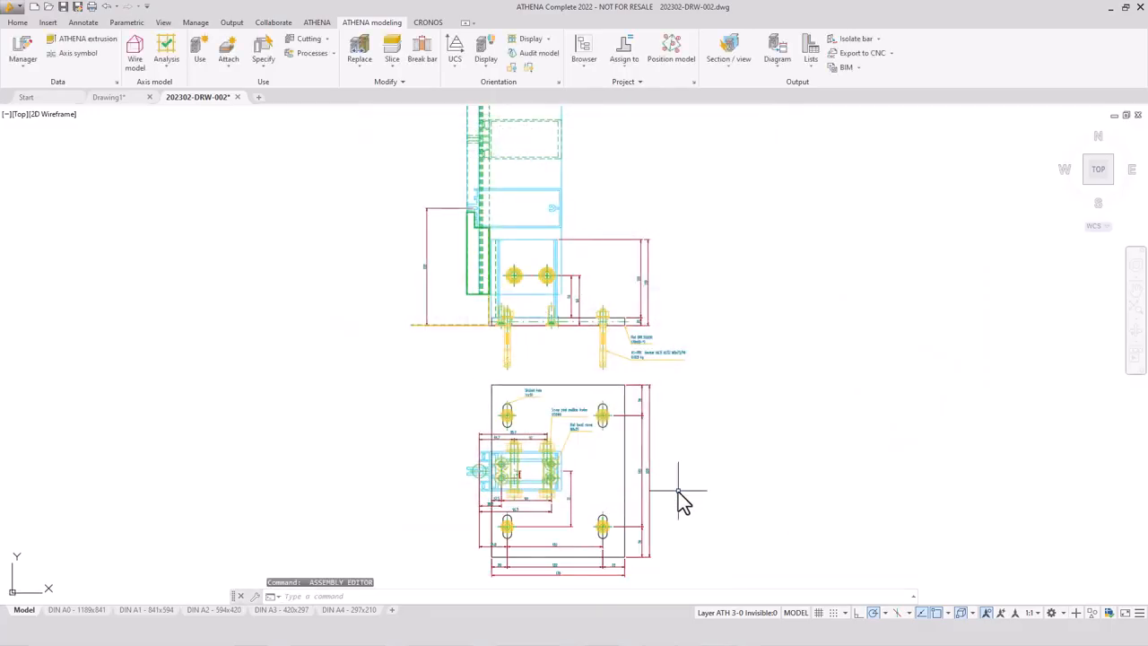
Draw vertical auxiliary lines through the lower-left and lower-right corners of the green notch outline in the section view
{"action": "scroll", "coordinate": [518, 331], "scroll_direction": "up", "scroll_amount": 4}
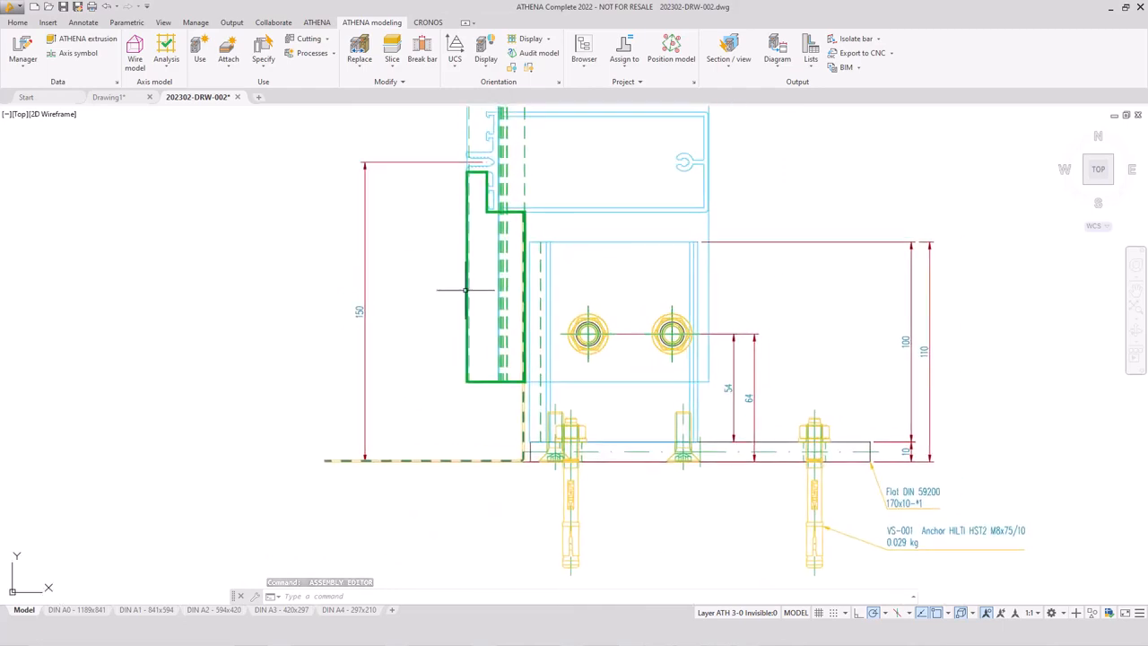
{"action": "left_click", "coordinate": [316, 22]}
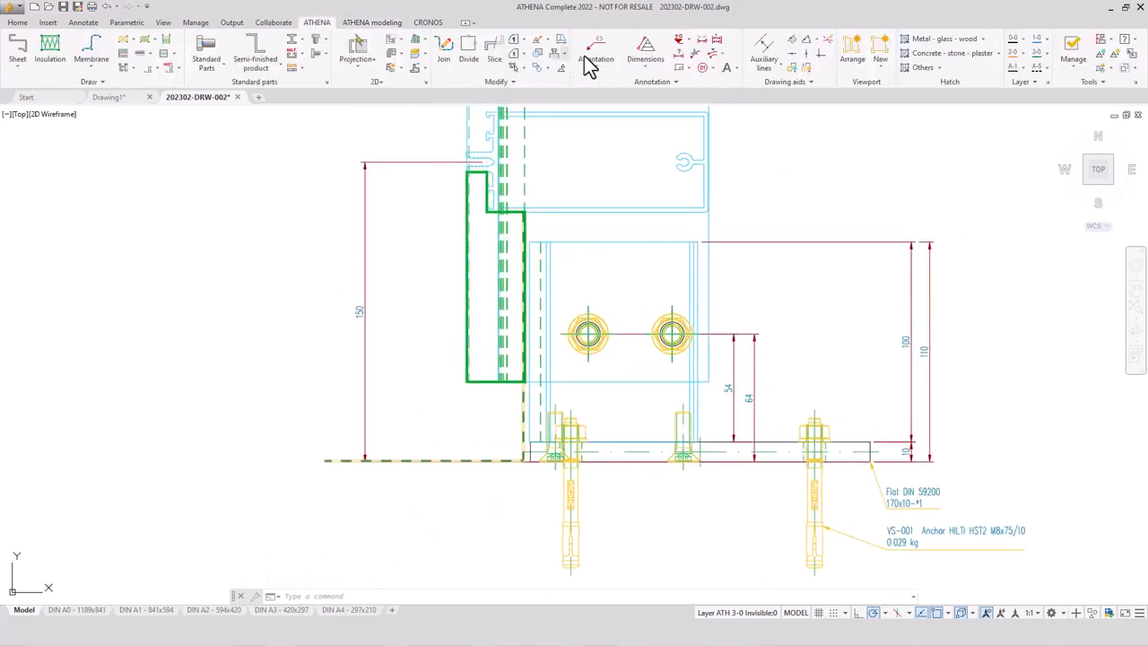
{"action": "left_click", "coordinate": [807, 53]}
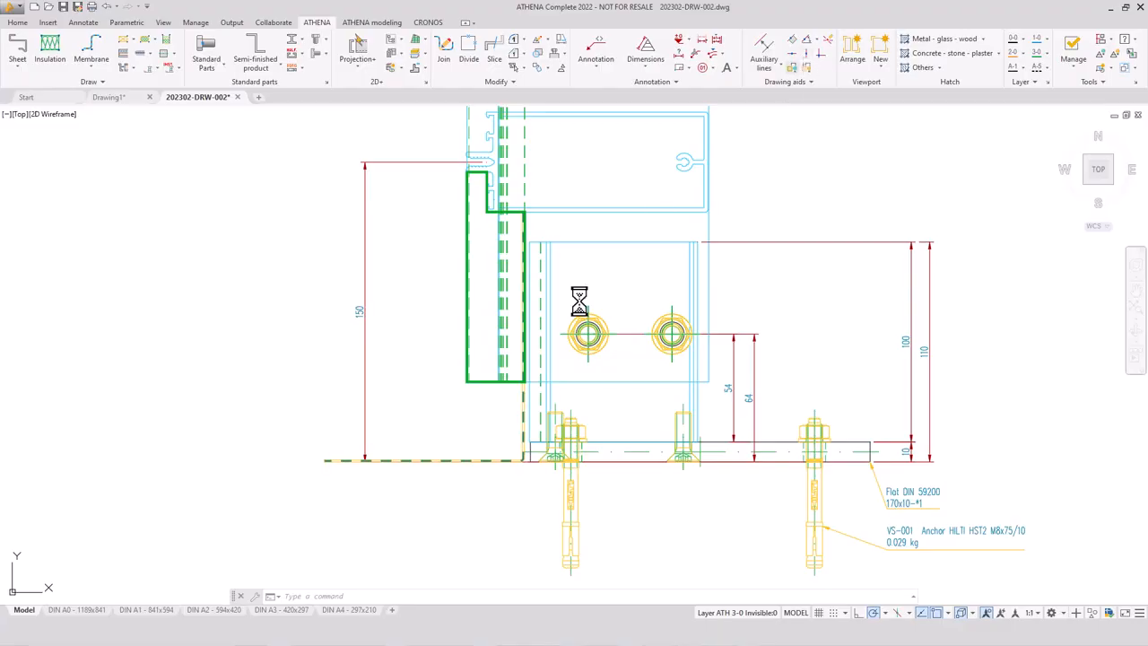
{"action": "left_click", "coordinate": [467, 381]}
{"action": "key", "text": "Return"}
{"action": "scroll", "coordinate": [508, 396], "scroll_direction": "up", "scroll_amount": 6}
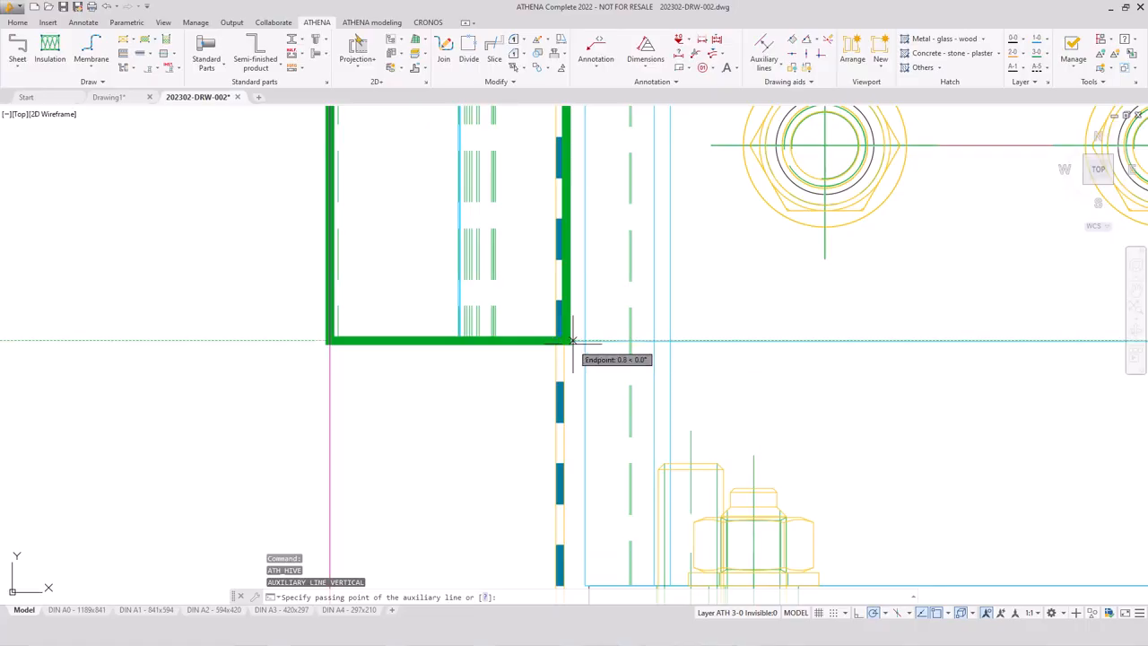
{"action": "left_click", "coordinate": [571, 342]}
{"action": "scroll", "coordinate": [487, 281], "scroll_direction": "down", "scroll_amount": 6}
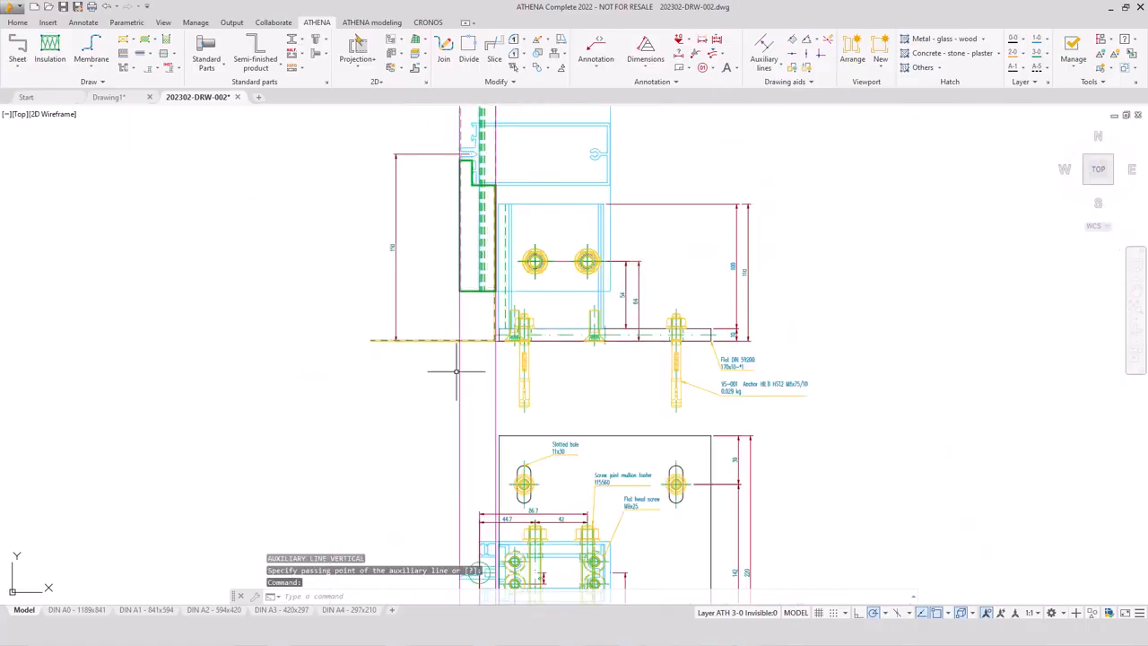
Draw a horizontal auxiliary line through the mullion profile's centre axis in the plan view
{"action": "middle_click_drag", "start_coordinate": [464, 382], "coordinate": [456, 280]}
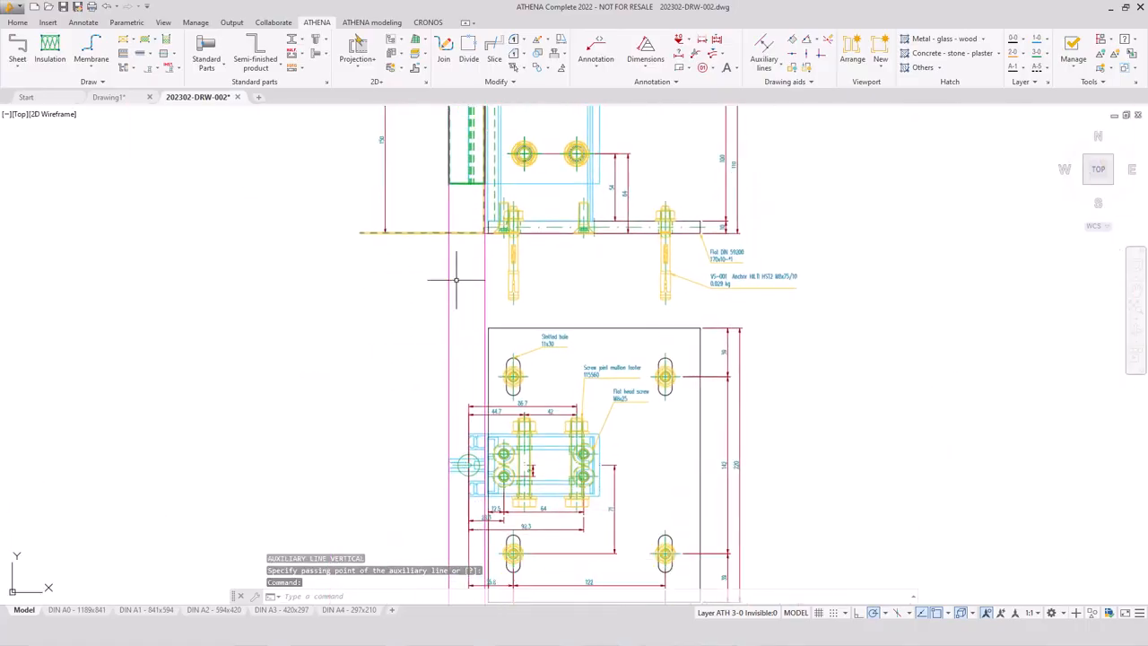
{"action": "left_click", "coordinate": [803, 56]}
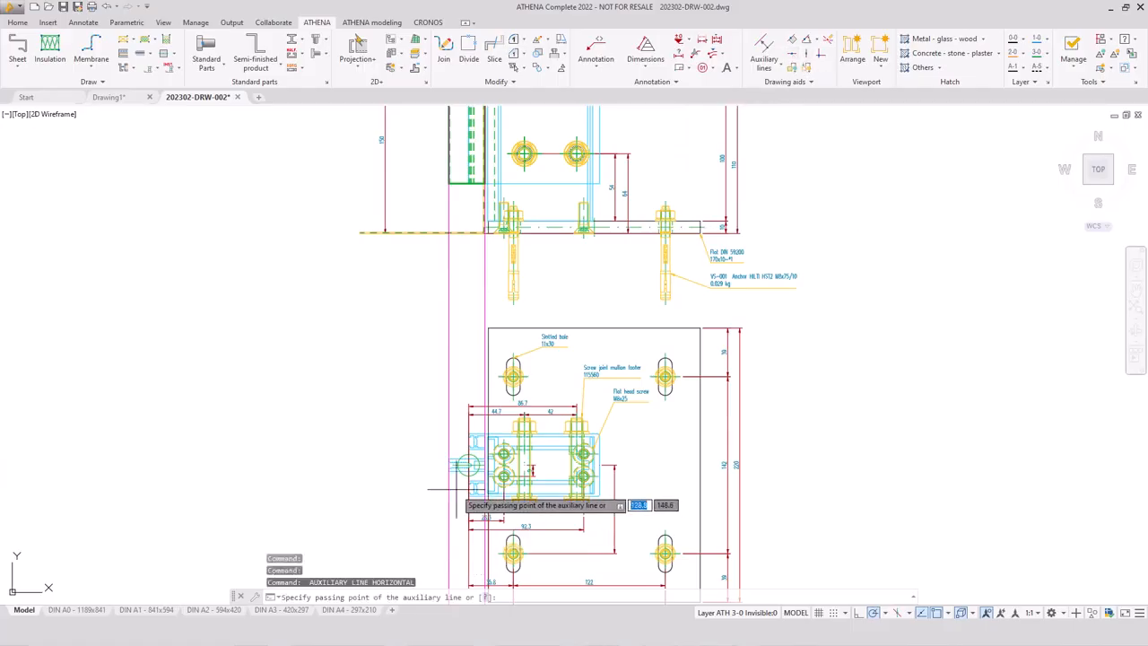
{"action": "scroll", "coordinate": [456, 489], "scroll_direction": "up", "scroll_amount": 6}
{"action": "left_click", "coordinate": [532, 340]}
{"action": "scroll", "coordinate": [533, 340], "scroll_direction": "down", "scroll_amount": 8}
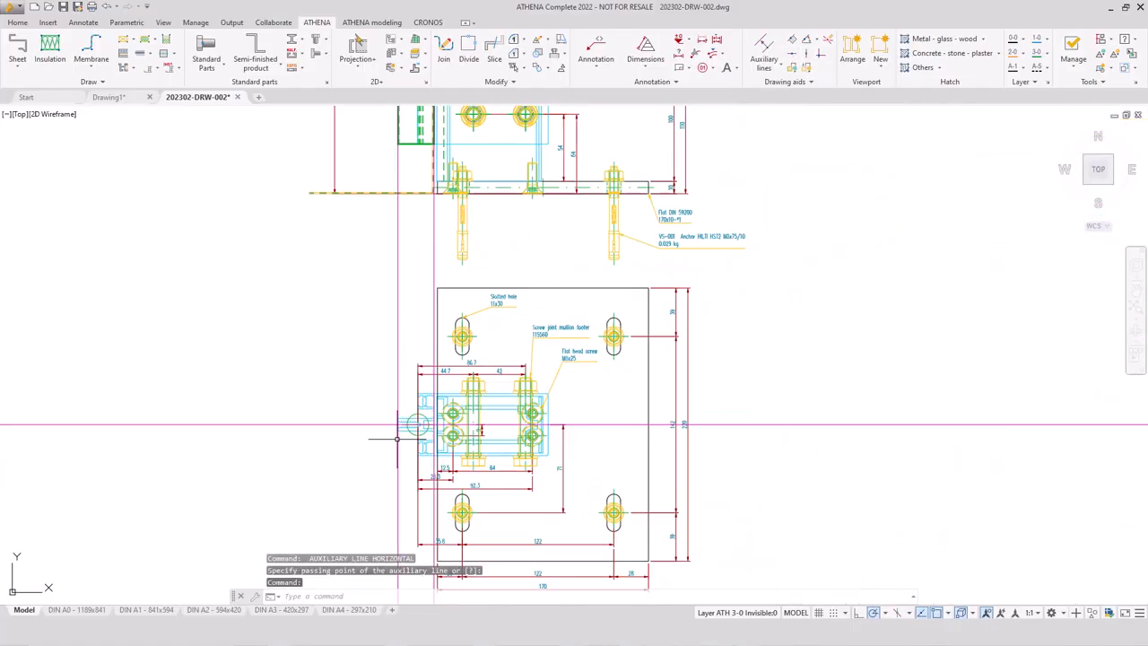
Extrude the green stepped notch outline in the section view to a height of 55 mm as an ATHENA extrusion
{"action": "scroll", "coordinate": [407, 362], "scroll_direction": "up", "scroll_amount": 6}
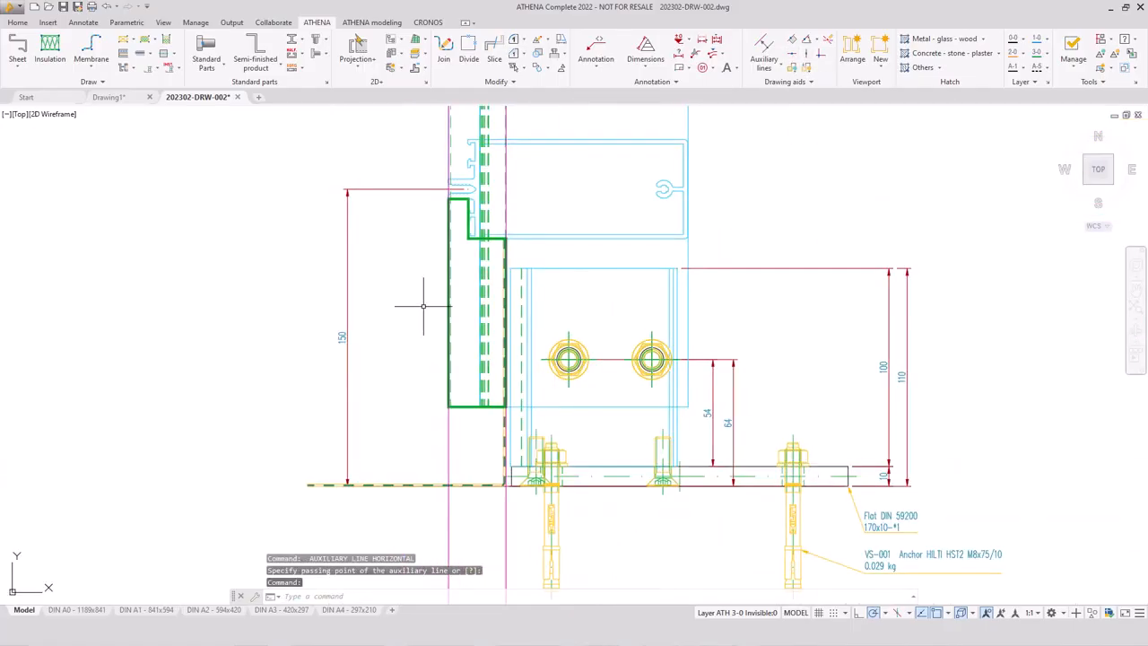
{"action": "left_click", "coordinate": [375, 22]}
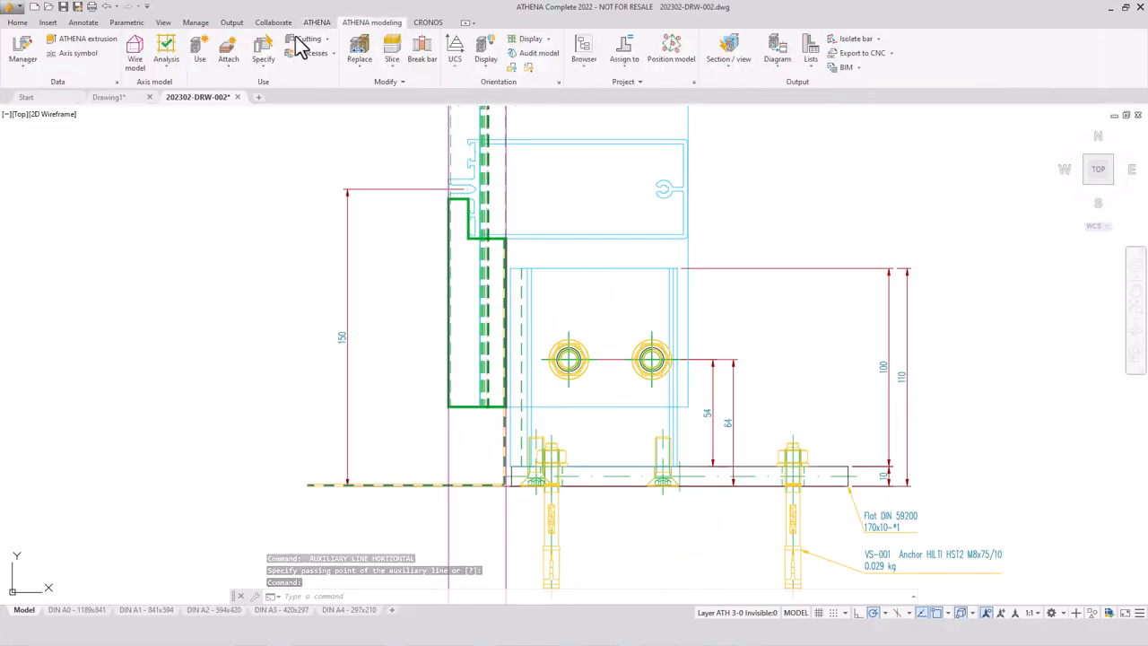
{"action": "left_click", "coordinate": [89, 40]}
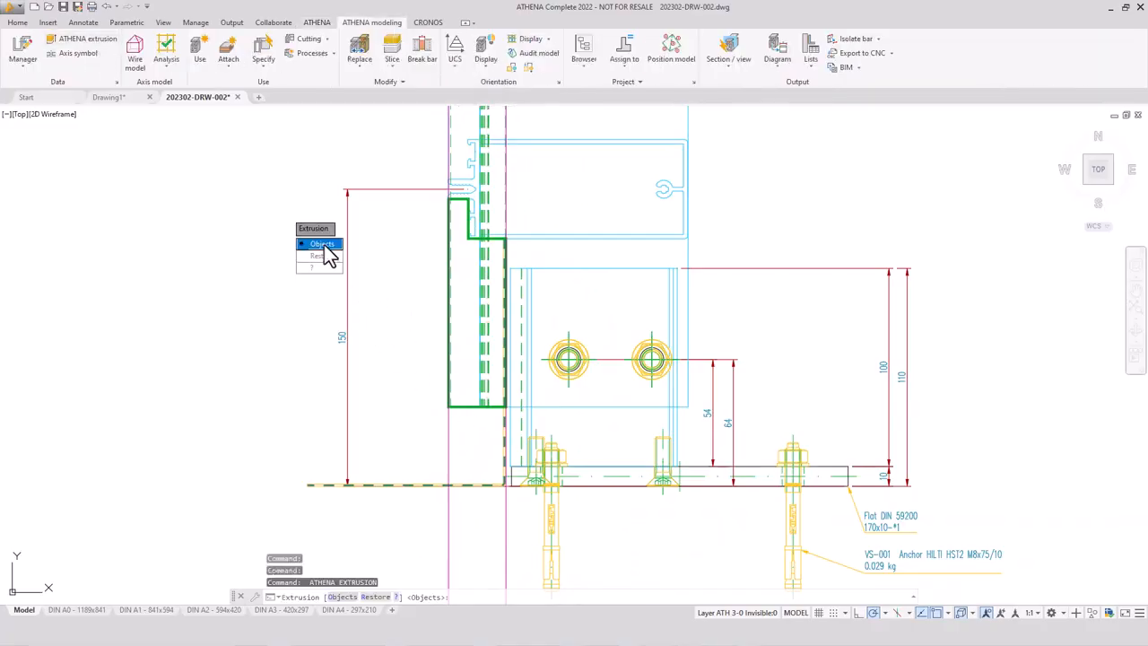
{"action": "left_click", "coordinate": [325, 246]}
{"action": "left_click", "coordinate": [458, 406]}
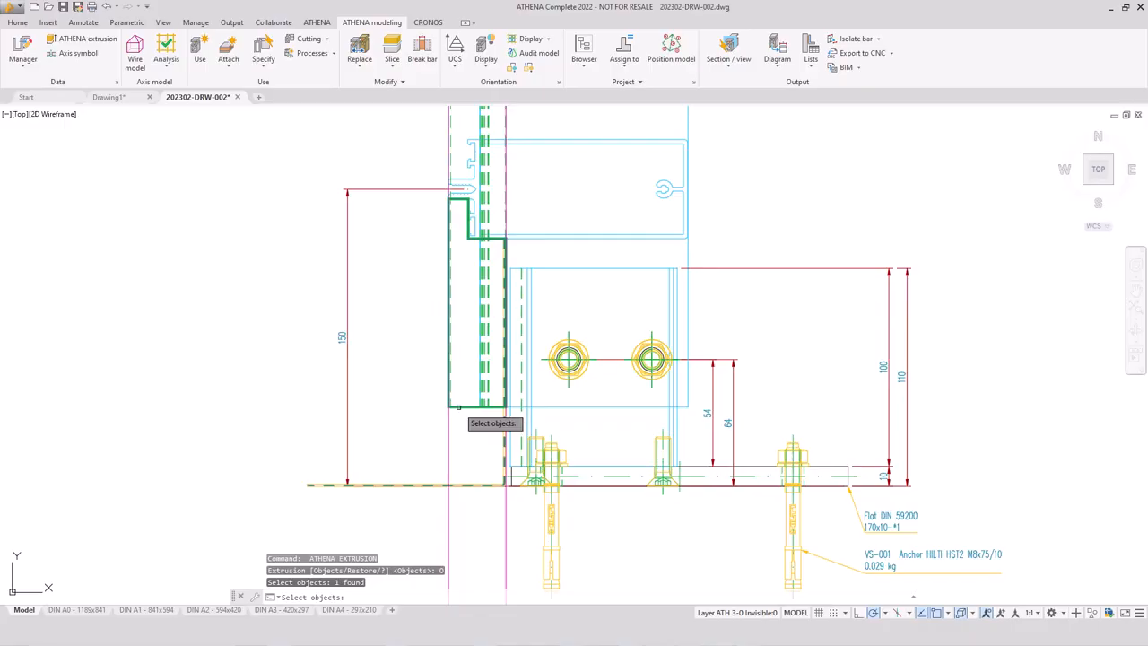
{"action": "key", "text": "Return"}
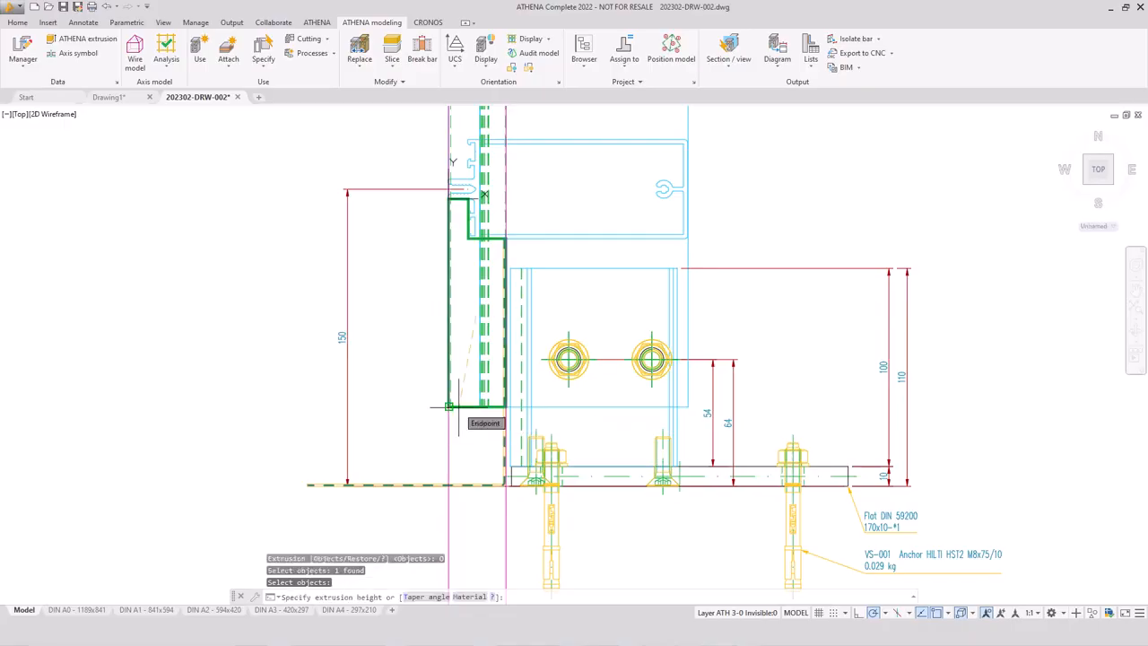
{"action": "type", "text": "55"}
{"action": "key", "text": "Return"}
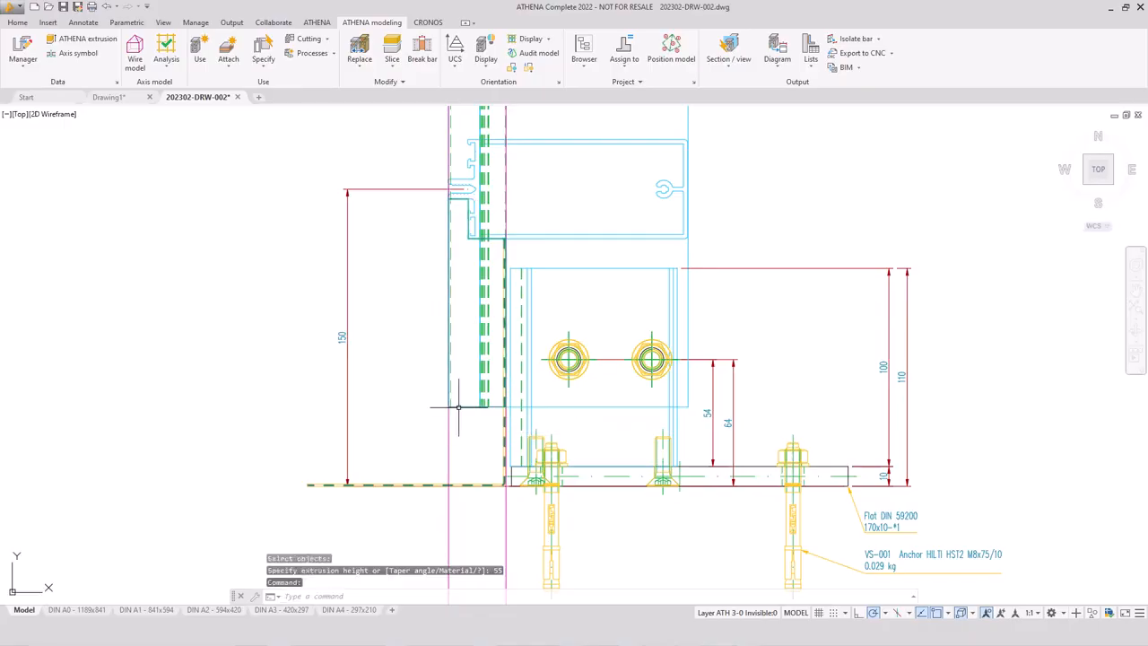
Orbit the drawing to show the extrusion in 3D and set the visual style to Conceptual
{"action": "middle_click_drag", "start_coordinate": [392, 403], "coordinate": [397, 275], "text": "shift"}
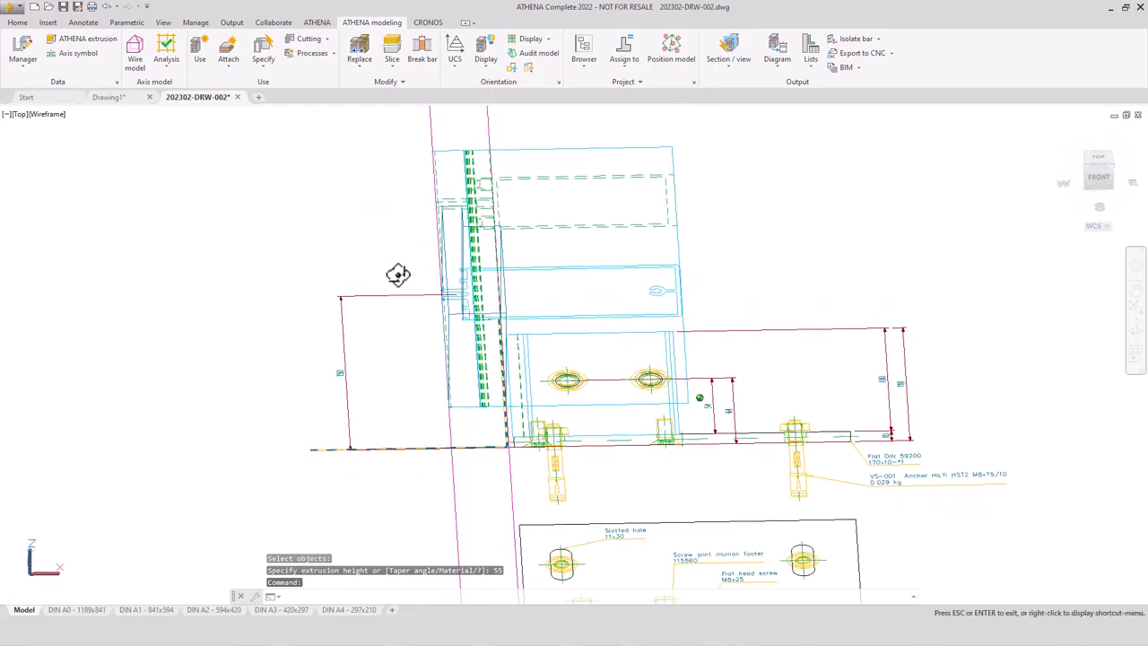
{"action": "left_click", "coordinate": [91, 116]}
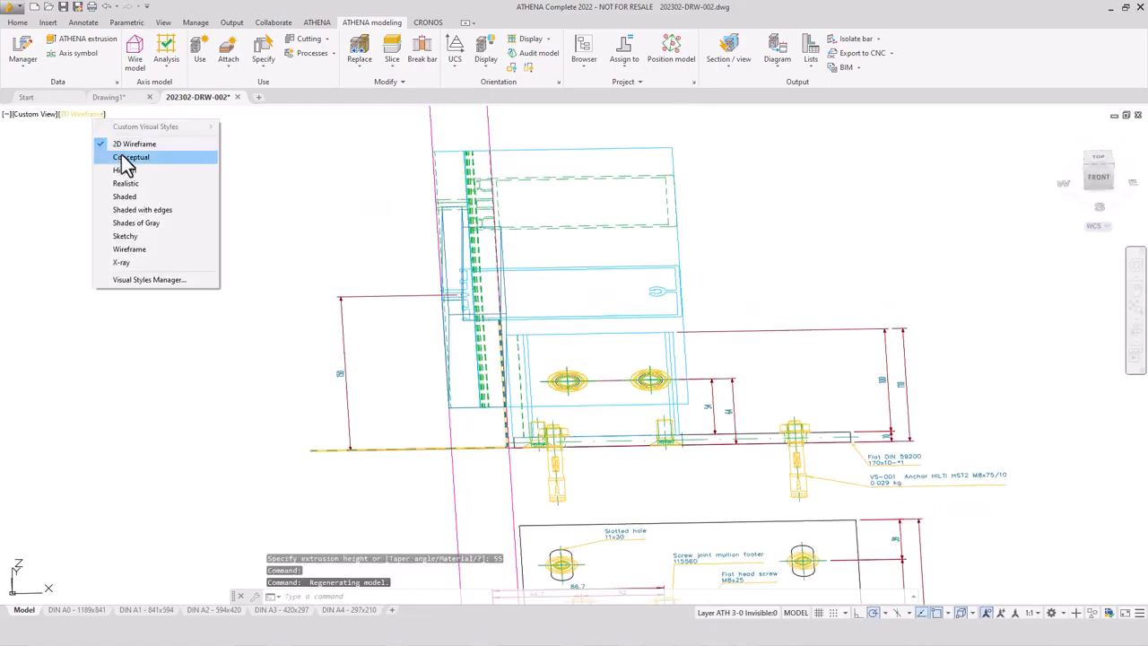
{"action": "left_click", "coordinate": [112, 157]}
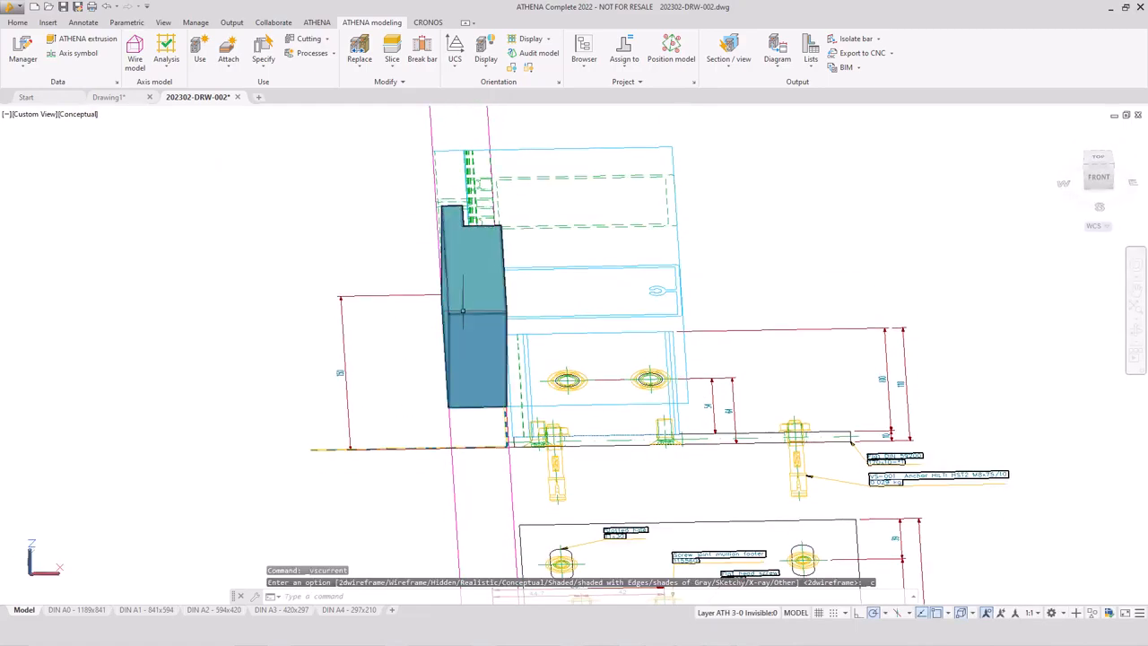
Label the extruded solid "Mullion notch" in its ATHENA Extrusion properties
{"action": "double_click", "coordinate": [462, 333]}
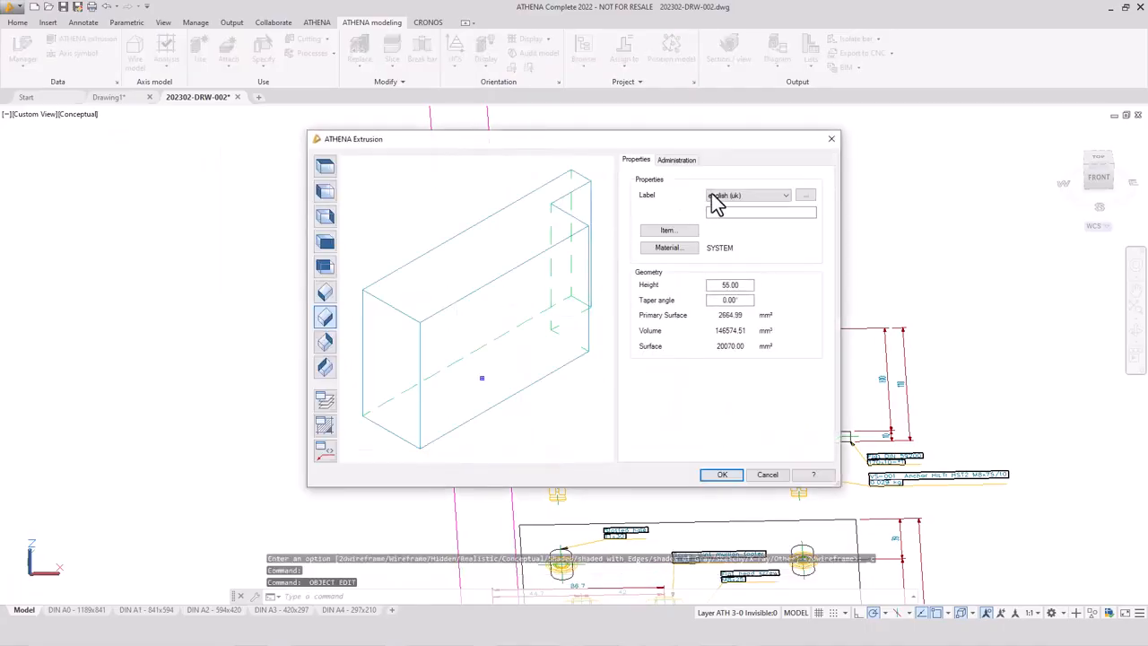
{"action": "left_click", "coordinate": [725, 212]}
{"action": "type", "text": "Mulli"}
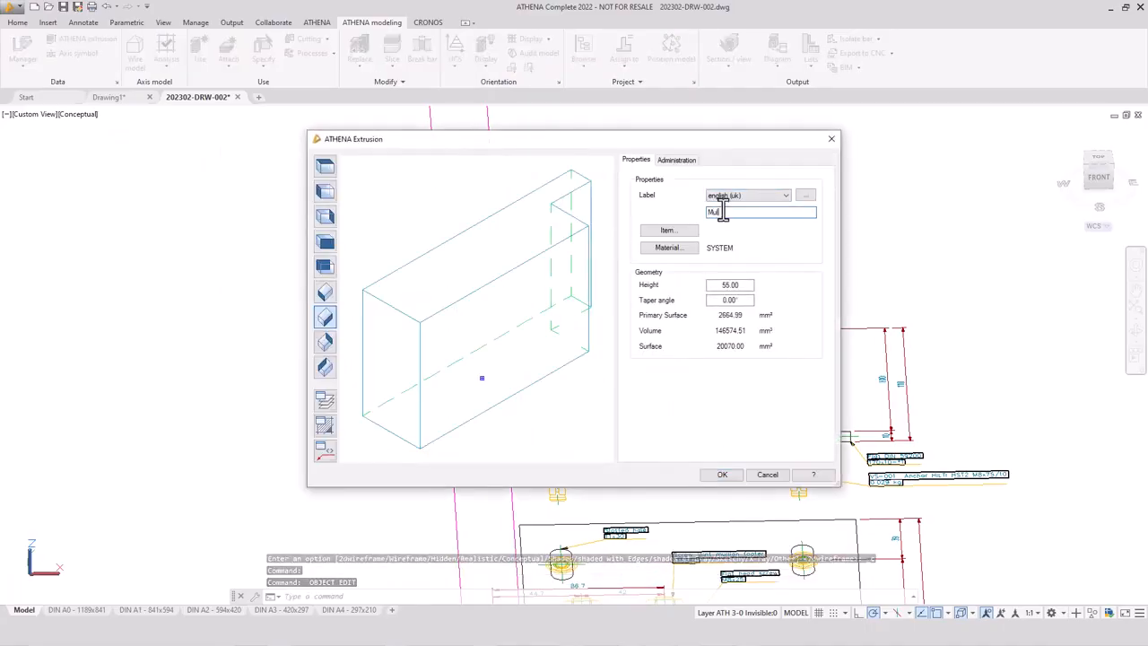
{"action": "type", "text": "on notch"}
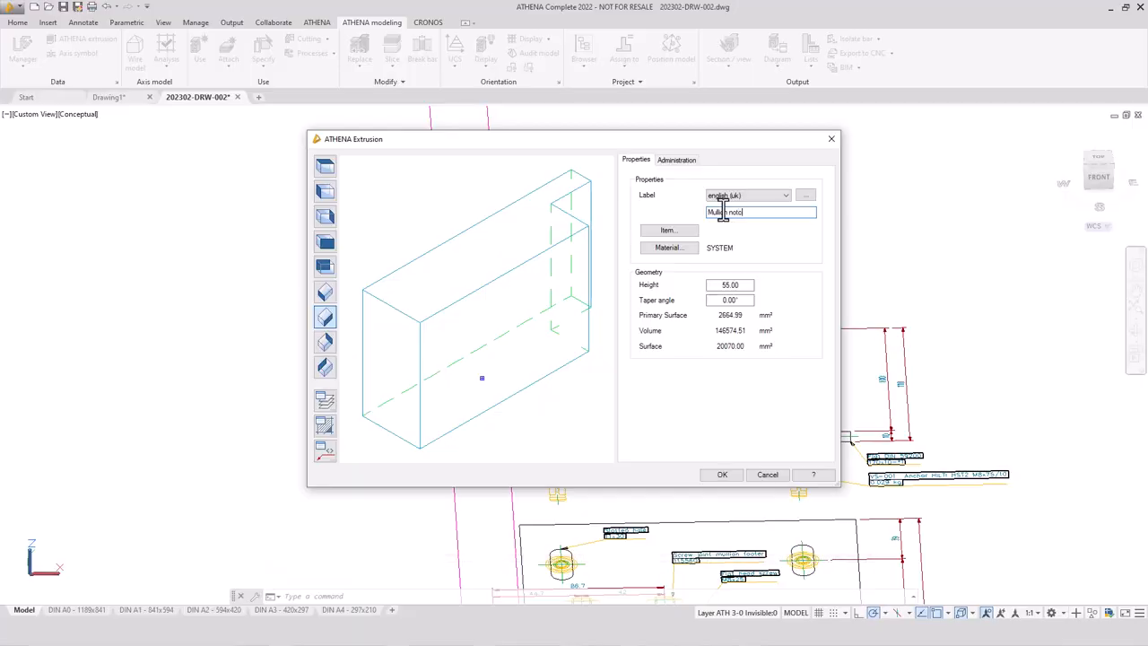
{"action": "left_click", "coordinate": [725, 476]}
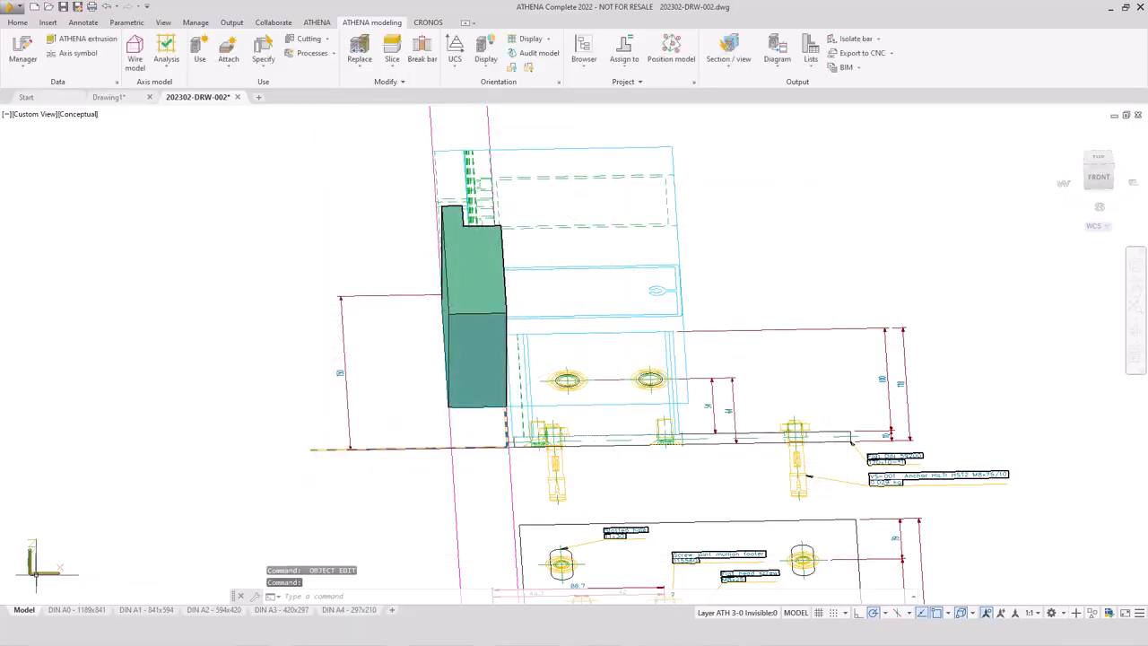
Align a 3-point UCS to the notch solid's long side face, with its origin at the lower front corner and Y upward
{"action": "right_click", "coordinate": [29, 572]}
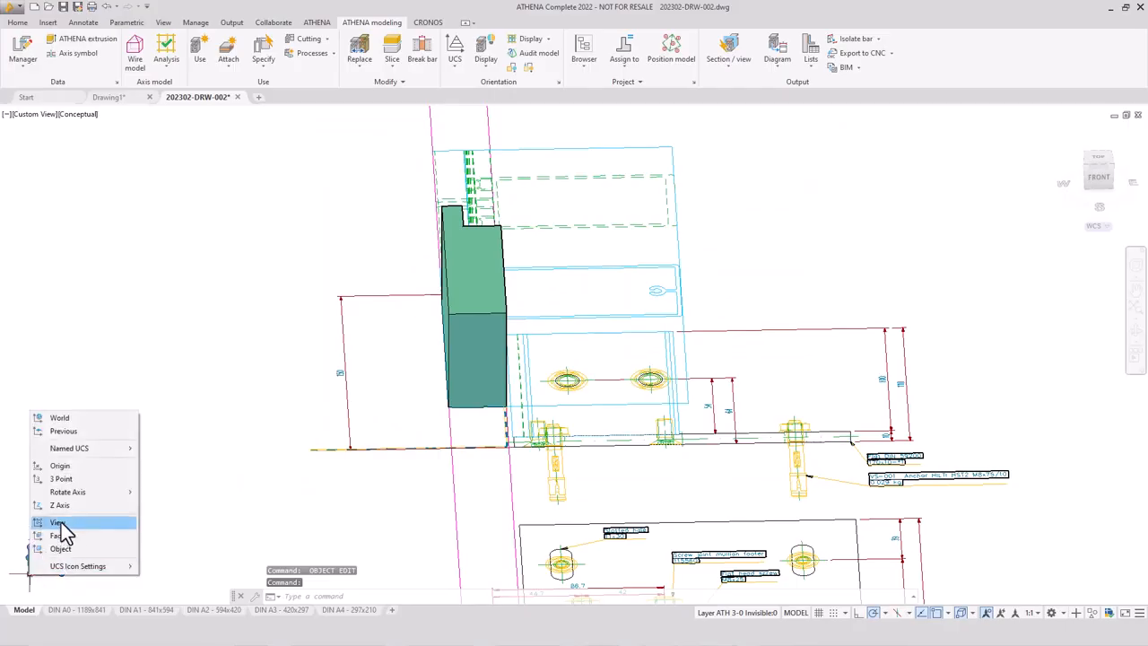
{"action": "left_click", "coordinate": [71, 476]}
{"action": "middle_click_drag", "start_coordinate": [366, 435], "coordinate": [410, 461], "text": "shift"}
{"action": "left_click", "coordinate": [453, 491]}
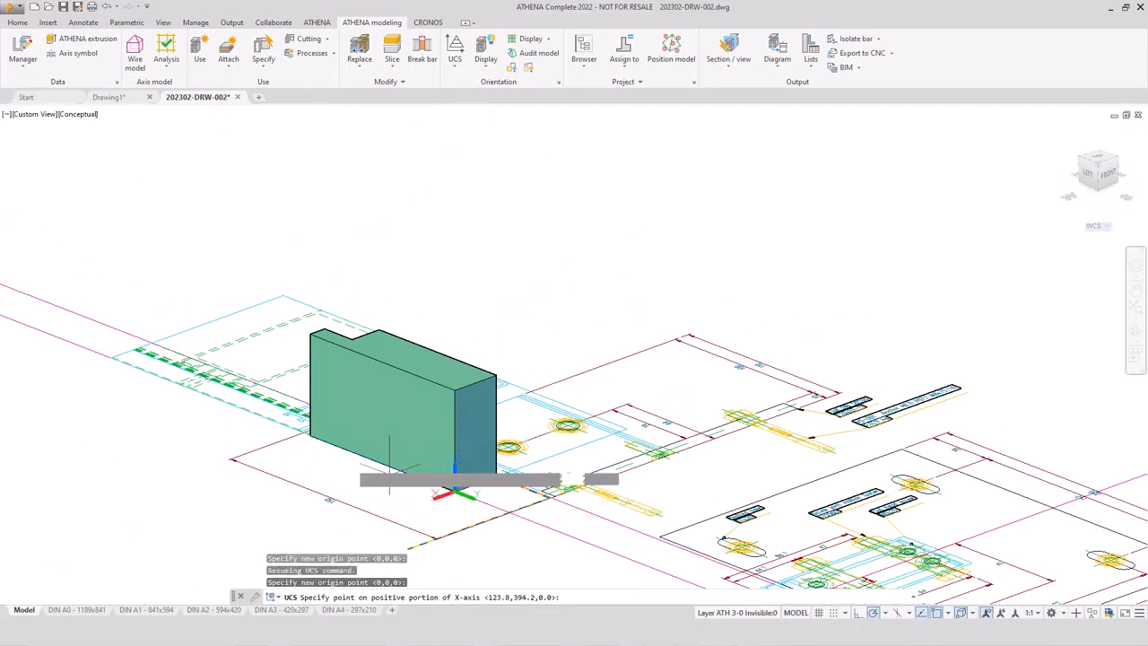
{"action": "left_click", "coordinate": [310, 434]}
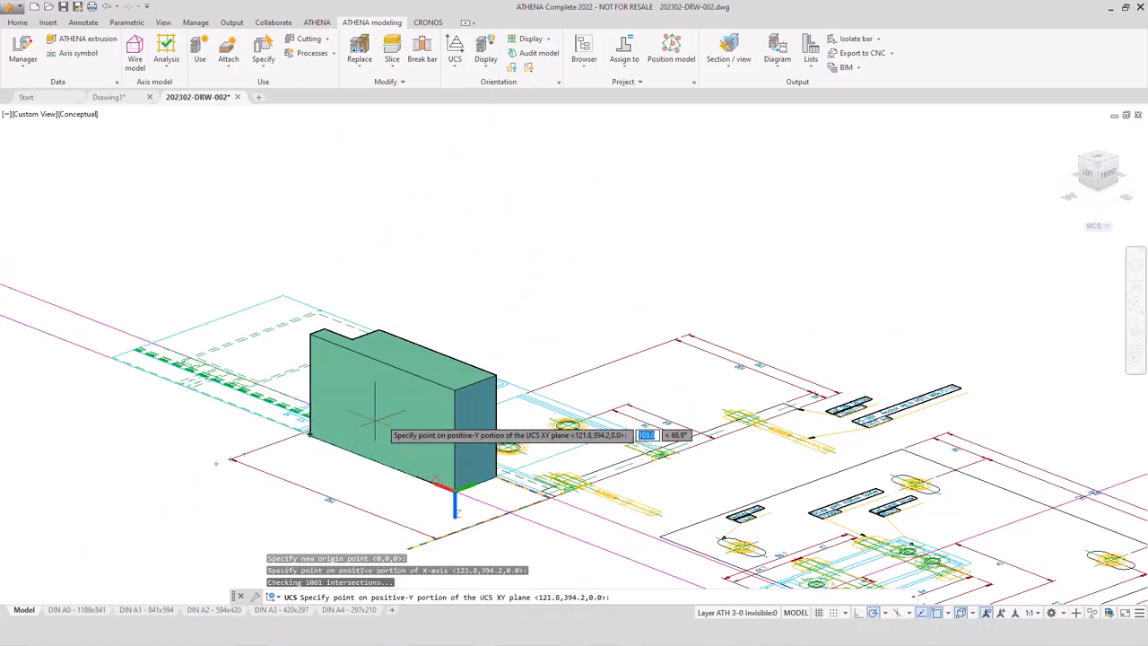
{"action": "left_click", "coordinate": [455, 390]}
Rotate the notch solid upright about the UCS origin corner, using its vertical front edge as the reference angle
{"action": "left_click", "coordinate": [453, 394]}
{"action": "right_click", "coordinate": [449, 386]}
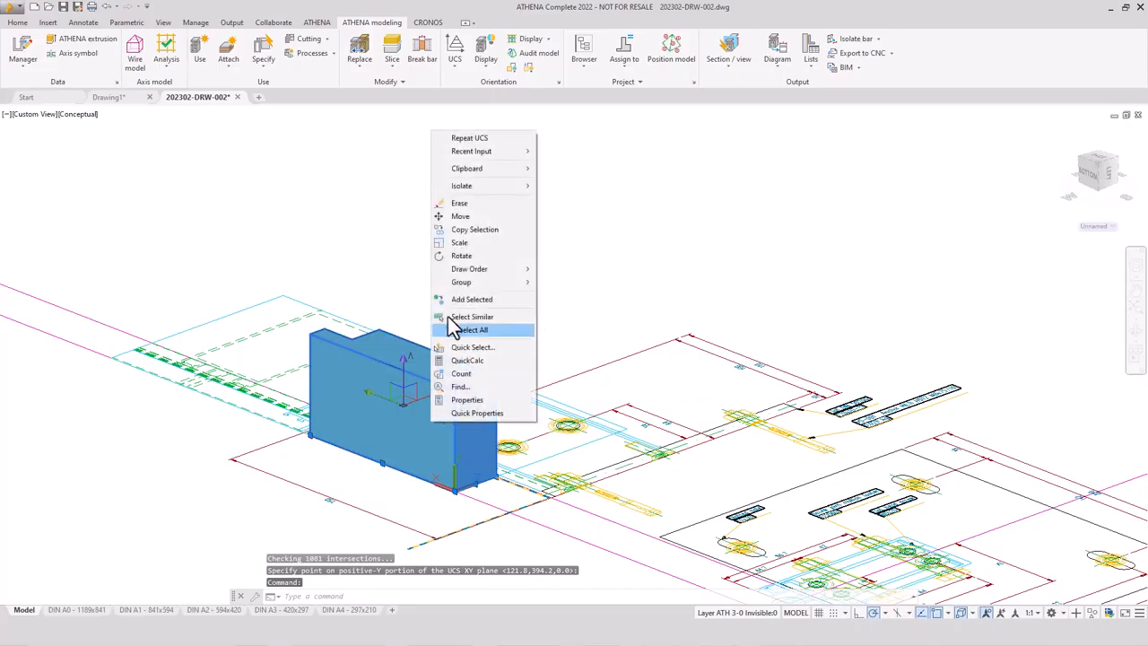
{"action": "left_click", "coordinate": [457, 257]}
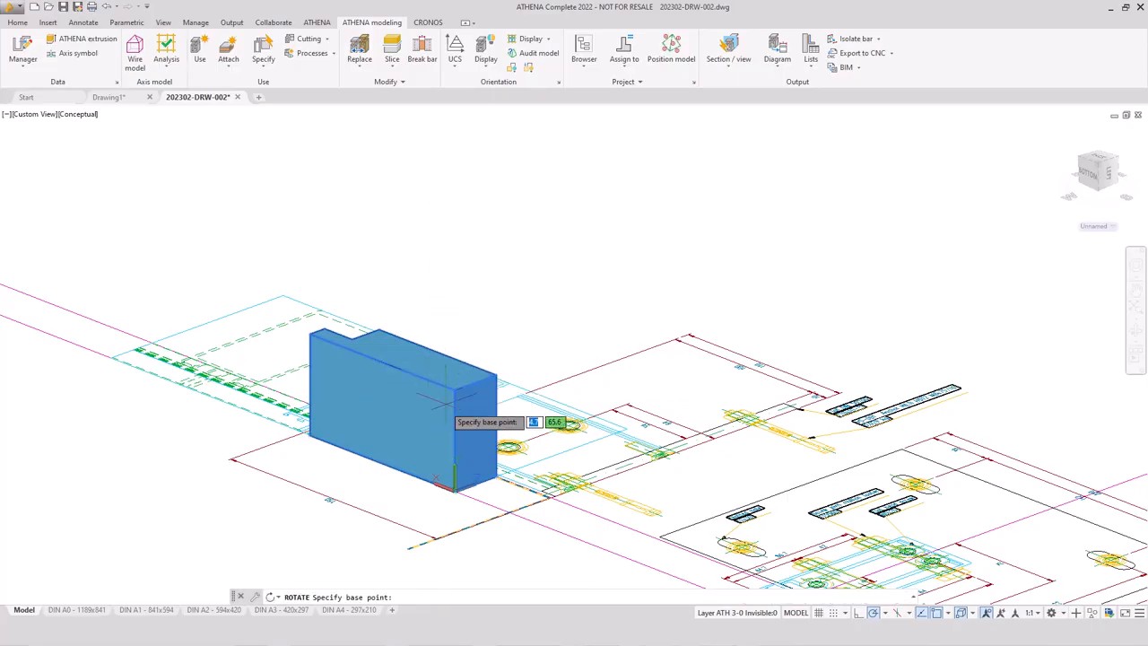
{"action": "left_click", "coordinate": [454, 487]}
{"action": "type", "text": "R"}
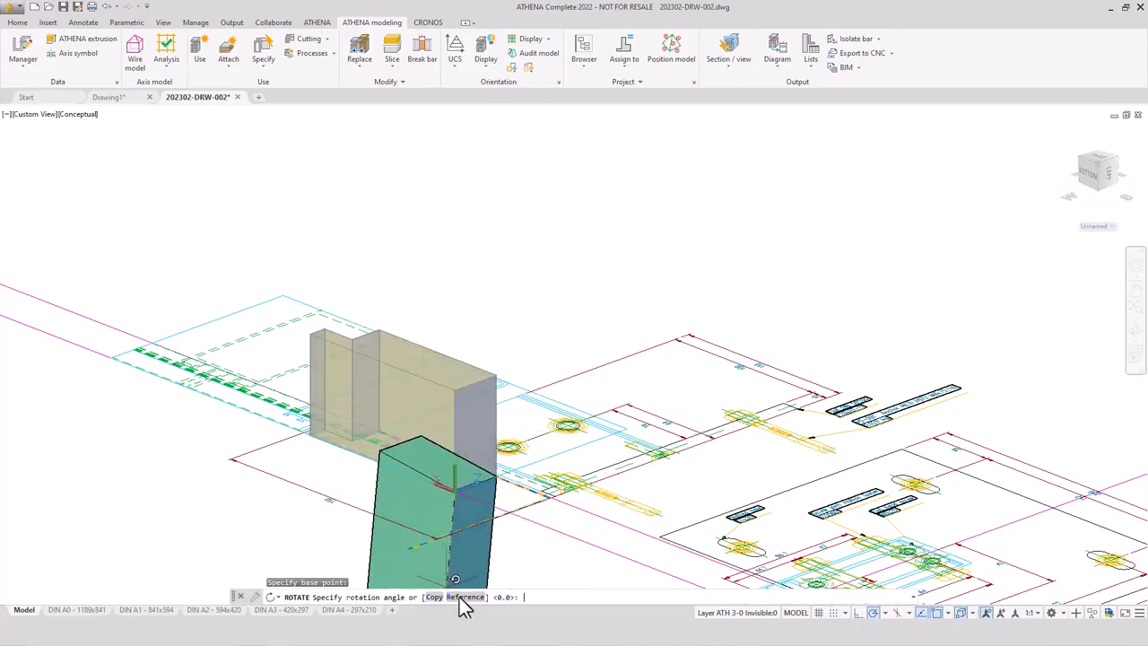
{"action": "key", "text": "Return"}
{"action": "left_click", "coordinate": [455, 487]}
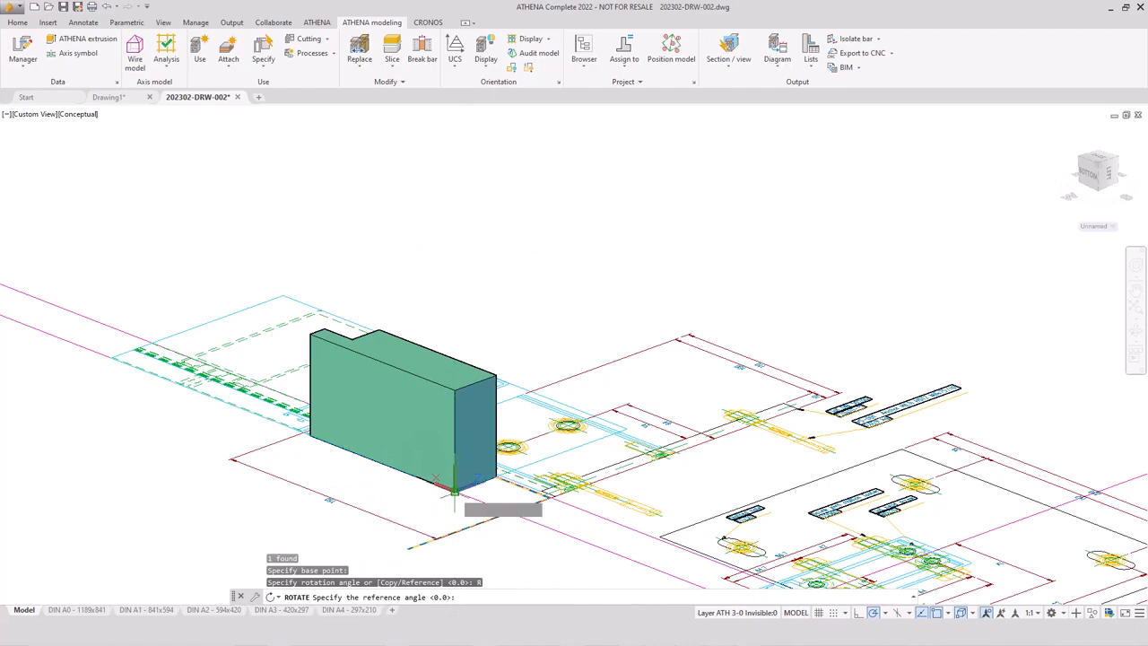
{"action": "left_click", "coordinate": [456, 391]}
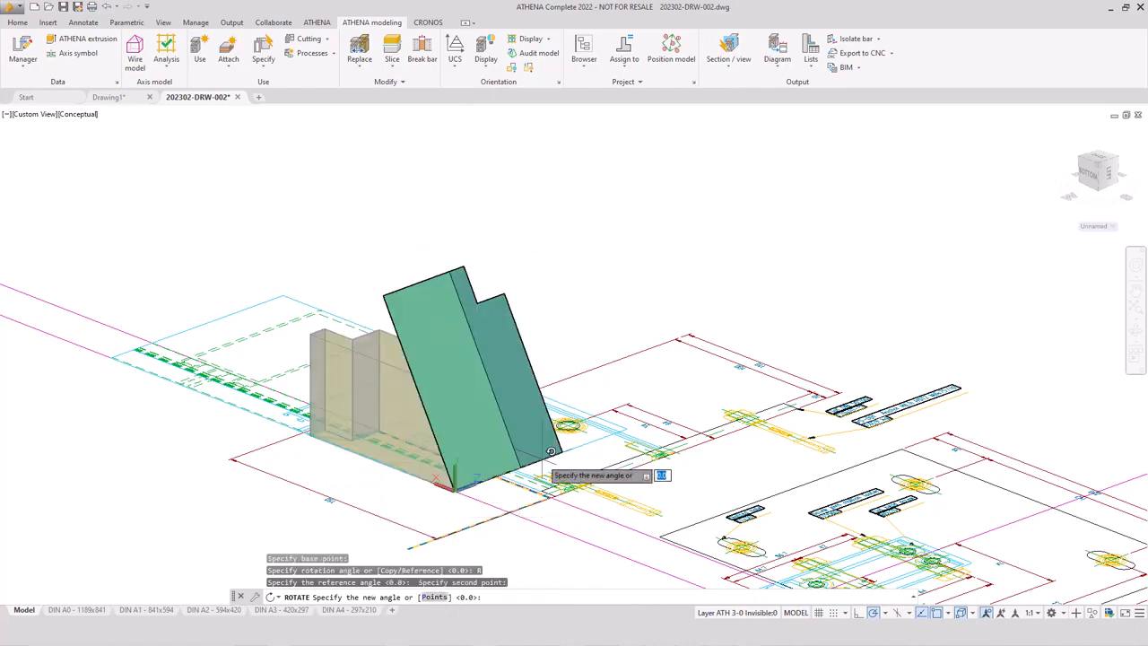
{"action": "left_click", "coordinate": [596, 540]}
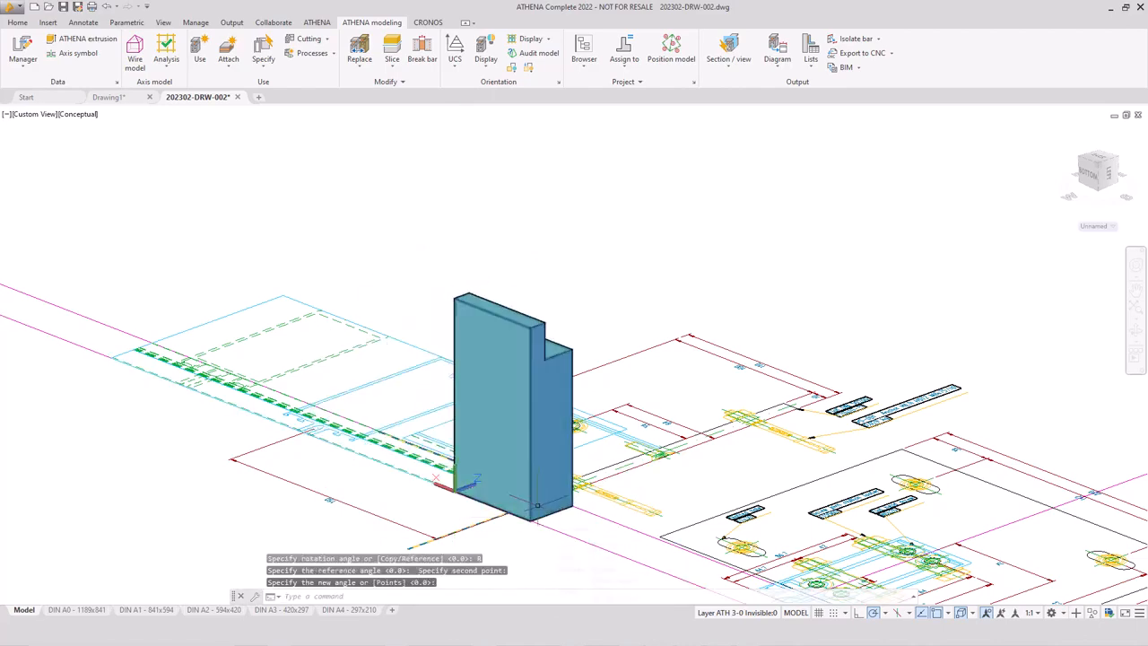
{"action": "middle_click_drag", "start_coordinate": [659, 468], "coordinate": [402, 507], "text": "shift"}
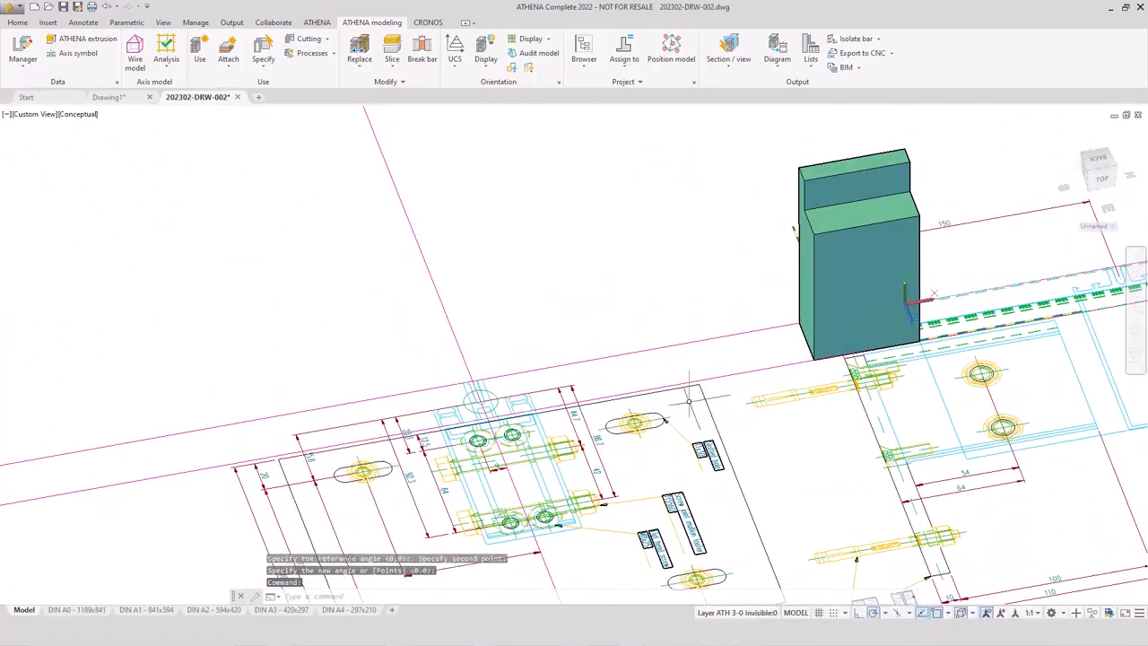
Move the upright notch solid from the midpoint of its lower end-face edge to the intersection of the auxiliary lines at the bracket
{"action": "middle_click_drag", "start_coordinate": [689, 400], "coordinate": [435, 370], "text": "shift"}
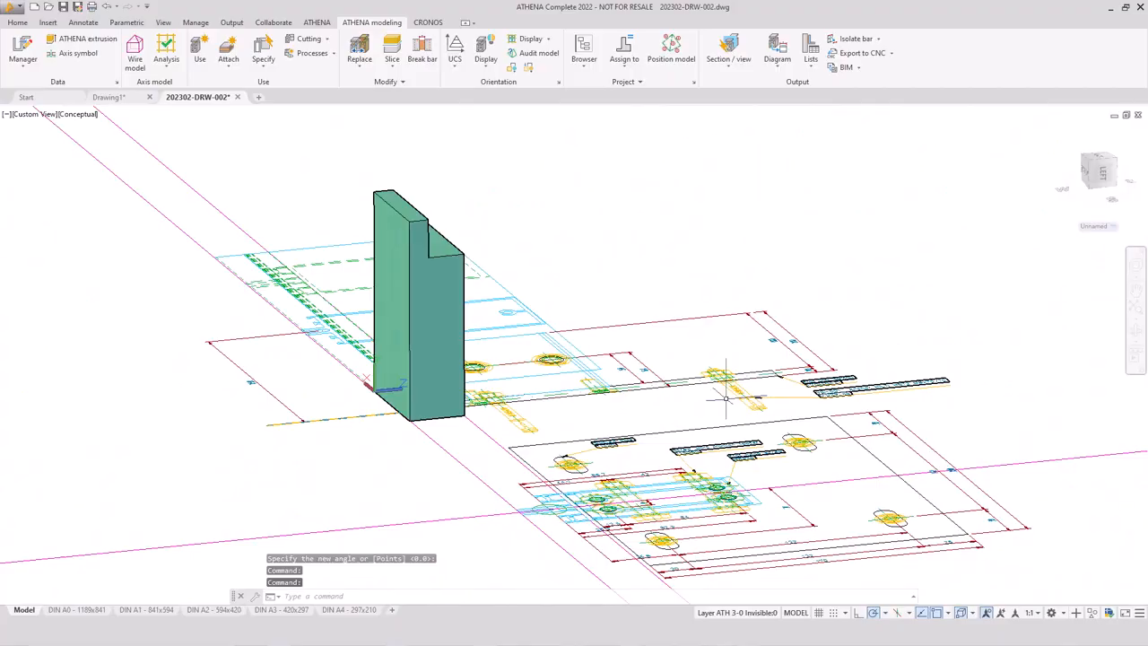
{"action": "left_click", "coordinate": [433, 369]}
{"action": "right_click", "coordinate": [417, 373]}
{"action": "left_click", "coordinate": [464, 164]}
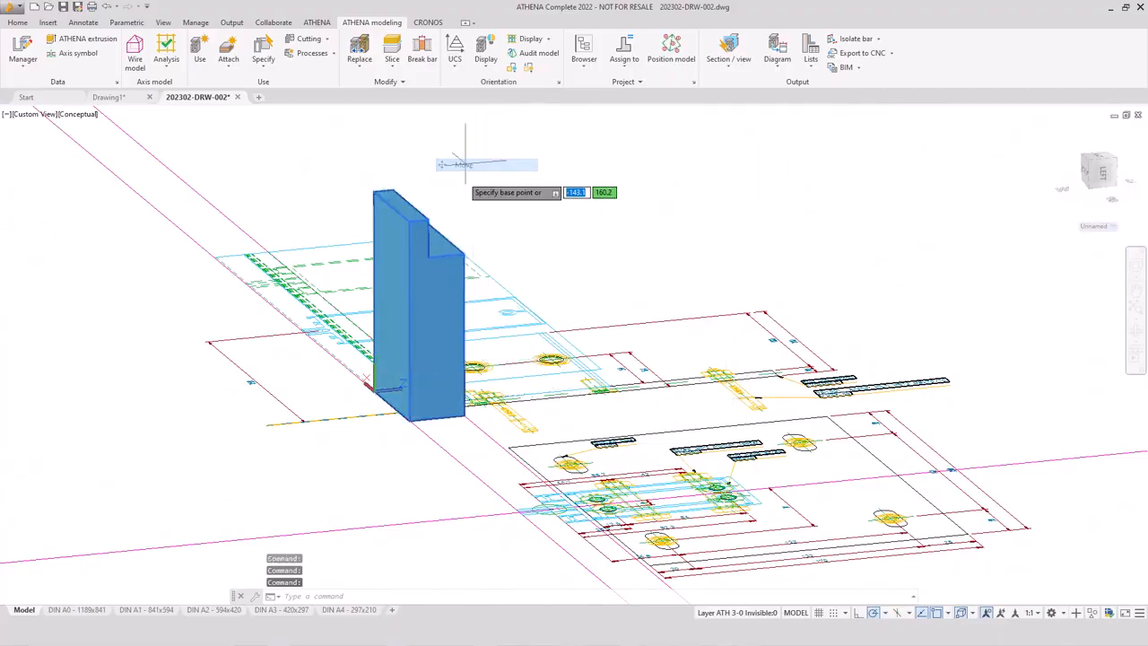
{"action": "right_click", "coordinate": [334, 422], "text": "shift"}
{"action": "left_click", "coordinate": [372, 228]}
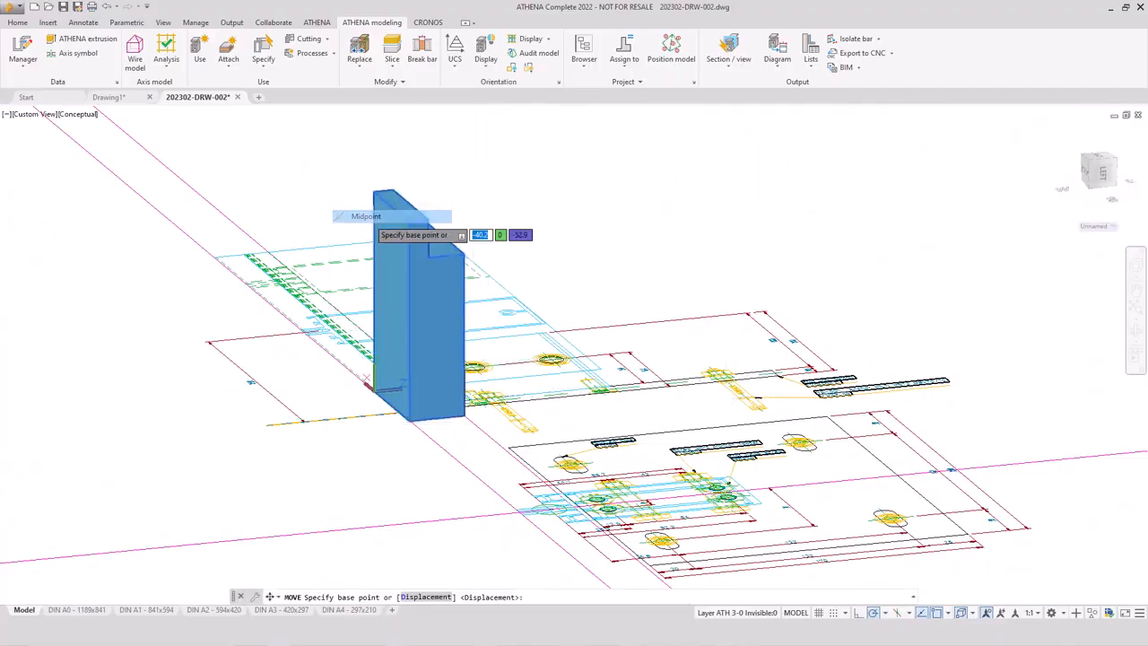
{"action": "left_click", "coordinate": [392, 407]}
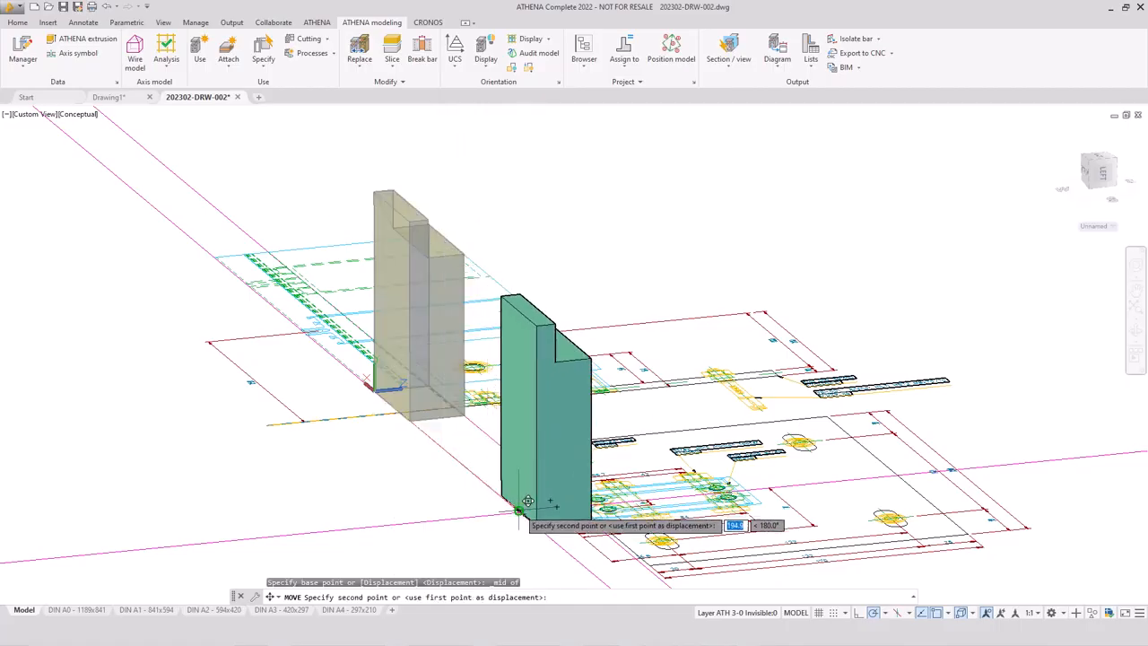
{"action": "scroll", "coordinate": [528, 501], "scroll_direction": "up", "scroll_amount": 4}
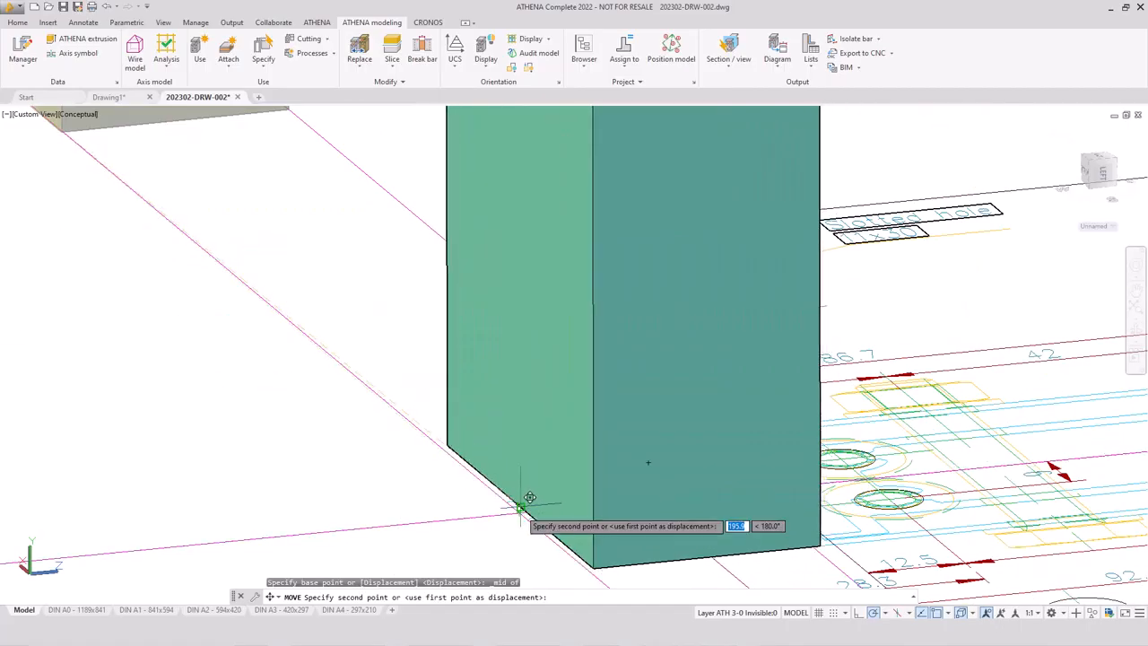
{"action": "left_click", "coordinate": [522, 505]}
{"action": "scroll", "coordinate": [380, 453], "scroll_direction": "down", "scroll_amount": 5}
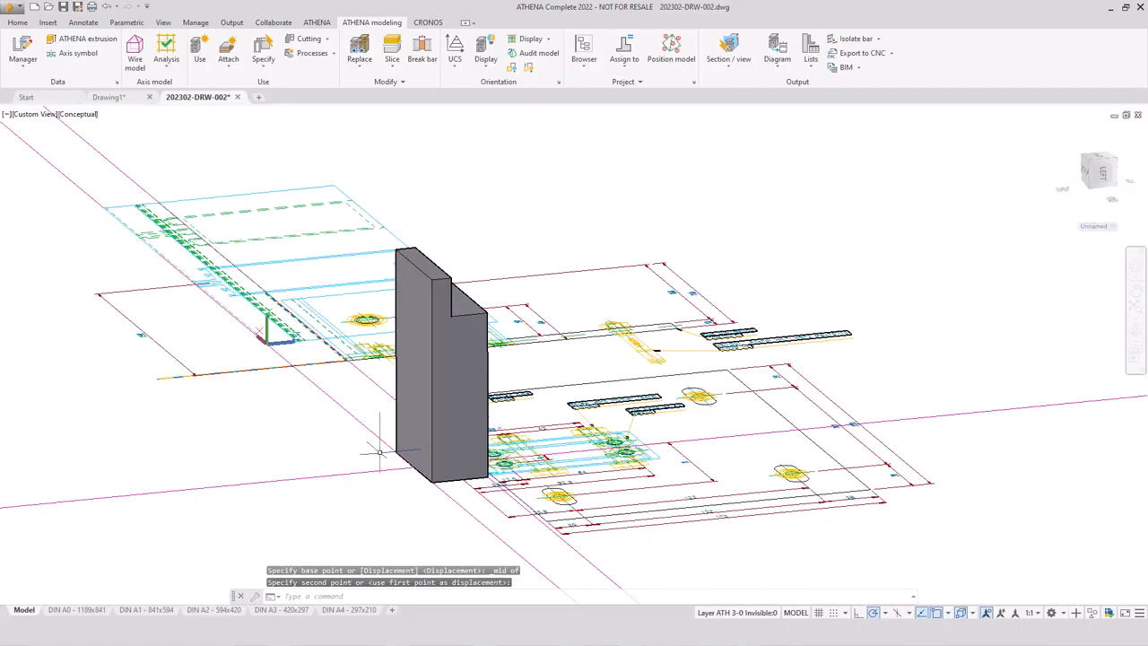
Open assembly MF-01 in the Assembly Editor and preview it in SW Isometric view with the Hidden display style
{"action": "middle_click_drag", "start_coordinate": [459, 427], "coordinate": [328, 453], "text": "shift"}
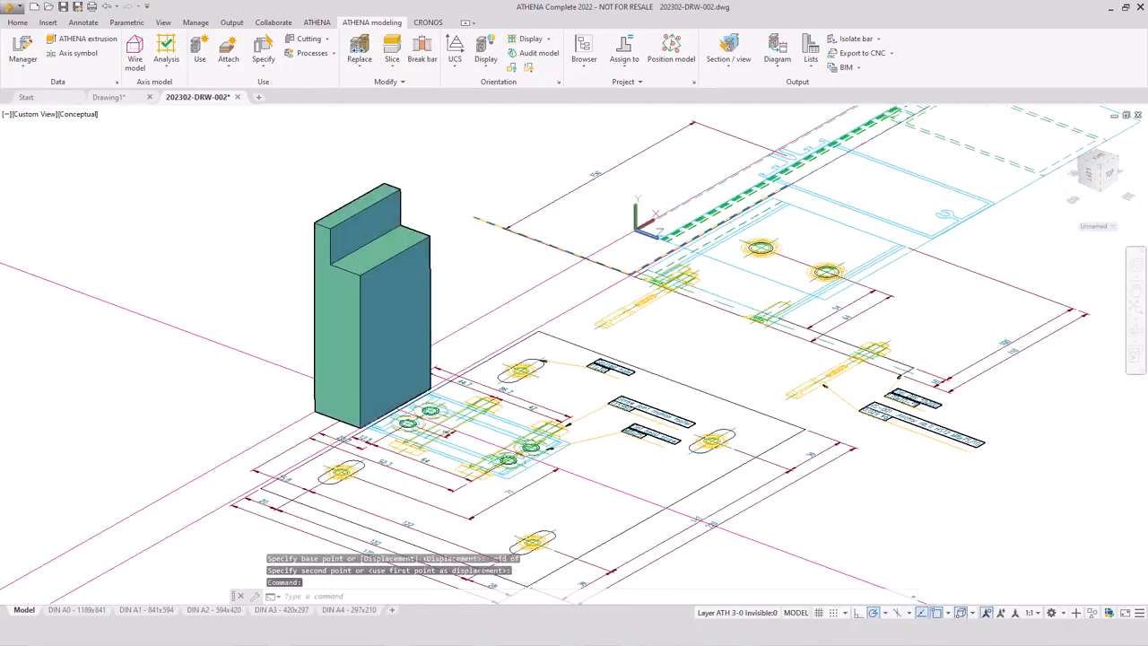
{"action": "middle_click_drag", "start_coordinate": [277, 369], "coordinate": [359, 397]}
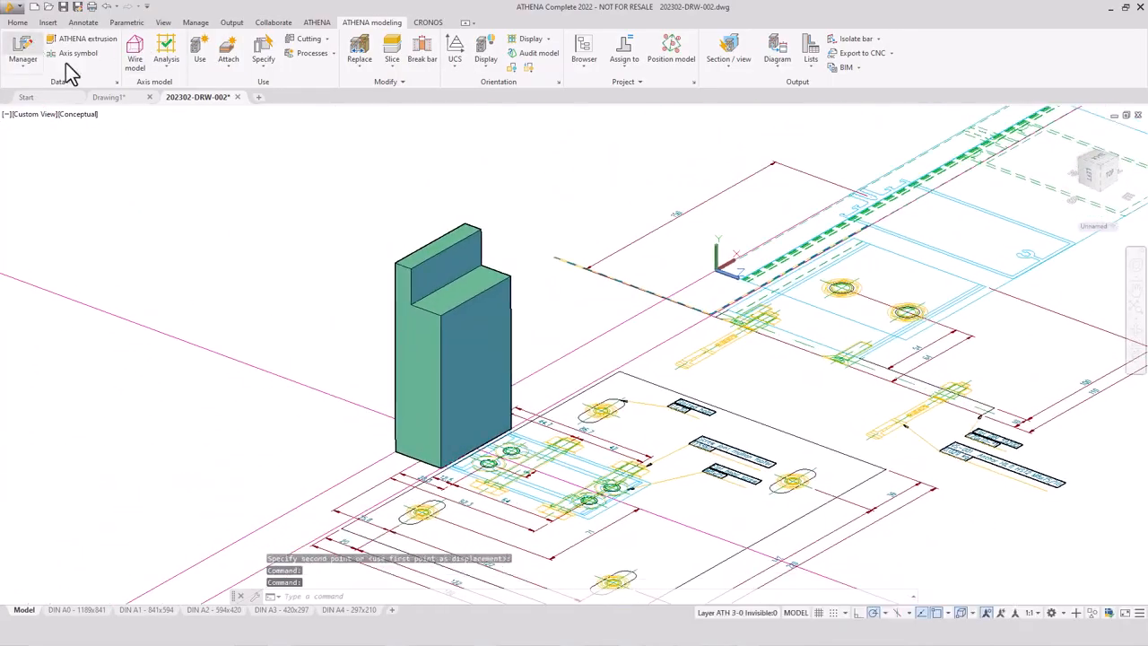
{"action": "double_click", "coordinate": [494, 263]}
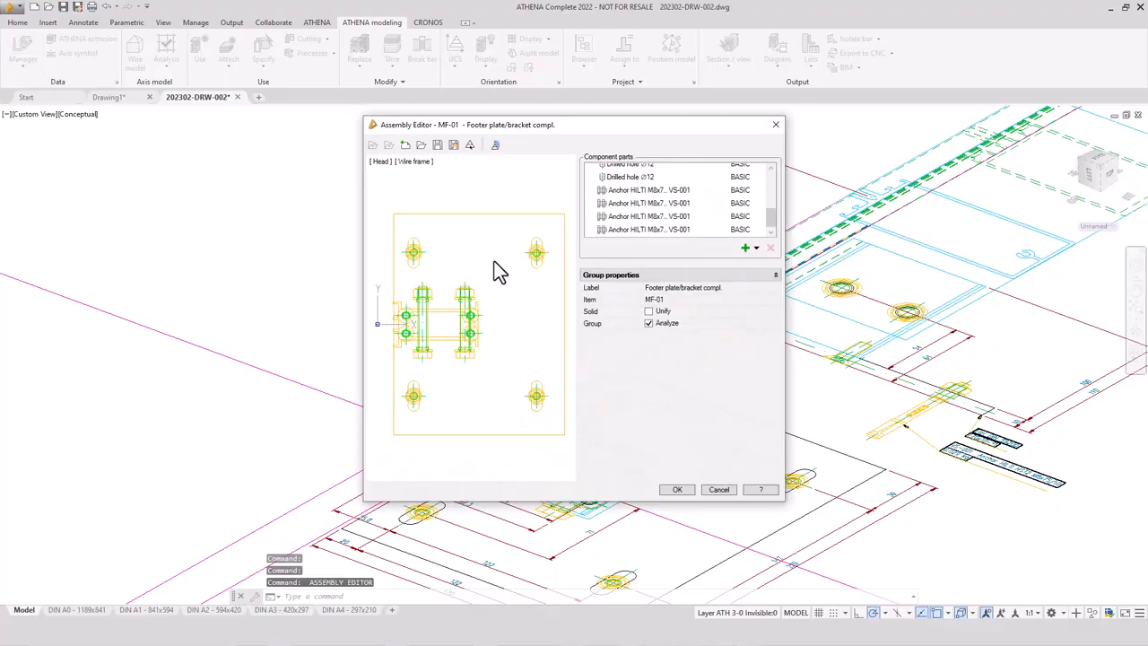
{"action": "left_click", "coordinate": [382, 162]}
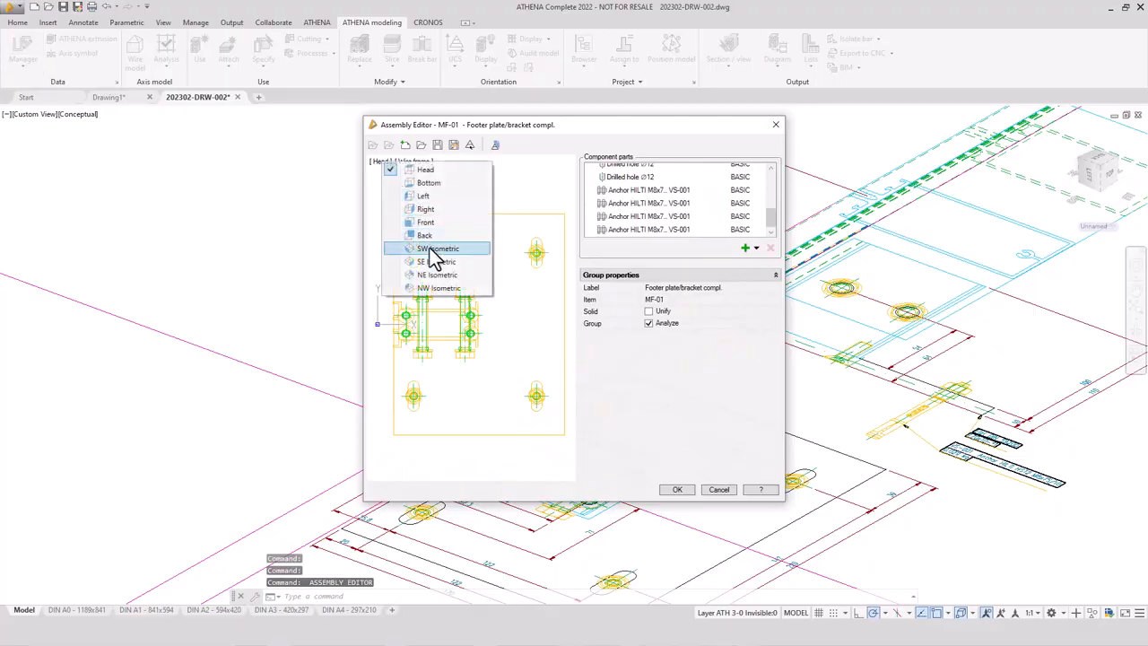
{"action": "left_click", "coordinate": [429, 171]}
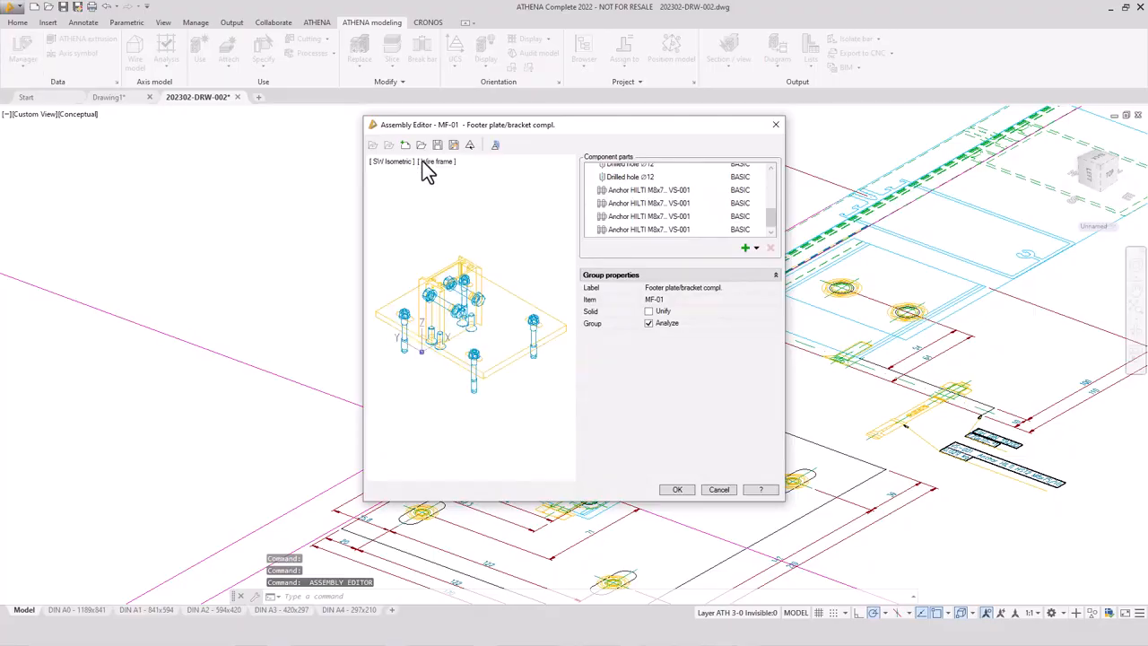
{"action": "left_click", "coordinate": [435, 165]}
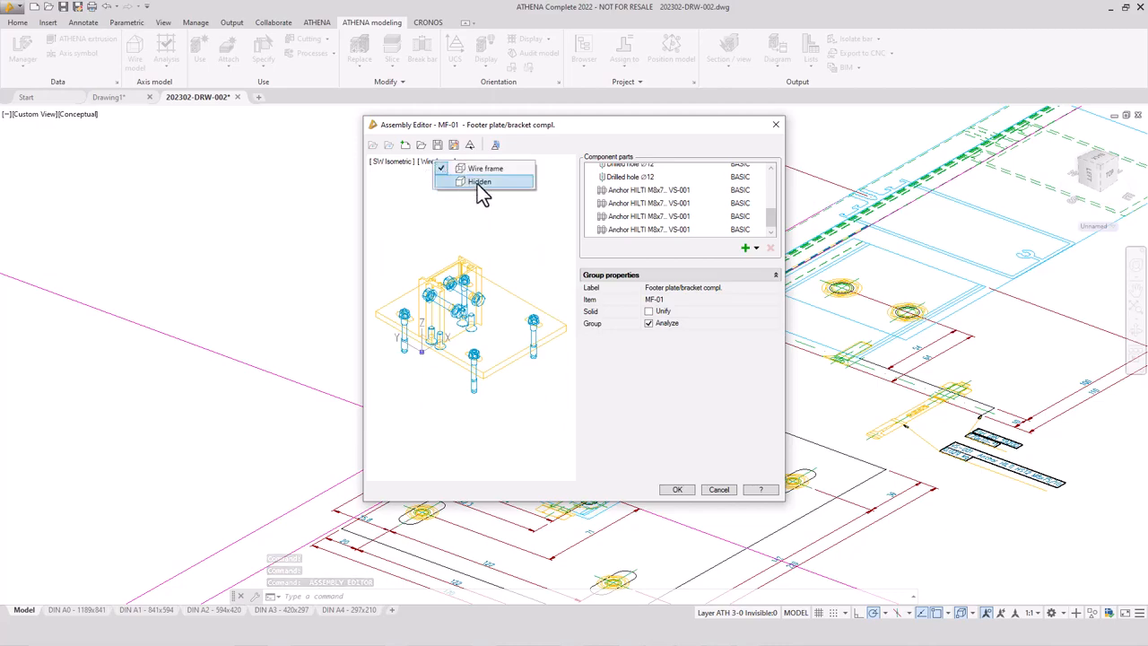
{"action": "key", "text": "Return"}
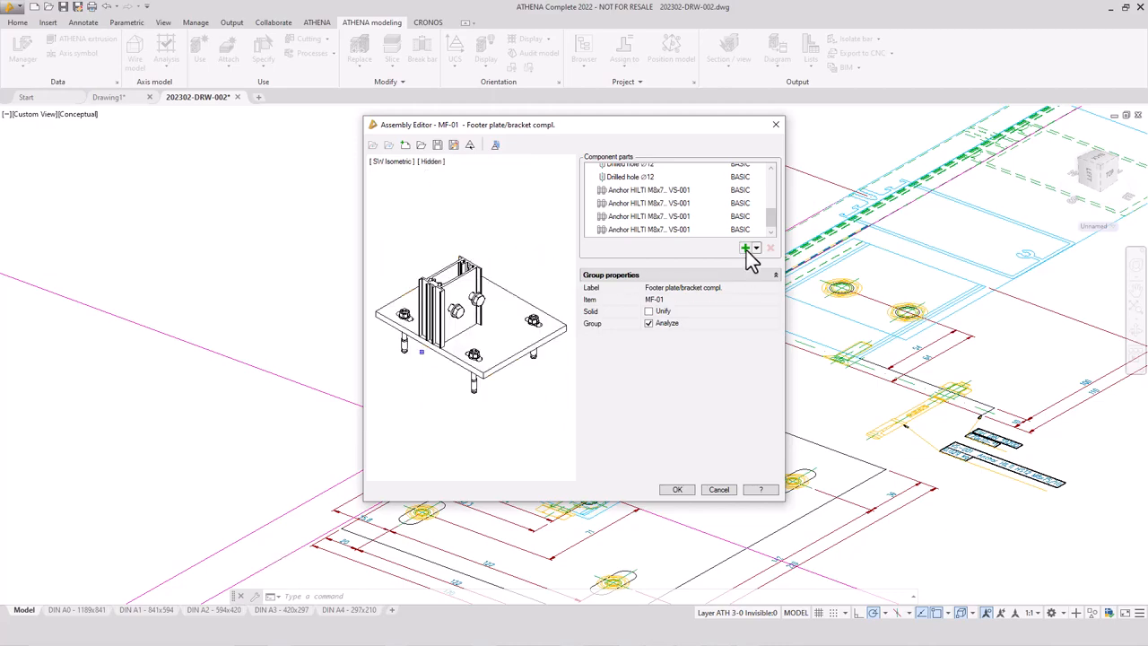
Add the notch solid to assembly MF-01 as a component, setting the assembly base point with an Insertion snap near the solid's foot
{"action": "left_click", "coordinate": [746, 250]}
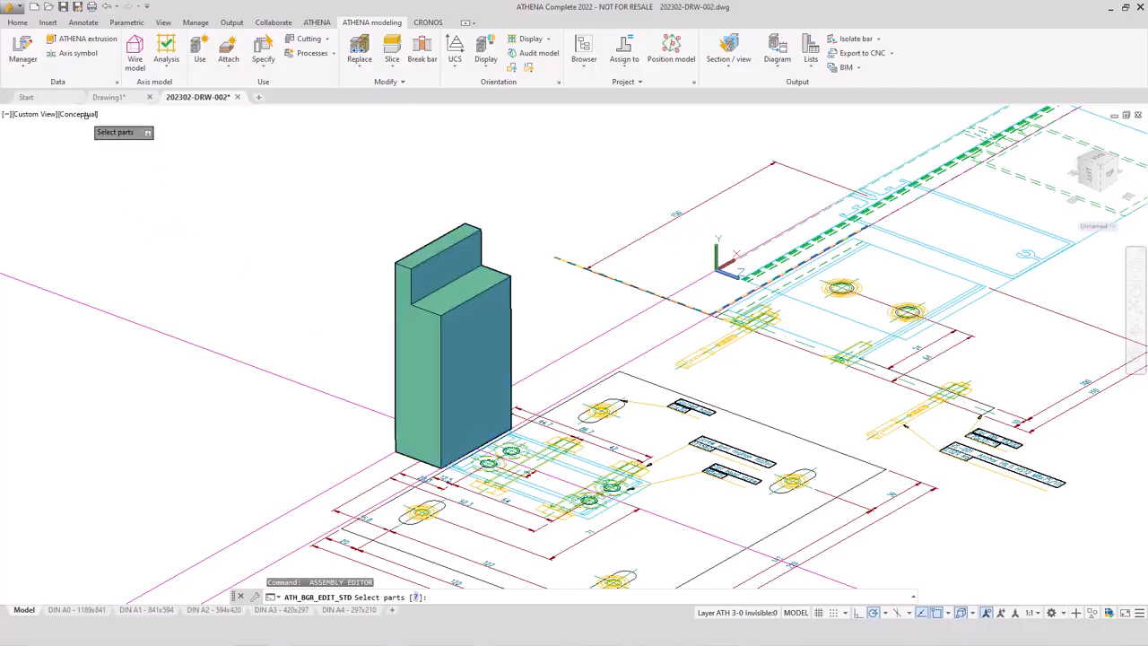
{"action": "left_click", "coordinate": [406, 320]}
{"action": "key", "text": "Return"}
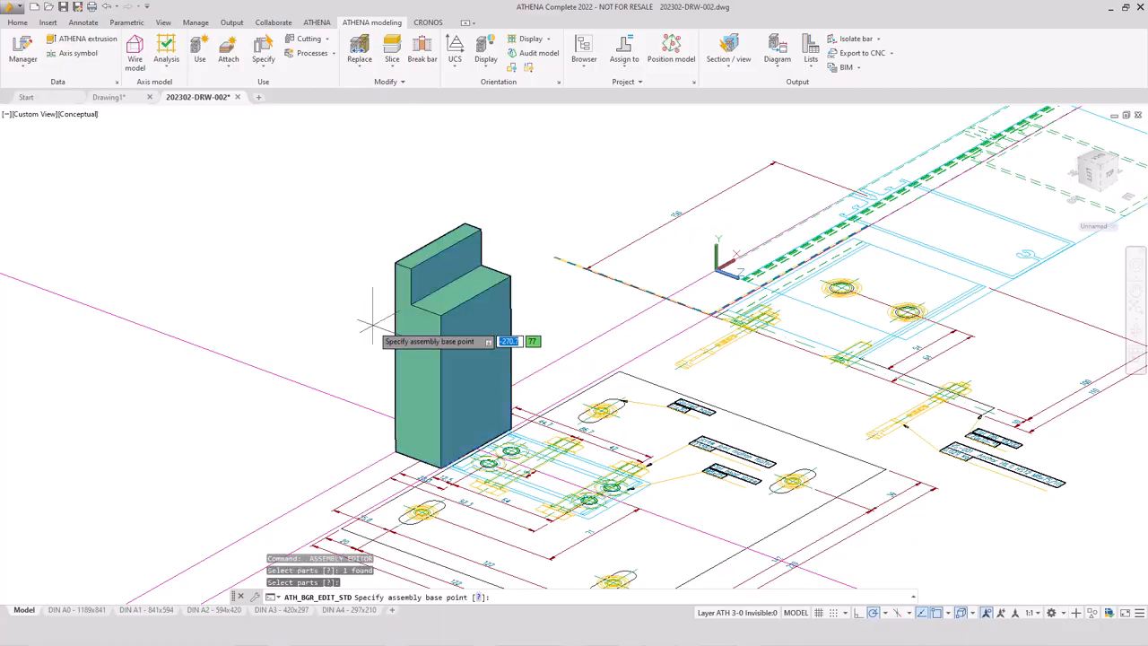
{"action": "right_click", "coordinate": [373, 331], "text": "shift"}
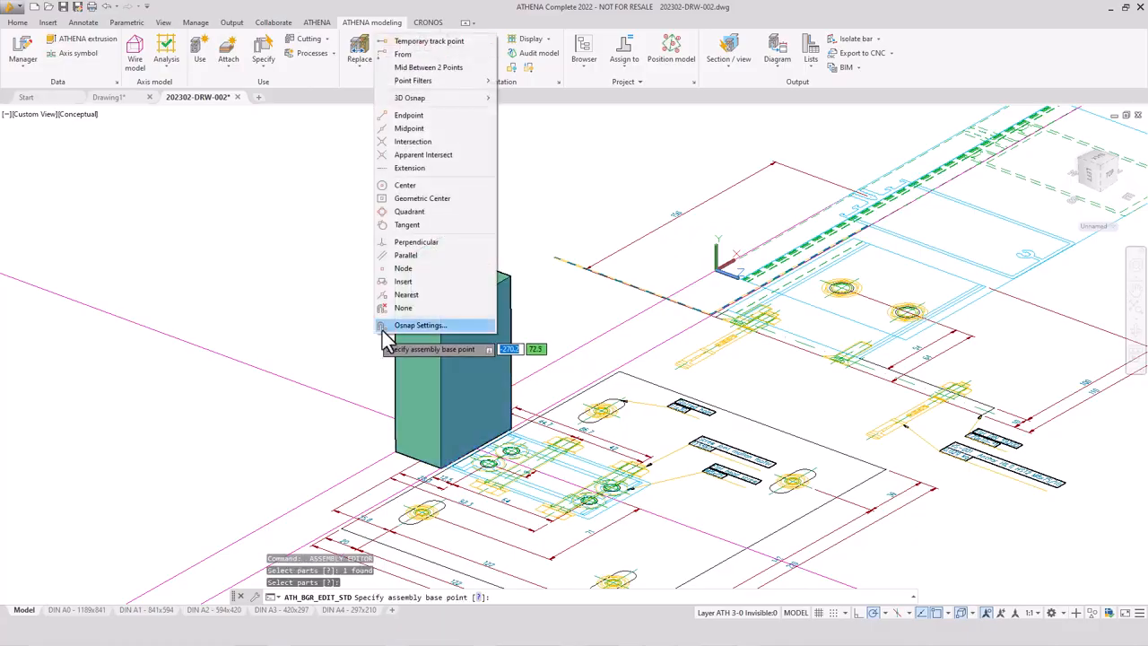
{"action": "left_click", "coordinate": [405, 282]}
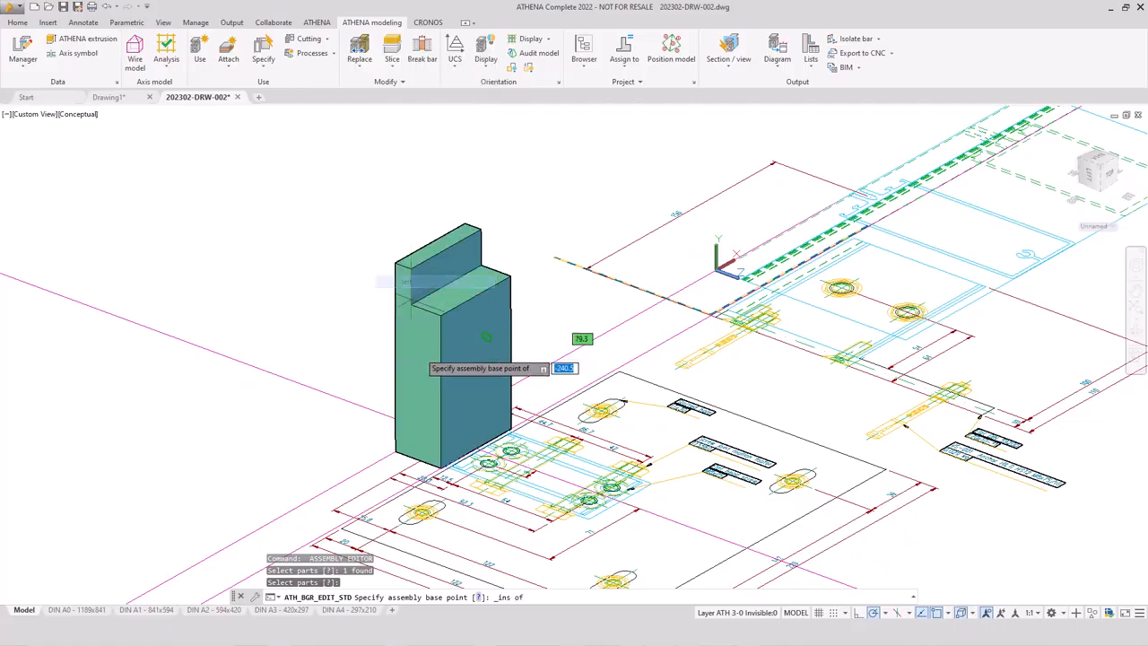
{"action": "left_click", "coordinate": [458, 443]}
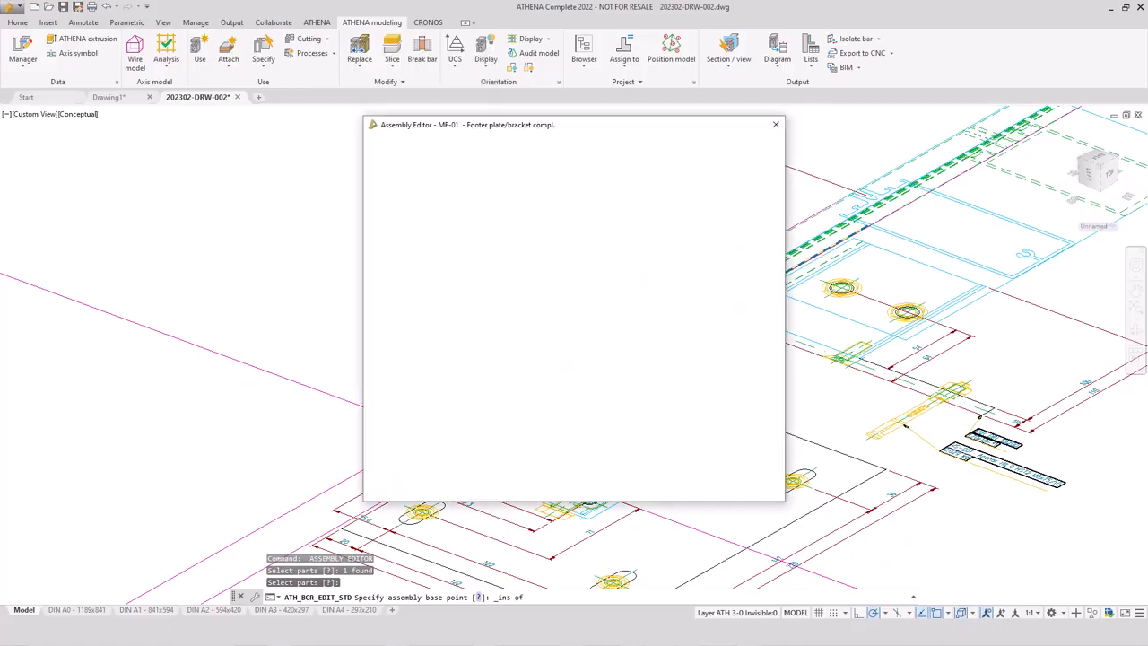
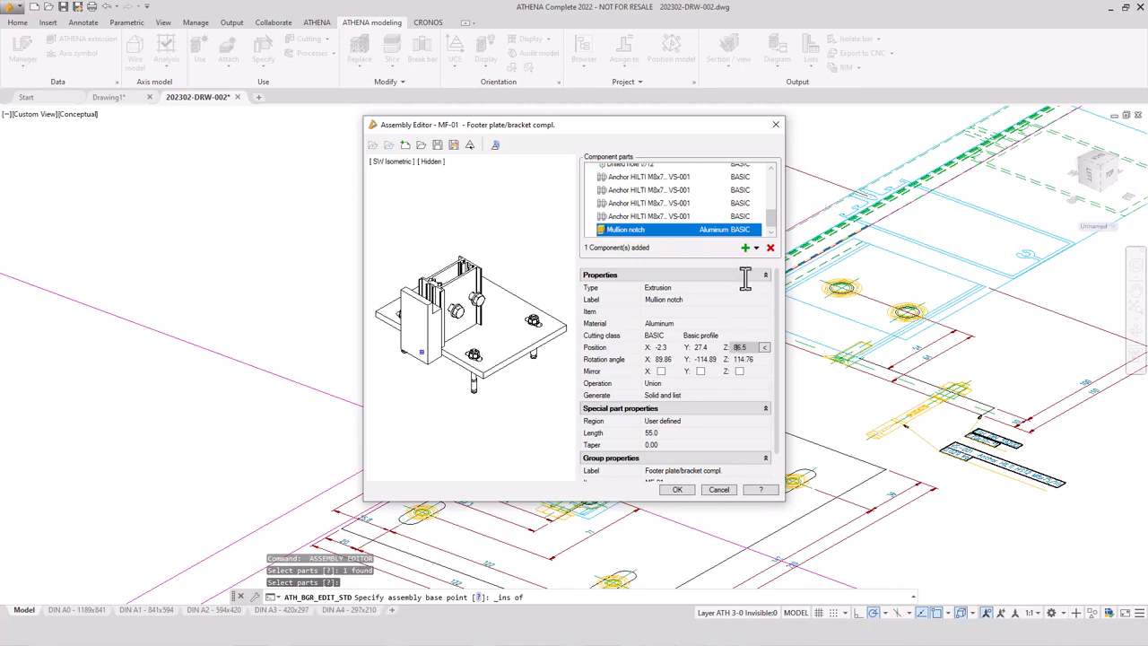
Set the Mullion notch component's Z position to 86.5 and switch the assembly preview to the Front view
{"action": "key", "text": "Return"}
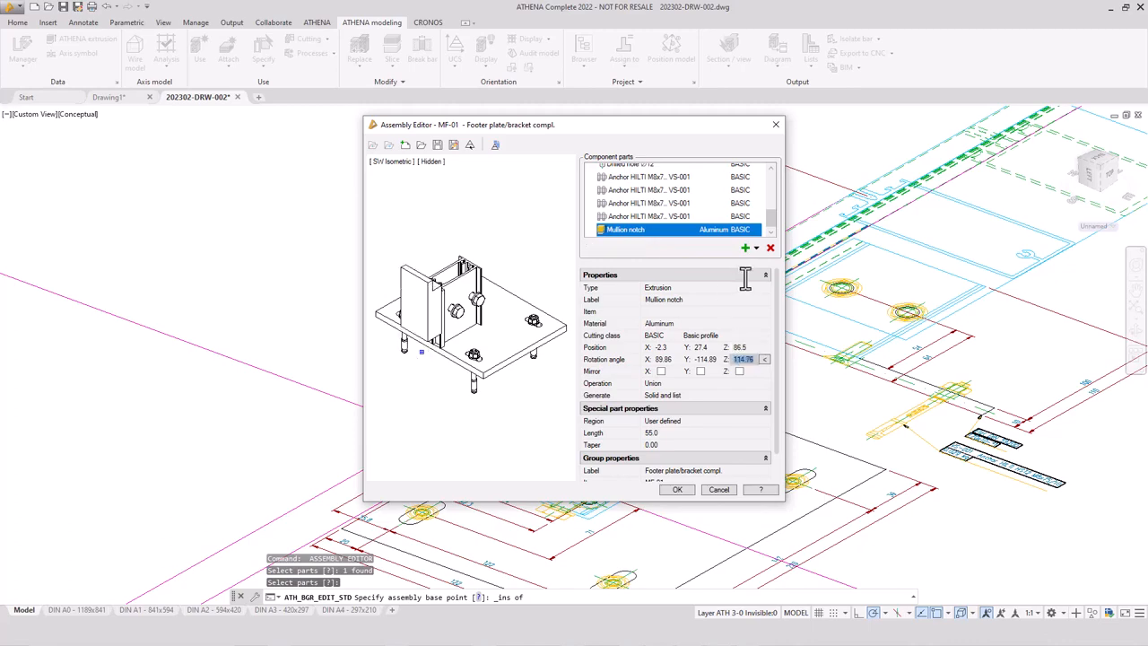
{"action": "left_click", "coordinate": [404, 168]}
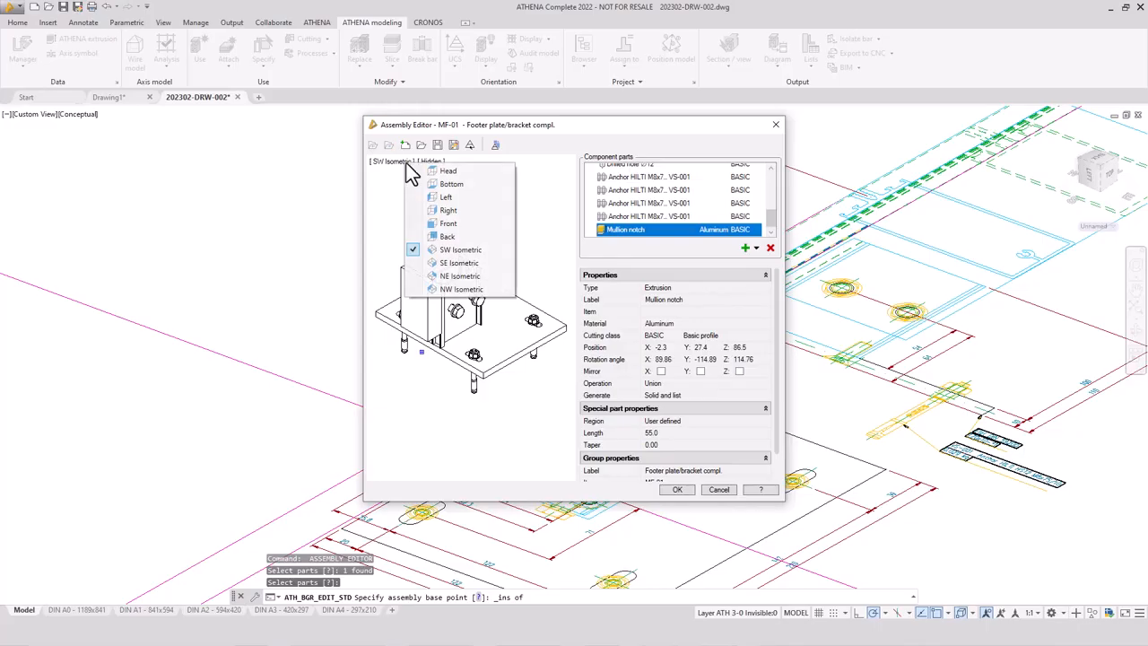
{"action": "left_click", "coordinate": [450, 225]}
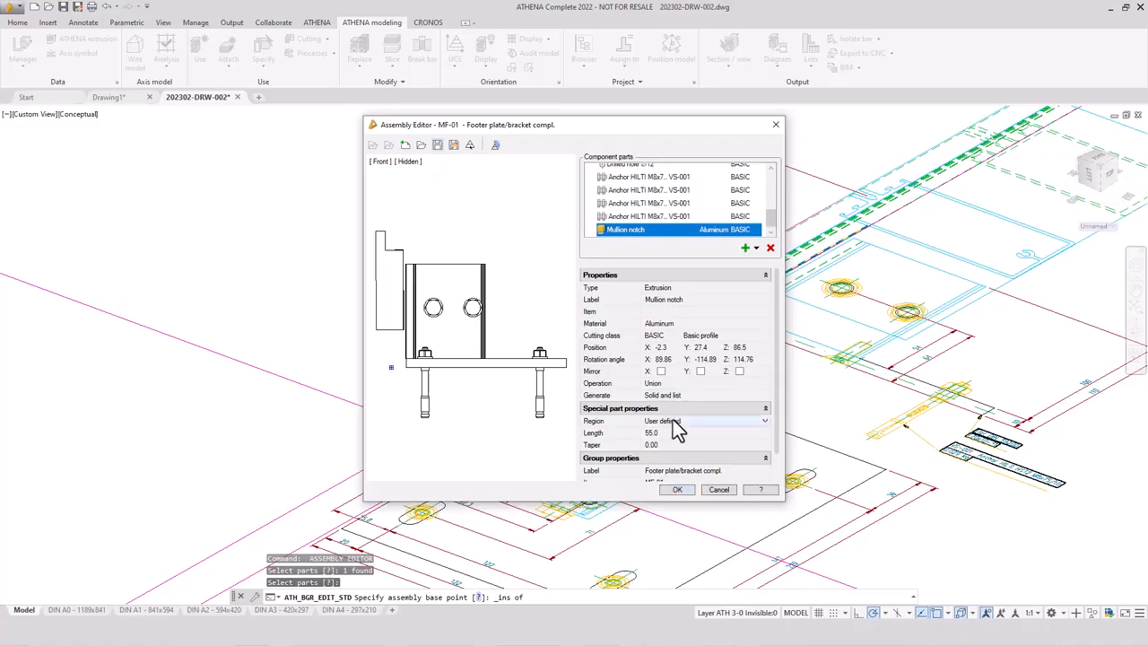
Set the Mullion notch component's operation to Difference and accept the changes to assembly MF-01
{"action": "scroll", "coordinate": [681, 431], "scroll_direction": "down", "scroll_amount": 2}
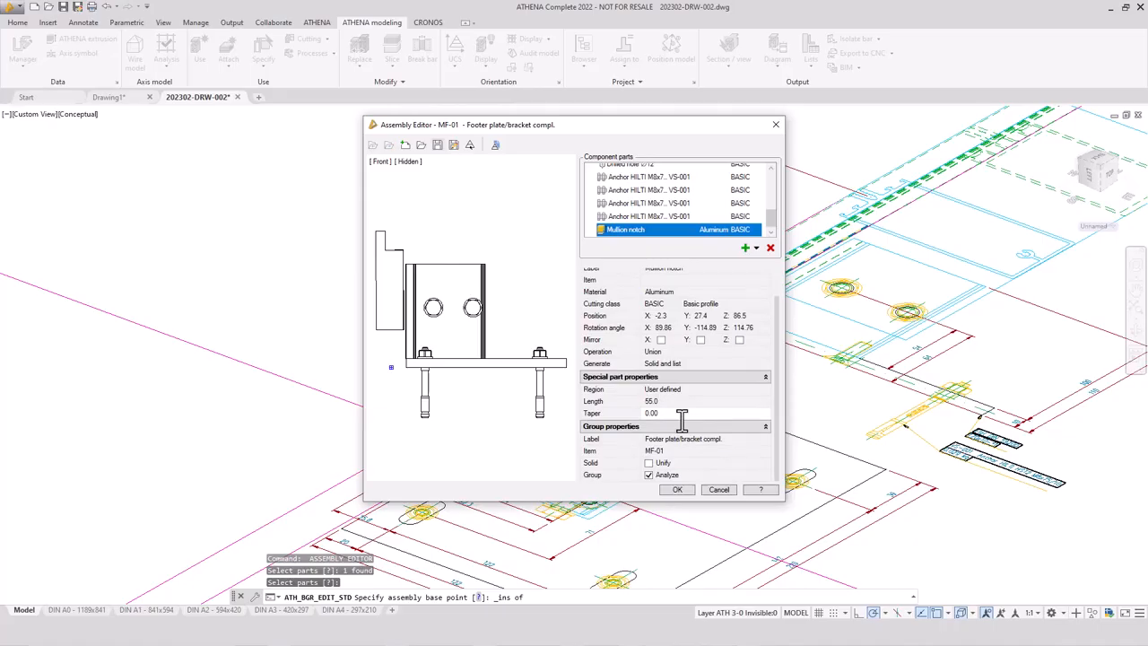
{"action": "left_click", "coordinate": [682, 354]}
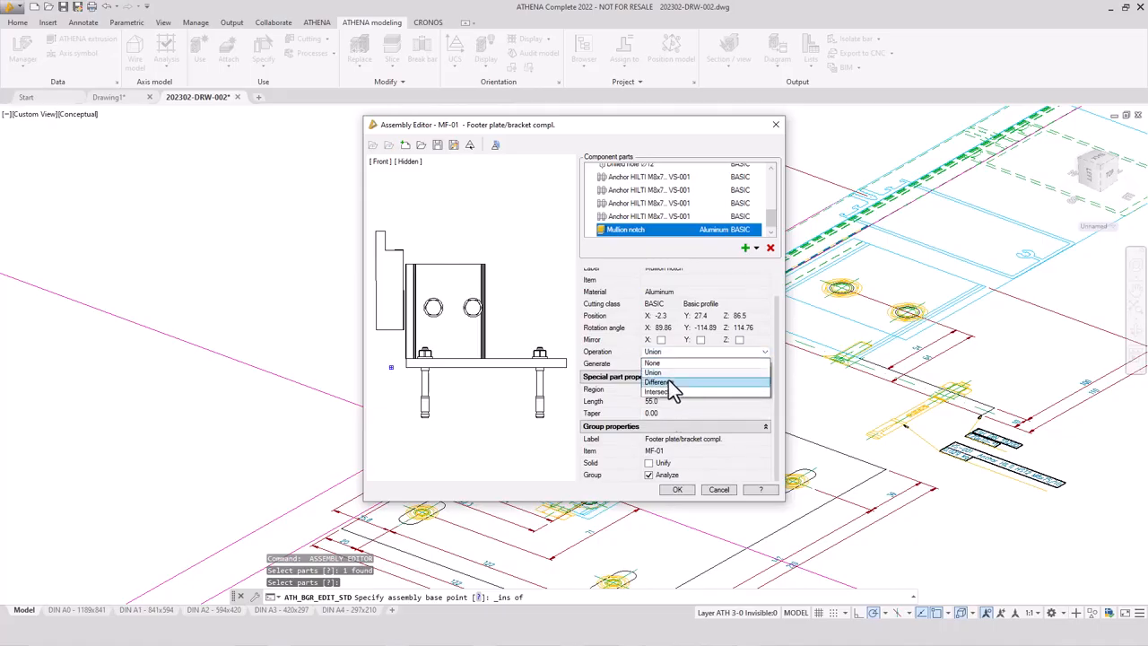
{"action": "left_click", "coordinate": [668, 383]}
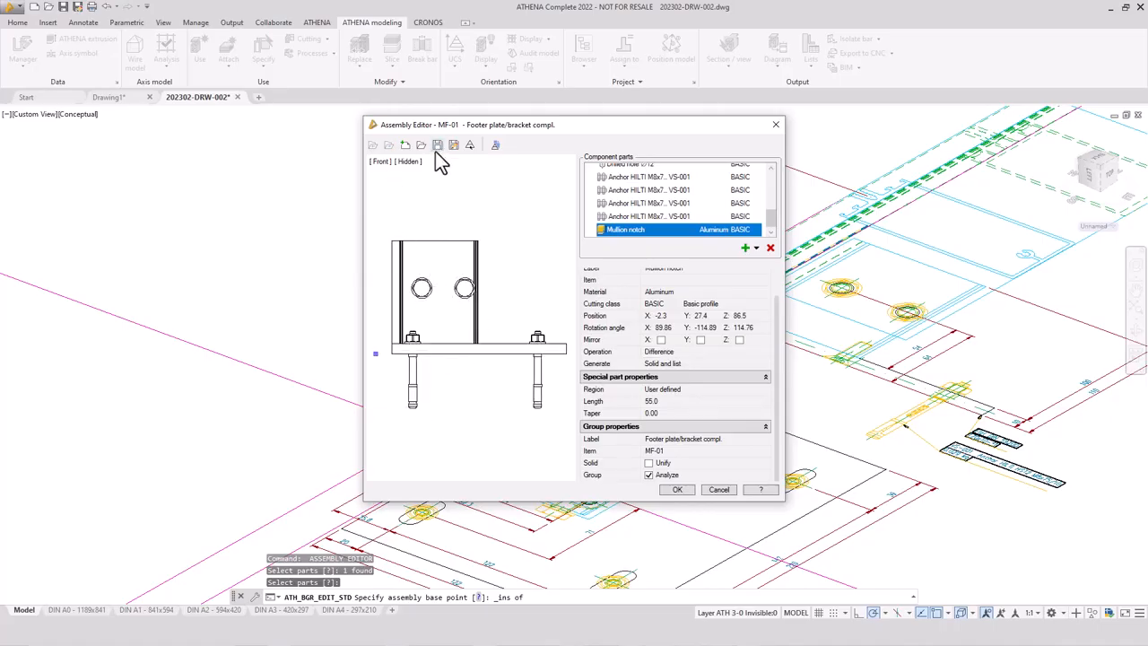
{"action": "left_click", "coordinate": [677, 490]}
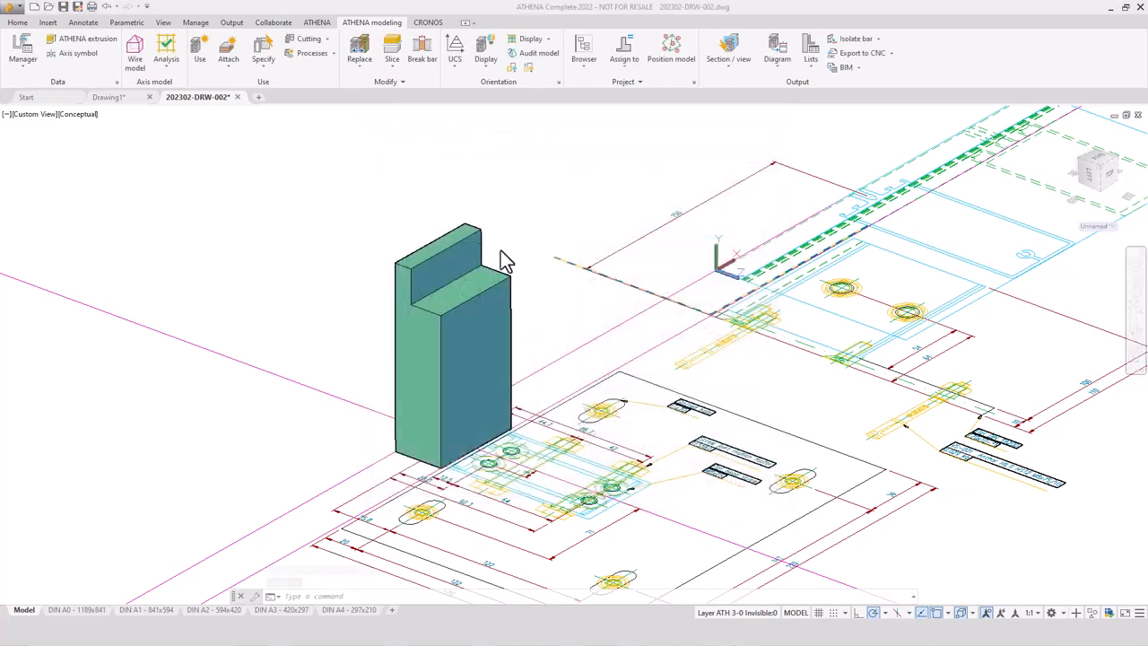
Erase the auxiliary lines from the drawing
{"action": "left_click", "coordinate": [549, 247]}
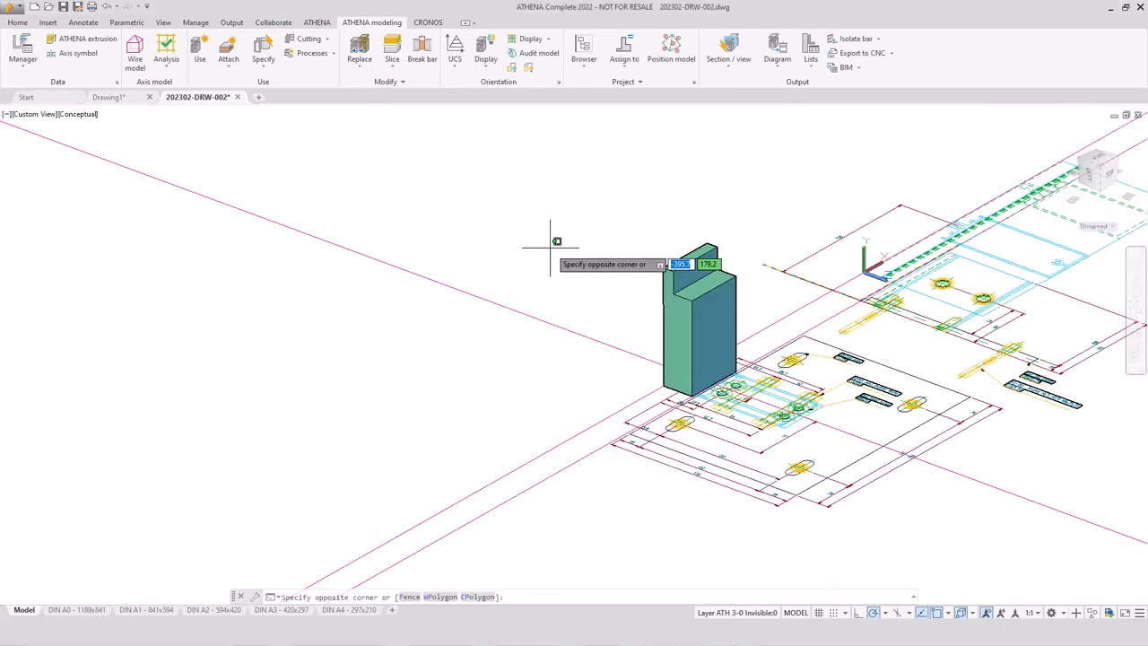
{"action": "middle_click_drag", "start_coordinate": [621, 195], "coordinate": [471, 341]}
{"action": "left_click", "coordinate": [471, 341]}
{"action": "left_click", "coordinate": [317, 22]}
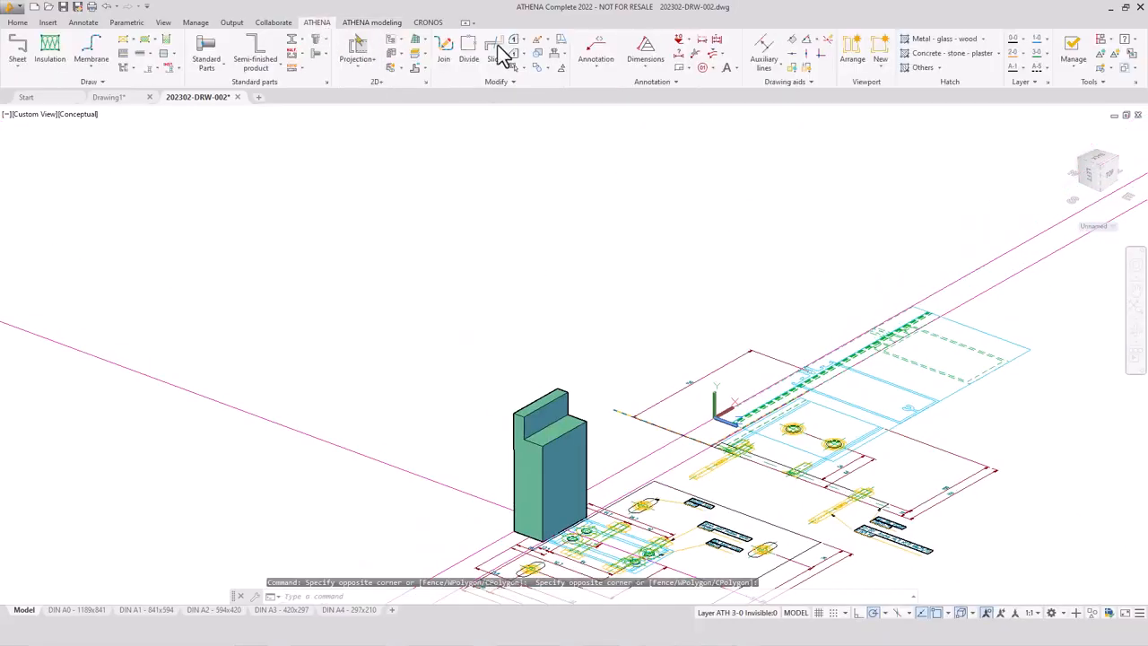
{"action": "left_click", "coordinate": [827, 39]}
Start applying an arrangement to the 105 mm mullion that has no foot and add a new arrangement entry
{"action": "scroll", "coordinate": [512, 413], "scroll_direction": "down", "scroll_amount": 4}
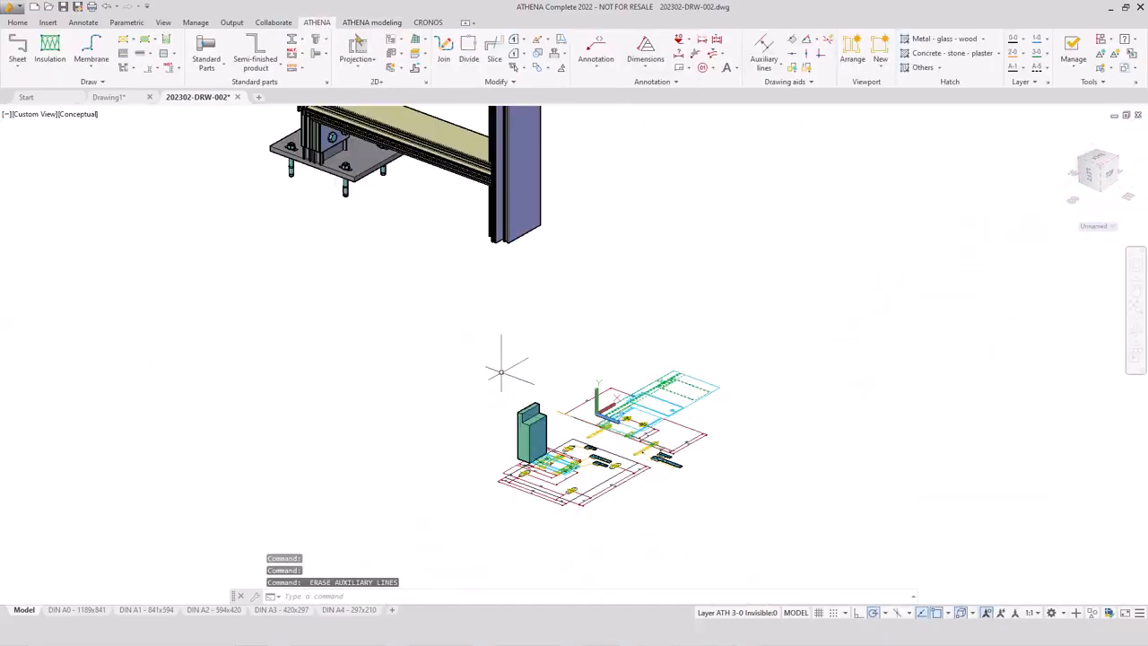
{"action": "mouse_move", "coordinate": [446, 281]}
{"action": "middle_mouse_down"}
{"action": "mouse_move", "coordinate": [527, 349]}
{"action": "mouse_move", "coordinate": [522, 420]}
{"action": "middle_mouse_up"}
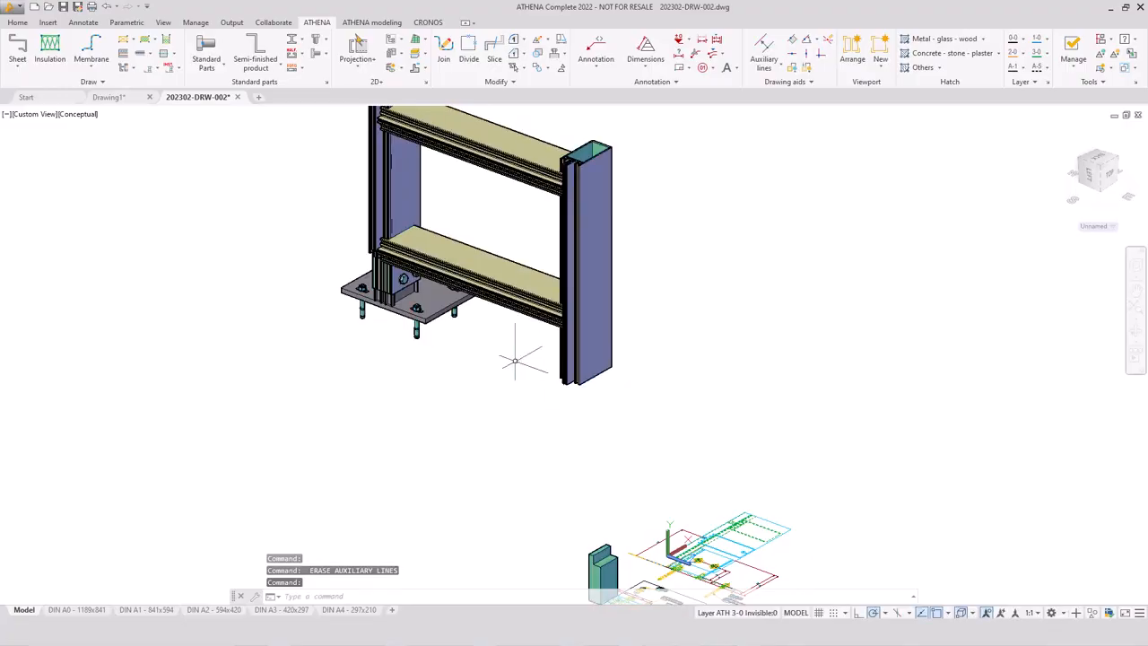
{"action": "middle_click_drag", "start_coordinate": [513, 372], "coordinate": [403, 389]}
{"action": "scroll", "coordinate": [535, 399], "scroll_direction": "up", "scroll_amount": 3}
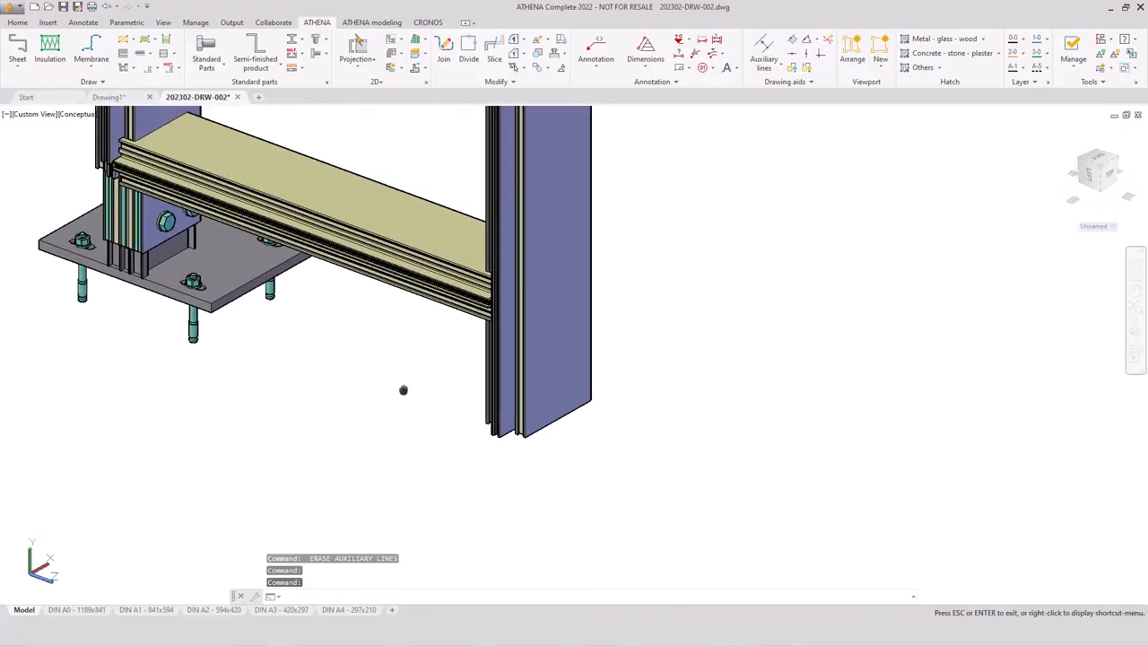
{"action": "left_click", "coordinate": [368, 24]}
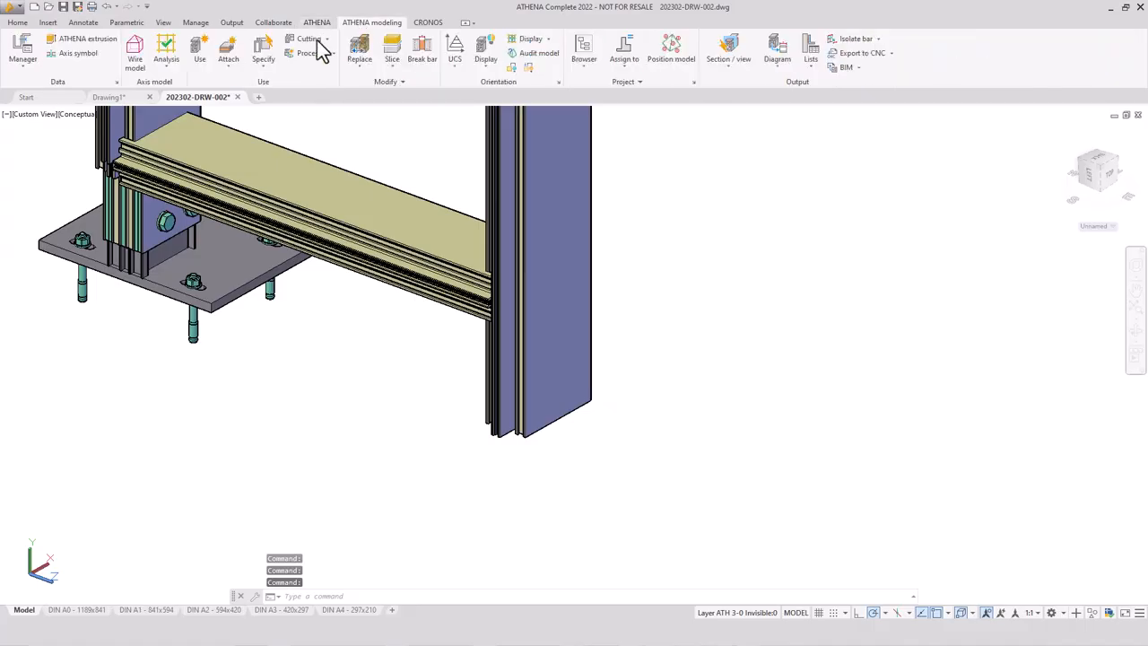
{"action": "left_click", "coordinate": [260, 69]}
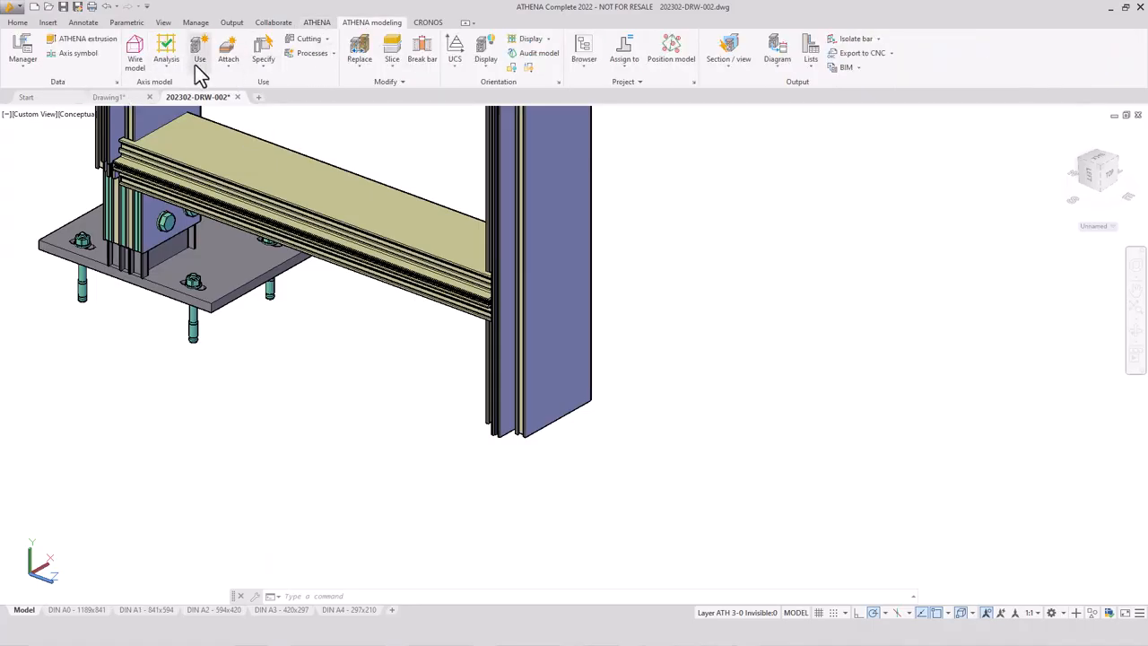
{"action": "left_click", "coordinate": [231, 69]}
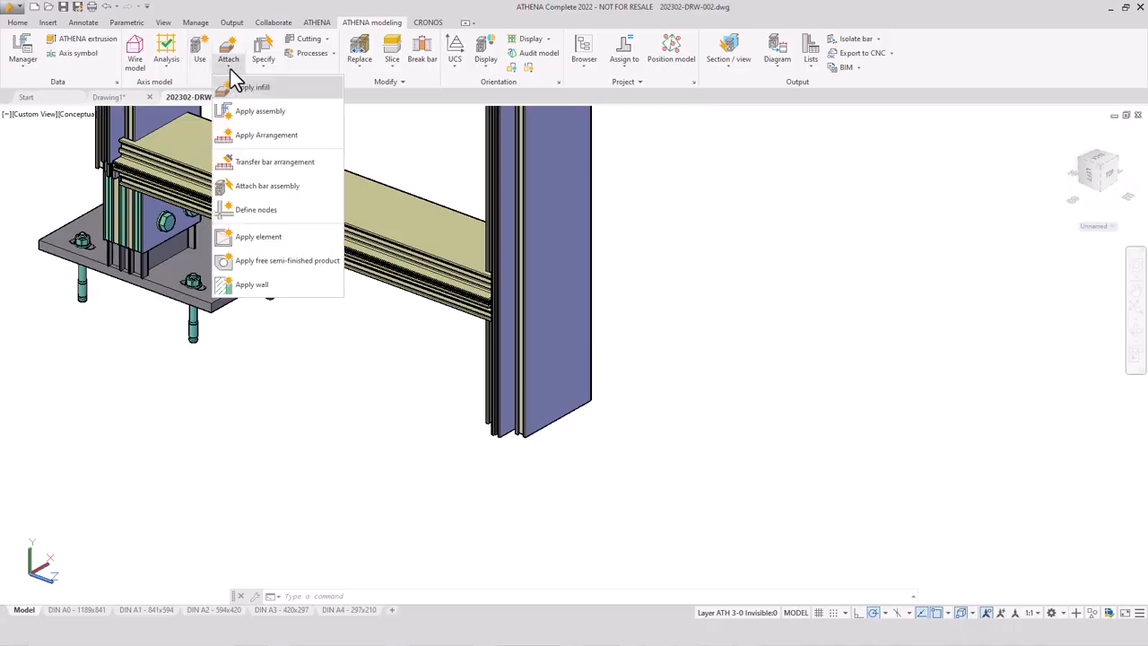
{"action": "left_click", "coordinate": [269, 140]}
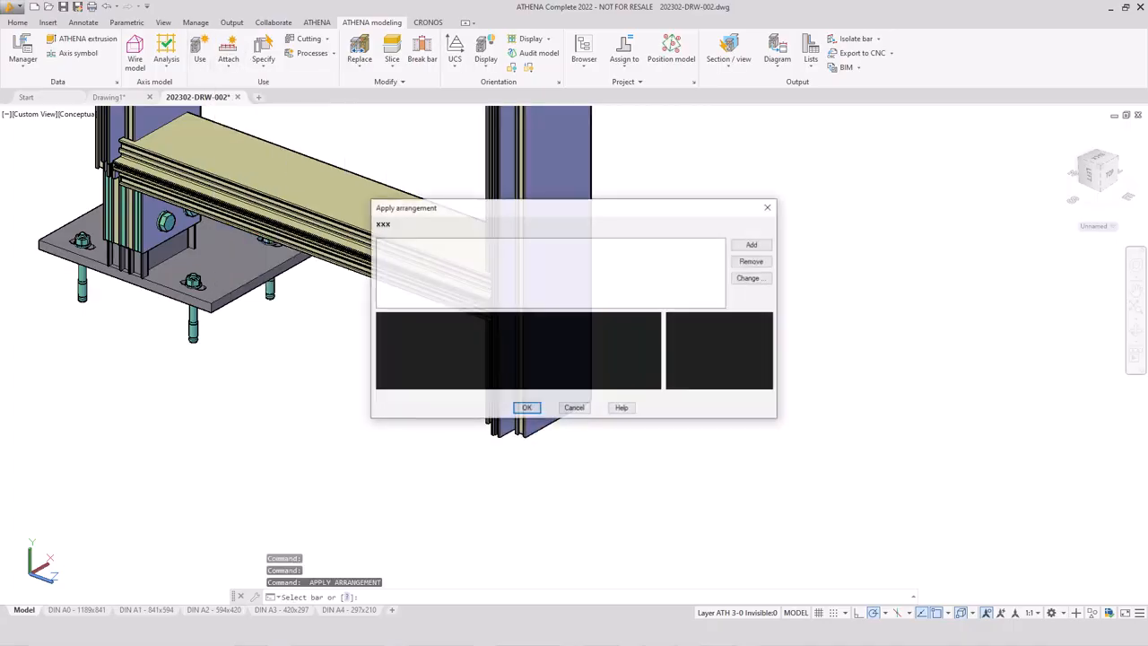
{"action": "left_click", "coordinate": [752, 251]}
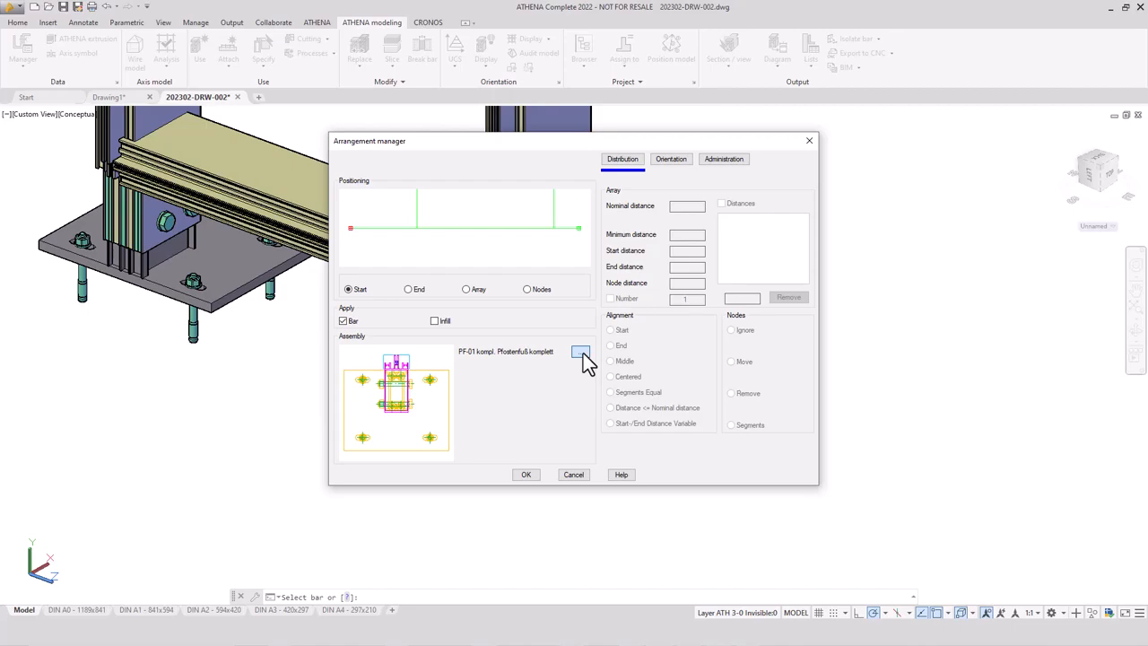
Assign assembly MF-01 Footer plate/bracket compl. to the arrangement at the bar's start and apply it to the mullion
{"action": "left_click", "coordinate": [580, 353]}
{"action": "left_click", "coordinate": [480, 294]}
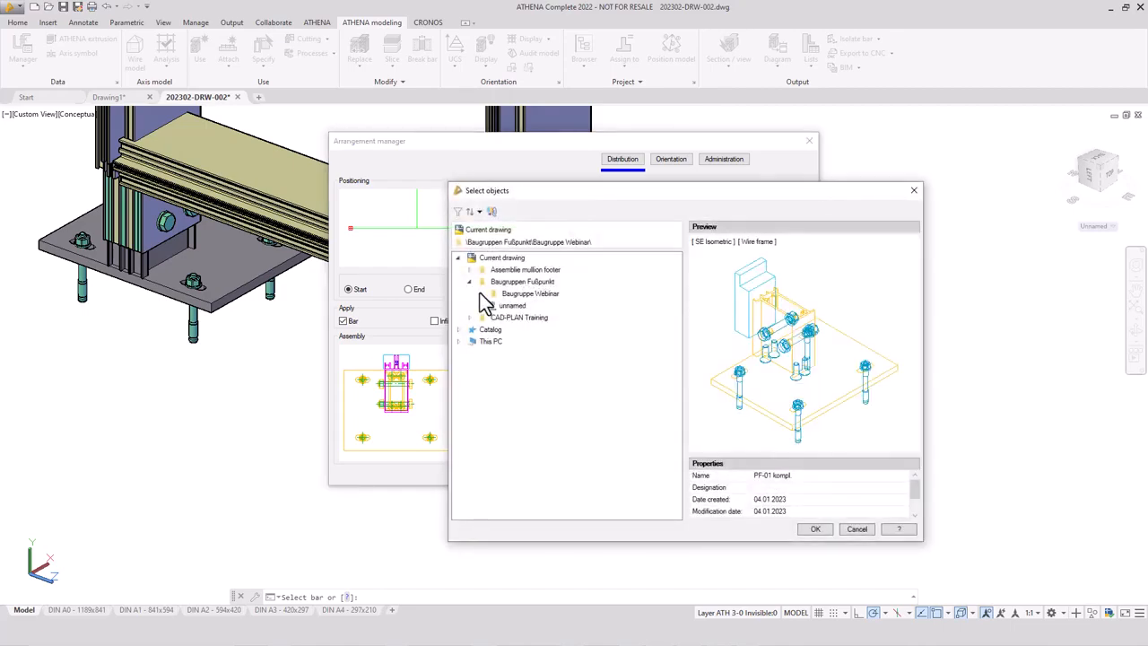
{"action": "left_click", "coordinate": [470, 271]}
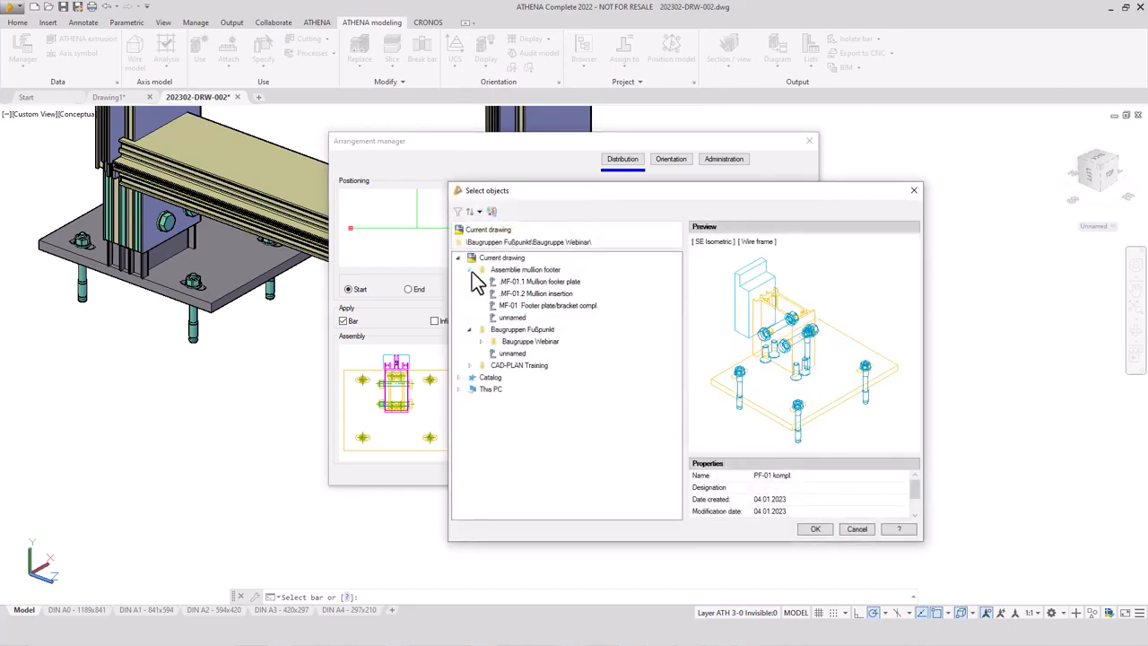
{"action": "left_click", "coordinate": [536, 310]}
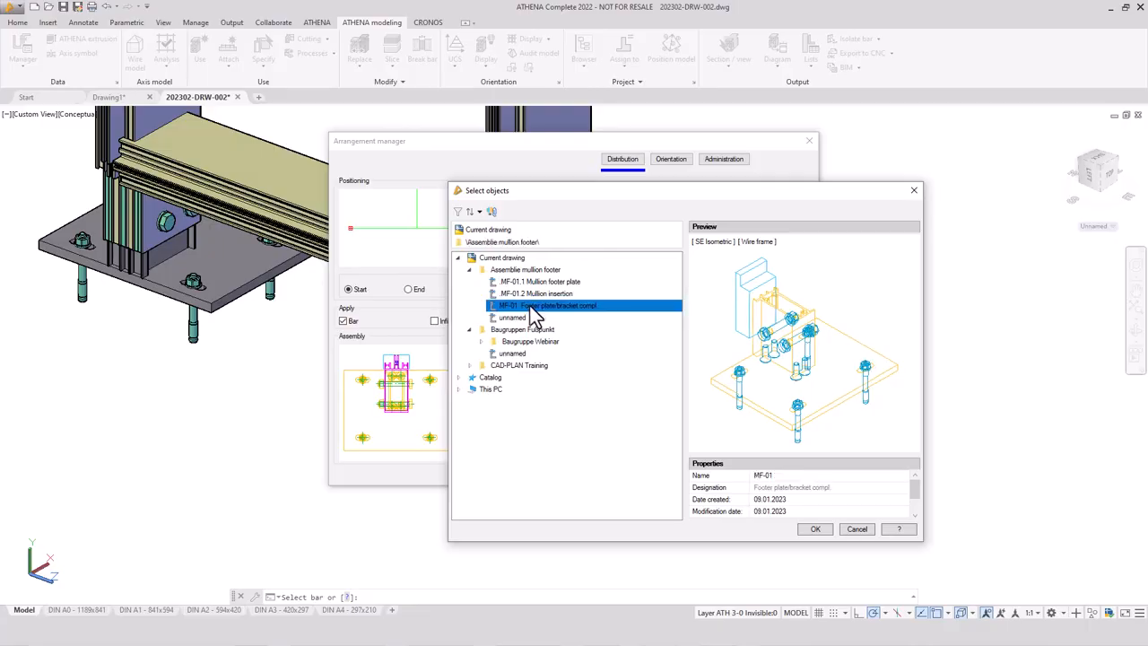
{"action": "left_click", "coordinate": [815, 529]}
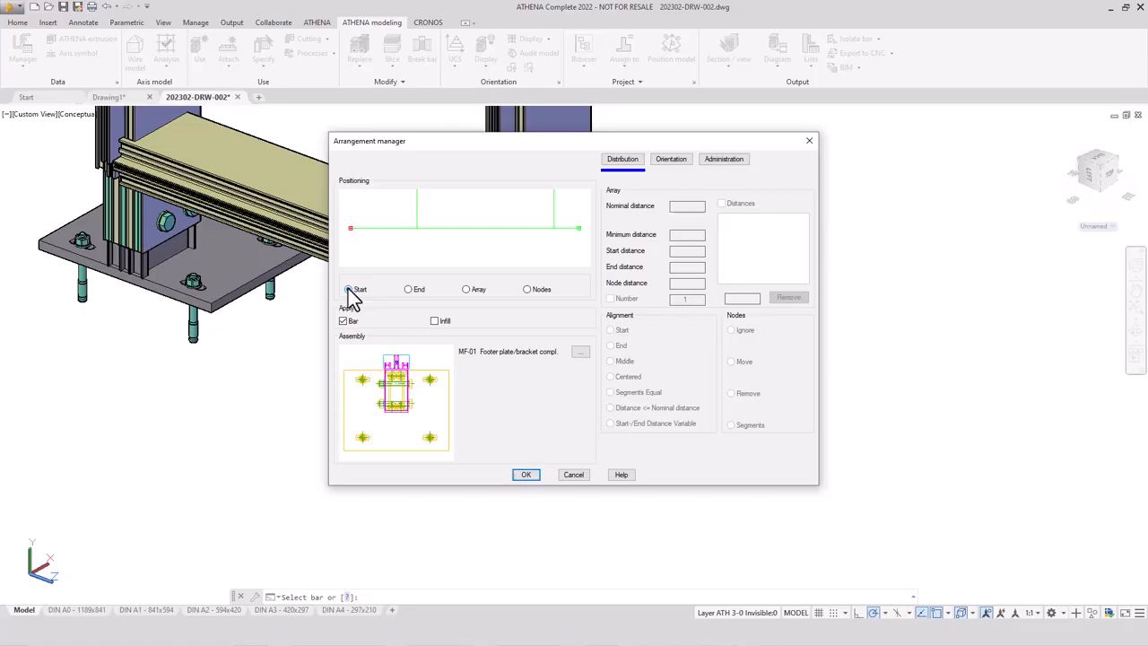
{"action": "left_click", "coordinate": [525, 475]}
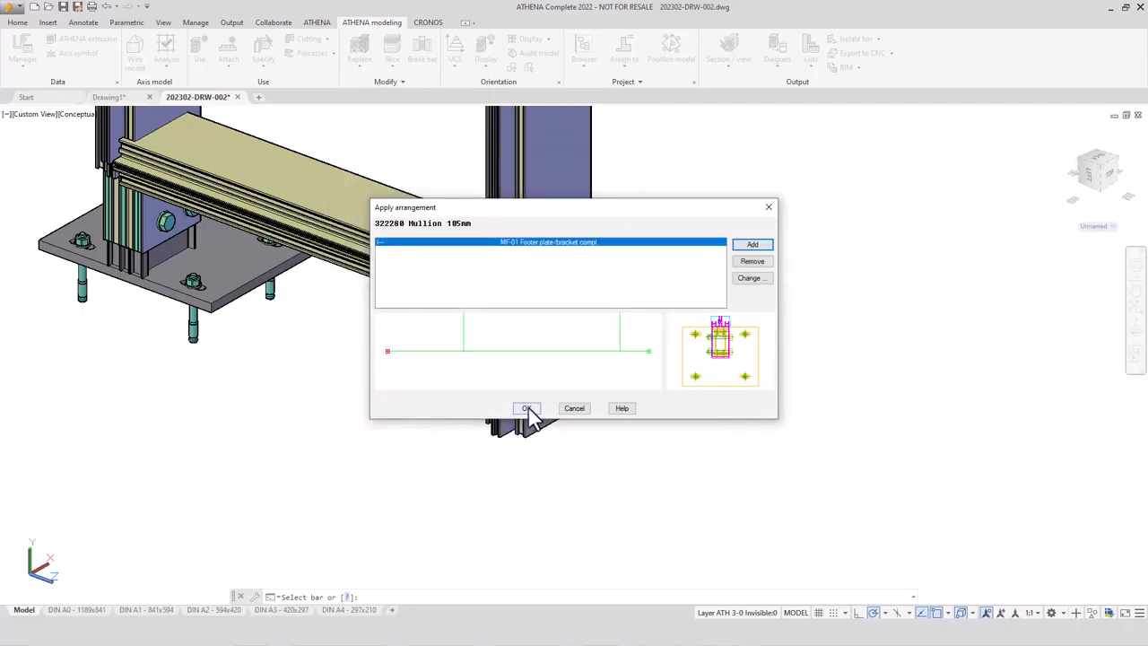
{"action": "left_click", "coordinate": [528, 409]}
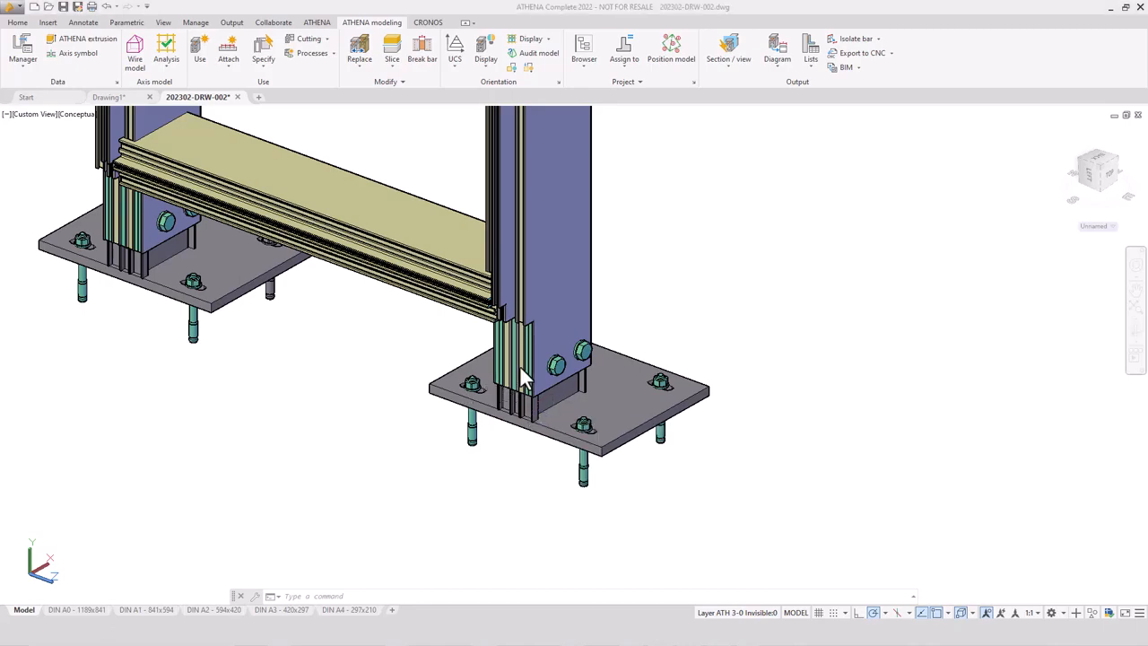
Set the bar display mode to Complete and apply it to the mullion with the newly attached foot
{"action": "scroll", "coordinate": [519, 366], "scroll_direction": "up", "scroll_amount": 2}
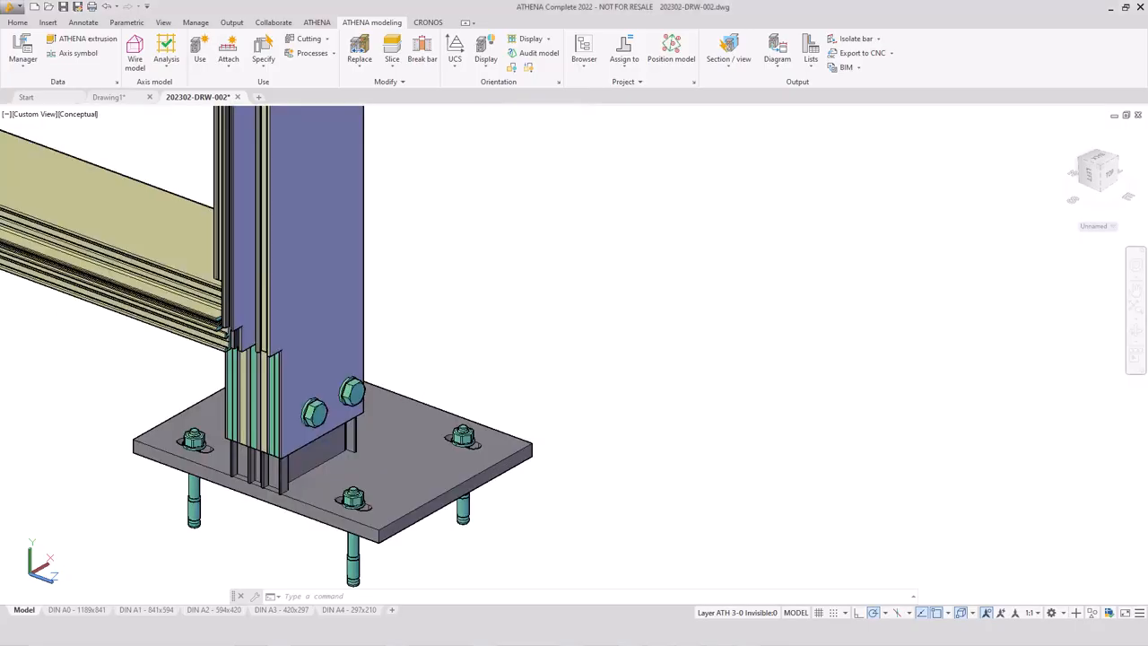
{"action": "middle_click_drag", "start_coordinate": [476, 350], "coordinate": [723, 249]}
{"action": "scroll", "coordinate": [525, 317], "scroll_direction": "up", "scroll_amount": 2}
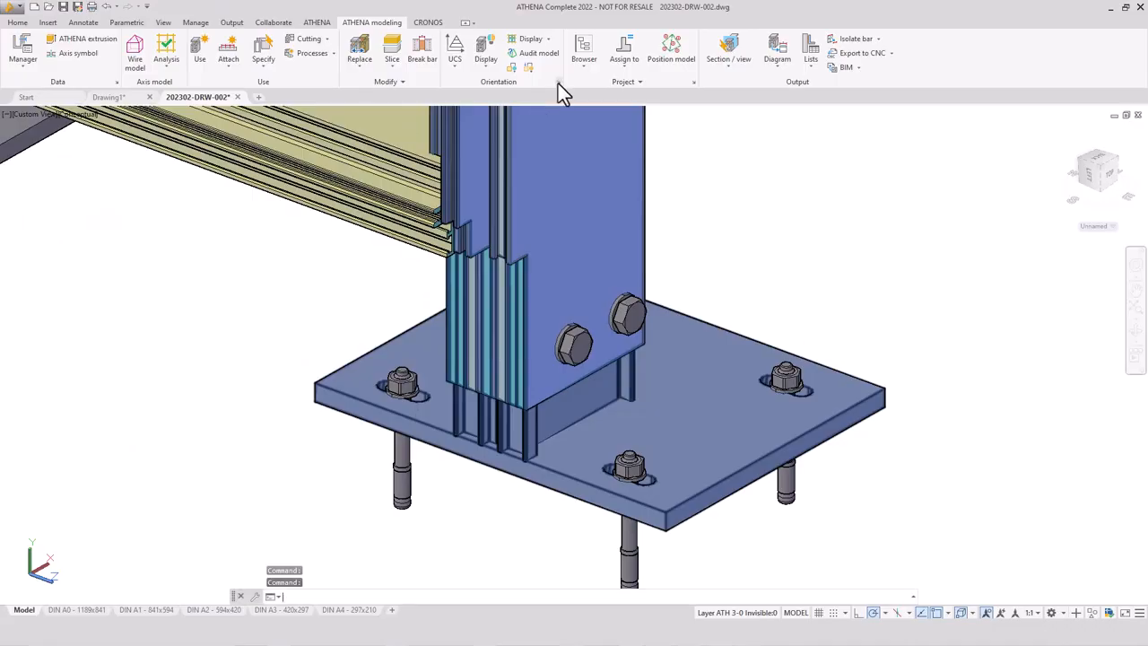
{"action": "left_click", "coordinate": [558, 82]}
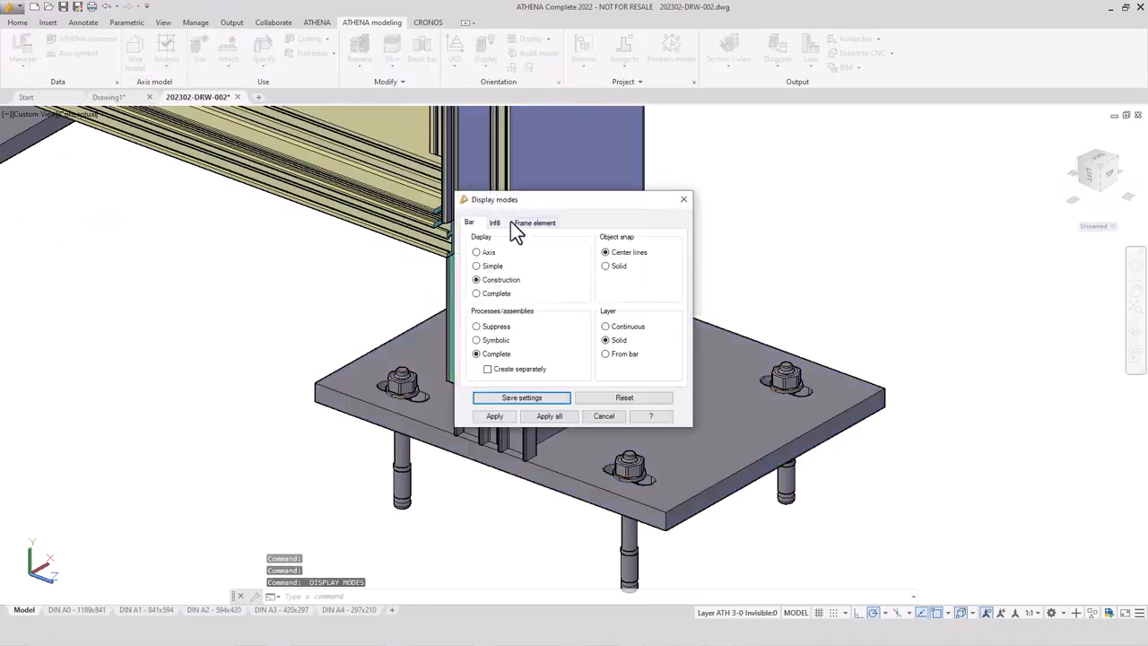
{"action": "left_click", "coordinate": [485, 295]}
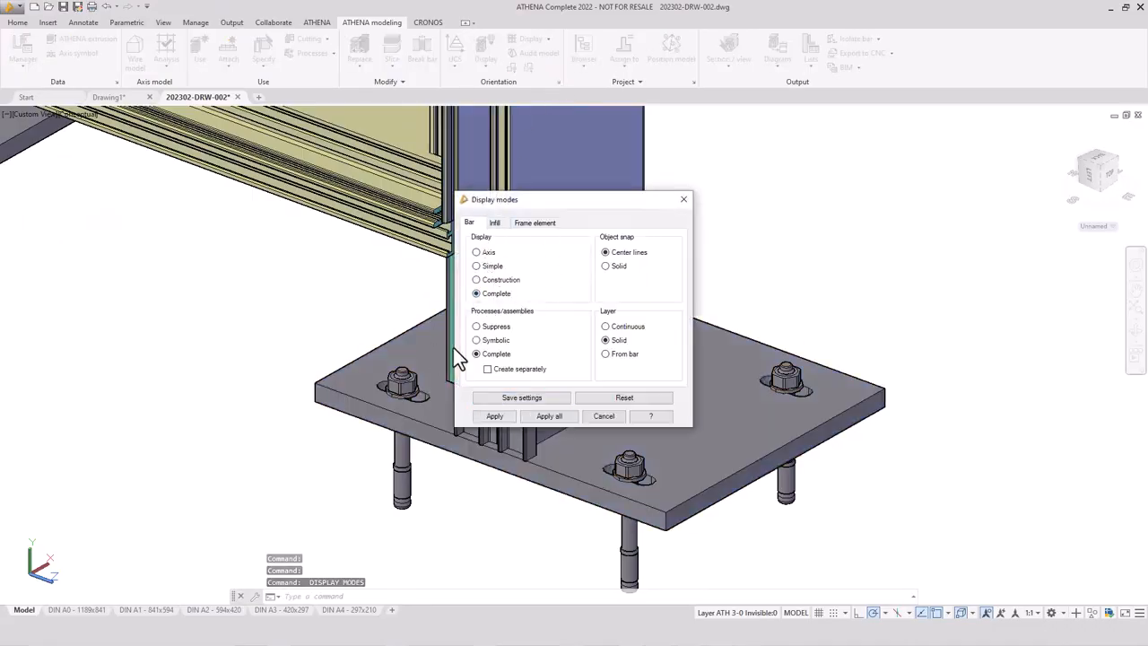
{"action": "left_click", "coordinate": [505, 417]}
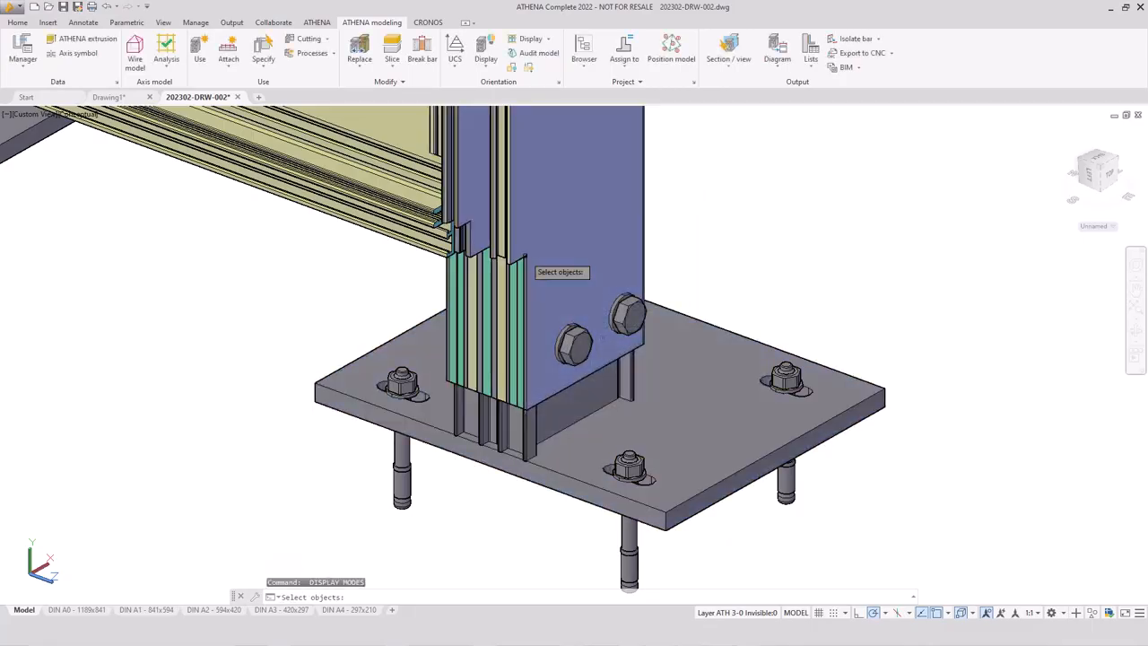
{"action": "left_click", "coordinate": [526, 256]}
{"action": "key", "text": "Return"}
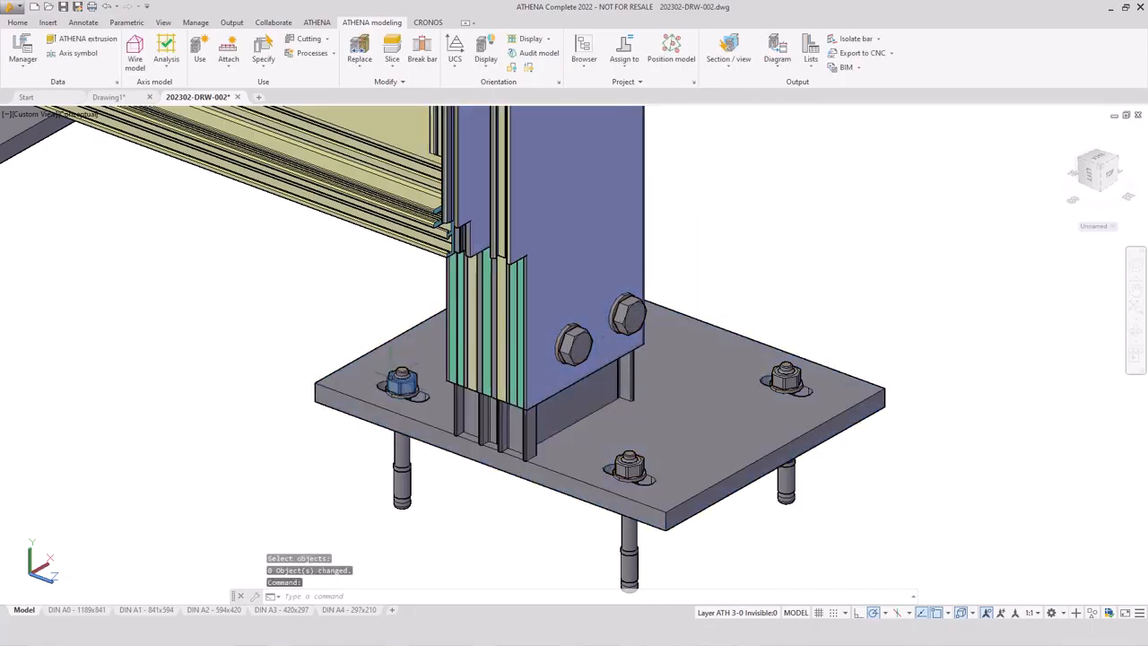
Examine the new mullion foot from several sides, checking the notch, bolt holes and footer plate
{"action": "middle_click_drag", "start_coordinate": [347, 378], "coordinate": [1136, 325], "text": "shift"}
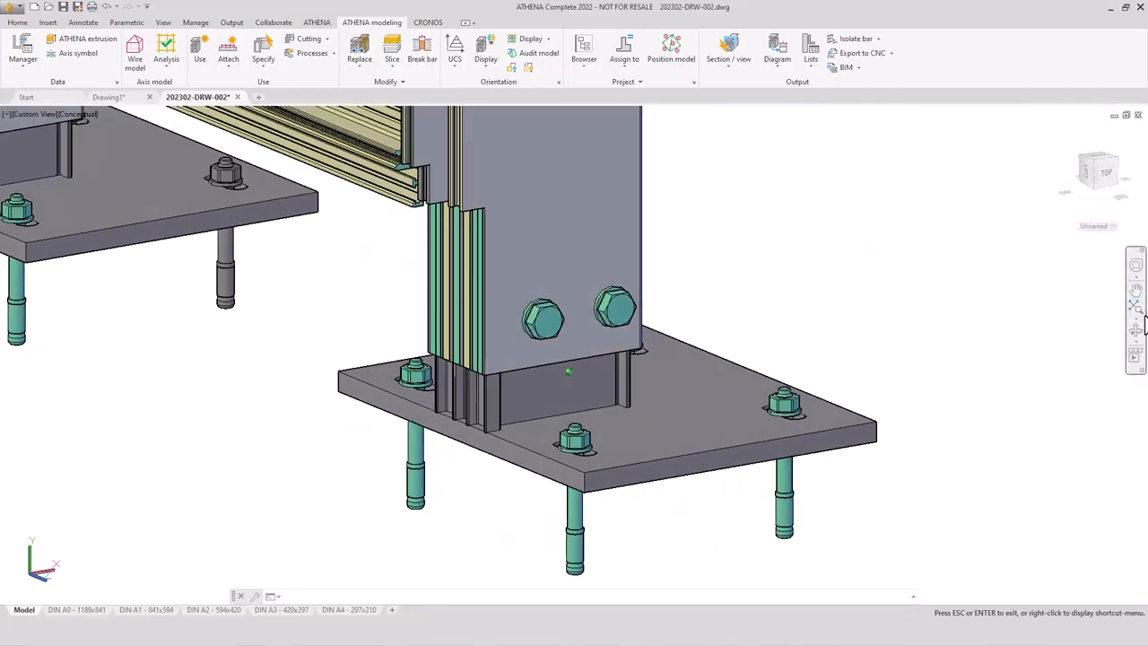
{"action": "key", "text": "Escape"}
{"action": "left_click", "coordinate": [534, 251]}
{"action": "middle_click_drag", "start_coordinate": [539, 248], "coordinate": [580, 111], "text": "shift"}
{"action": "middle_click_drag", "start_coordinate": [565, 244], "coordinate": [548, 428], "text": "shift"}
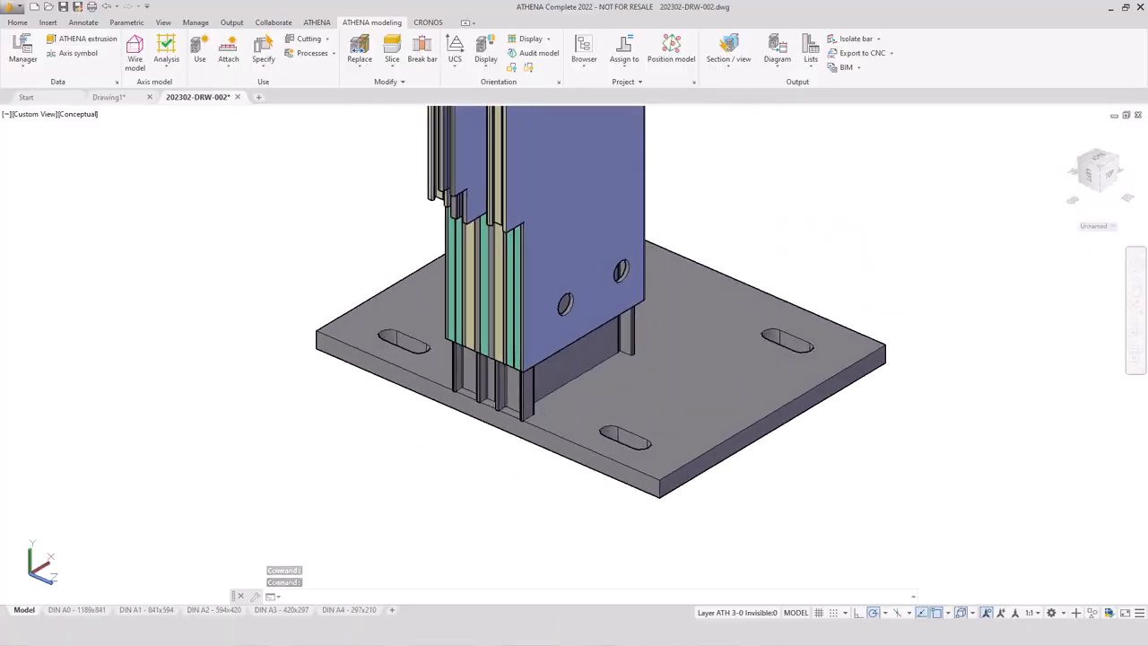
{"action": "scroll", "coordinate": [432, 406], "scroll_direction": "down", "scroll_amount": 4}
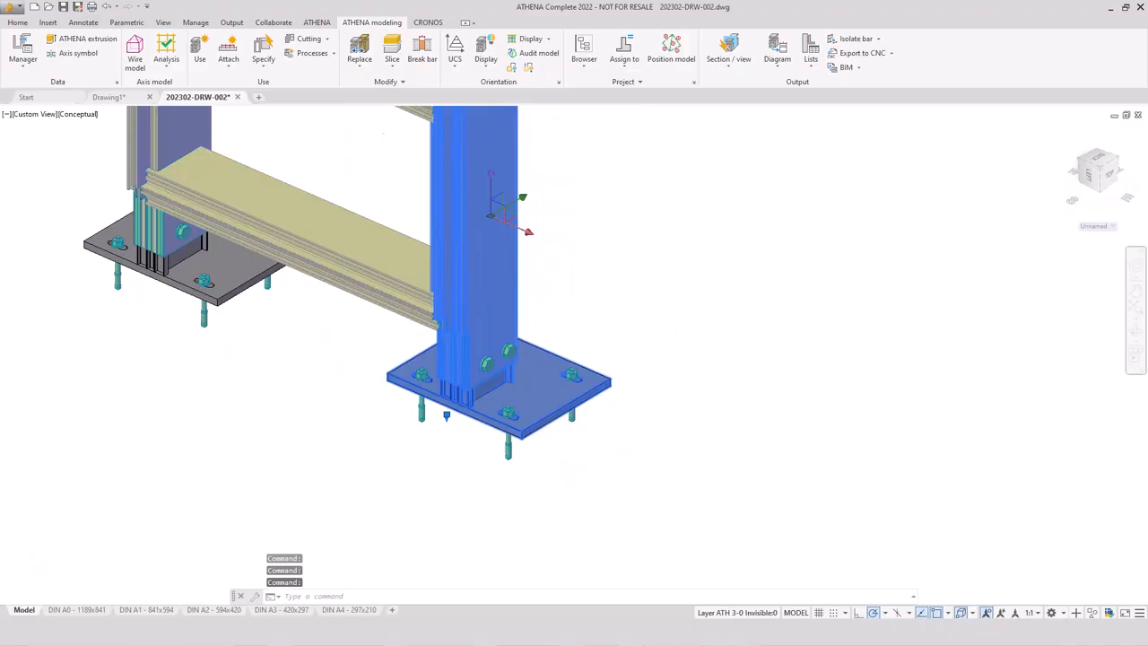
{"action": "left_click", "coordinate": [287, 384]}
{"action": "key", "text": "Escape"}
{"action": "key", "text": "Escape"}
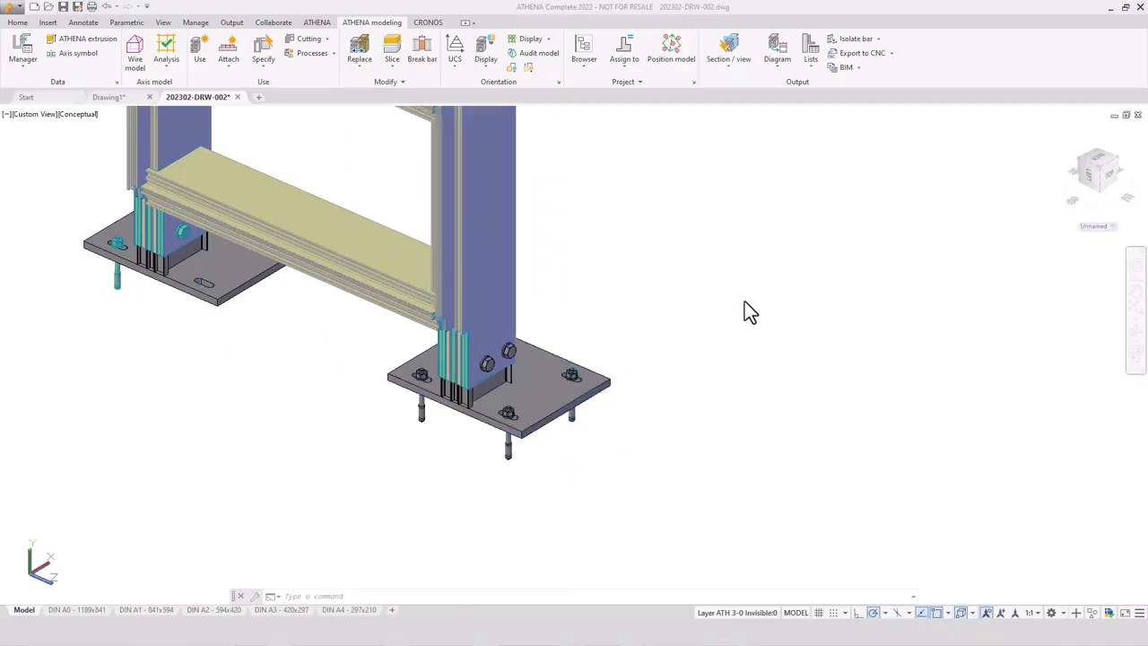
Open the project browser and add both mullions as new positions to 100 Profiles under P002 Template Production
{"action": "left_click", "coordinate": [319, 25]}
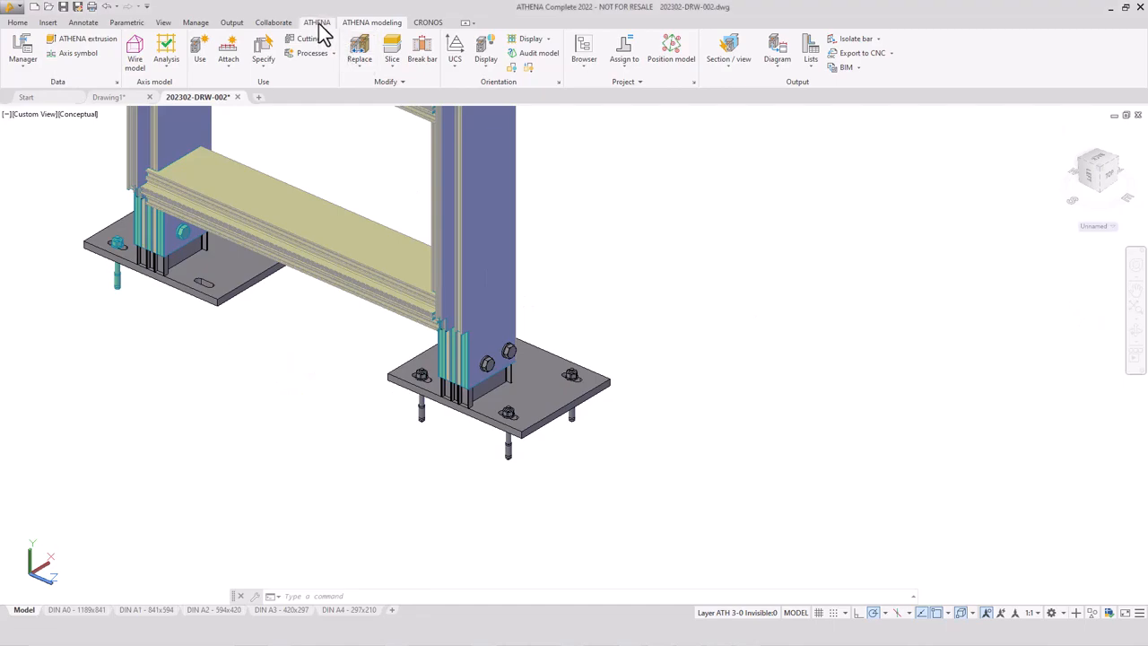
{"action": "left_click", "coordinate": [319, 26]}
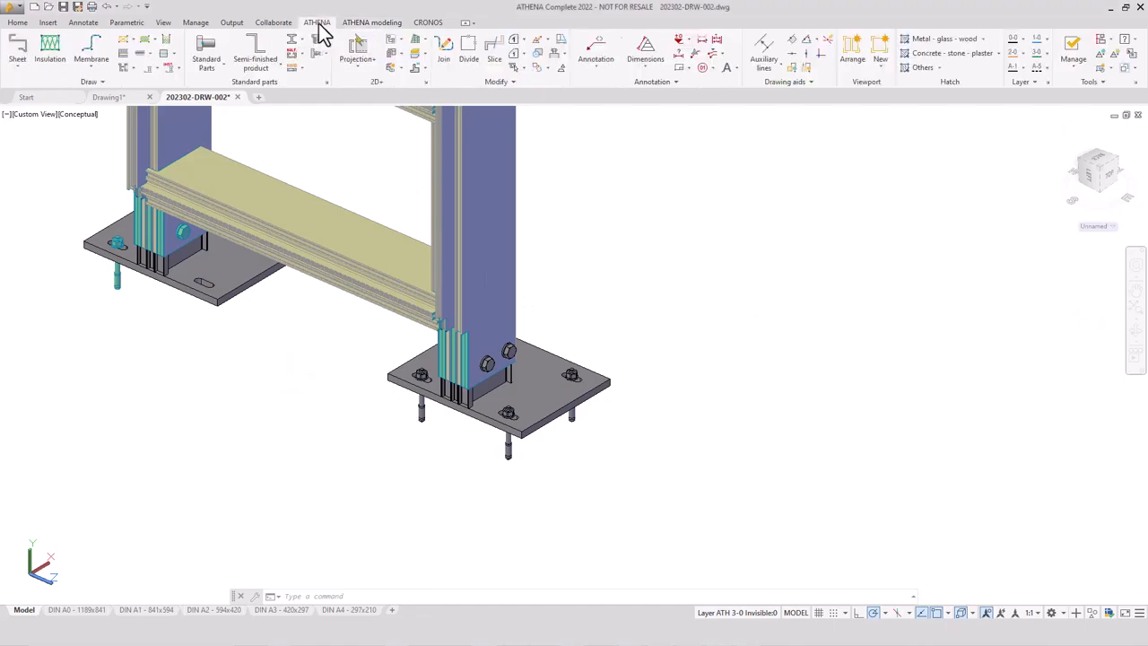
{"action": "left_click", "coordinate": [389, 42]}
{"action": "left_click_drag", "start_coordinate": [40, 157], "coordinate": [21, 338]}
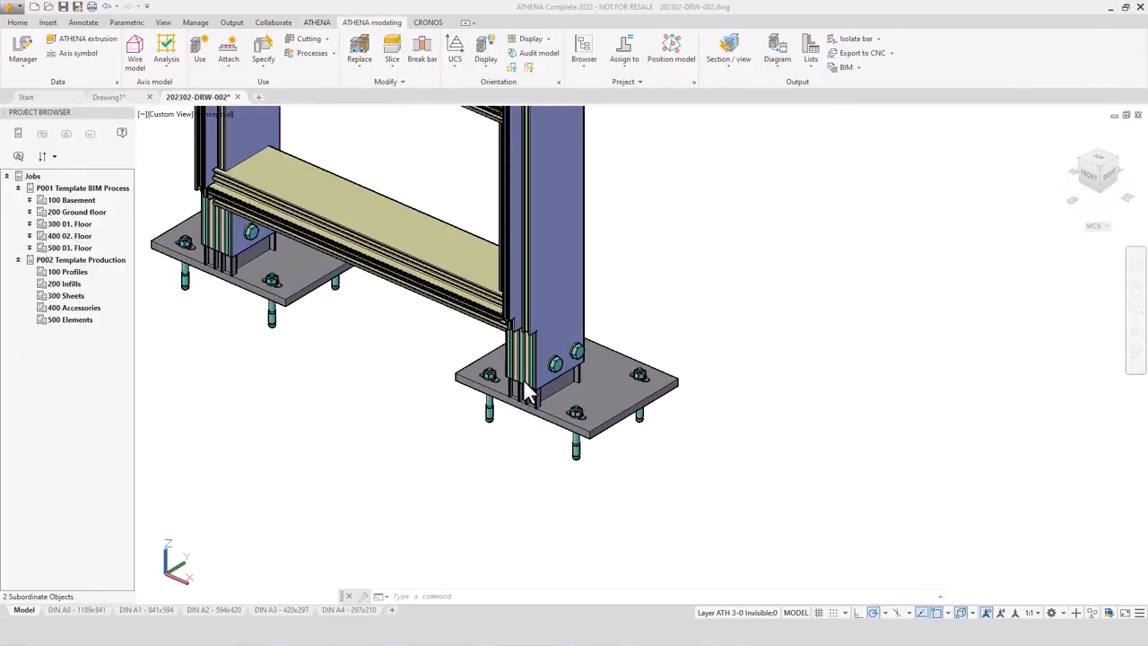
{"action": "right_click", "coordinate": [65, 273]}
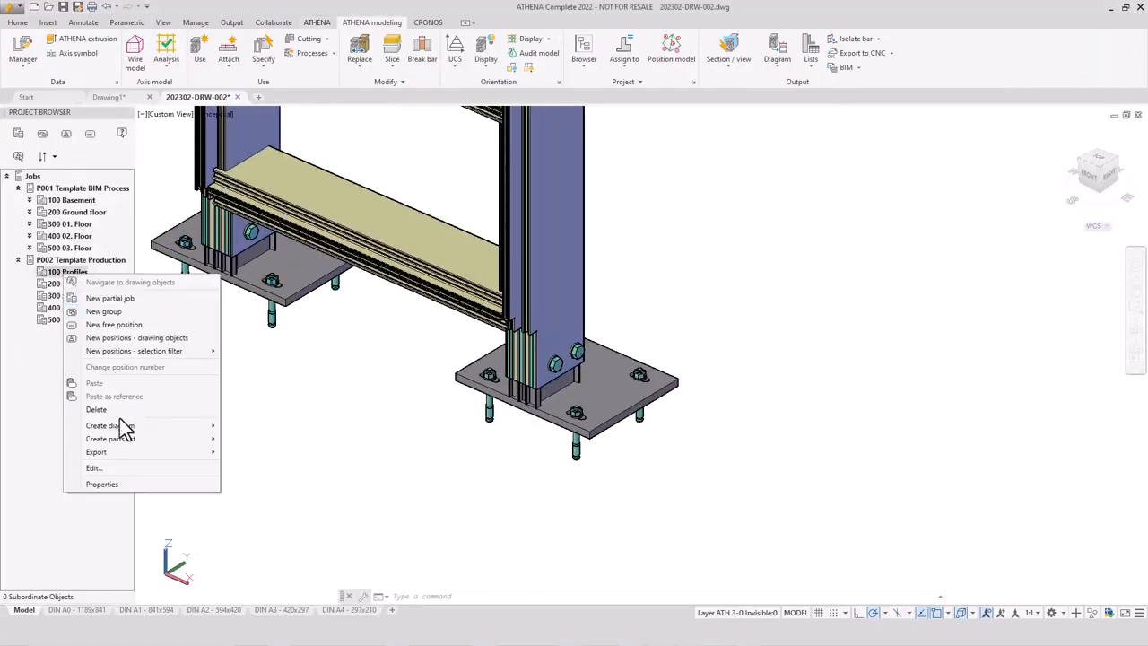
{"action": "left_click", "coordinate": [133, 339]}
{"action": "left_click", "coordinate": [206, 269]}
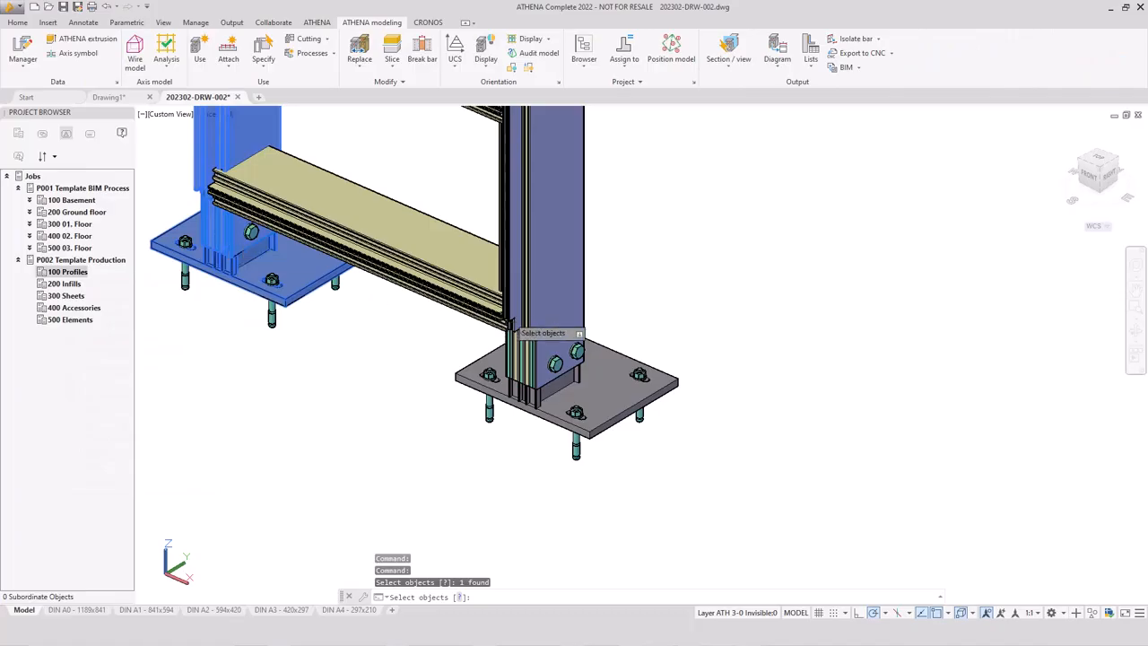
{"action": "left_click", "coordinate": [534, 335]}
{"action": "key", "text": "Return"}
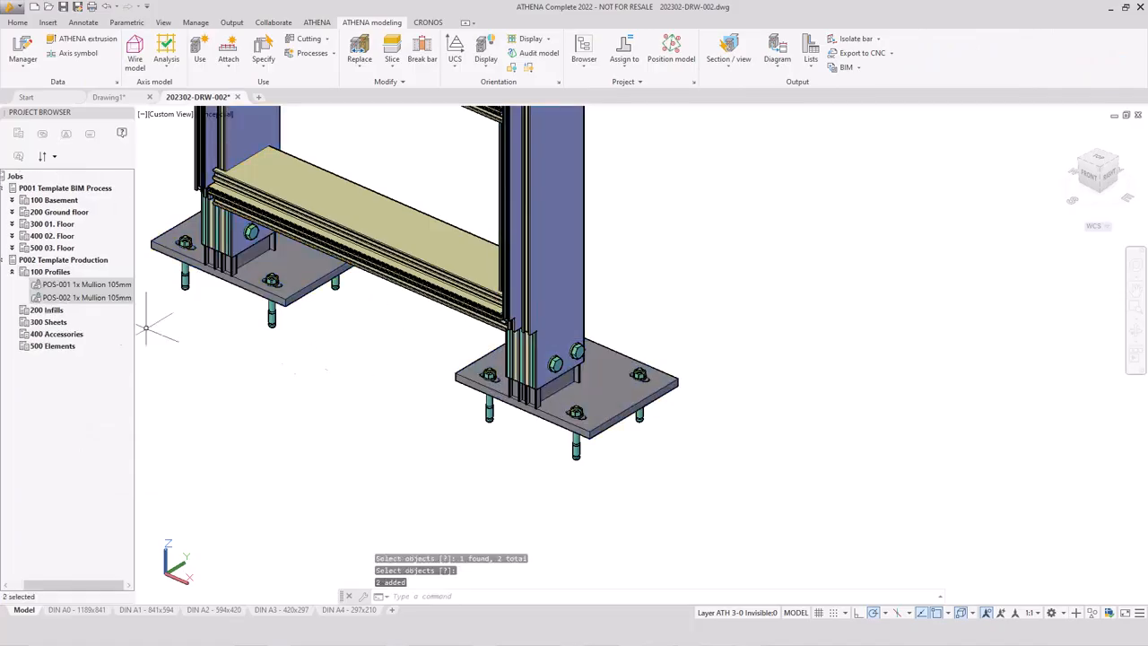
Create an assembly list by number of articles for 100 Profiles, place it beside the facade and show the top view
{"action": "right_click", "coordinate": [52, 272]}
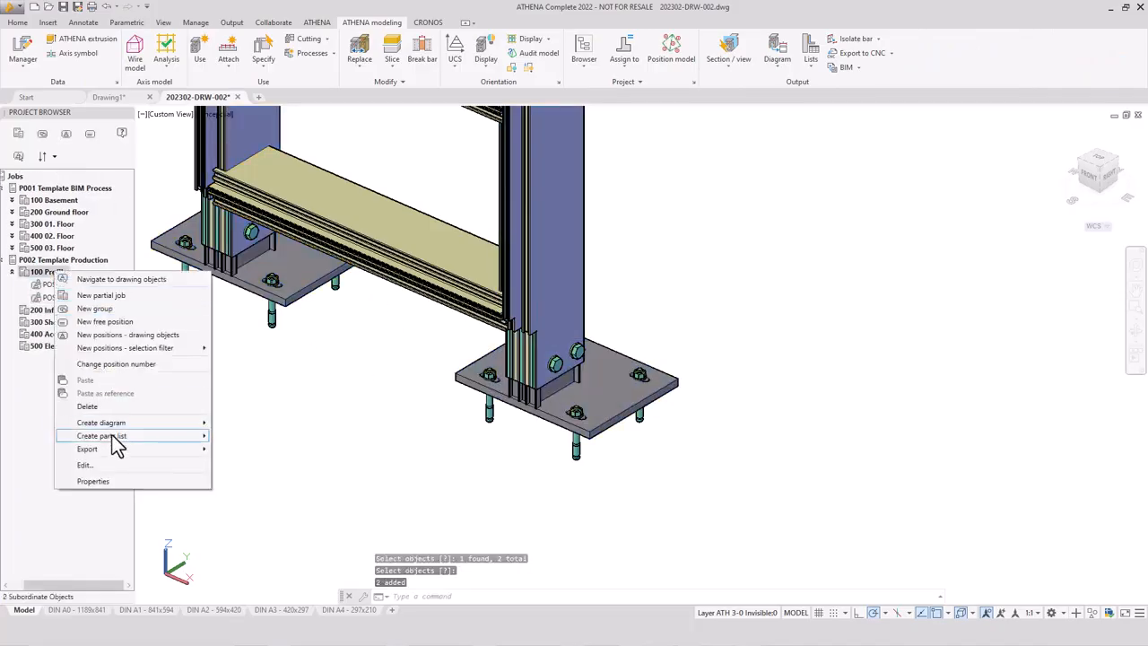
{"action": "mouse_move", "coordinate": [115, 442]}
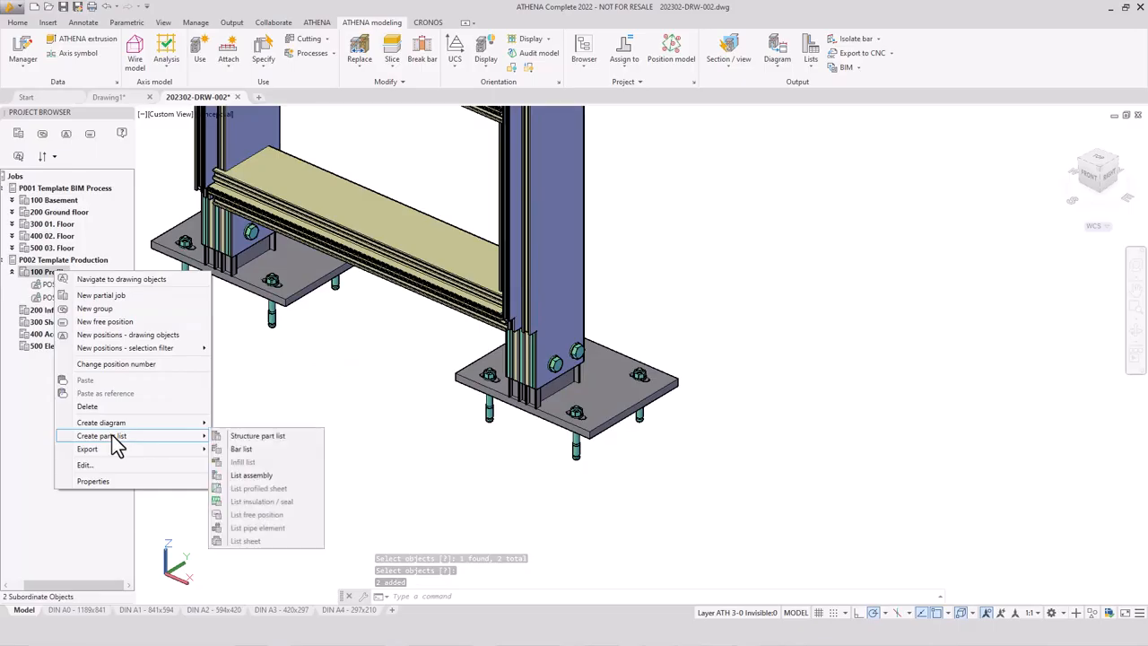
{"action": "left_click", "coordinate": [251, 477]}
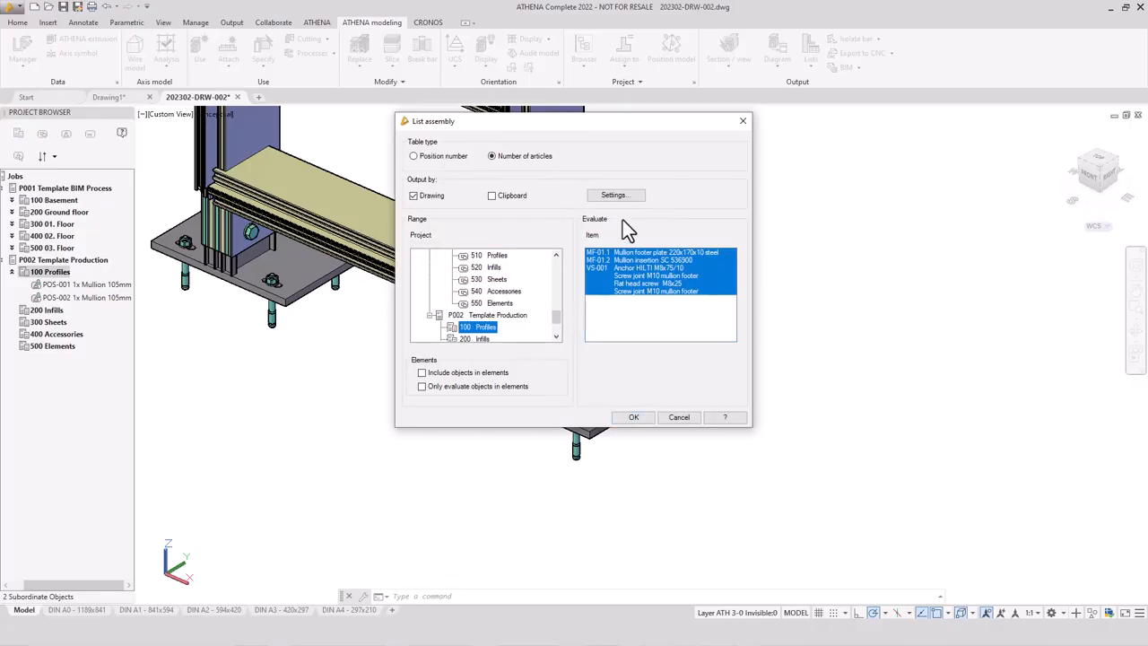
{"action": "left_click", "coordinate": [639, 416]}
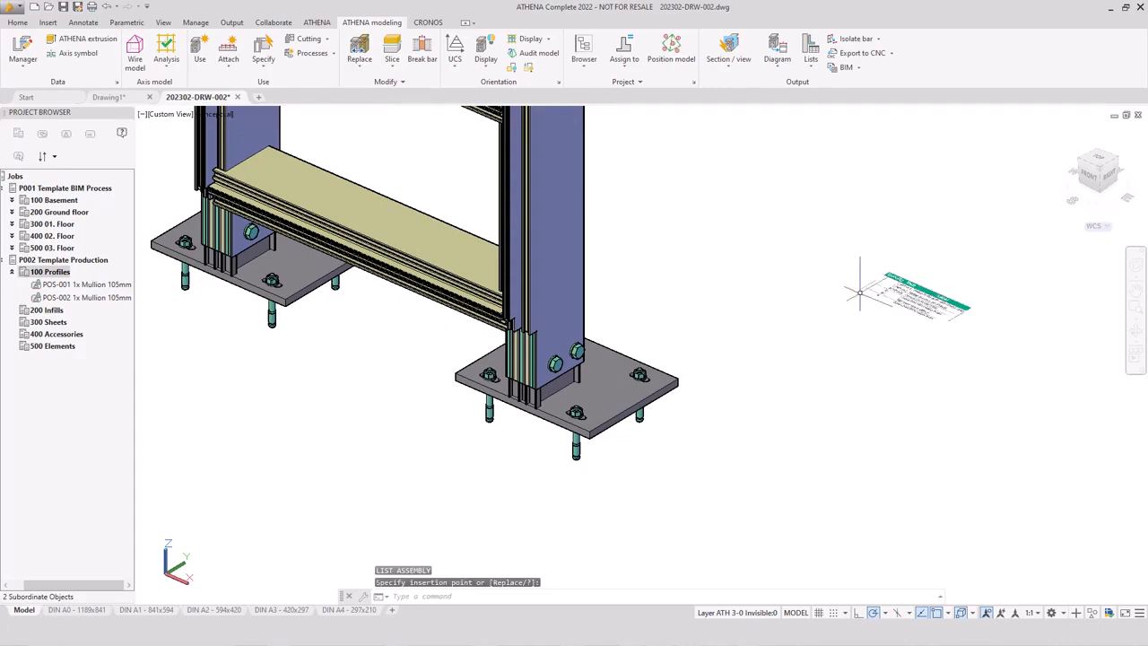
{"action": "left_click", "coordinate": [1098, 168]}
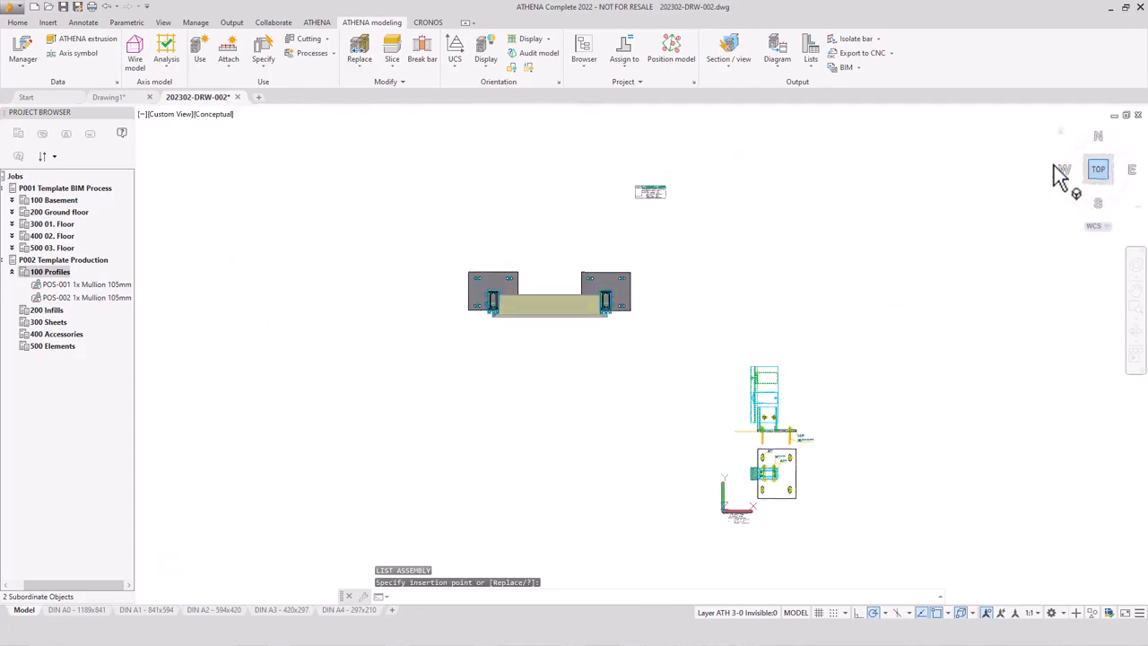
Finish the list placement and set the top view's visual style to 2D Wireframe
{"action": "key", "text": "Escape"}
{"action": "left_click", "coordinate": [180, 114]}
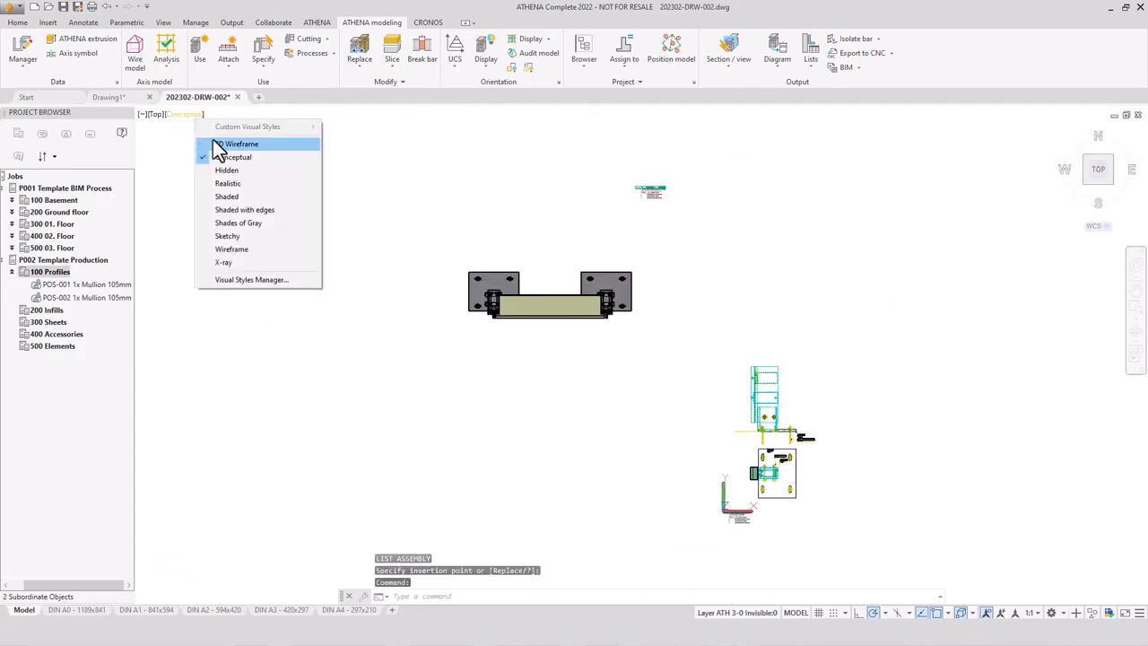
{"action": "left_click", "coordinate": [226, 145]}
{"action": "left_click", "coordinate": [185, 114]}
{"action": "left_click", "coordinate": [216, 136]}
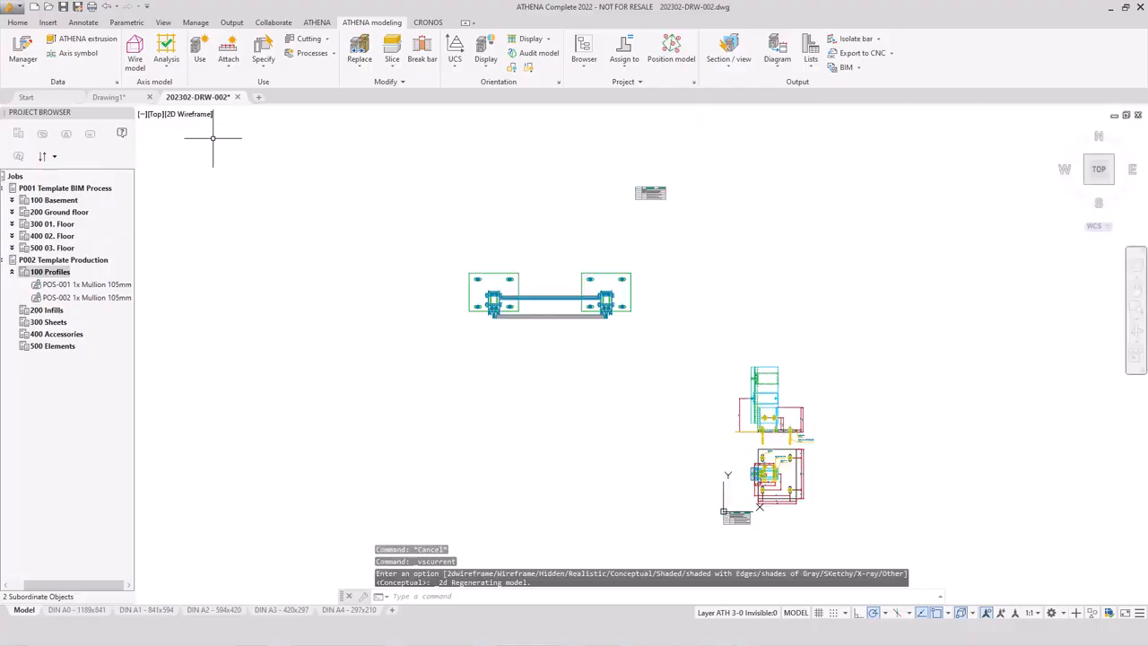
Examine the quantities, items and labels in the assembly list and check the free area beside it
{"action": "left_click", "coordinate": [1136, 311]}
{"action": "left_click", "coordinate": [631, 183]}
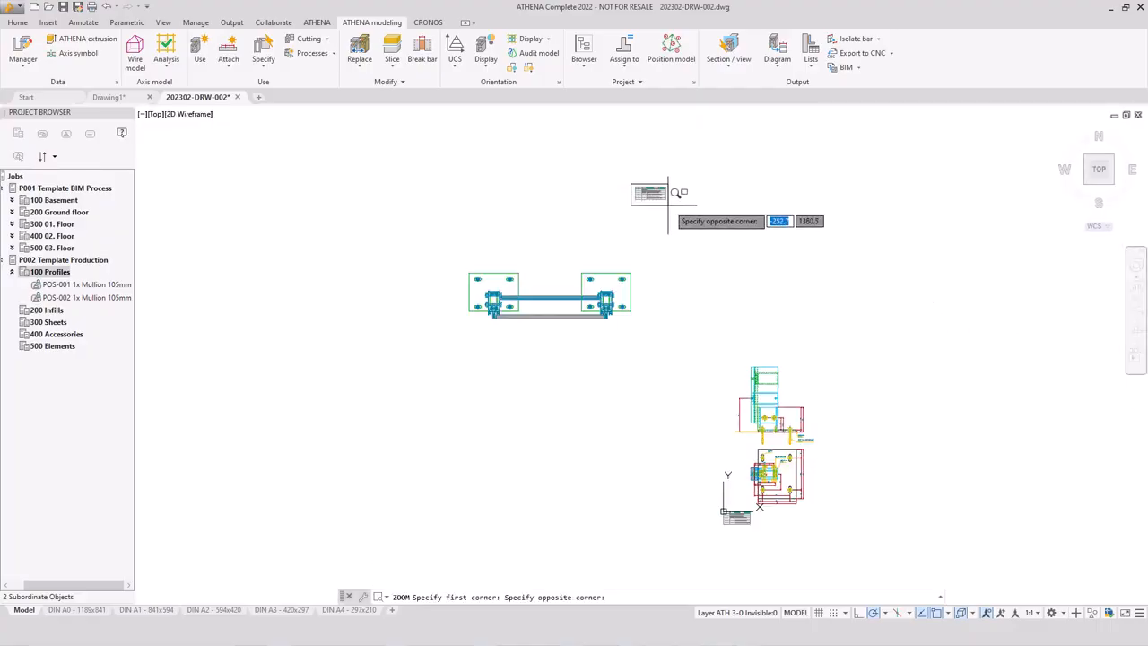
{"action": "left_click", "coordinate": [669, 201]}
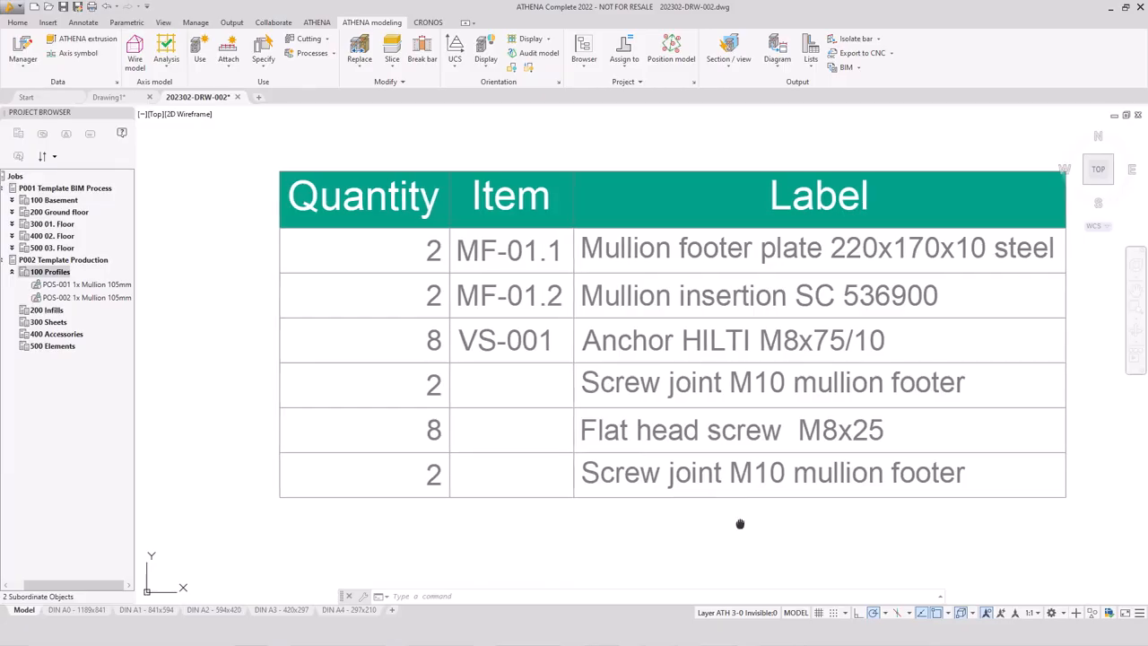
{"action": "middle_click_drag", "start_coordinate": [744, 523], "coordinate": [724, 517]}
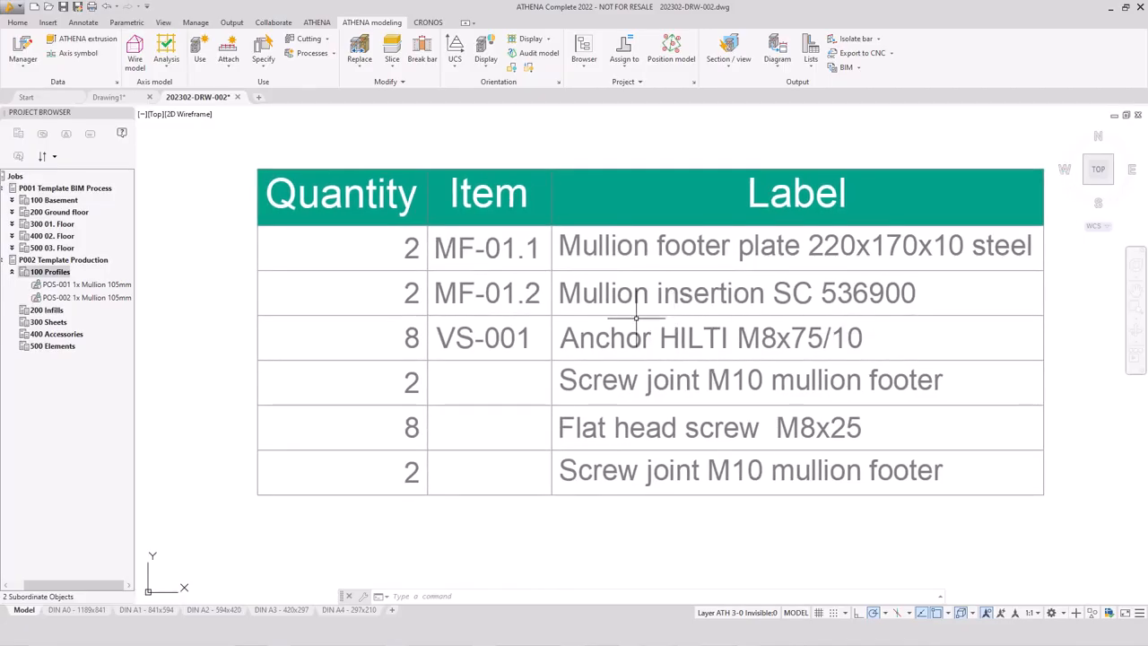
{"action": "scroll", "coordinate": [637, 316], "scroll_direction": "down", "scroll_amount": 2}
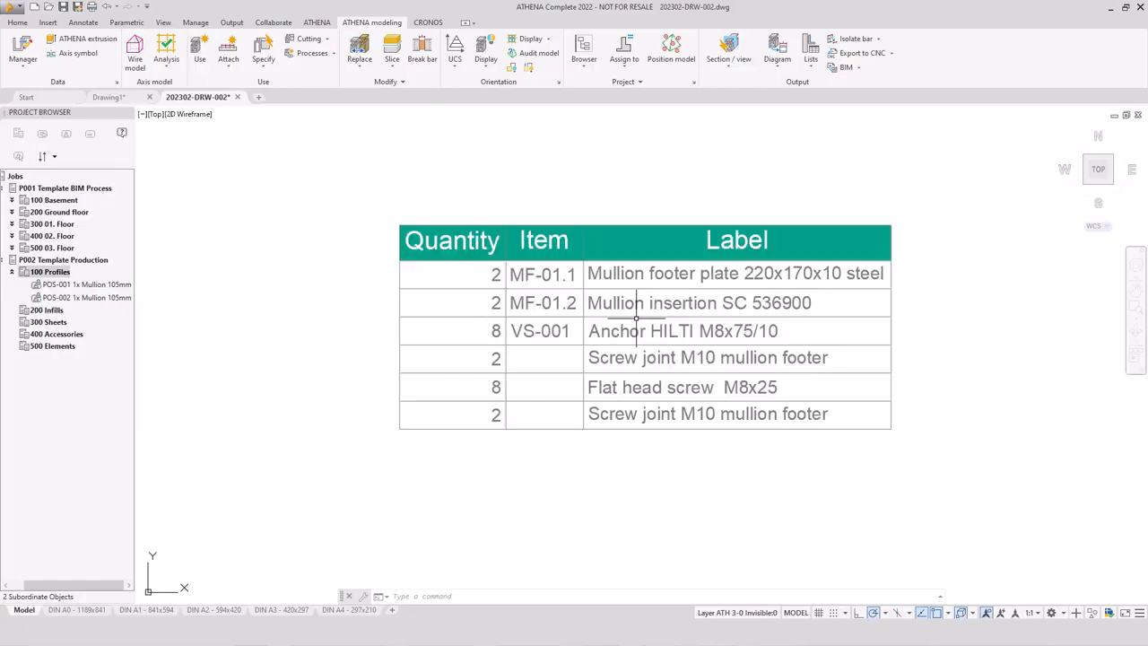
{"action": "scroll", "coordinate": [636, 317], "scroll_direction": "down", "scroll_amount": 4}
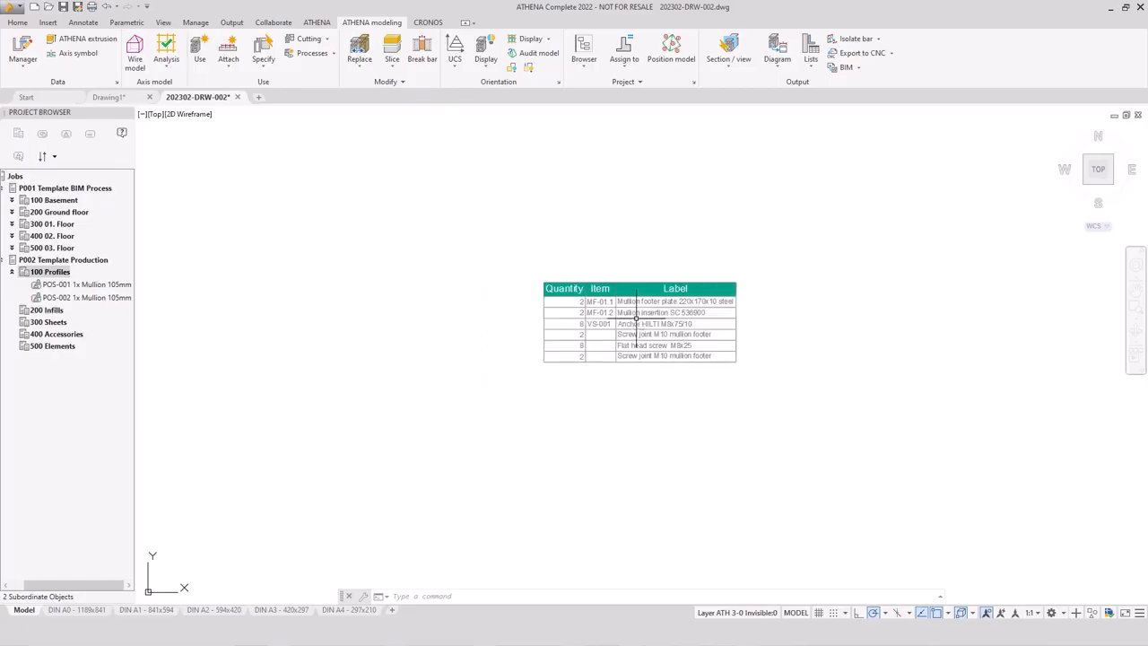
{"action": "mouse_move", "coordinate": [907, 314]}
{"action": "middle_mouse_down"}
{"action": "mouse_move", "coordinate": [595, 297]}
{"action": "mouse_move", "coordinate": [538, 311]}
{"action": "middle_mouse_up"}
{"action": "scroll", "coordinate": [526, 321], "scroll_direction": "down", "scroll_amount": 5}
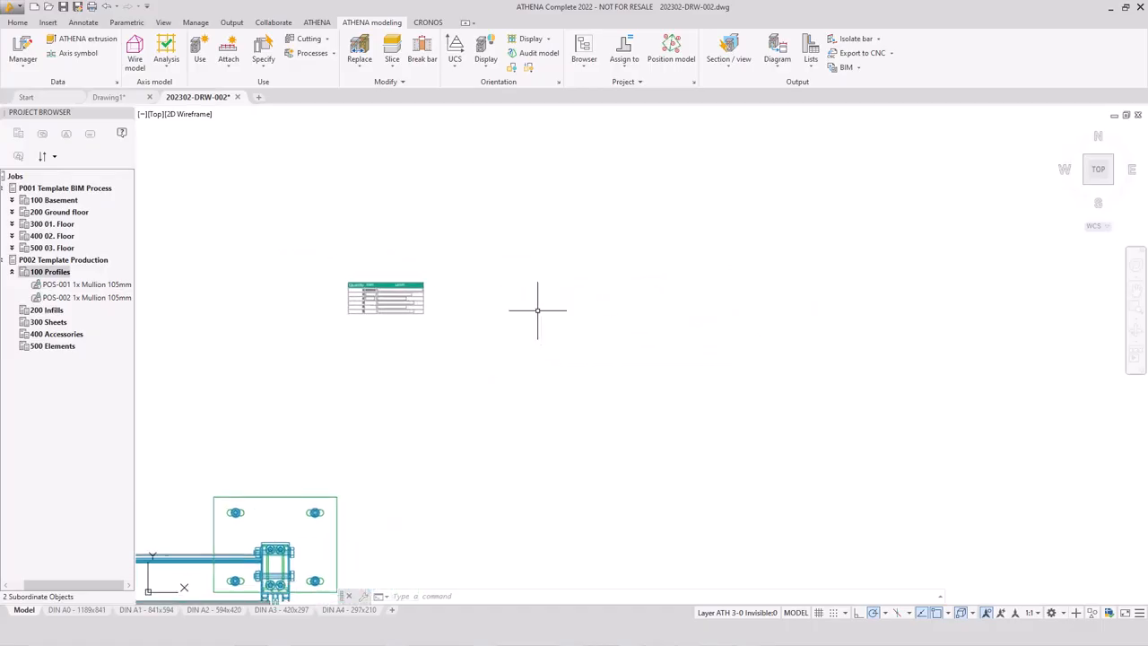
Set the annotation scale to 1:2 and place a bar diagram of POS-002, labelled but without dimensions, beside the assembly list
{"action": "left_click", "coordinate": [1031, 613]}
{"action": "left_click", "coordinate": [1025, 335]}
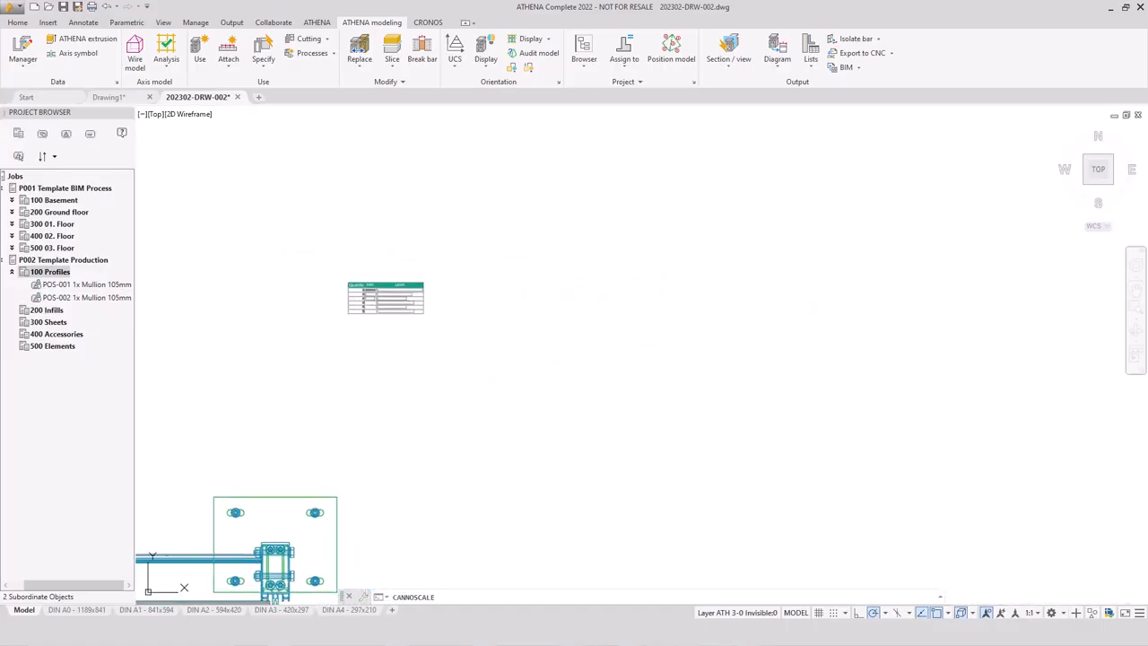
{"action": "right_click", "coordinate": [49, 285]}
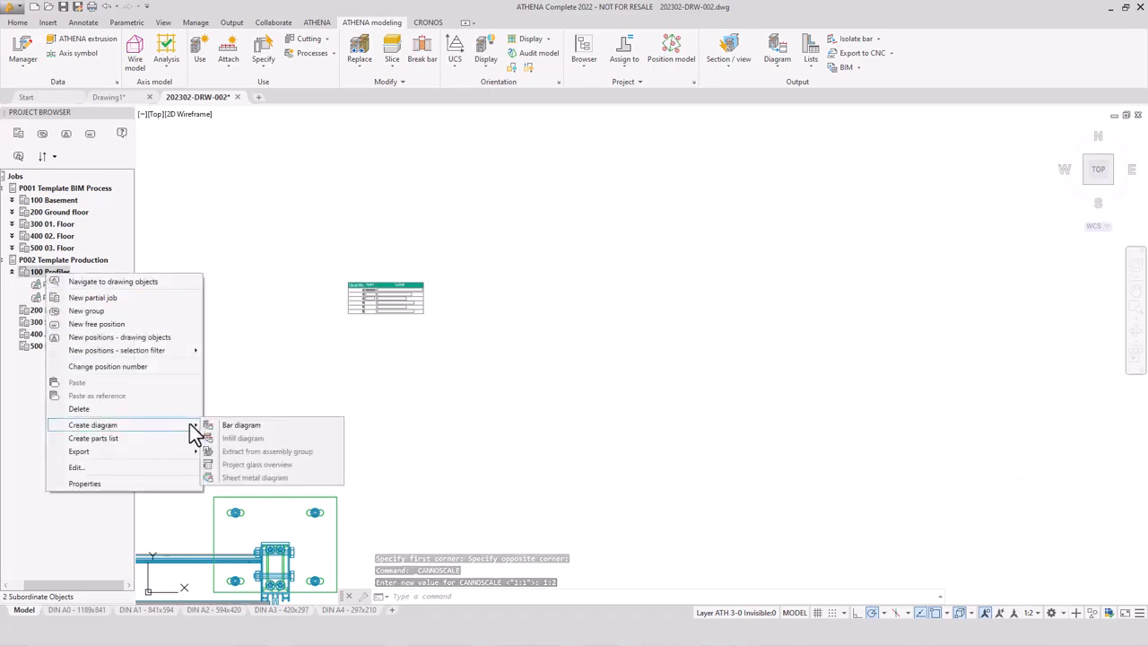
{"action": "left_click", "coordinate": [287, 422]}
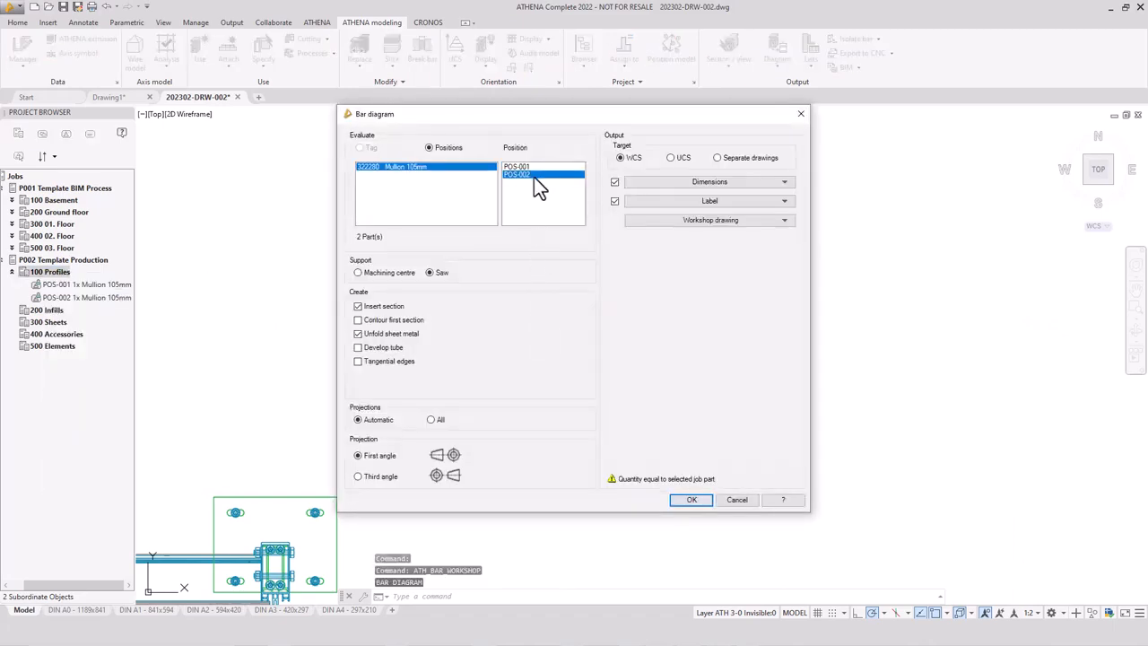
{"action": "left_click", "coordinate": [615, 183]}
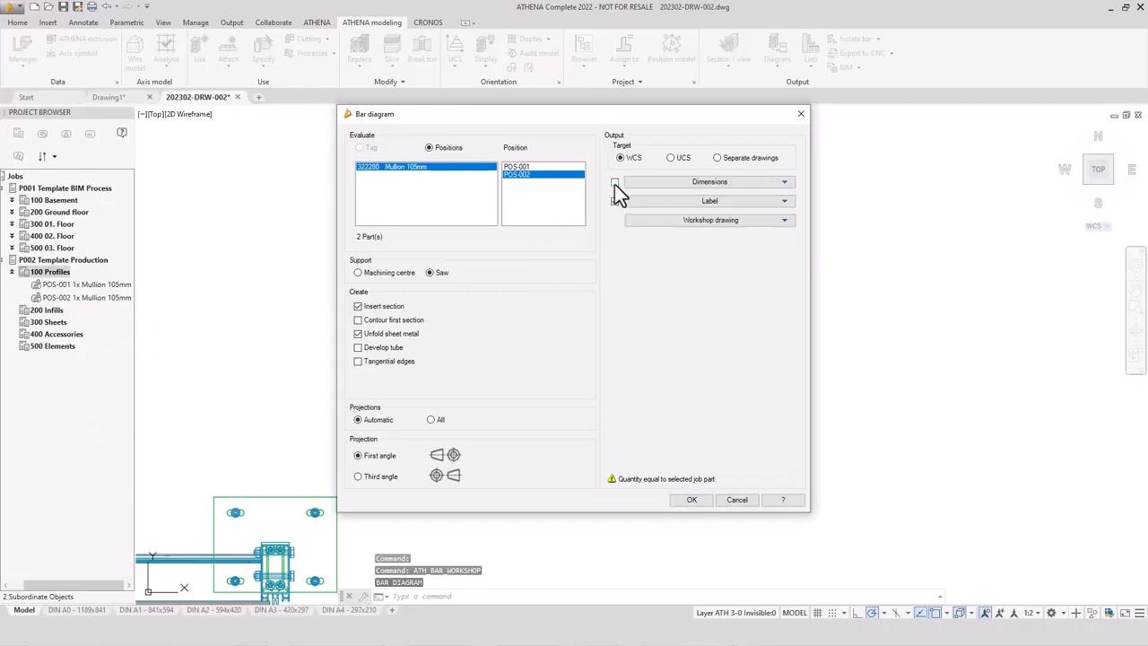
{"action": "left_click", "coordinate": [616, 201]}
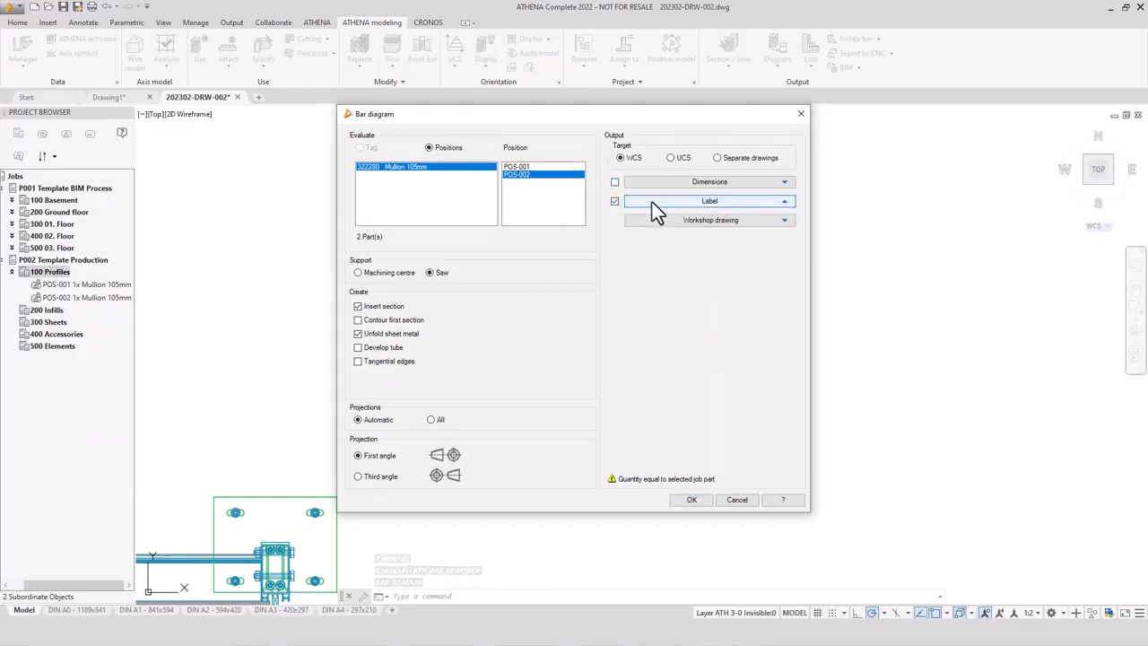
{"action": "left_click", "coordinate": [653, 202]}
{"action": "left_click", "coordinate": [652, 201]}
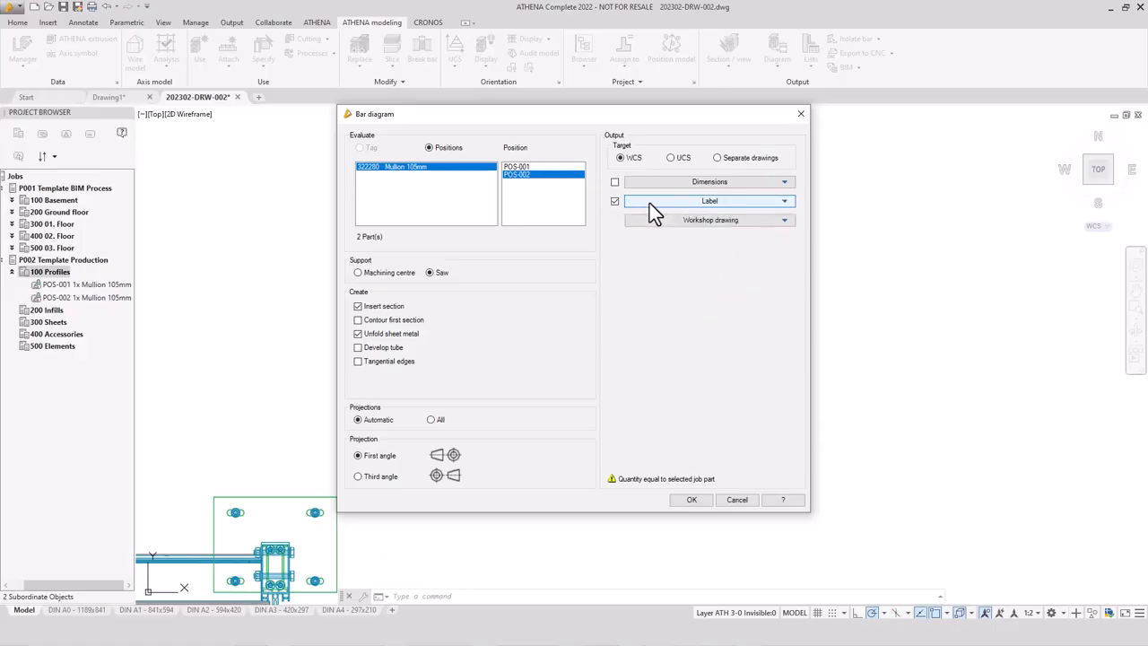
{"action": "left_click", "coordinate": [689, 500]}
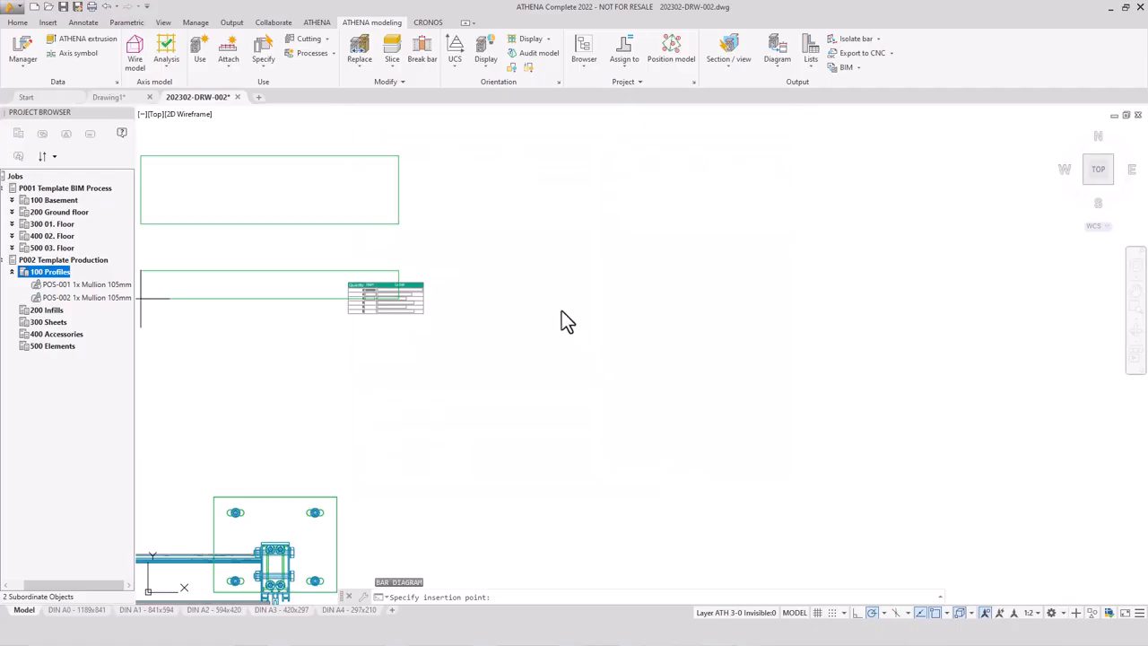
{"action": "left_click", "coordinate": [610, 304]}
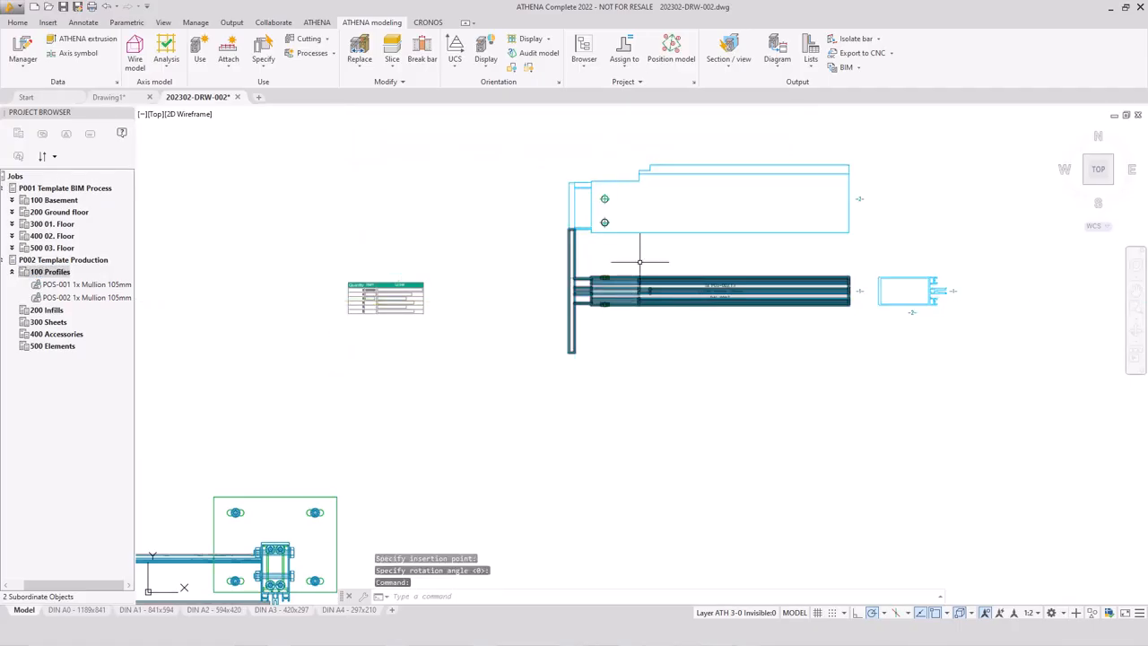
Move the mullion's side view straight up, away from the front view in the bar diagram
{"action": "left_click", "coordinate": [677, 239]}
{"action": "left_click", "coordinate": [653, 215]}
{"action": "right_click", "coordinate": [653, 215]}
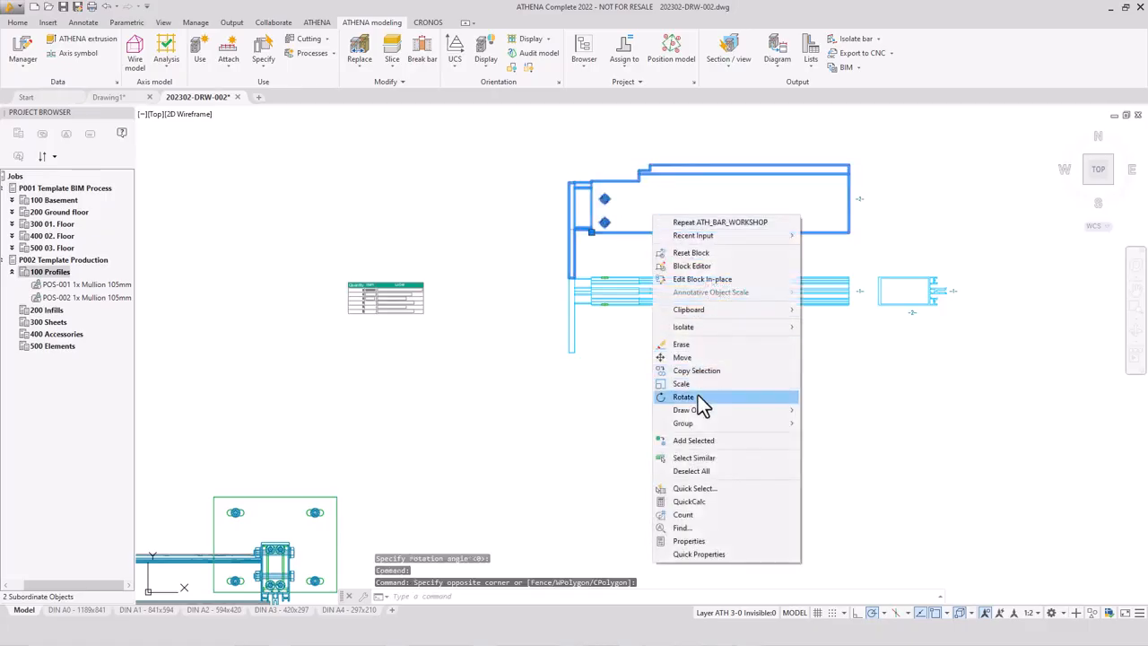
{"action": "left_click", "coordinate": [696, 358]}
{"action": "left_click", "coordinate": [680, 266]}
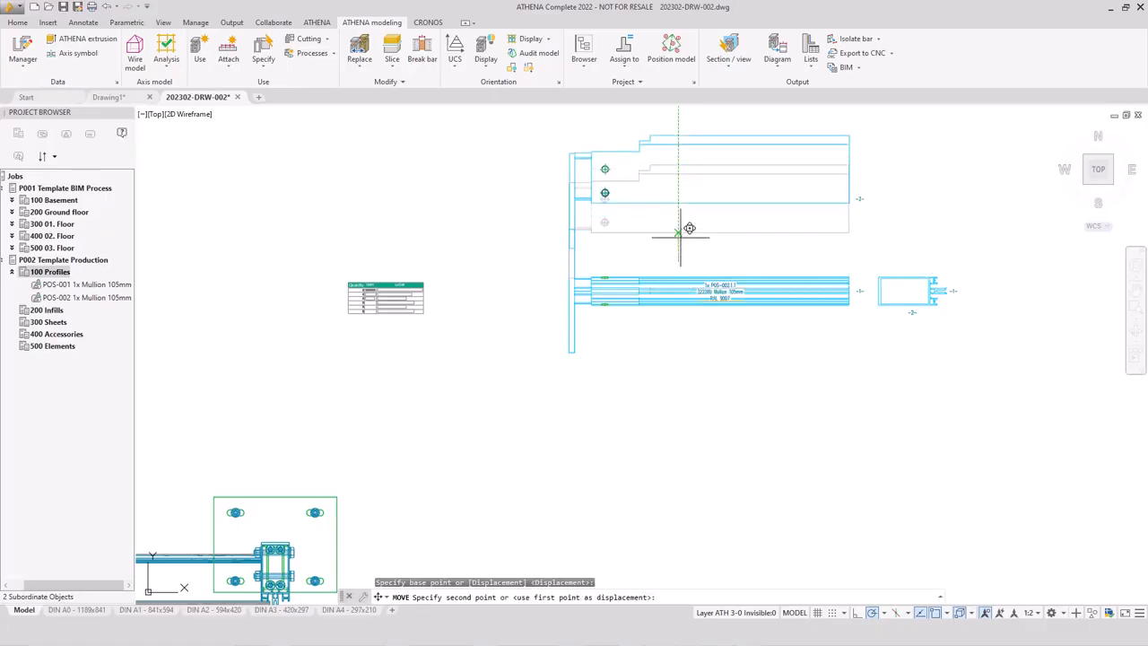
{"action": "left_click", "coordinate": [682, 211]}
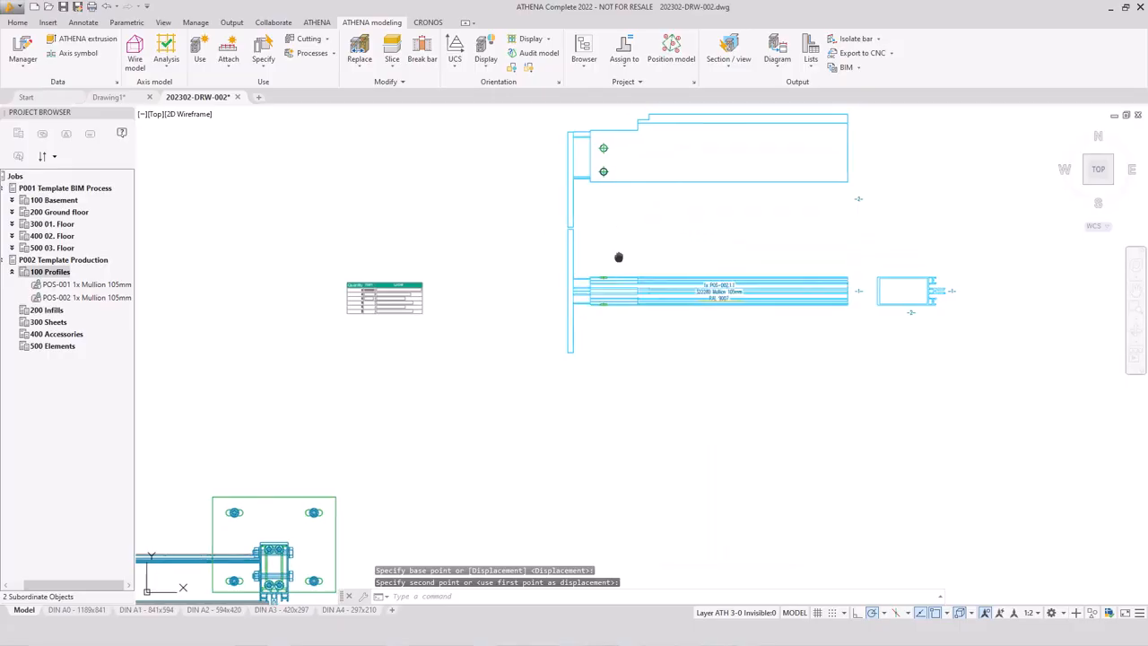
Examine the bar diagram's mullion views, including the foot, bolt holes, label and cross-section
{"action": "mouse_move", "coordinate": [615, 256]}
{"action": "middle_mouse_down"}
{"action": "mouse_move", "coordinate": [562, 266]}
{"action": "mouse_move", "coordinate": [621, 347]}
{"action": "middle_mouse_up"}
{"action": "scroll", "coordinate": [616, 257], "scroll_direction": "up", "scroll_amount": 2}
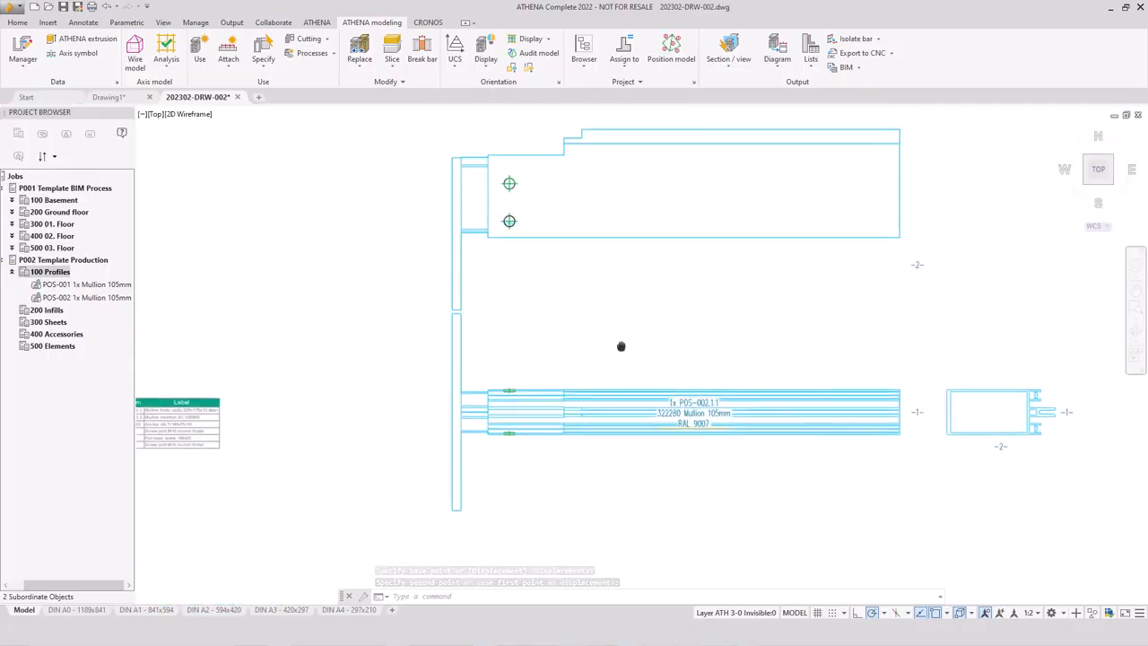
{"action": "scroll", "coordinate": [578, 301], "scroll_direction": "down", "scroll_amount": 2}
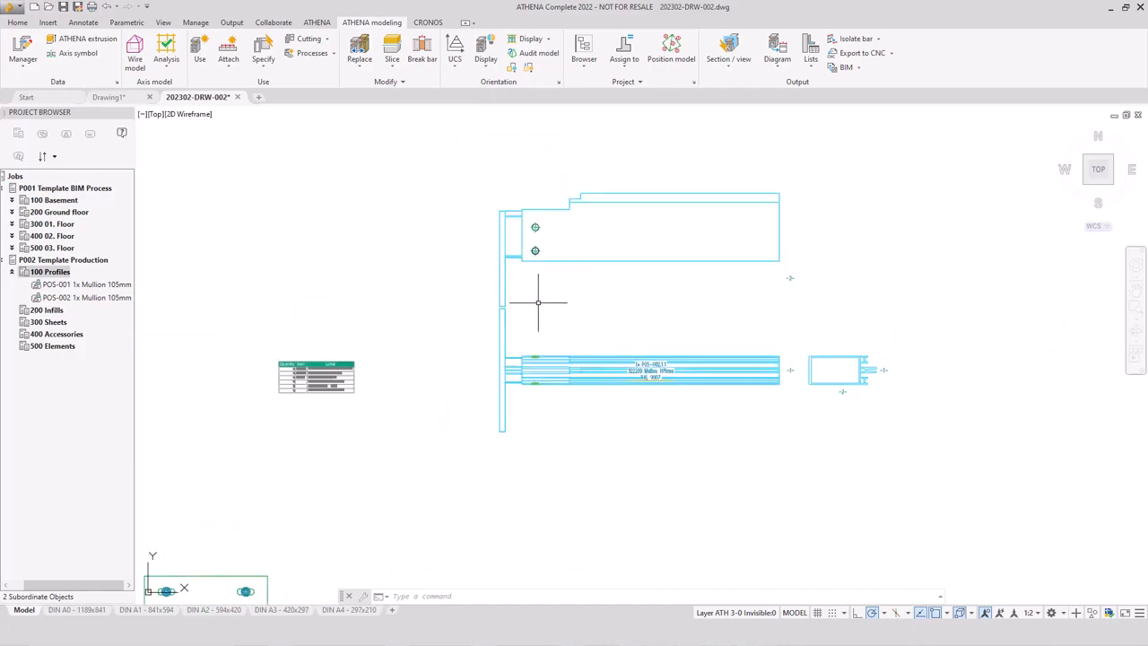
{"action": "middle_click_drag", "start_coordinate": [403, 300], "coordinate": [412, 289]}
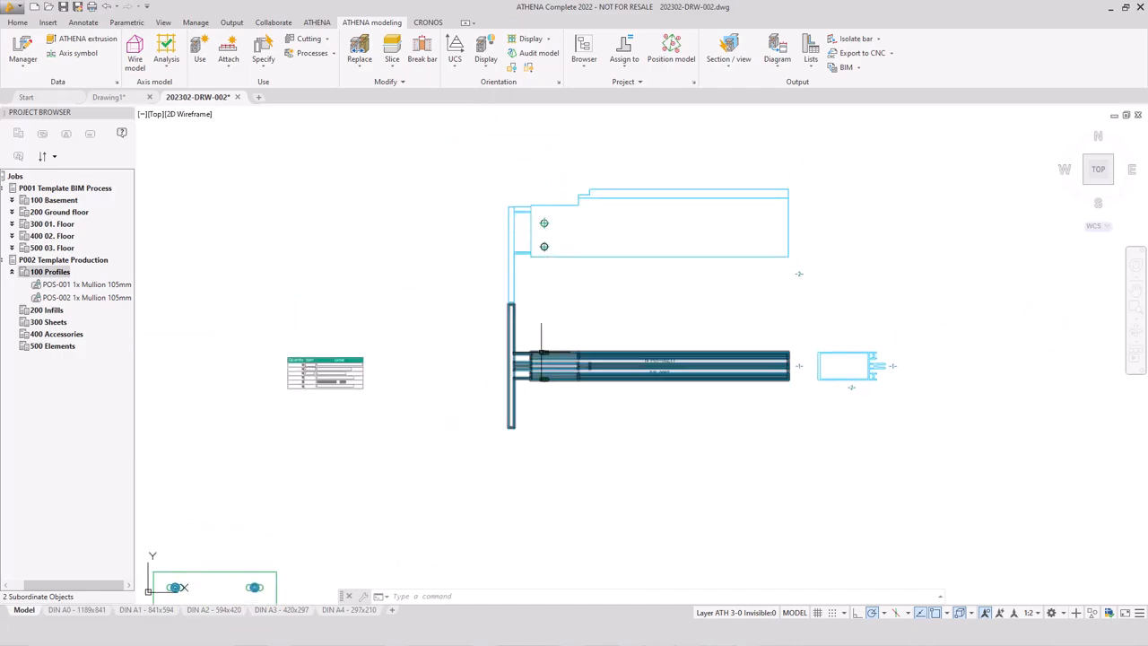
{"action": "scroll", "coordinate": [549, 352], "scroll_direction": "up", "scroll_amount": 5}
{"action": "scroll", "coordinate": [520, 300], "scroll_direction": "down", "scroll_amount": 5}
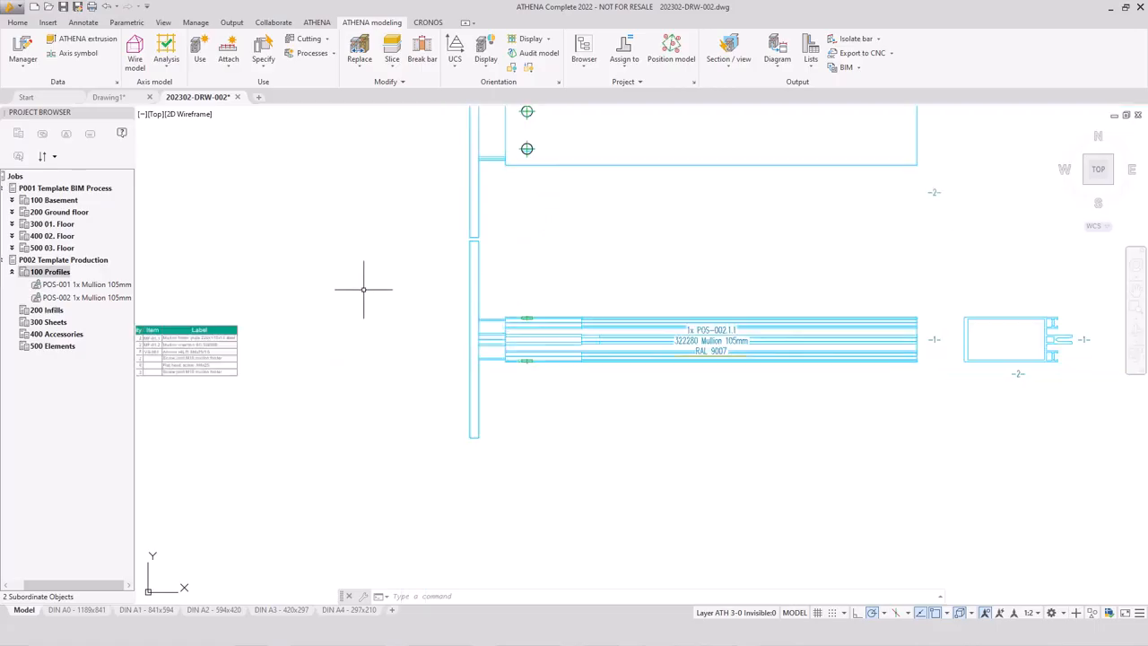
{"action": "middle_click_drag", "start_coordinate": [371, 287], "coordinate": [443, 368]}
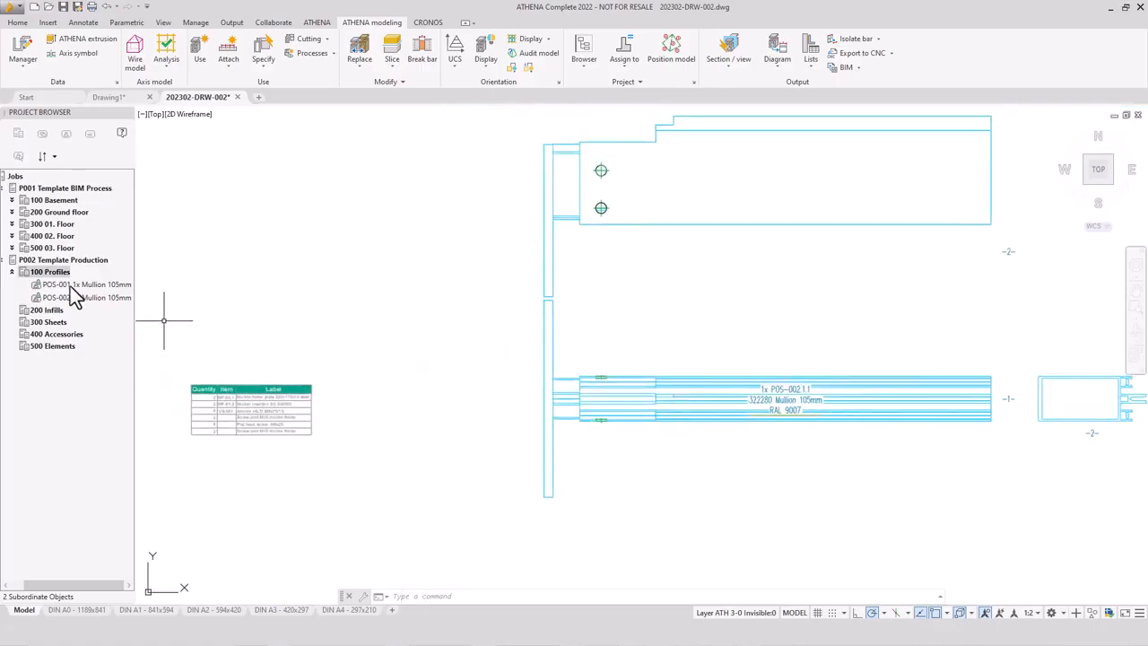
Look through the export formats offered for 100 Profiles, including eluCad, without exporting
{"action": "left_click", "coordinate": [46, 273]}
{"action": "right_click", "coordinate": [45, 273]}
{"action": "mouse_move", "coordinate": [93, 451]}
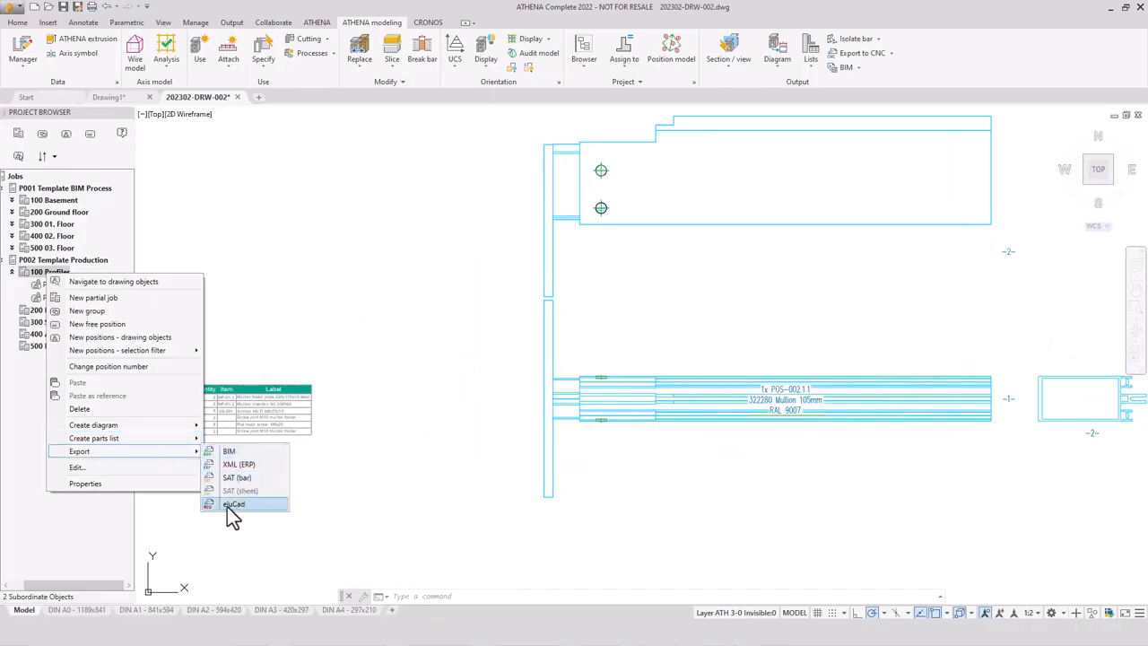
{"action": "left_click", "coordinate": [312, 321]}
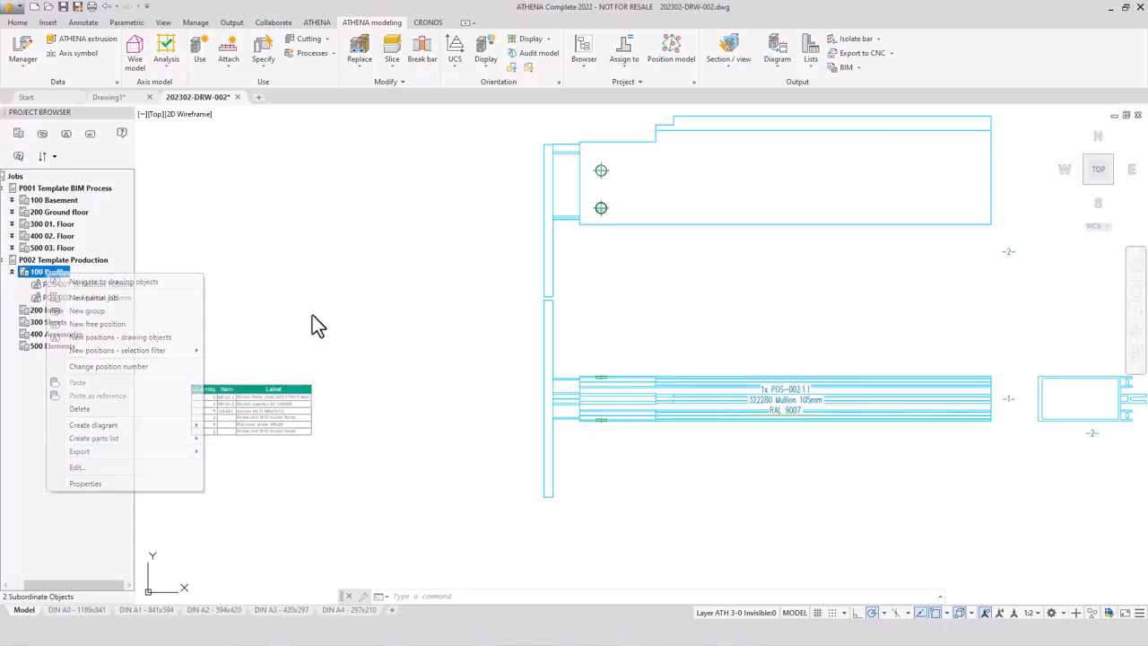
Show the model in the Conceptual visual style and examine the facade and its mullion feet in 3D
{"action": "scroll", "coordinate": [381, 307], "scroll_direction": "down", "scroll_amount": 2}
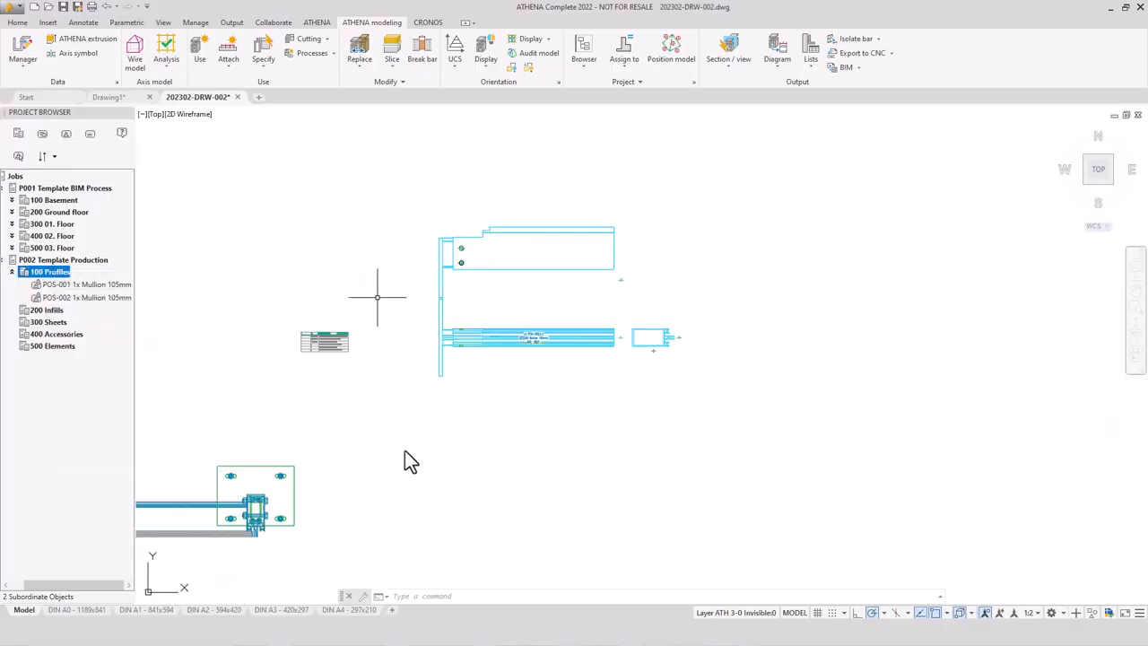
{"action": "left_click", "coordinate": [196, 116]}
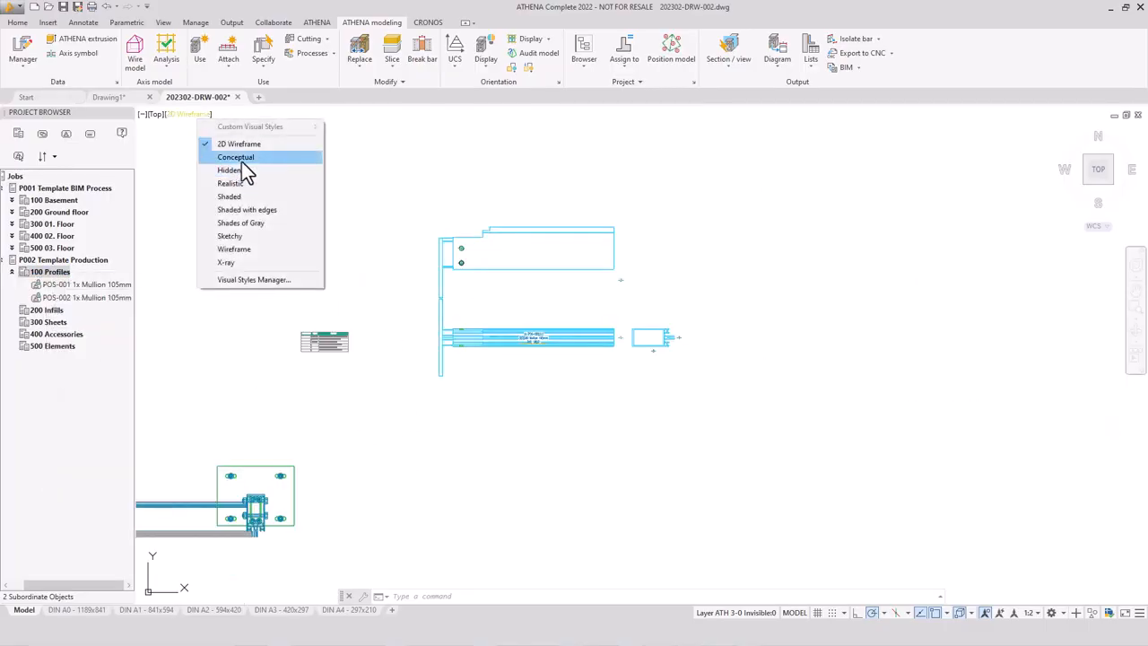
{"action": "middle_click_drag", "start_coordinate": [257, 398], "coordinate": [466, 282]}
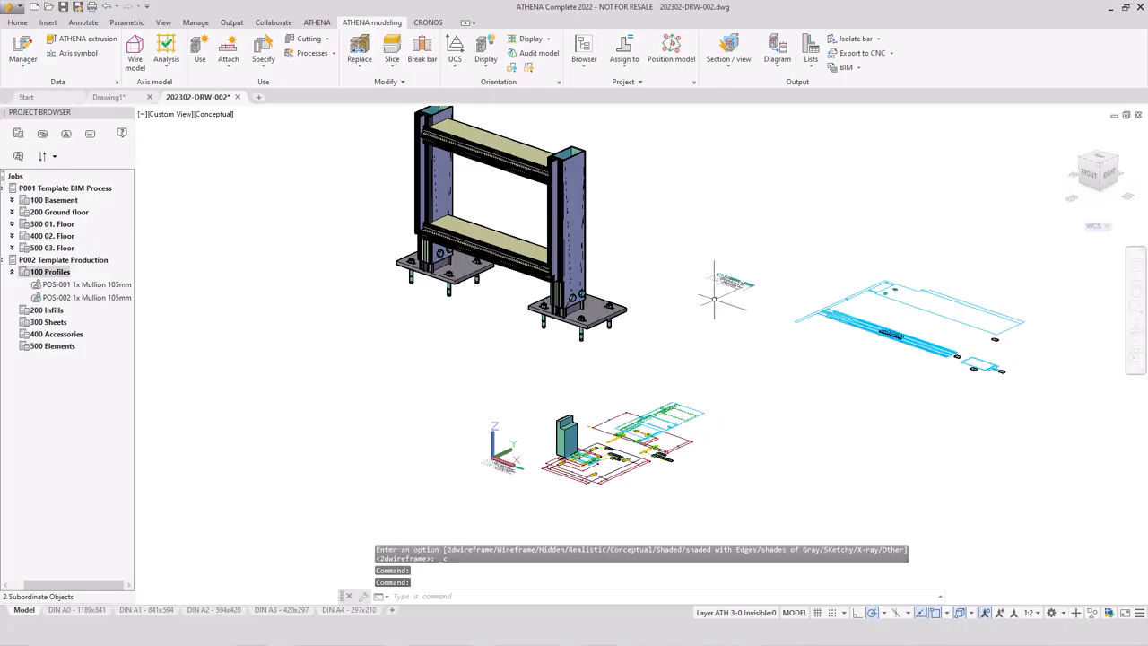
{"action": "scroll", "coordinate": [610, 314], "scroll_direction": "up", "scroll_amount": 5}
{"action": "middle_click_drag", "start_coordinate": [594, 325], "coordinate": [648, 369], "text": "shift"}
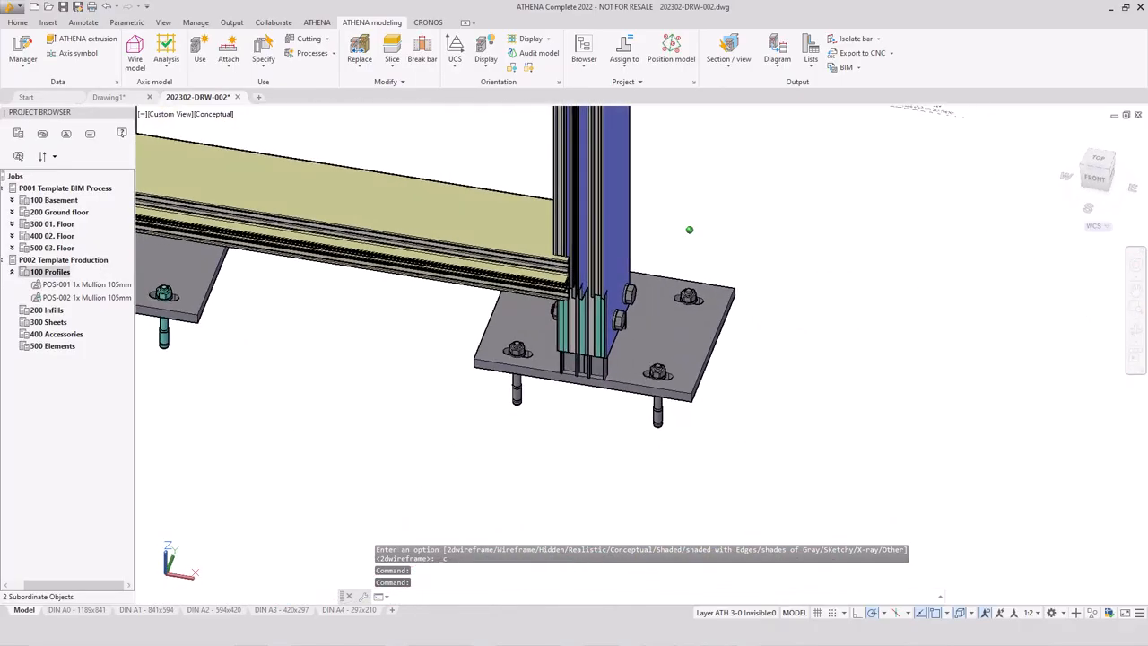
Return to the top view, frame the plan detail of the mullion foot and show it in 2D Wireframe
{"action": "left_click", "coordinate": [1100, 167]}
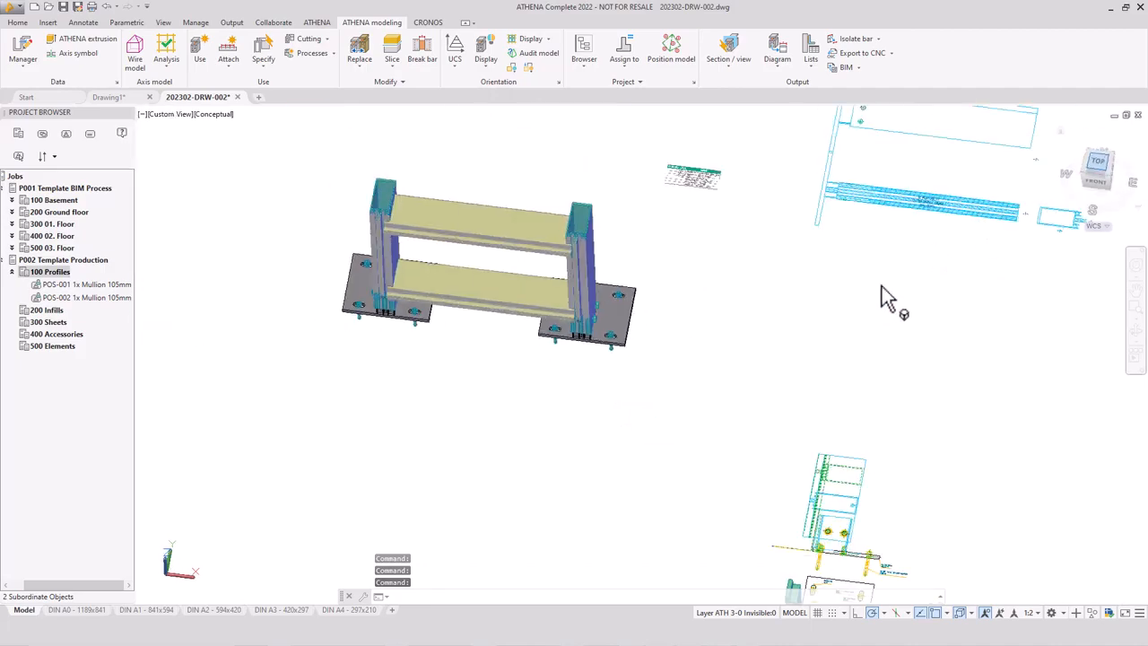
{"action": "left_click", "coordinate": [1136, 309]}
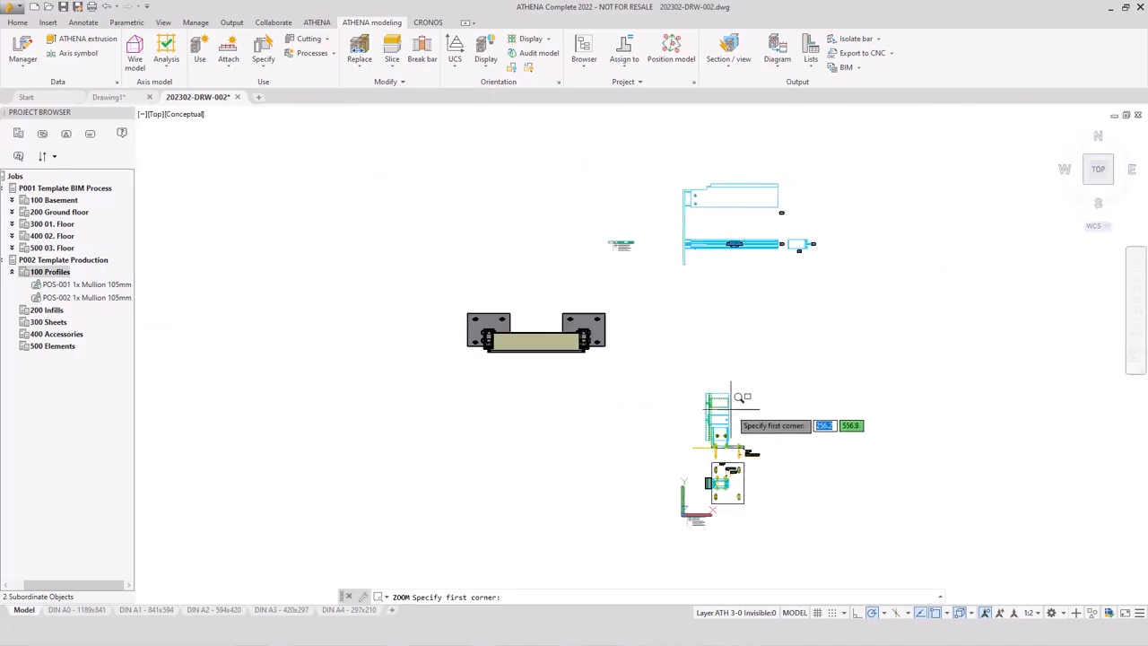
{"action": "left_click", "coordinate": [689, 457]}
{"action": "left_click", "coordinate": [743, 529]}
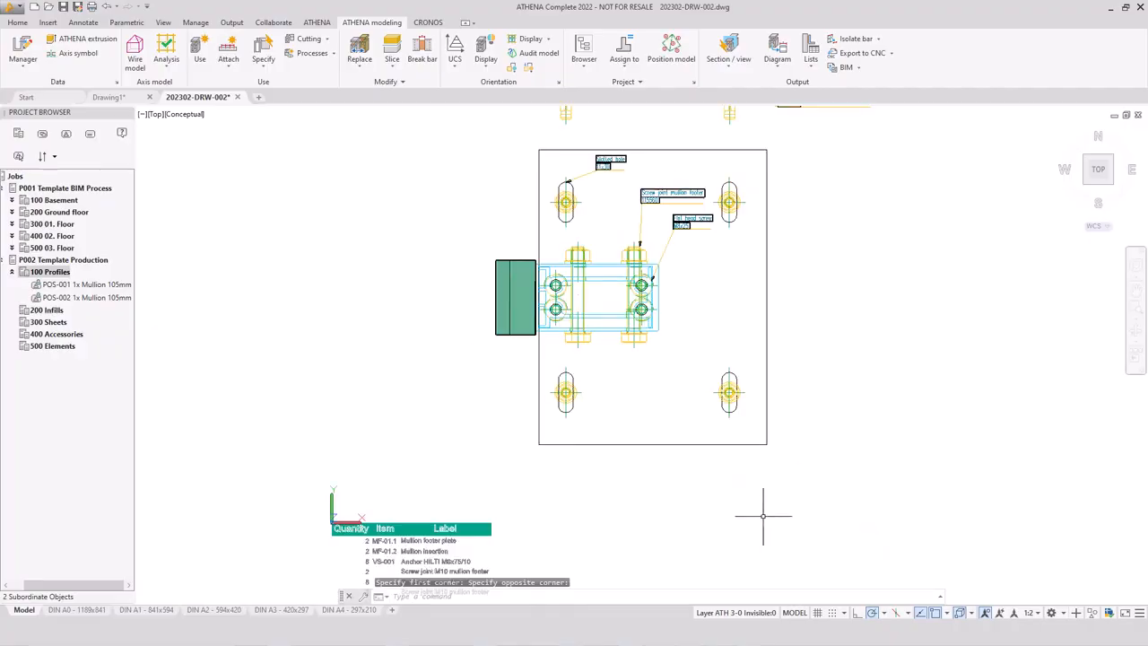
{"action": "middle_click_drag", "start_coordinate": [788, 355], "coordinate": [771, 405]}
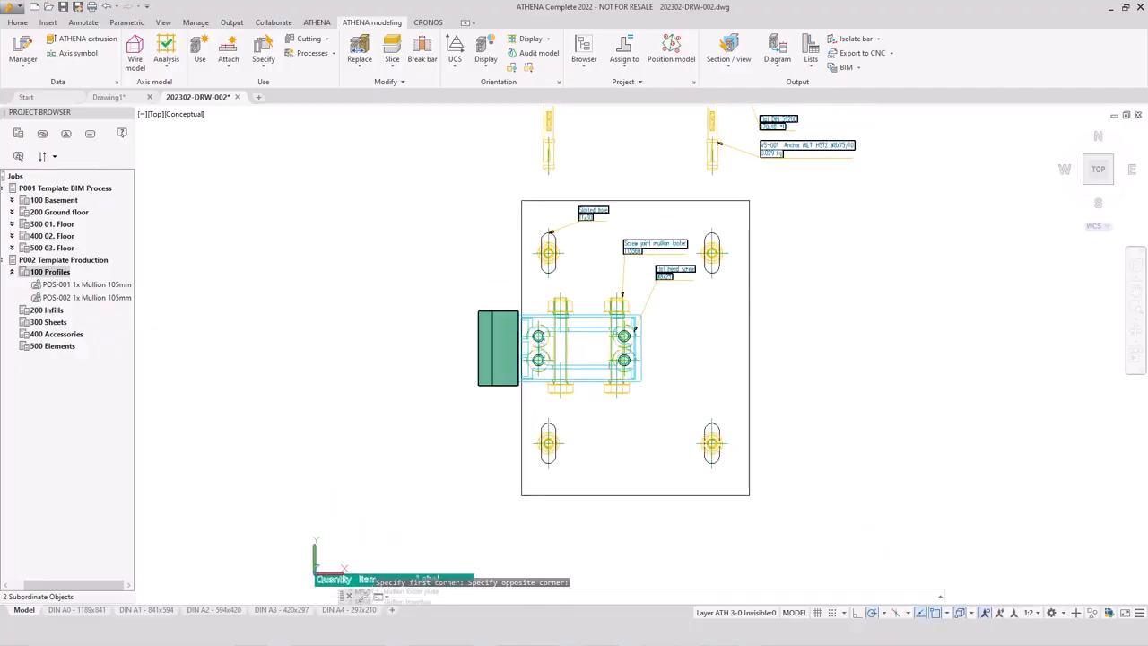
{"action": "left_click", "coordinate": [184, 114]}
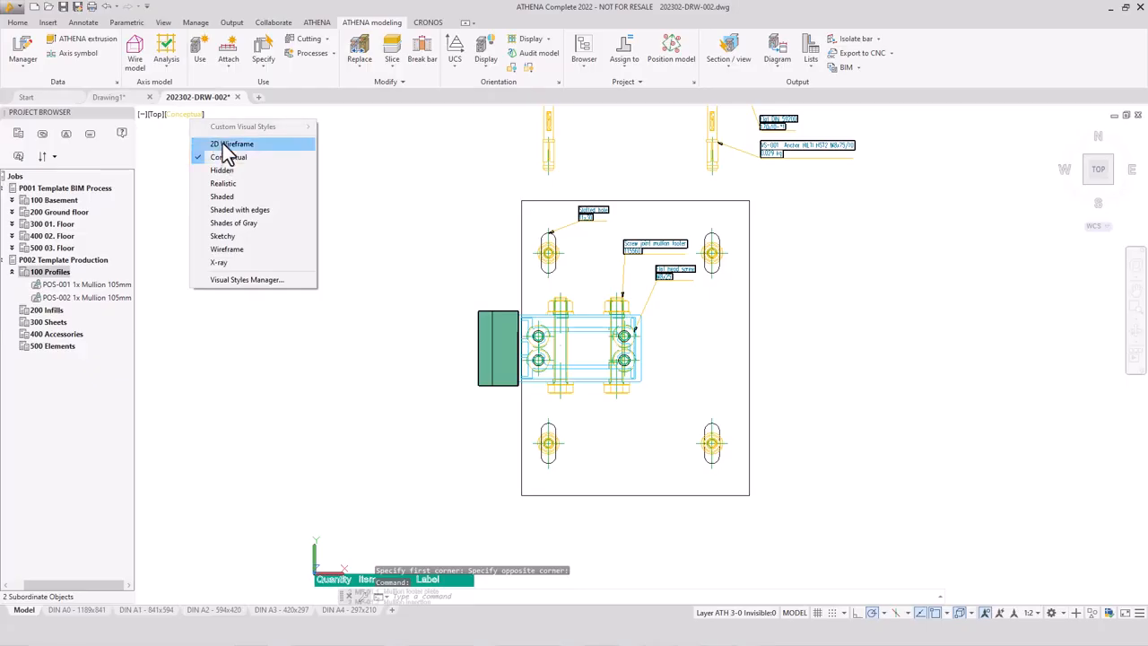
{"action": "left_click", "coordinate": [226, 146]}
Examine the dimensions and part labels in the plan and side details of the mullion foot
{"action": "scroll", "coordinate": [610, 361], "scroll_direction": "up", "scroll_amount": 3}
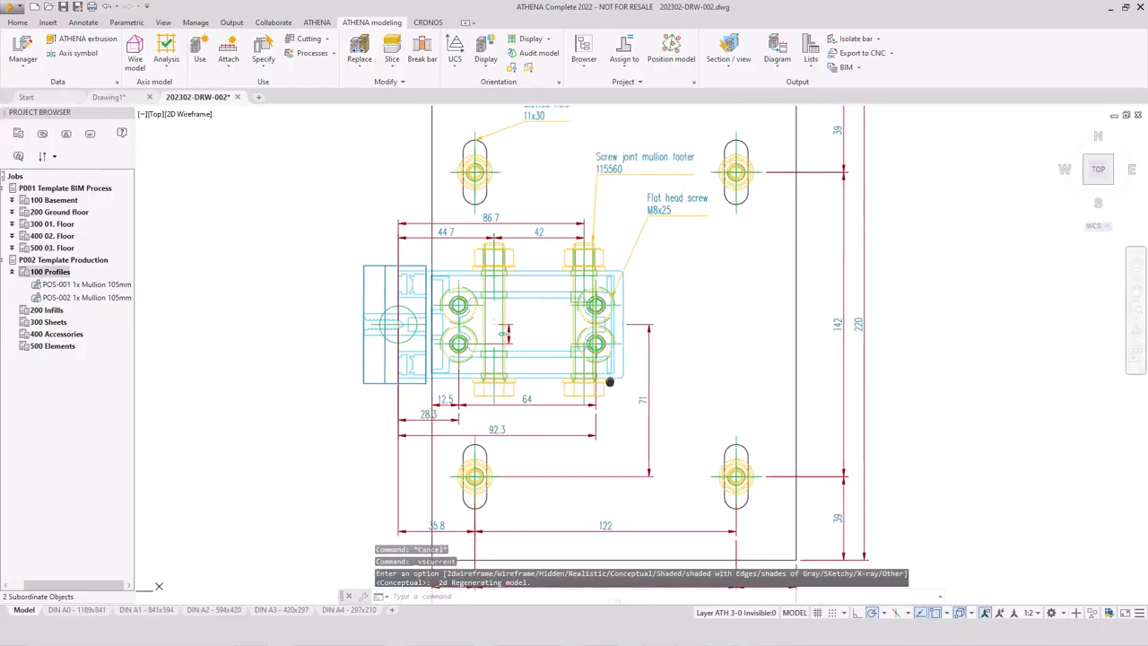
{"action": "scroll", "coordinate": [500, 392], "scroll_direction": "down", "scroll_amount": 3}
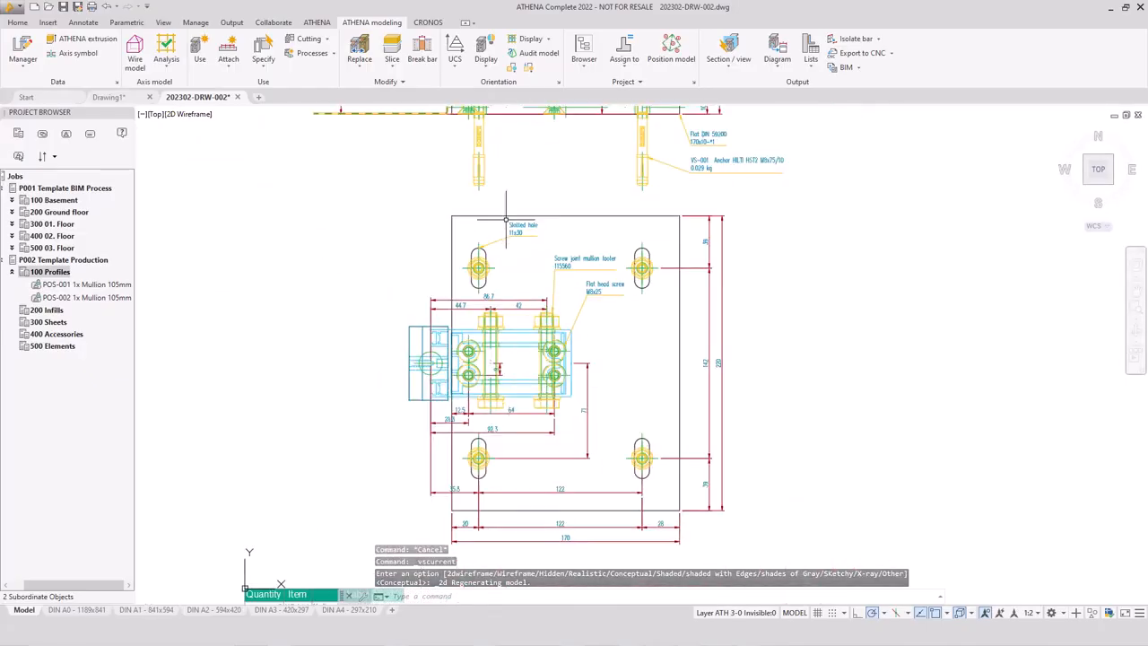
{"action": "middle_click_drag", "start_coordinate": [508, 222], "coordinate": [591, 498]}
{"action": "scroll", "coordinate": [537, 316], "scroll_direction": "up", "scroll_amount": 3}
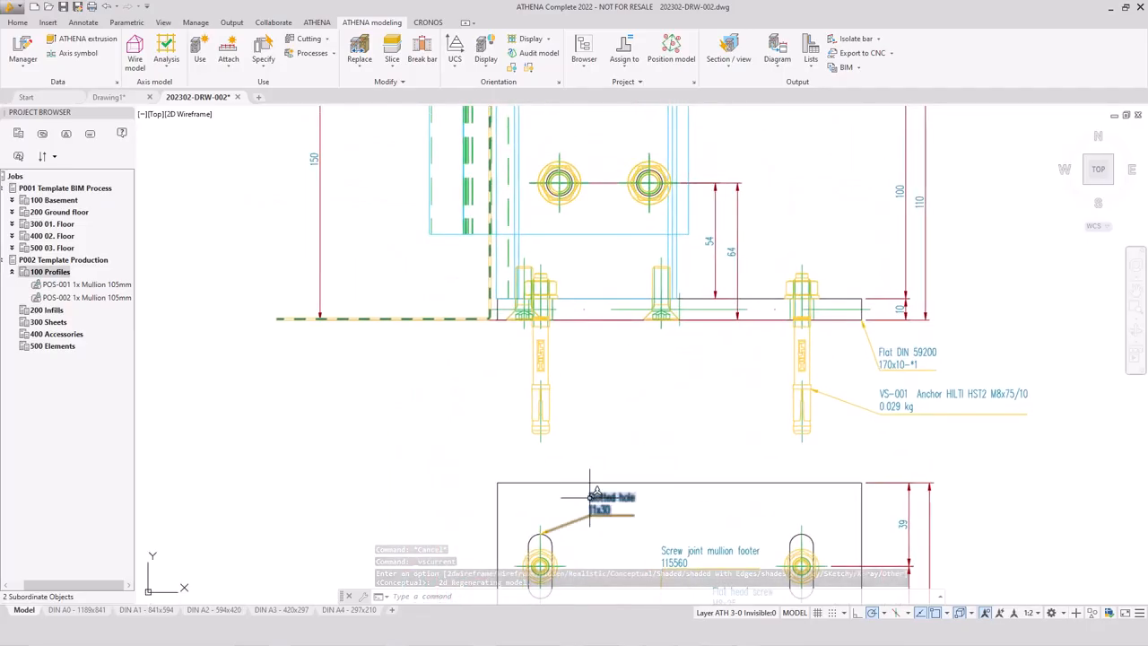
{"action": "mouse_move", "coordinate": [565, 222]}
{"action": "middle_mouse_down"}
{"action": "mouse_move", "coordinate": [549, 420]}
{"action": "mouse_move", "coordinate": [448, 338]}
{"action": "middle_mouse_up"}
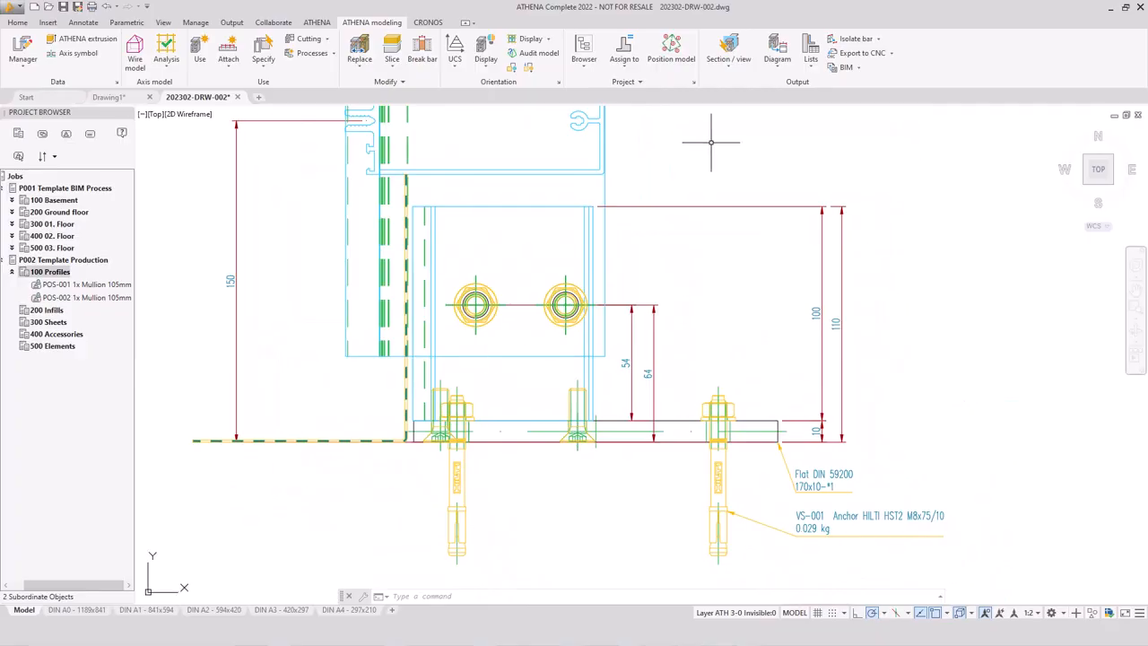